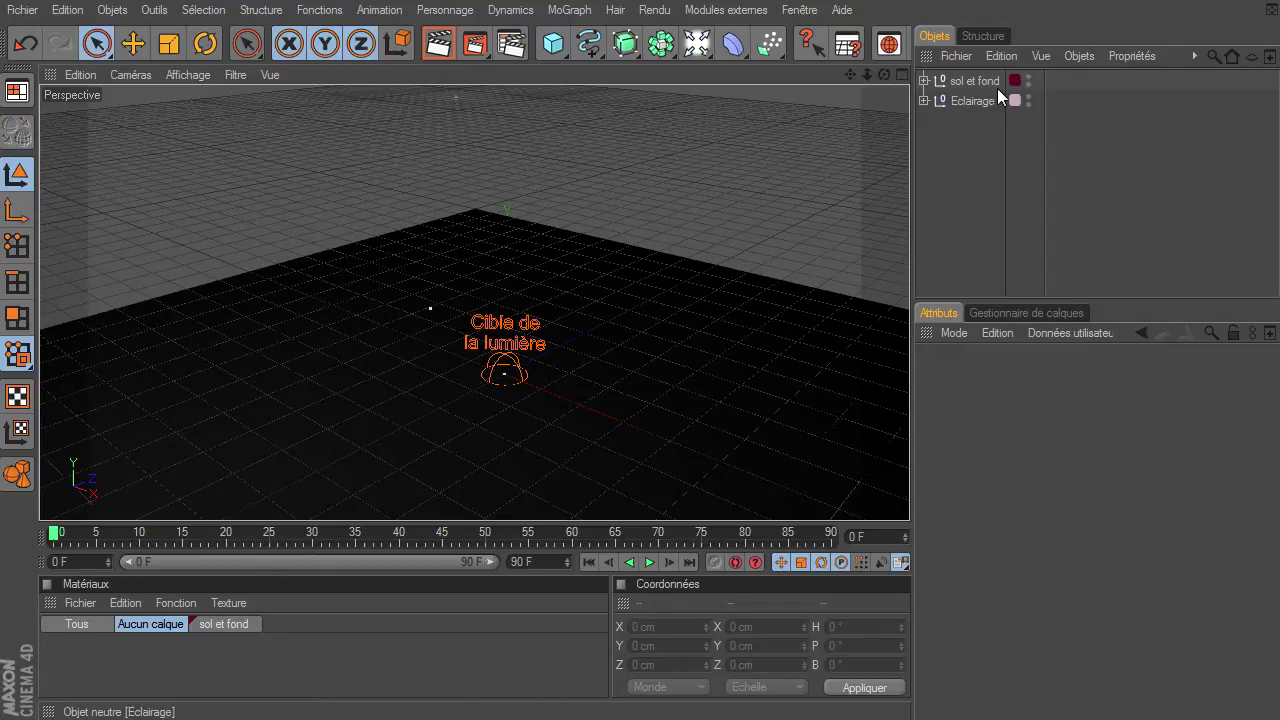
# - Select the Eclairage group and the sol et fond backdrop in the Object Manager, then deselect
pyautogui.click(973, 102)
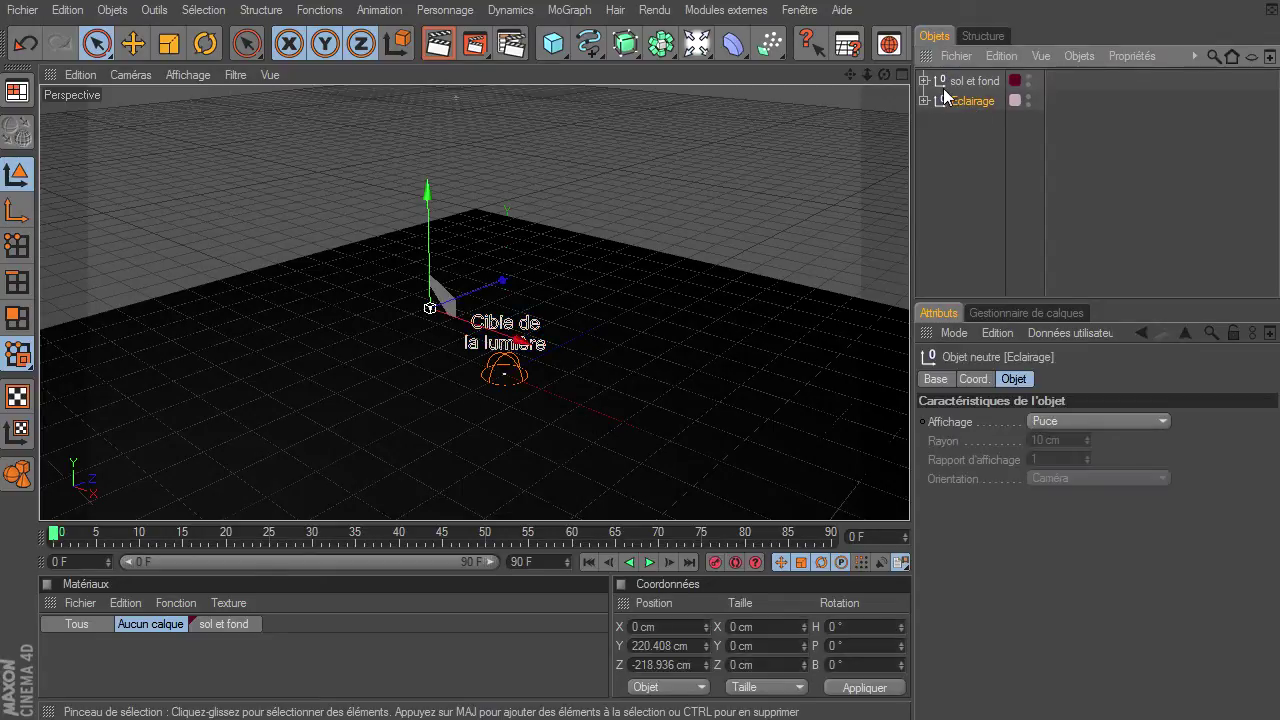
pyautogui.click(958, 81)
pyautogui.click(936, 216)
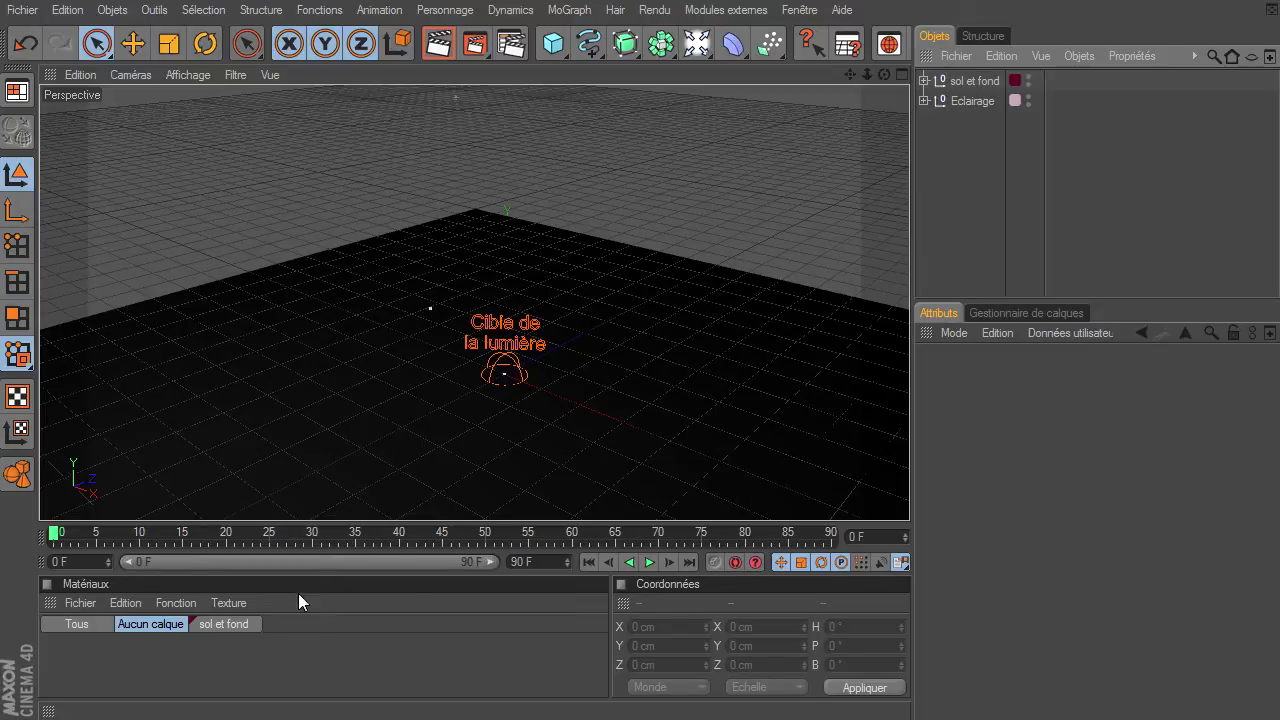
# - In the sol et fond layer, uncheck Réflexion on the sol et fond material
pyautogui.click(239, 627)
pyautogui.doubleClick(67, 651)
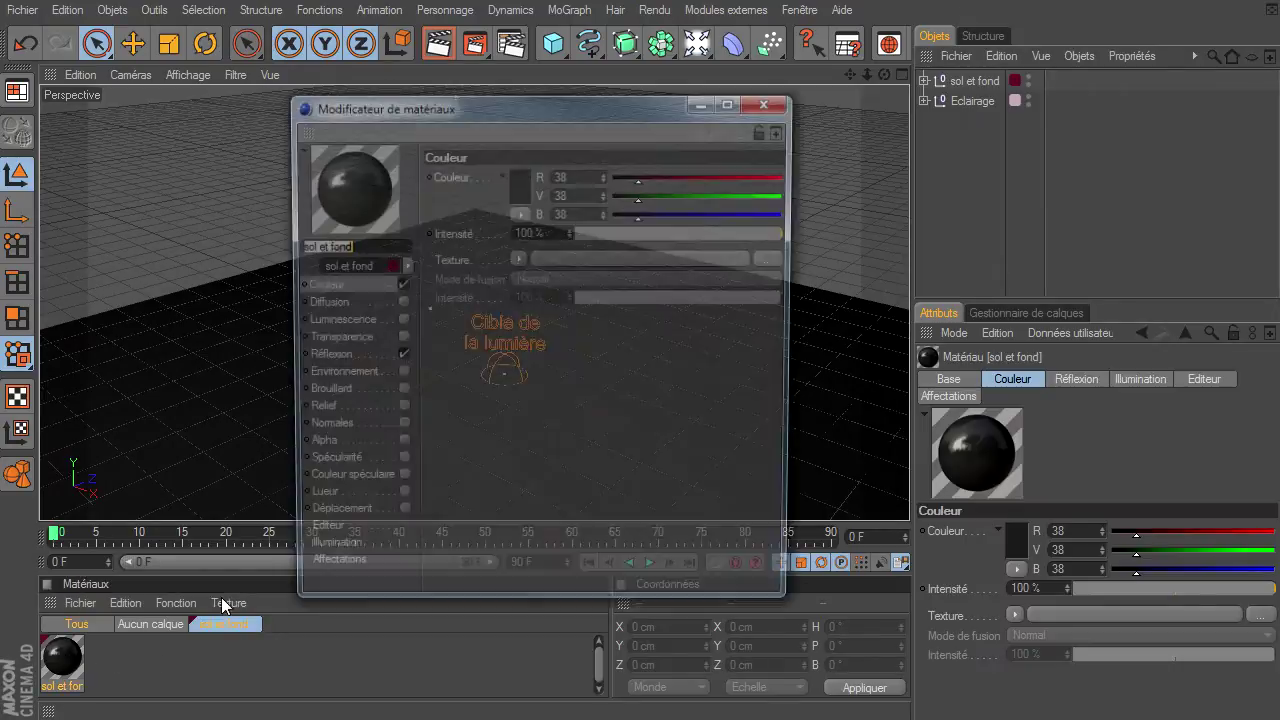
pyautogui.click(399, 356)
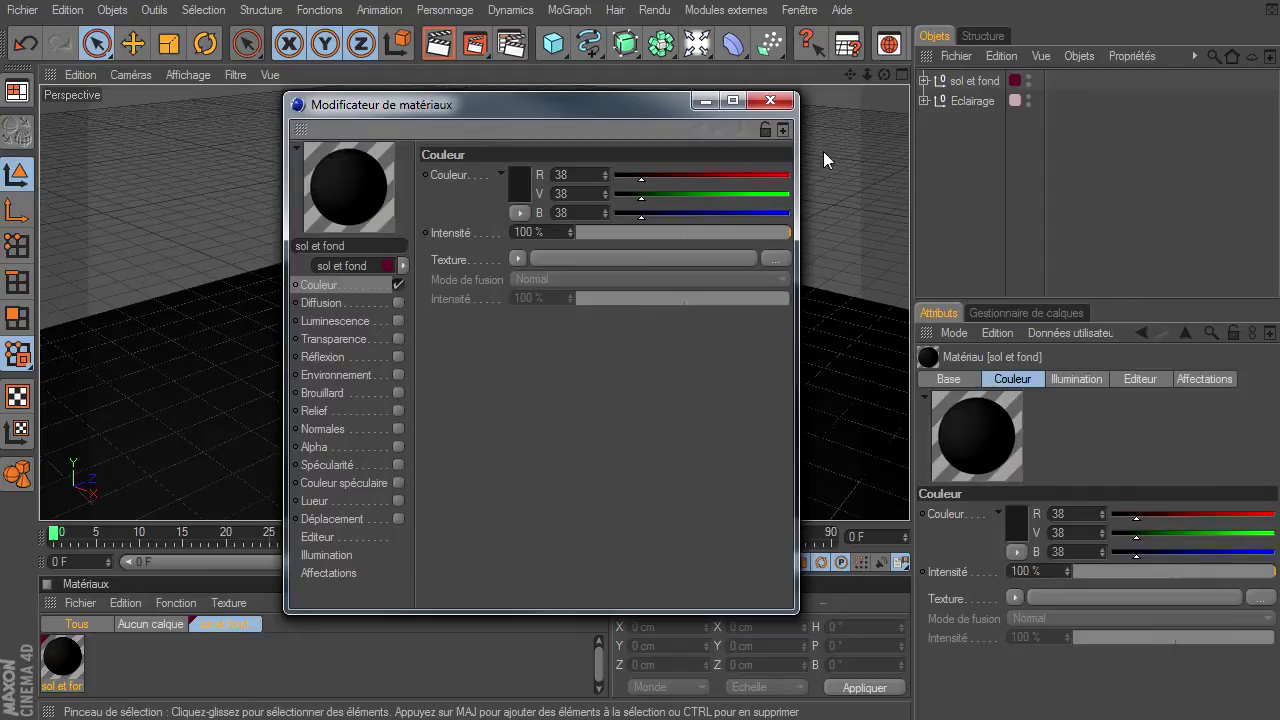
pyautogui.click(783, 104)
pyautogui.click(962, 221)
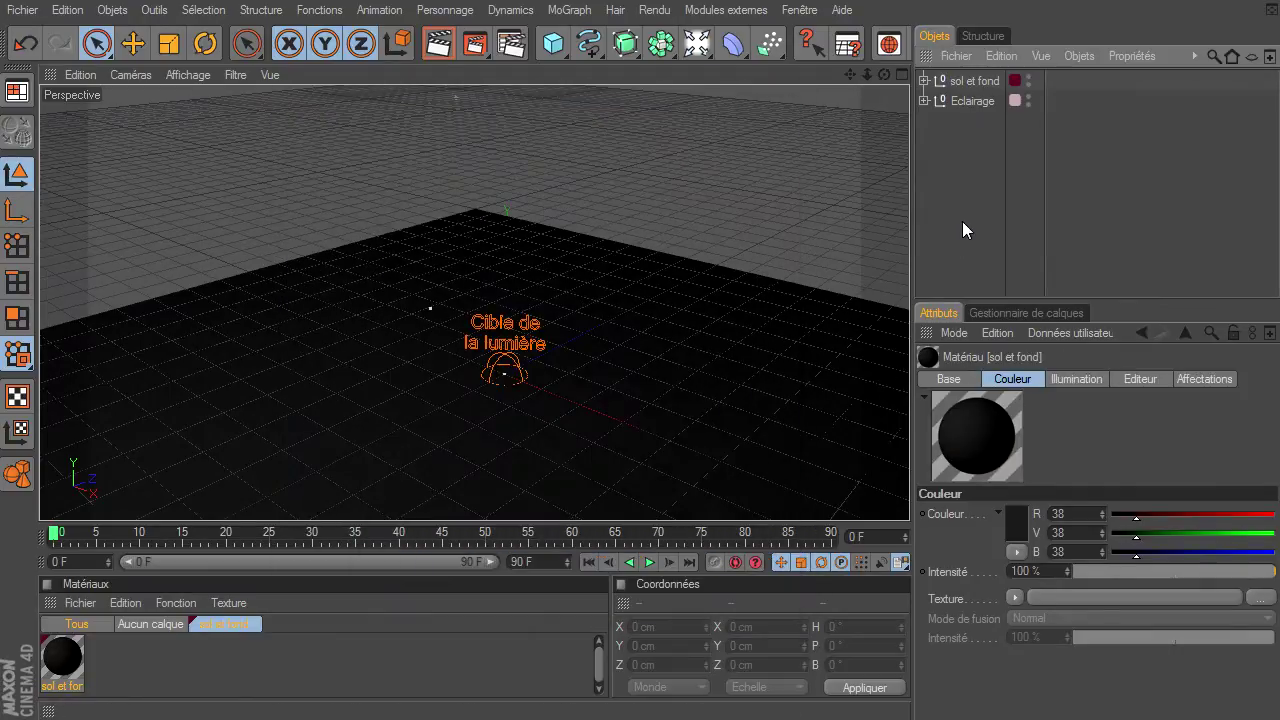
pyautogui.moveTo(885, 74)
pyautogui.mouseDown()
pyautogui.moveTo(906, 500)
pyautogui.moveTo(952, 490)
pyautogui.moveTo(884, 497)
pyautogui.moveTo(909, 495)
pyautogui.mouseUp()
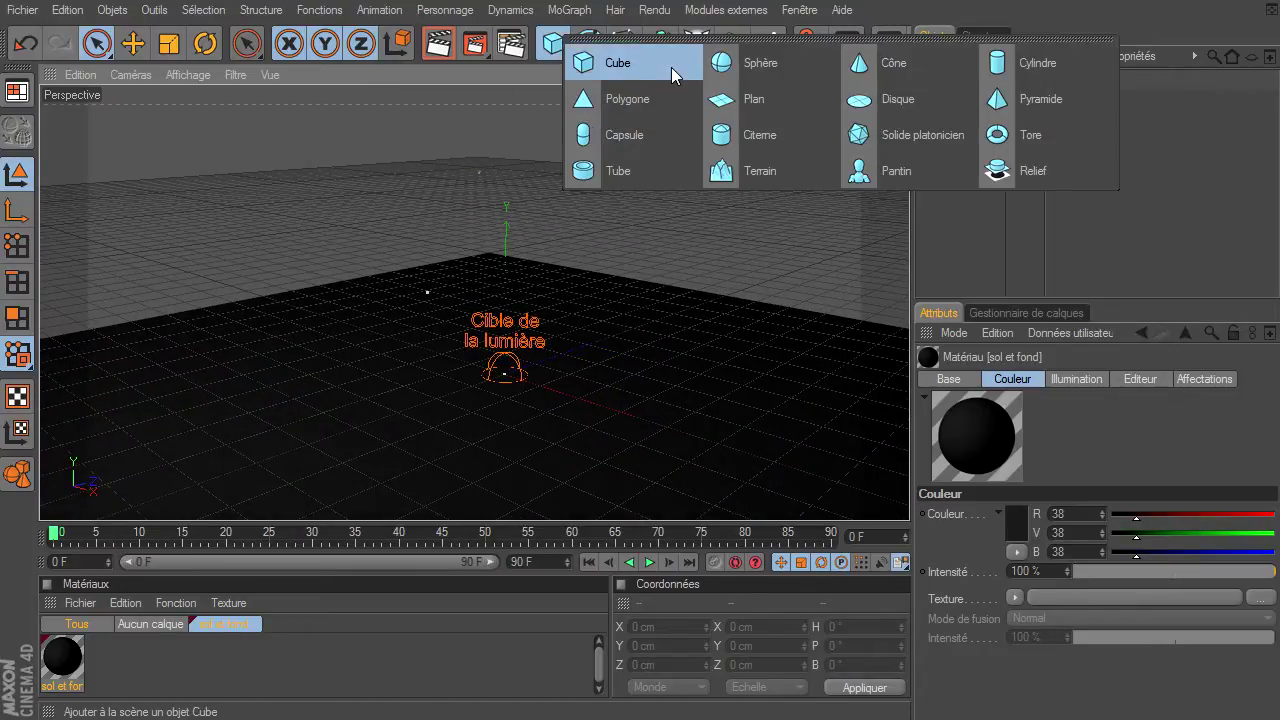
# - Add a bevelled cube, plus a 100 cm Cube.1 with 2 cm bevel raised on top of it
pyautogui.moveTo(560, 52); pyautogui.dragTo(671, 67)
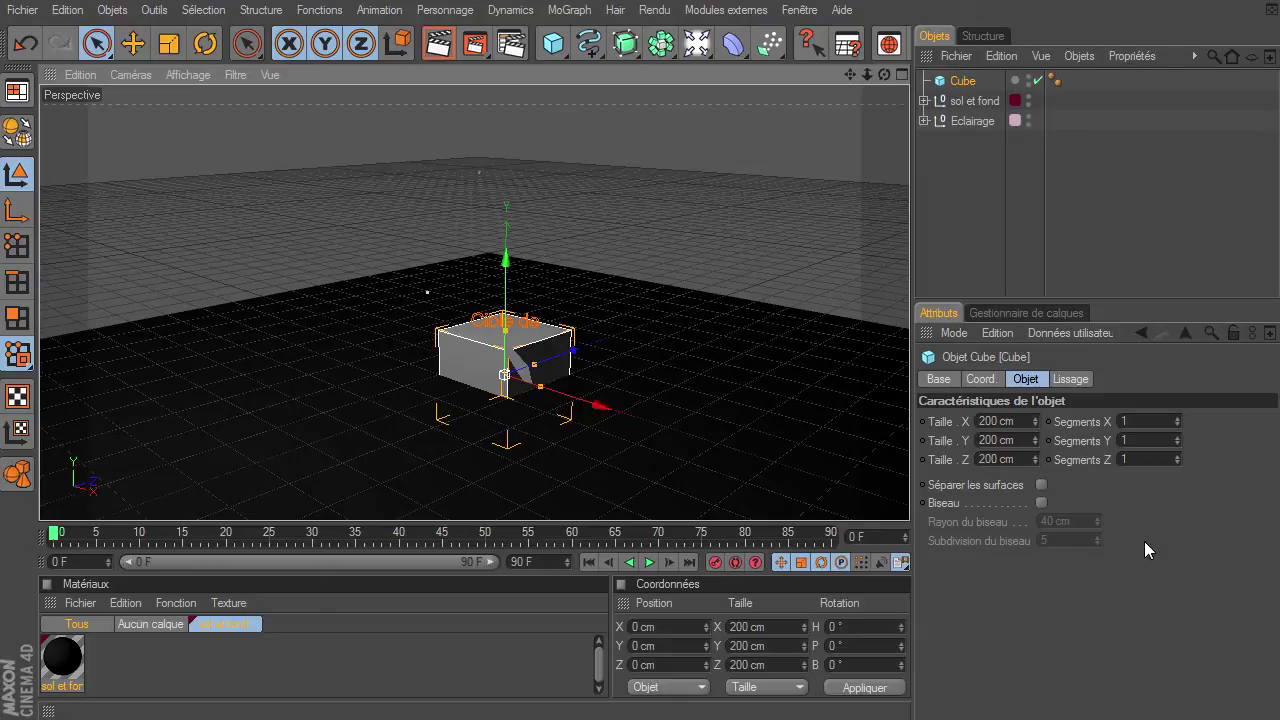
pyautogui.click(1041, 503)
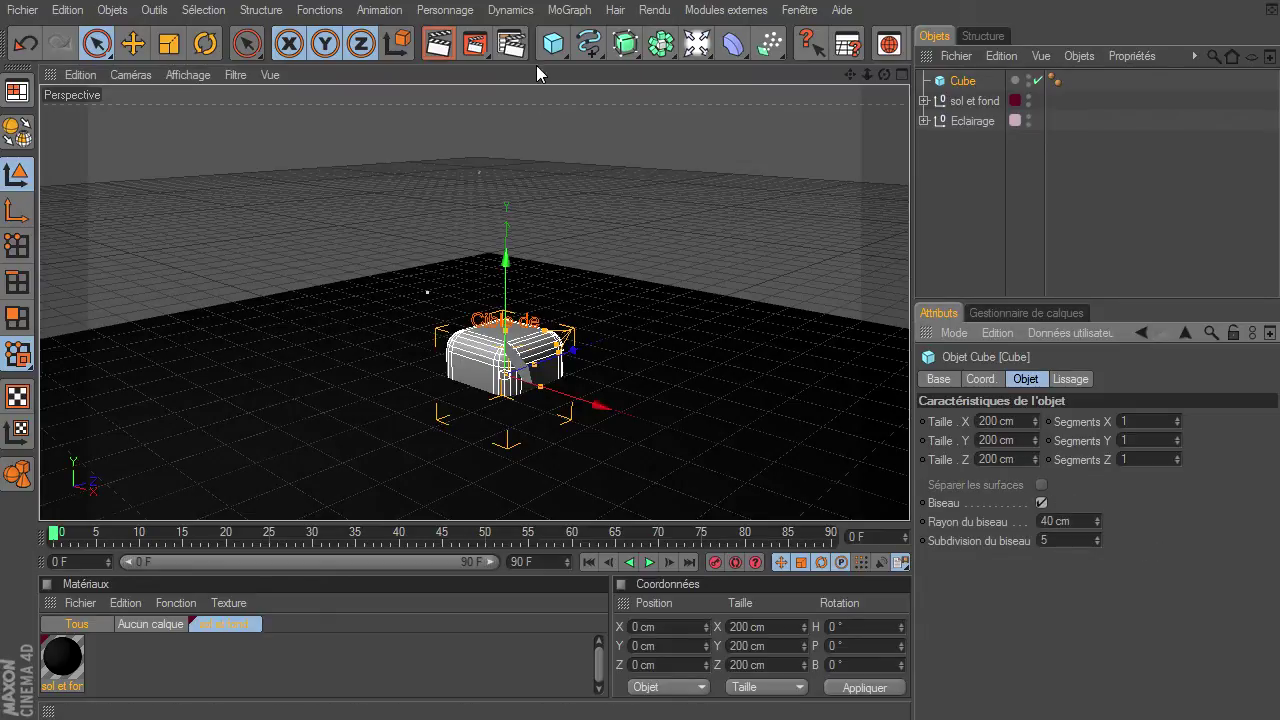
pyautogui.moveTo(565, 42); pyautogui.dragTo(600, 58)
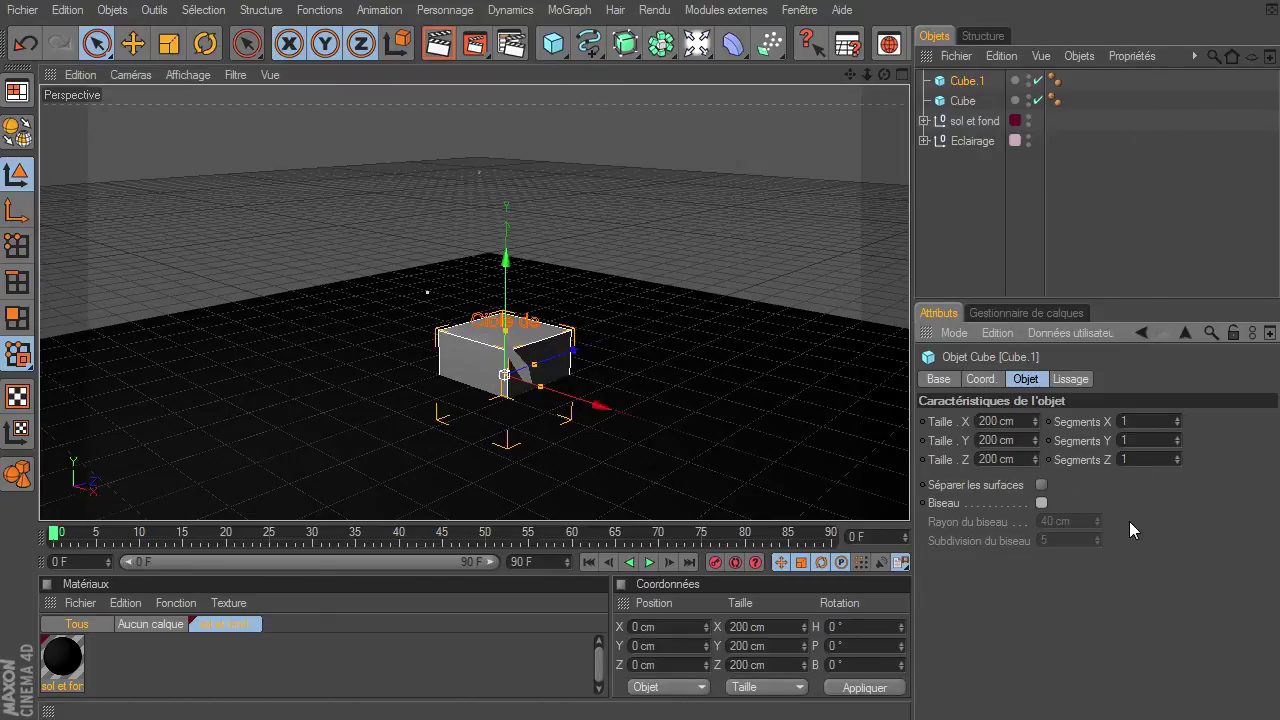
pyautogui.click(1041, 503)
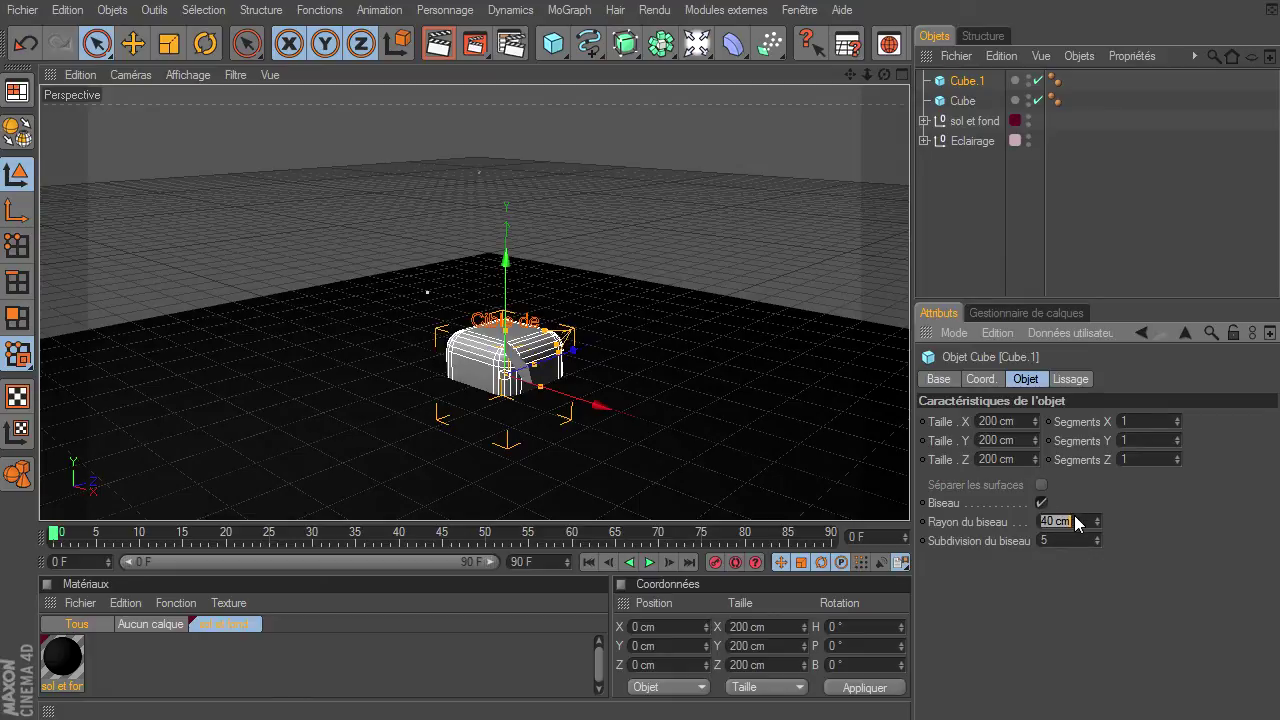
pyautogui.write('2')
pyautogui.click(1017, 421)
pyautogui.write('1')
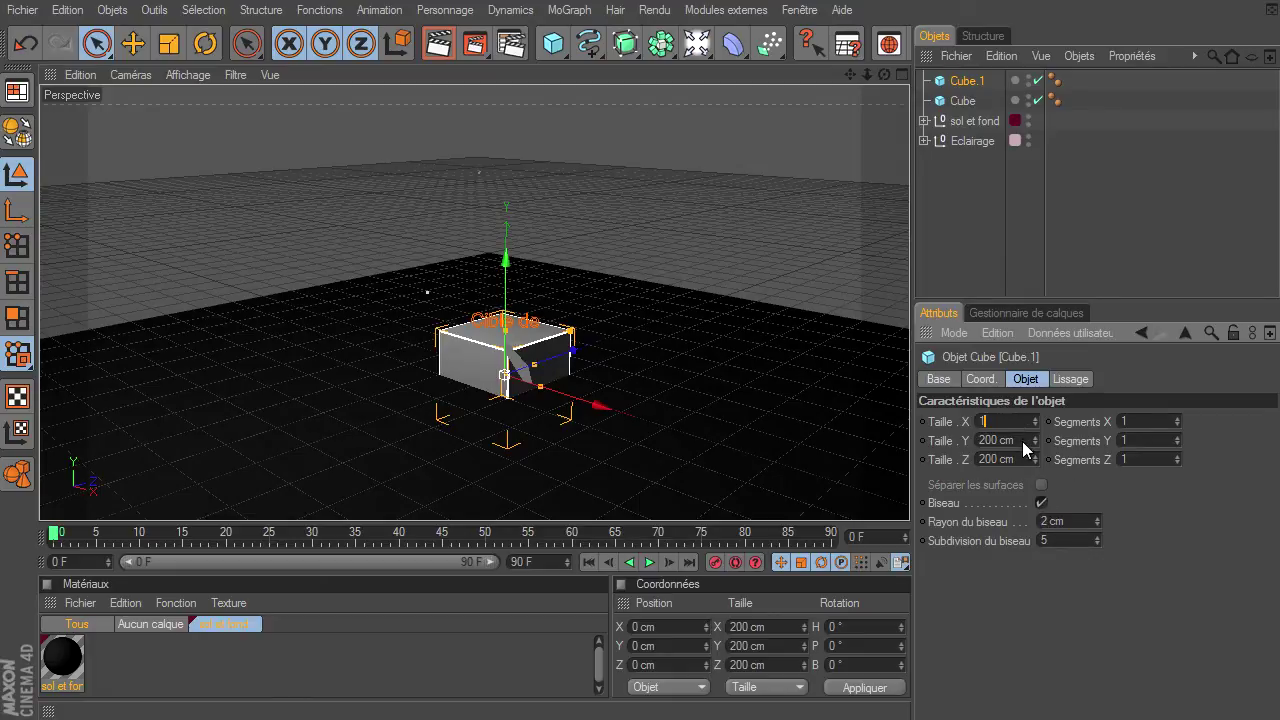
pyautogui.click(1023, 440)
pyautogui.write('1')
pyautogui.click(1026, 462)
pyautogui.write('100')
pyautogui.press('Return')
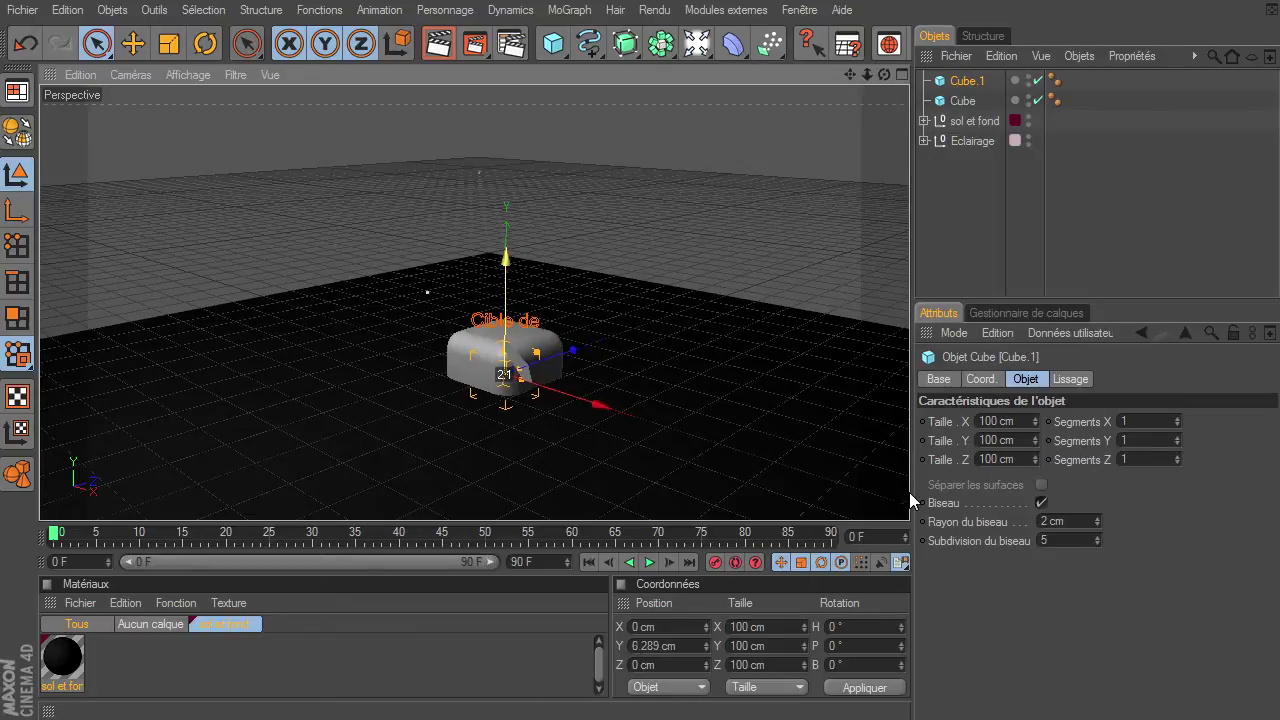
pyautogui.moveTo(505, 284); pyautogui.dragTo(505, 198)
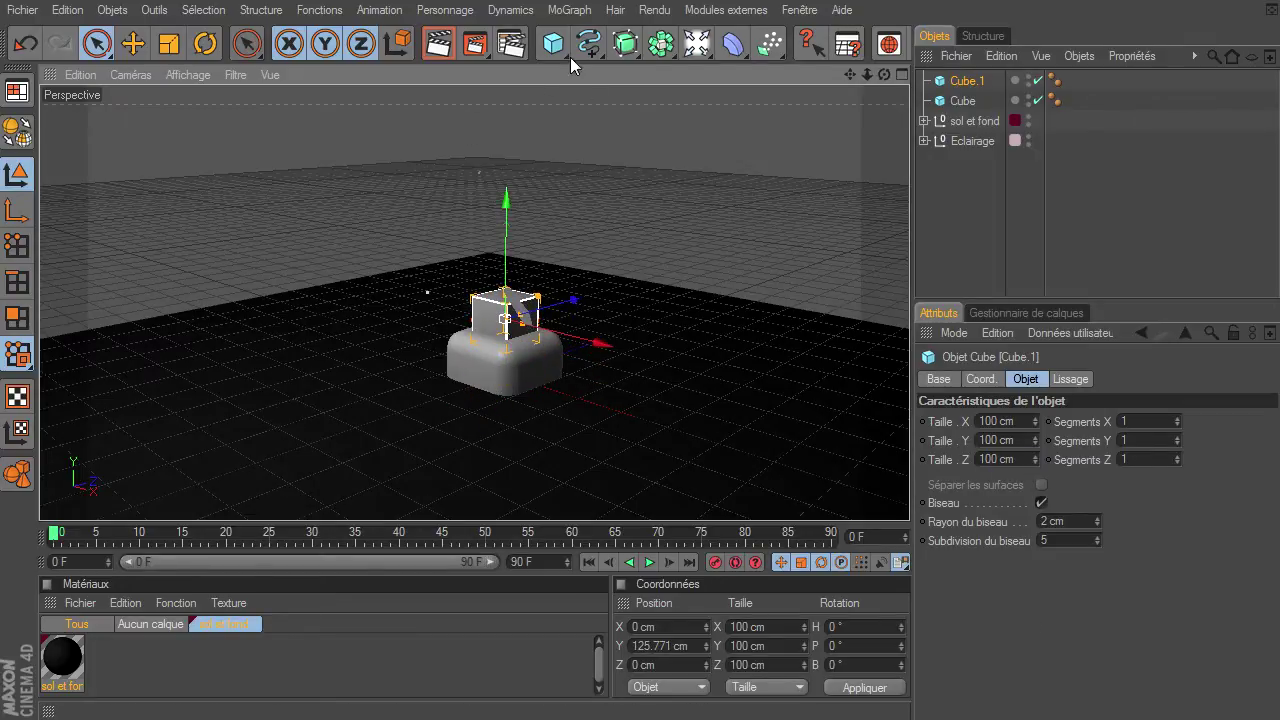
# - Add a sphere left of the cubes, group all three under a null with Alt+G, and lift it
pyautogui.moveTo(568, 55); pyautogui.dragTo(765, 60)
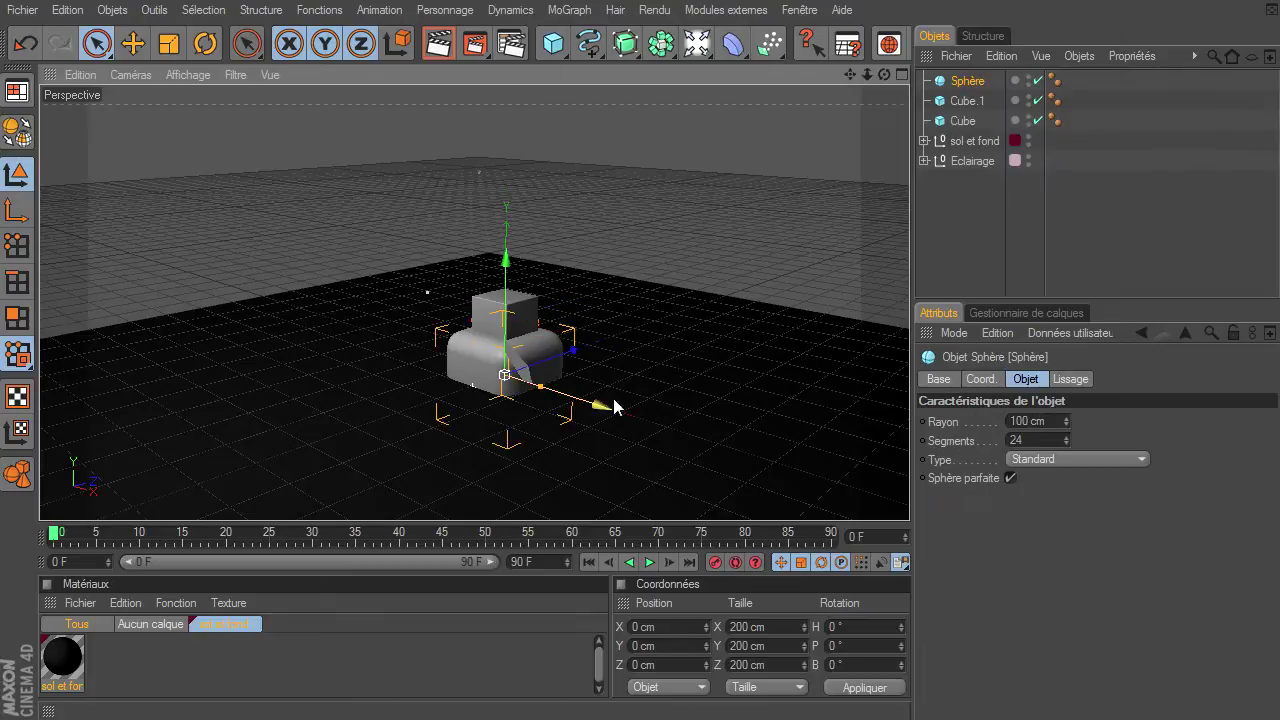
pyautogui.moveTo(604, 407); pyautogui.dragTo(530, 383)
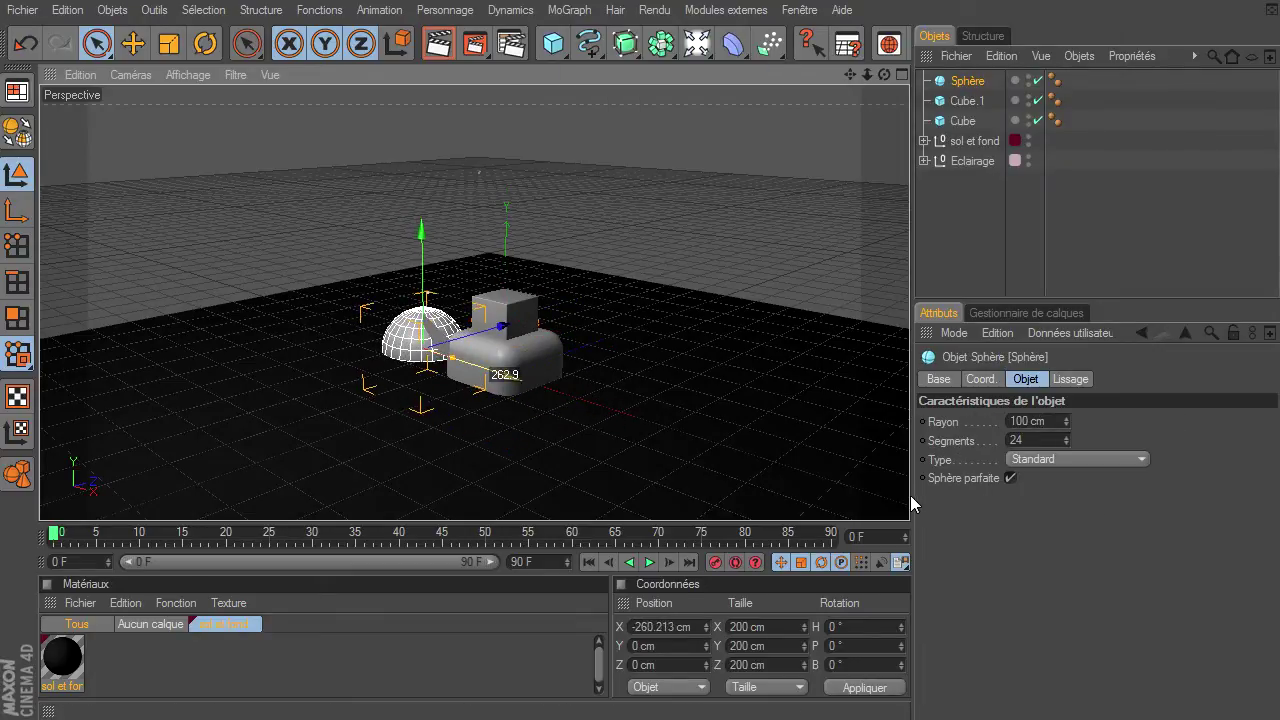
pyautogui.click(962, 120)
pyautogui.keyDown('shift'); pyautogui.click(962, 84); pyautogui.keyUp('shift')
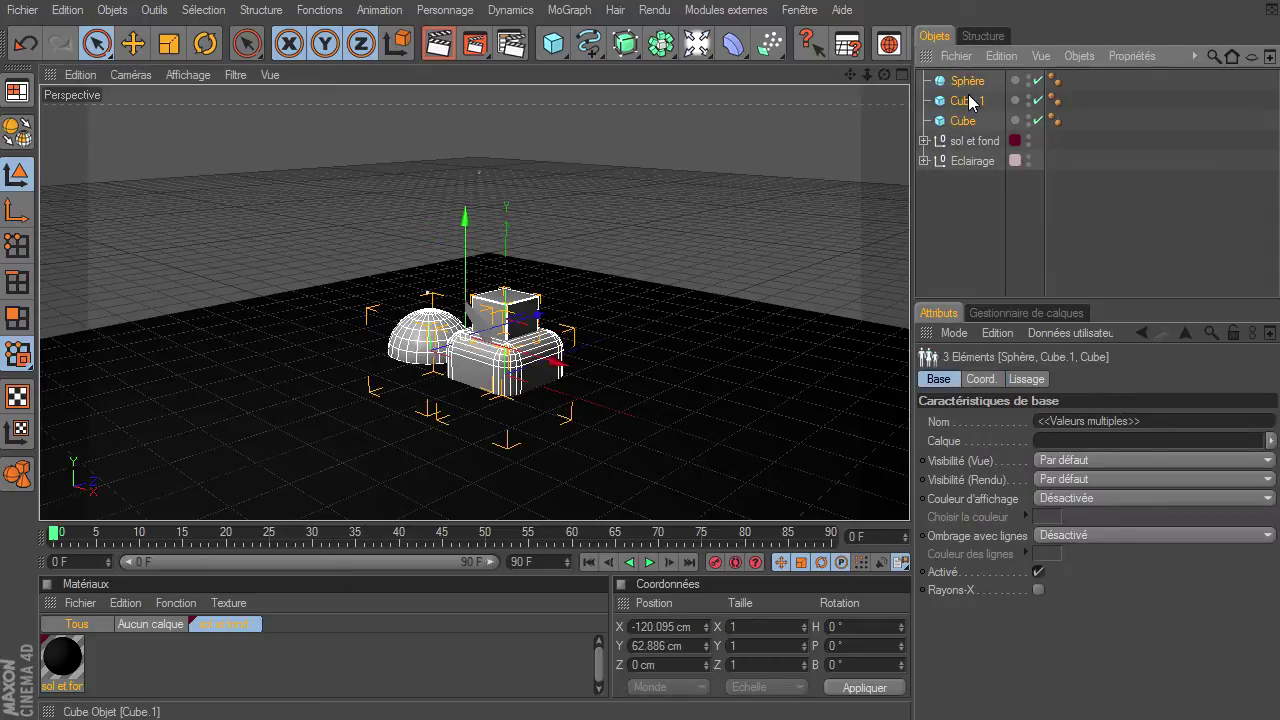
pyautogui.hotkey('alt', 'g')
pyautogui.moveTo(787, 49)
pyautogui.mouseDown(button='middle')
pyautogui.moveTo(577, 55)
pyautogui.moveTo(789, 50)
pyautogui.mouseUp(button='middle')
pyautogui.click(712, 46)
pyautogui.moveTo(867, 75)
pyautogui.mouseDown()
pyautogui.moveTo(909, 495)
pyautogui.moveTo(833, 76)
pyautogui.moveTo(909, 495)
pyautogui.mouseUp()
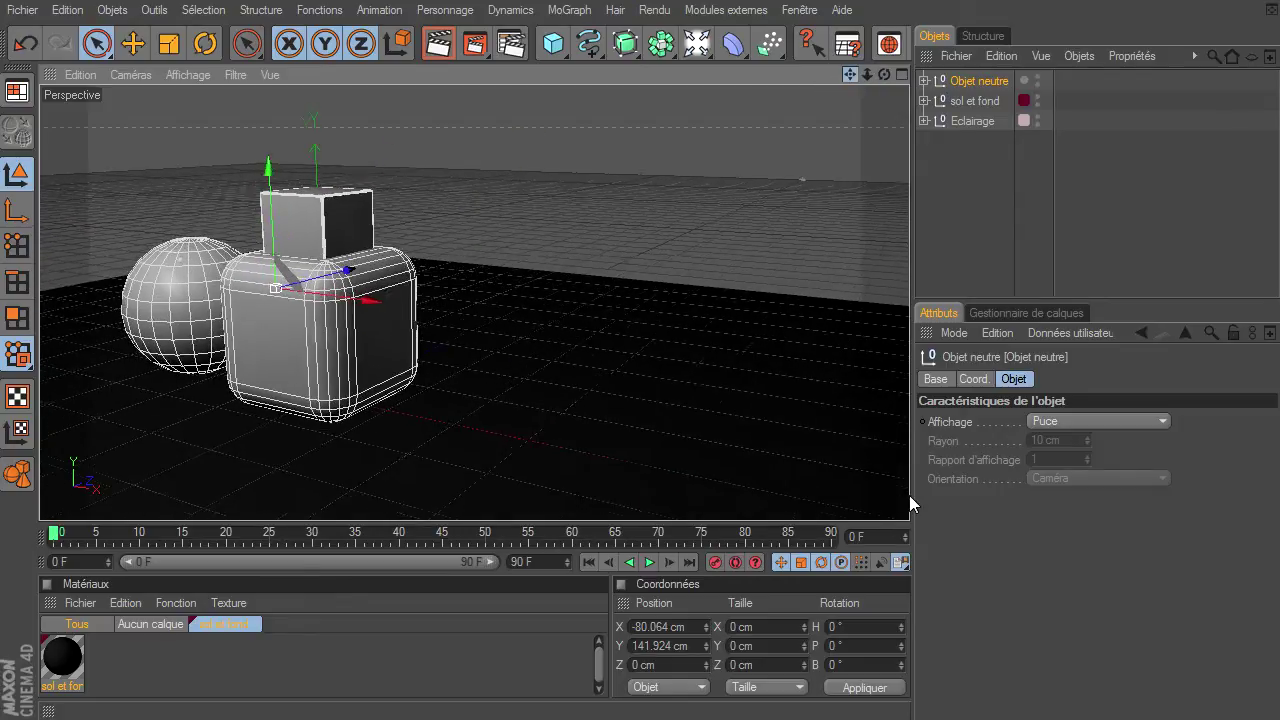
# - Under Aucun calque, create and delete a test Mat material, then enlarge the material manager
pyautogui.click(155, 625)
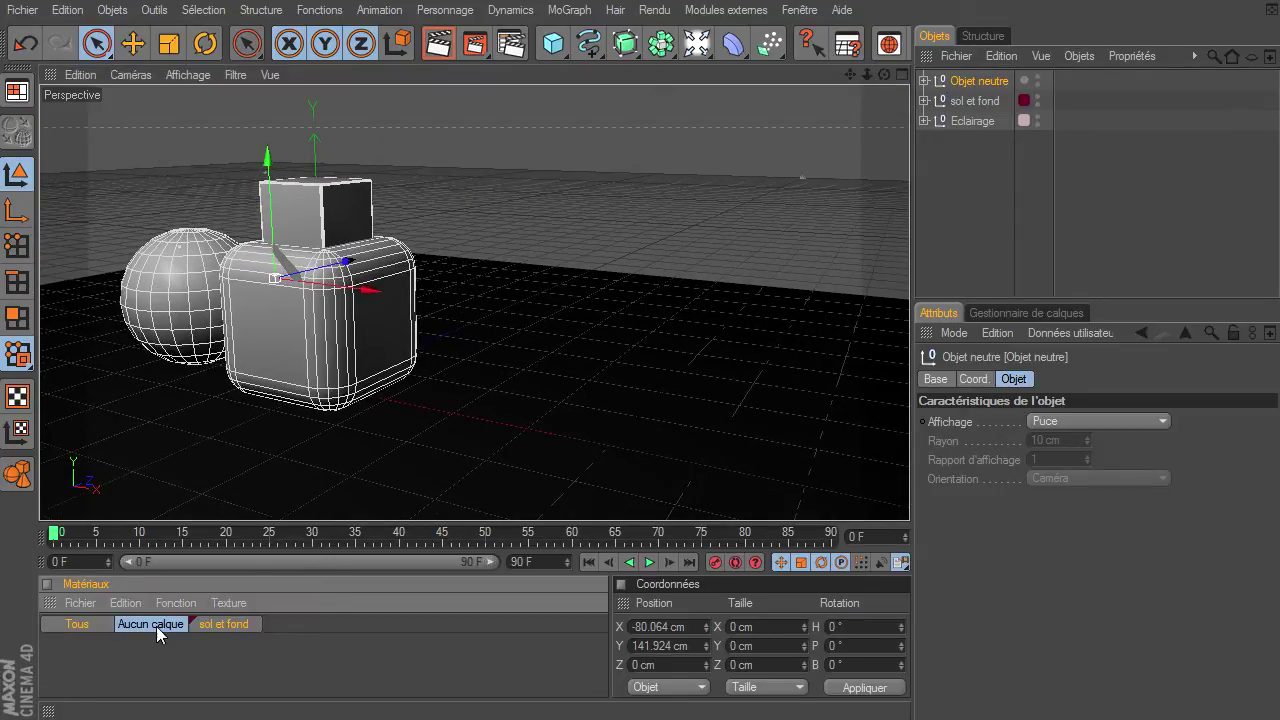
pyautogui.doubleClick(150, 662)
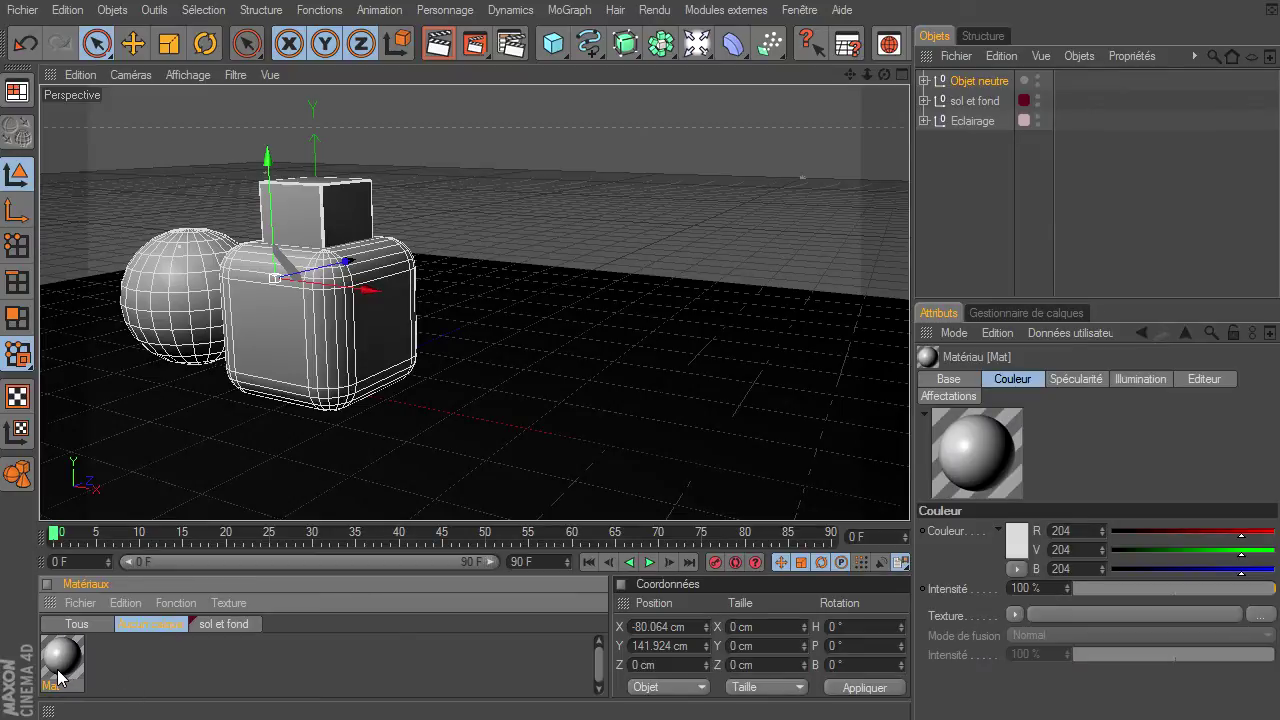
pyautogui.press('Delete')
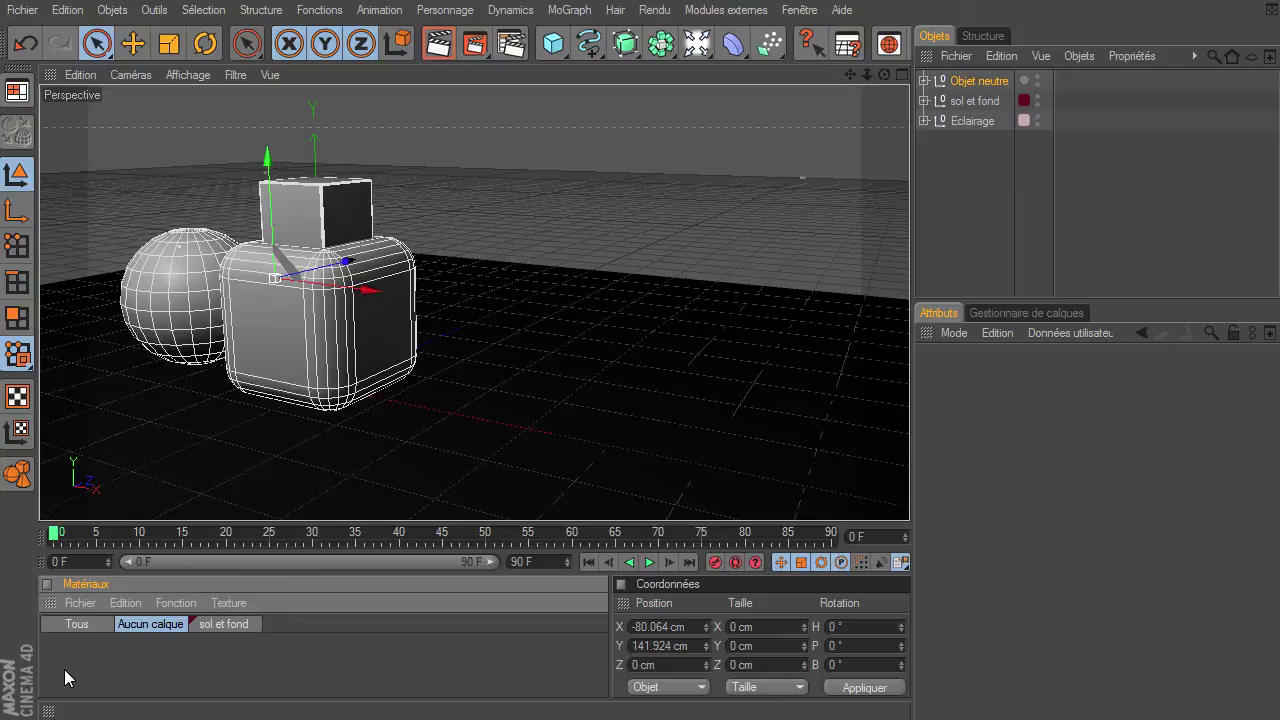
pyautogui.moveTo(140, 577); pyautogui.dragTo(141, 395)
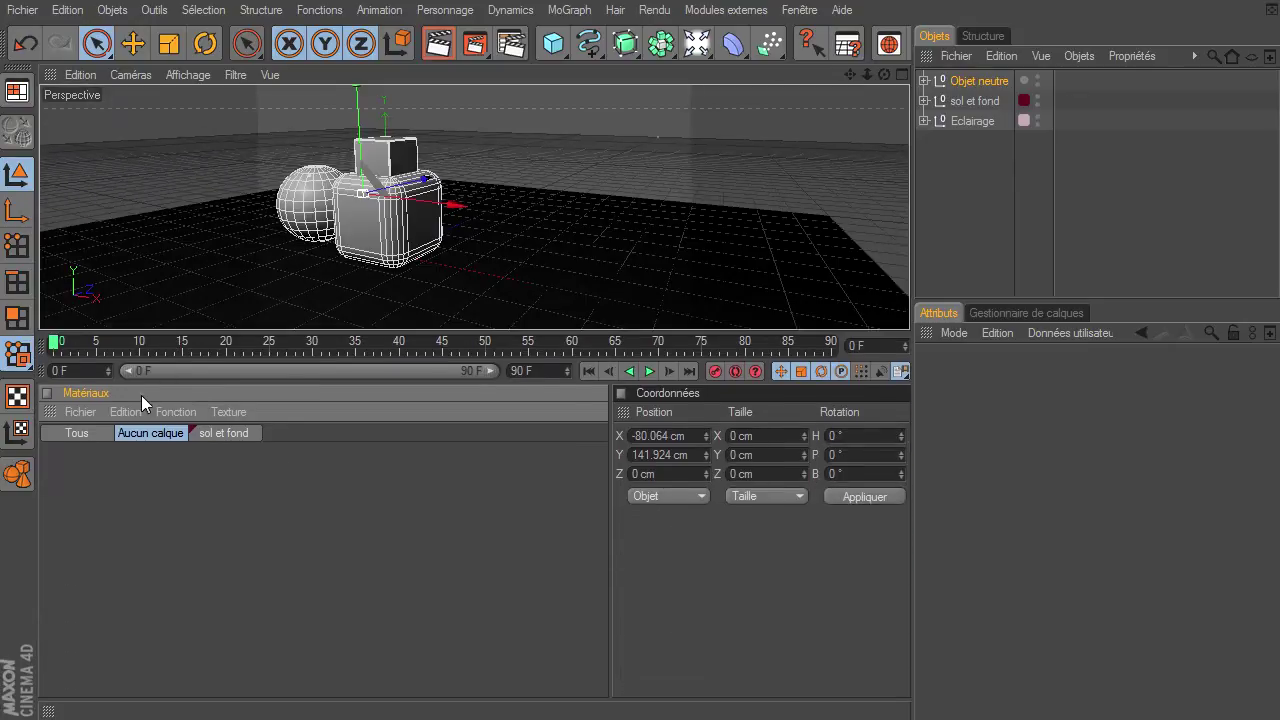
# - Create a new Nukei material from the Matériaux menu
pyautogui.click(84, 413)
pyautogui.moveTo(103, 460)
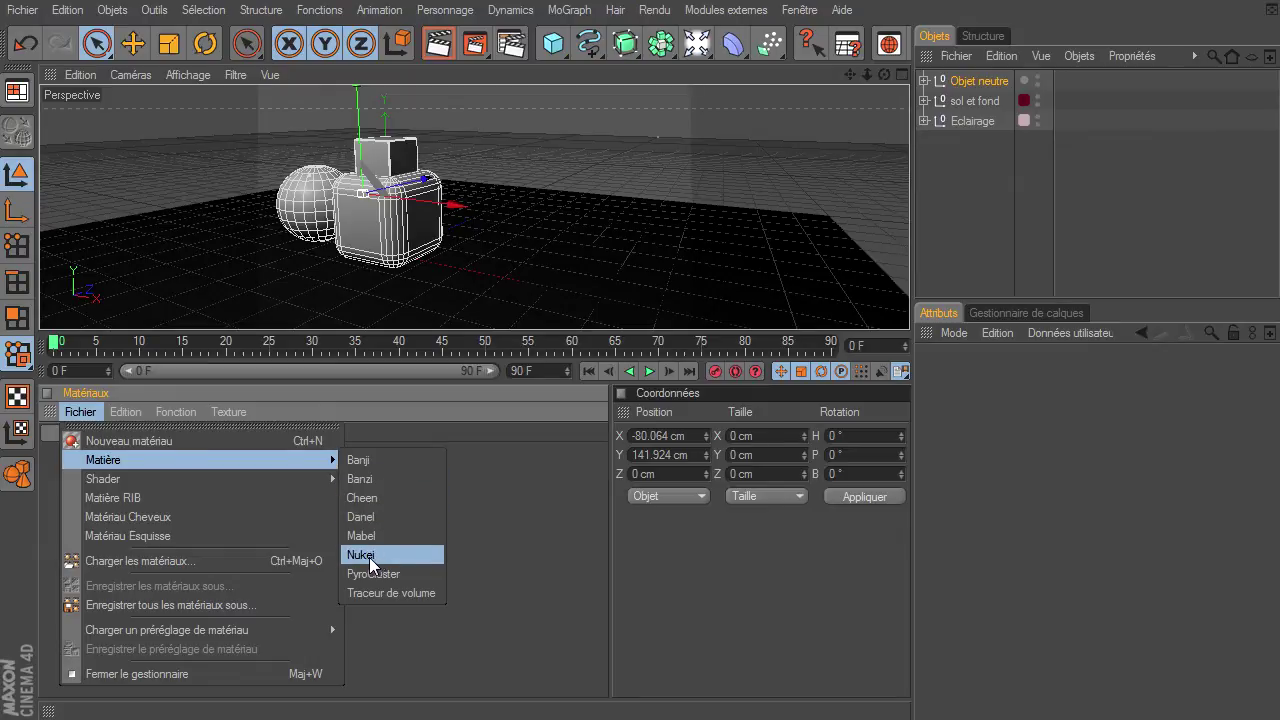
pyautogui.click(395, 556)
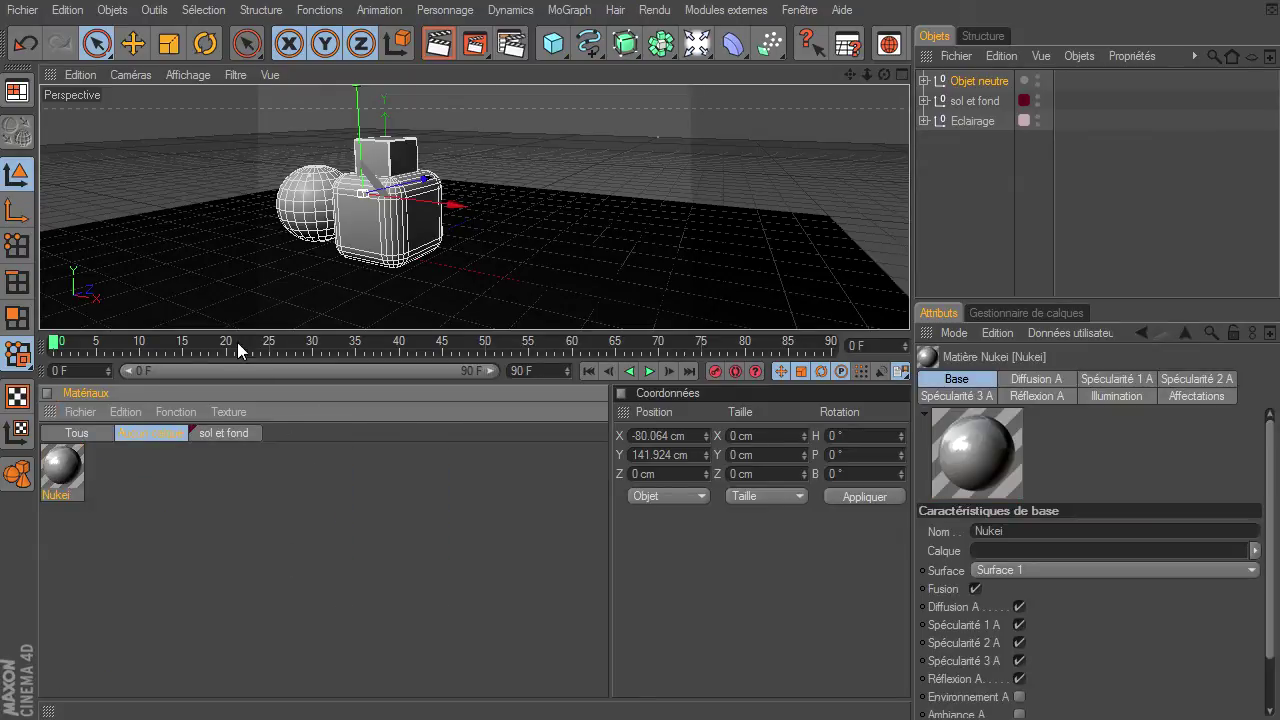
pyautogui.moveTo(240, 340); pyautogui.dragTo(250, 531)
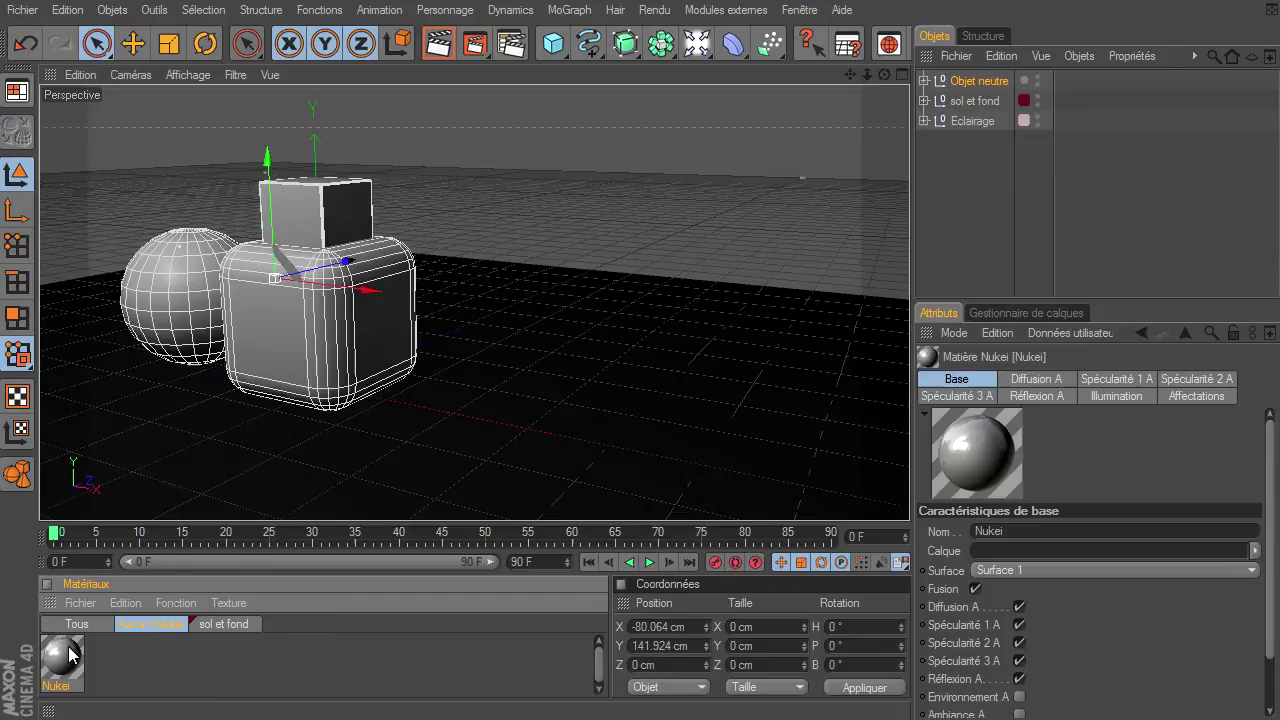
# - Apply Nukei to Objet neutre, render the view, and open Nukei in the Material Editor
pyautogui.moveTo(62, 656); pyautogui.dragTo(979, 85)
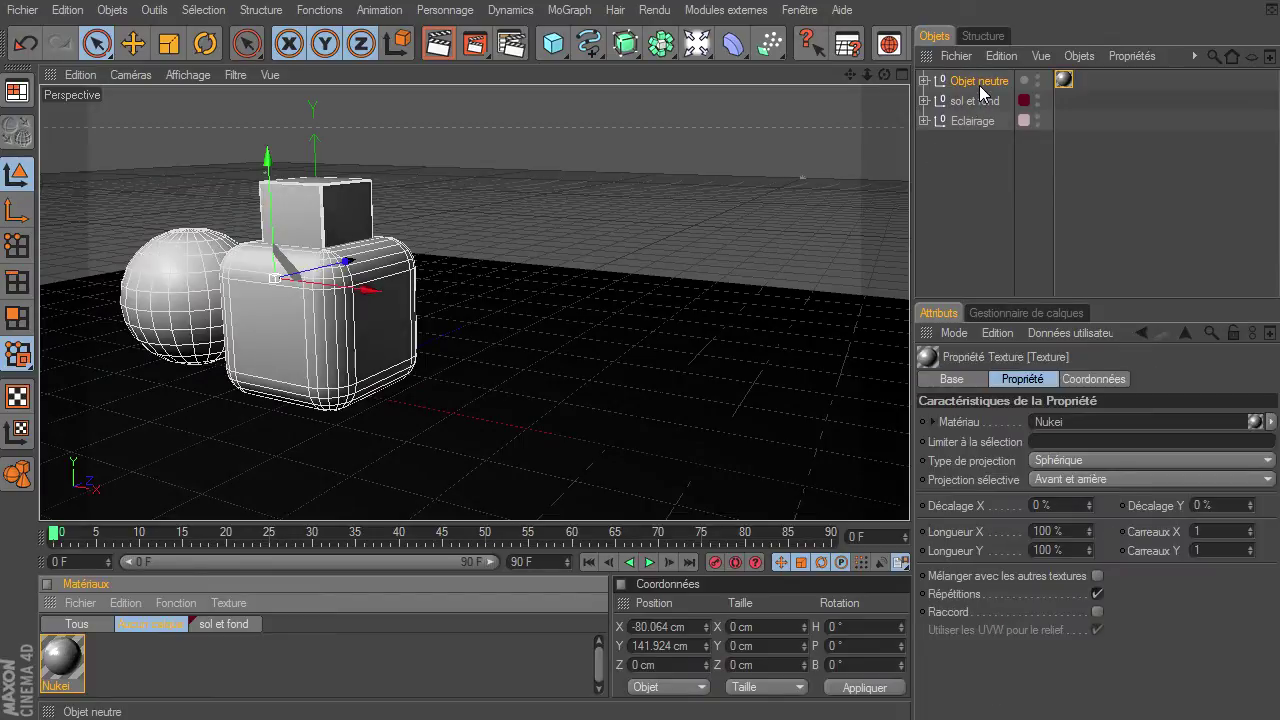
pyautogui.click(438, 43)
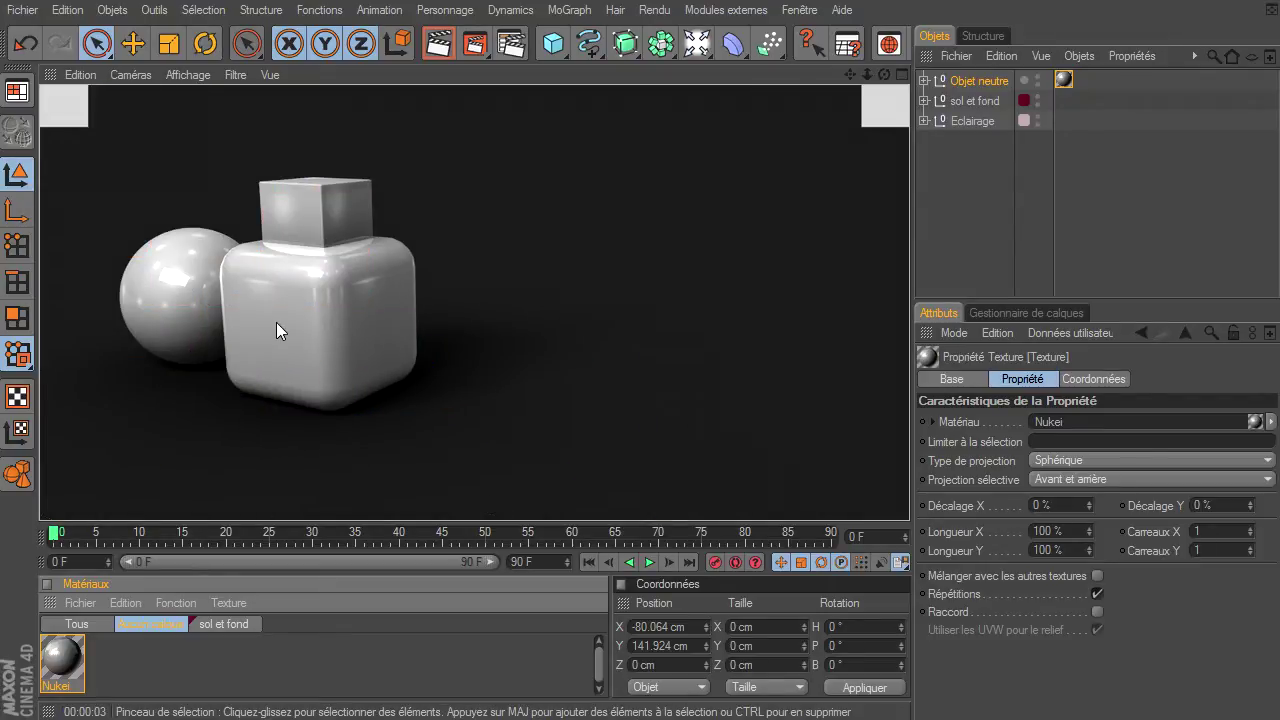
pyautogui.doubleClick(66, 670)
# - Enlarge the Material Editor and set the material preview to Très grande taille
pyautogui.moveTo(440, 117); pyautogui.dragTo(614, 28)
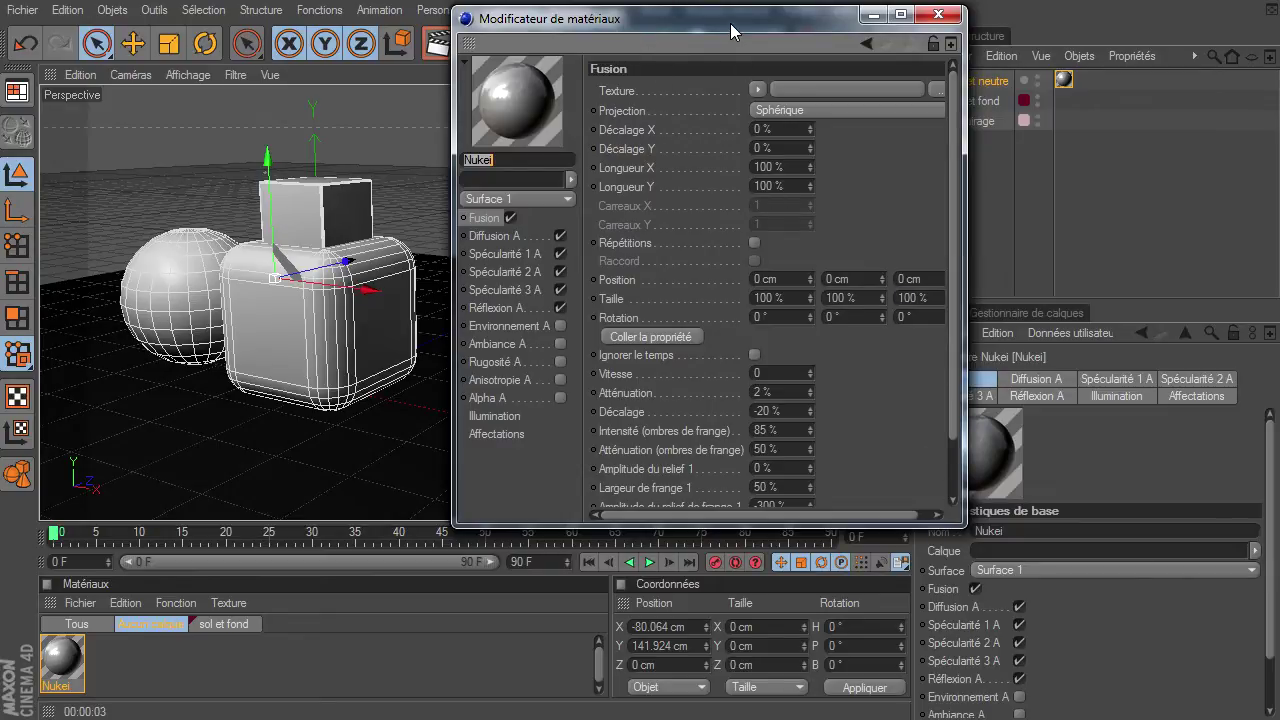
pyautogui.moveTo(730, 23); pyautogui.dragTo(735, 30)
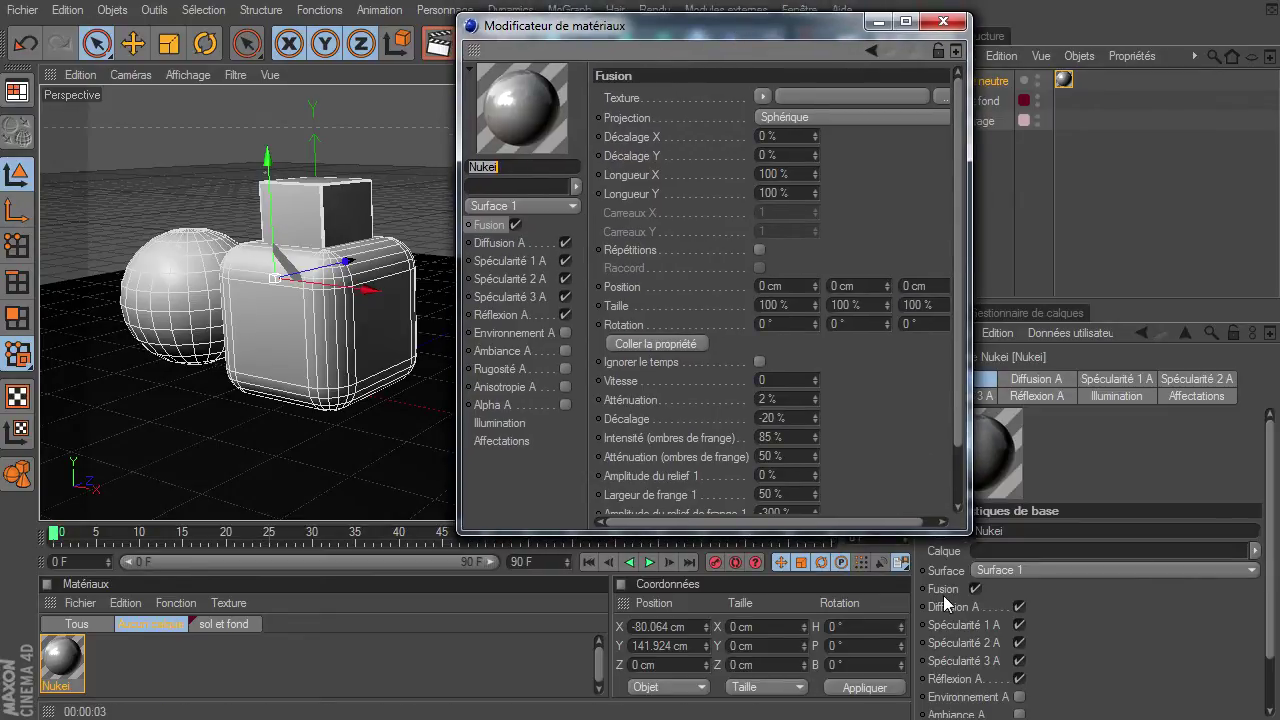
pyautogui.moveTo(968, 532); pyautogui.dragTo(1062, 705)
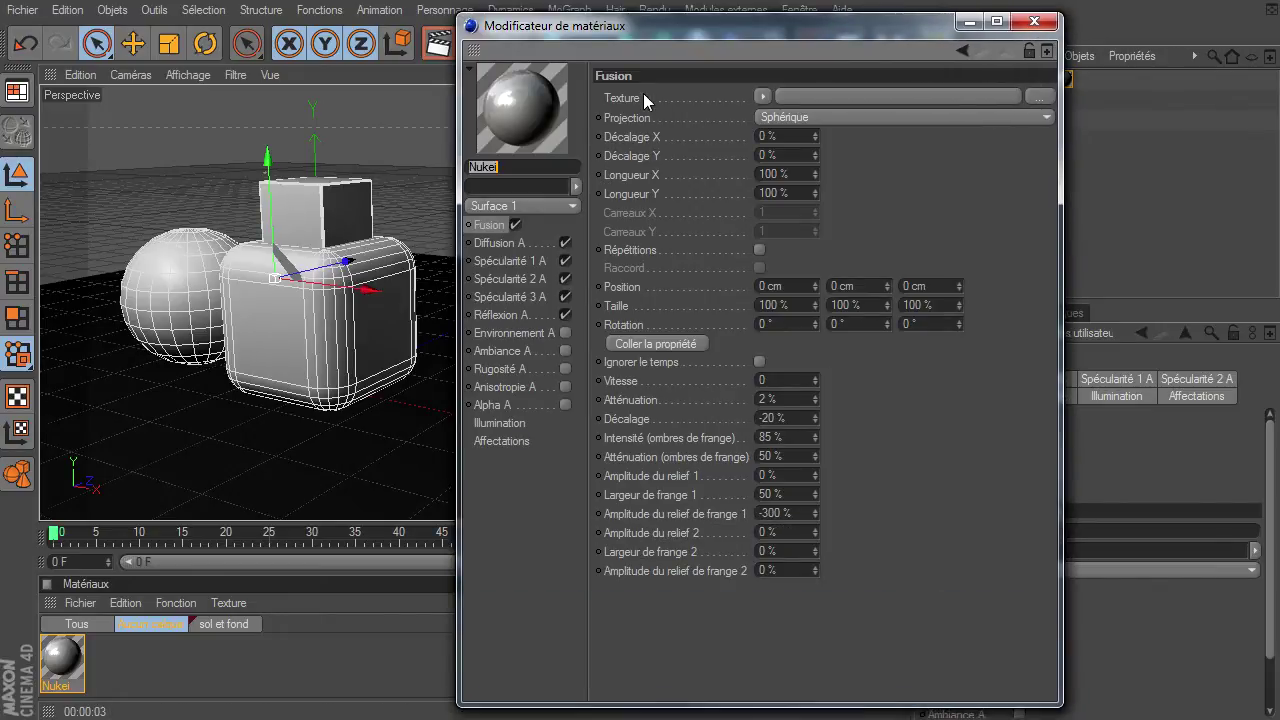
pyautogui.rightClick(567, 150)
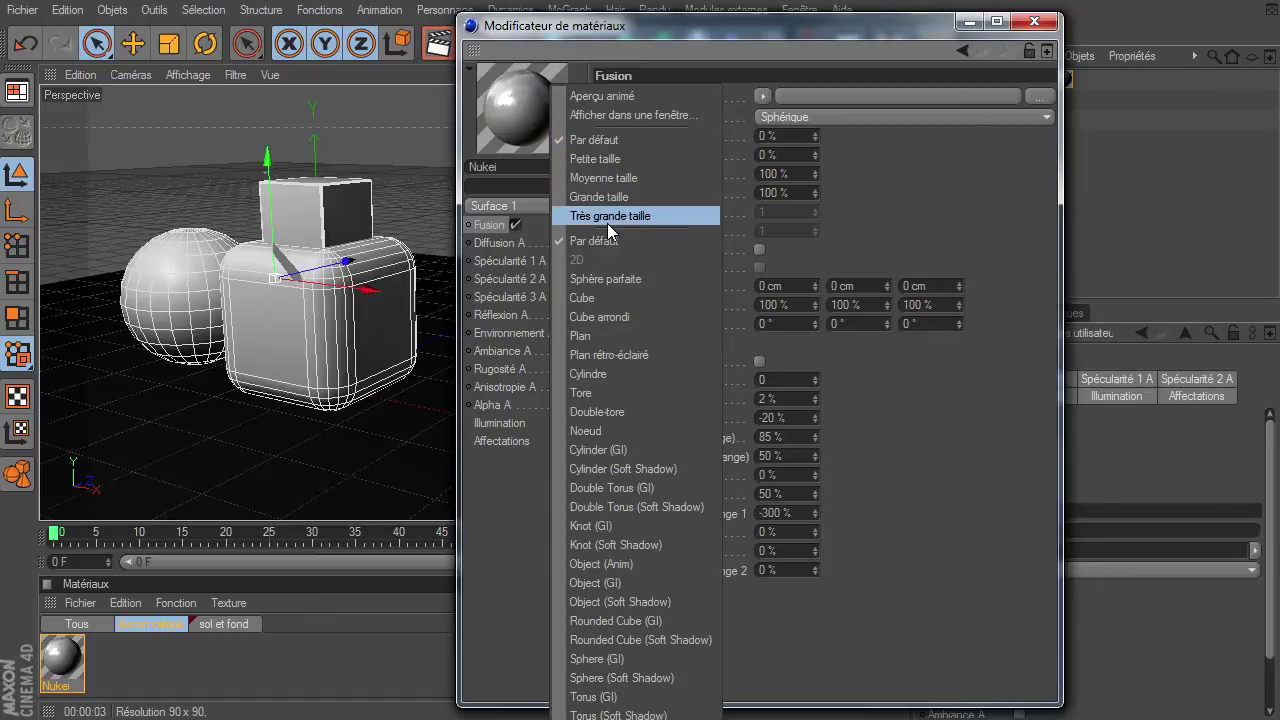
pyautogui.click(607, 218)
# - Float the preview in its own large window and uncheck Surface 1's Diffusion, Spécularité 1-3, Réflexion and Fusion
pyautogui.rightClick(526, 116)
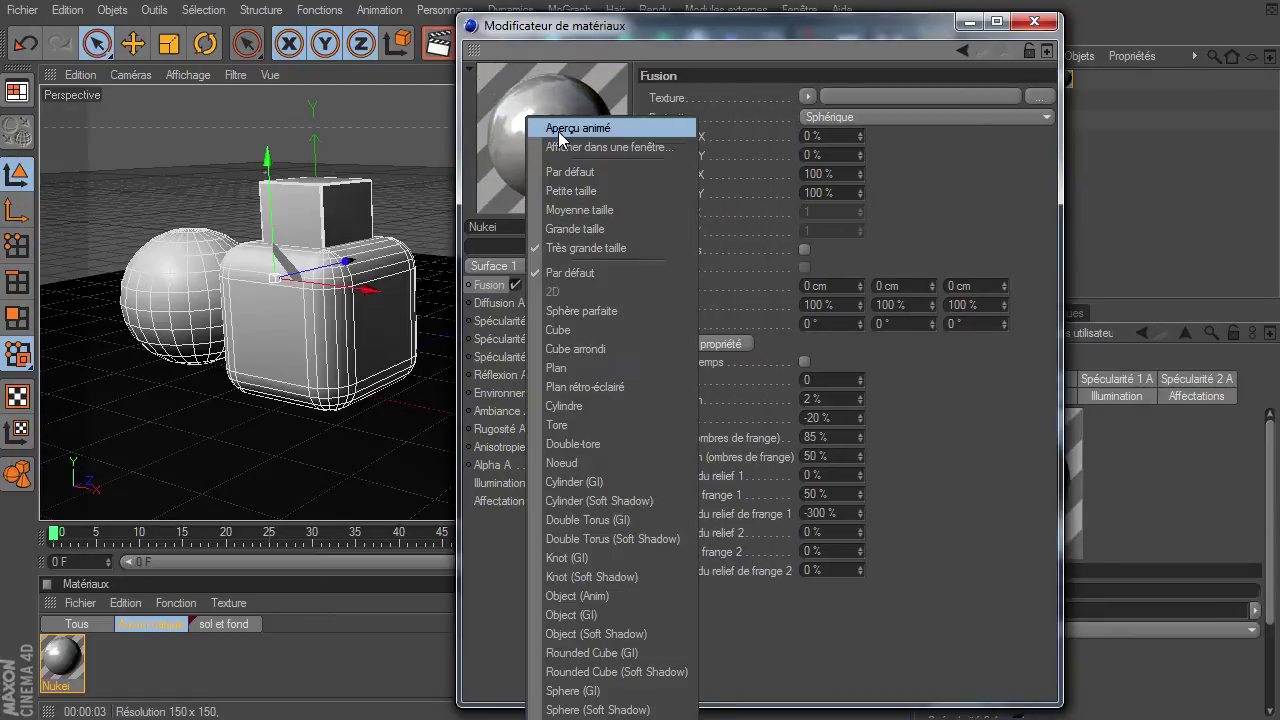
pyautogui.click(600, 146)
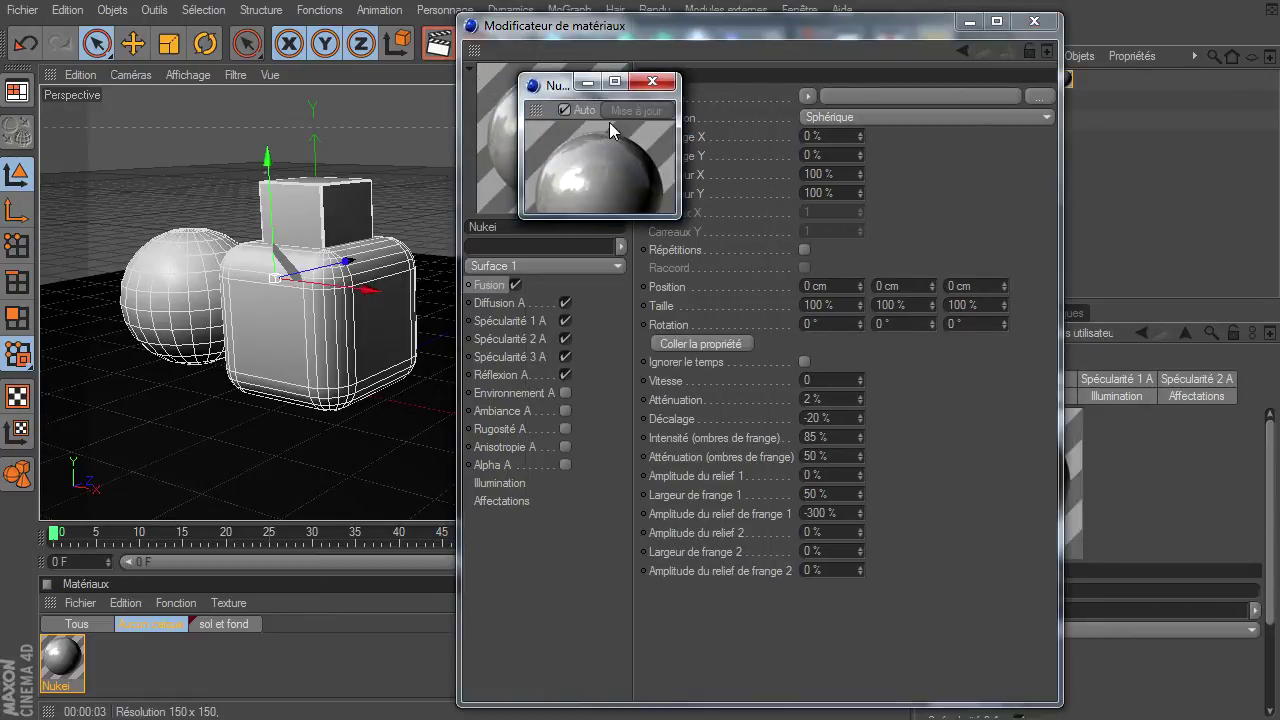
pyautogui.moveTo(566, 92)
pyautogui.mouseDown()
pyautogui.moveTo(119, 52)
pyautogui.moveTo(59, 34)
pyautogui.mouseUp()
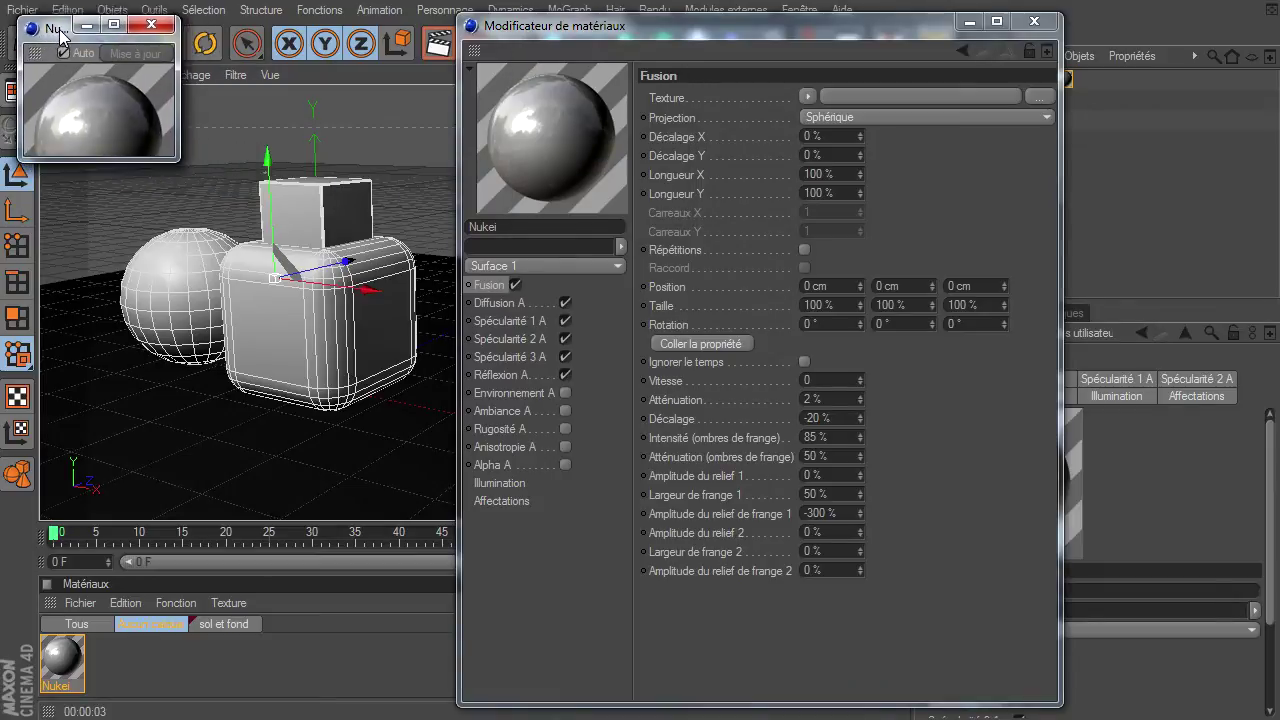
pyautogui.moveTo(170, 158); pyautogui.dragTo(433, 489)
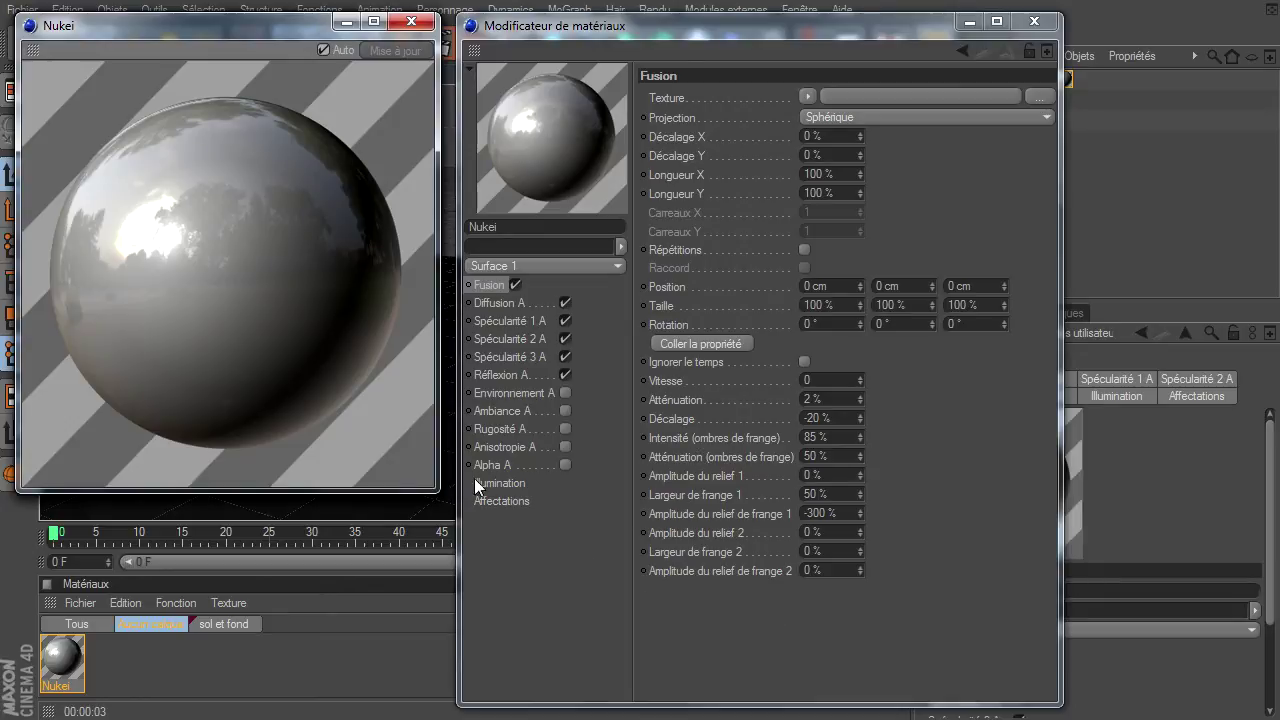
pyautogui.moveTo(566, 303); pyautogui.dragTo(562, 375)
pyautogui.click(514, 286)
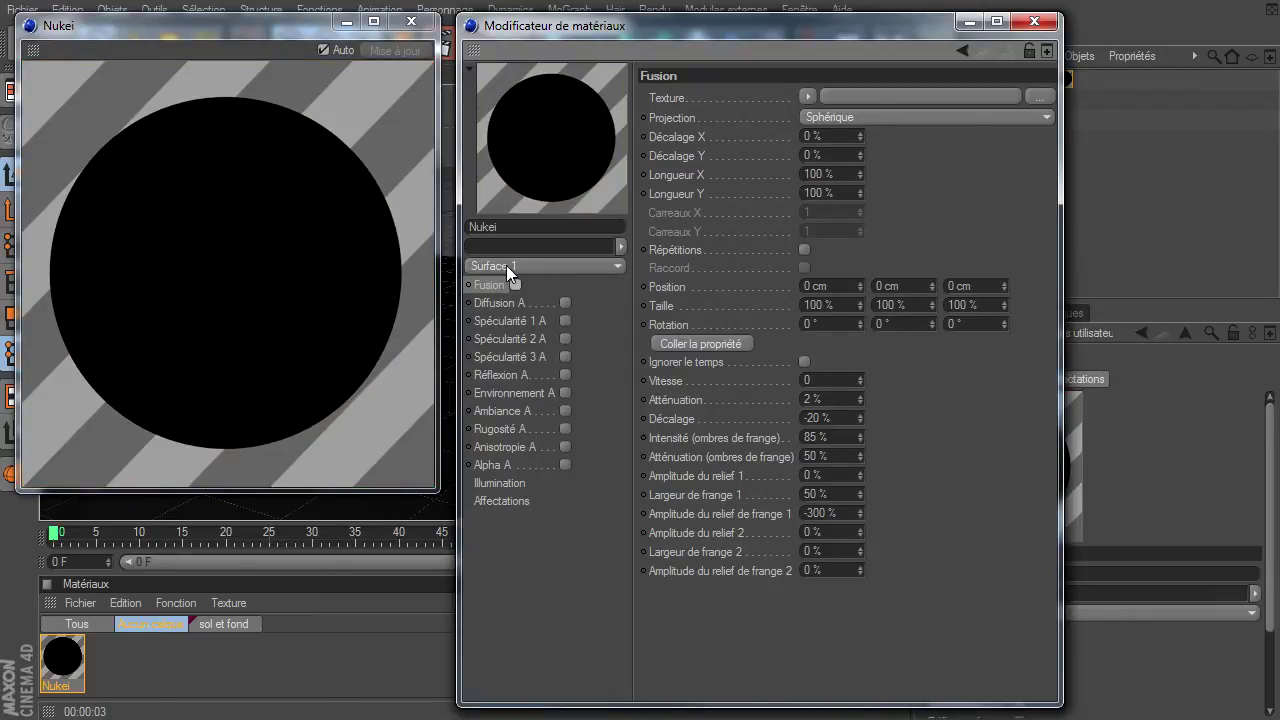
# - On Surface 2, uncheck Diffusion B, Spécularité 1-3 B, Réflexion B and Rugosité B
pyautogui.click(506, 265)
pyautogui.click(545, 297)
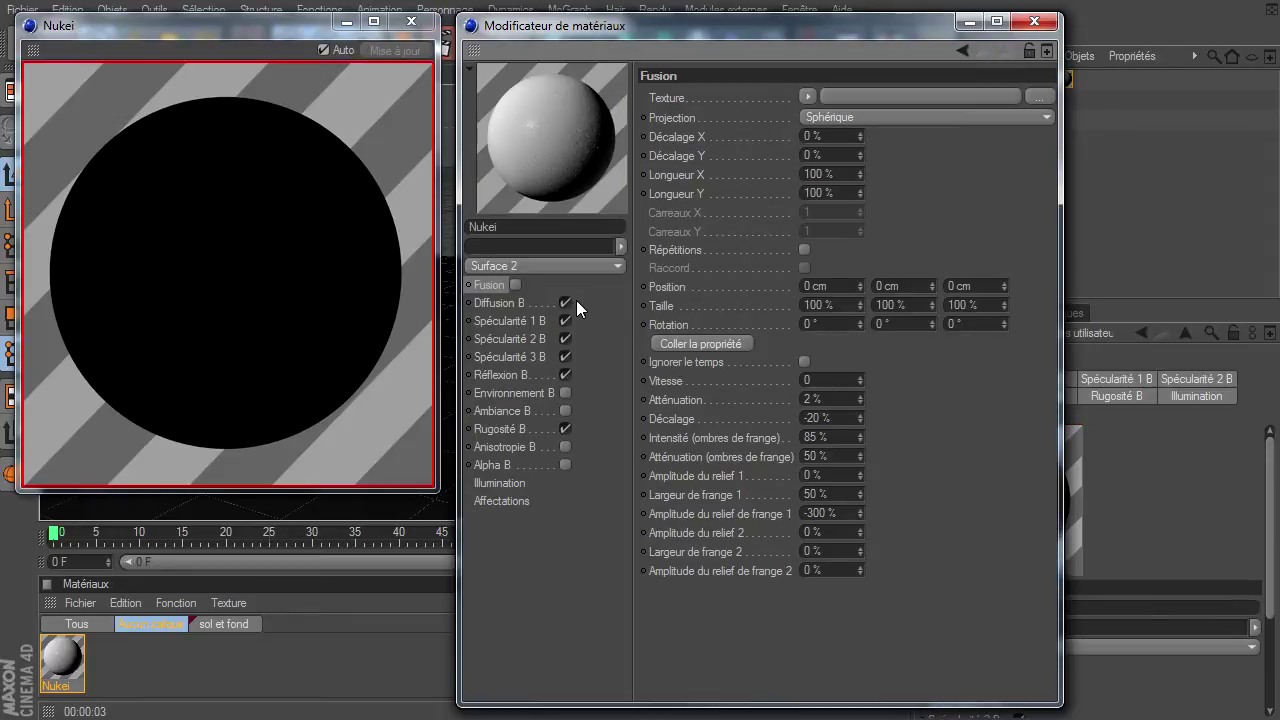
pyautogui.click(564, 303)
pyautogui.click(563, 320)
pyautogui.click(563, 339)
pyautogui.click(565, 357)
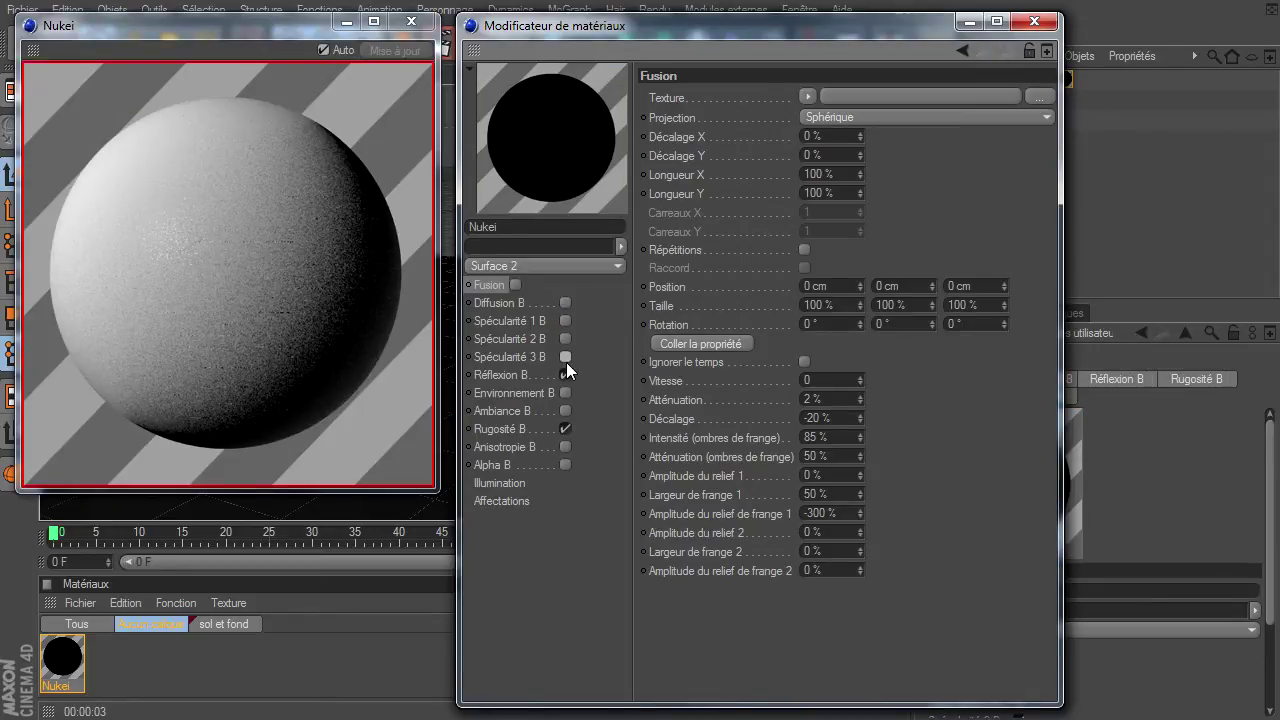
pyautogui.click(565, 375)
pyautogui.click(564, 428)
# - List both surfaces' channels with Les deux and move the editor and preview windows aside
pyautogui.click(578, 266)
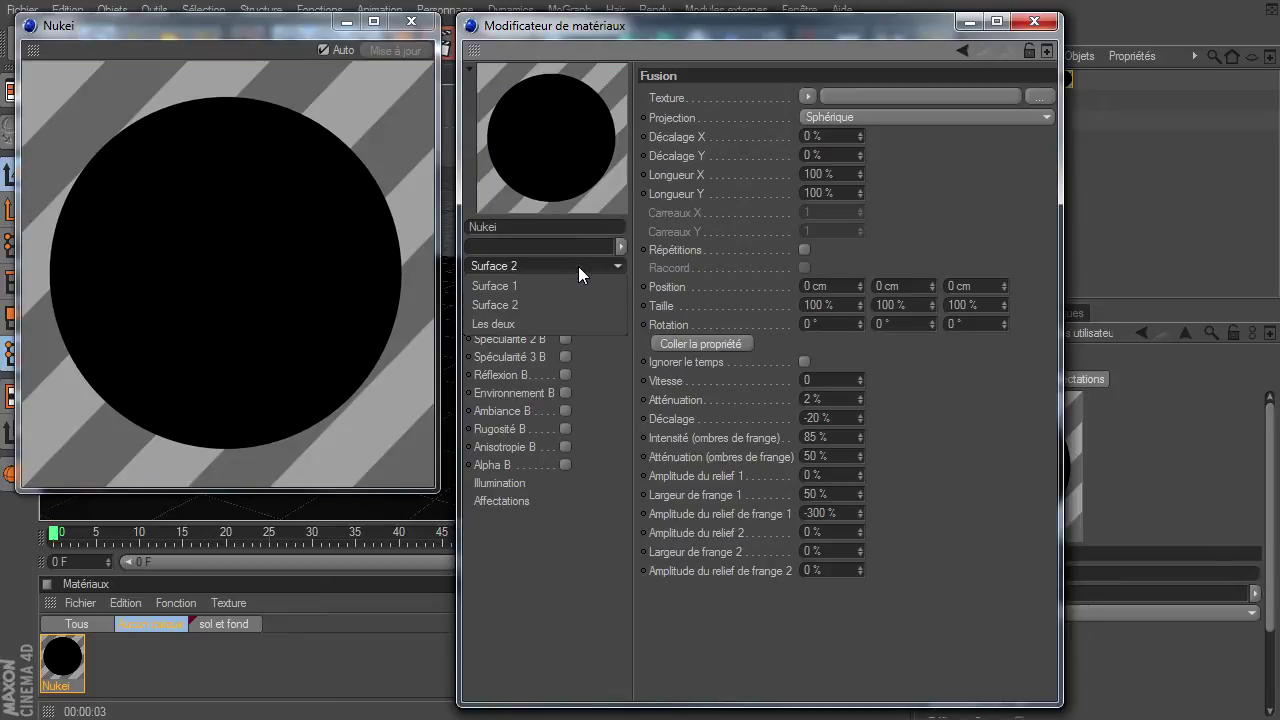
pyautogui.click(554, 321)
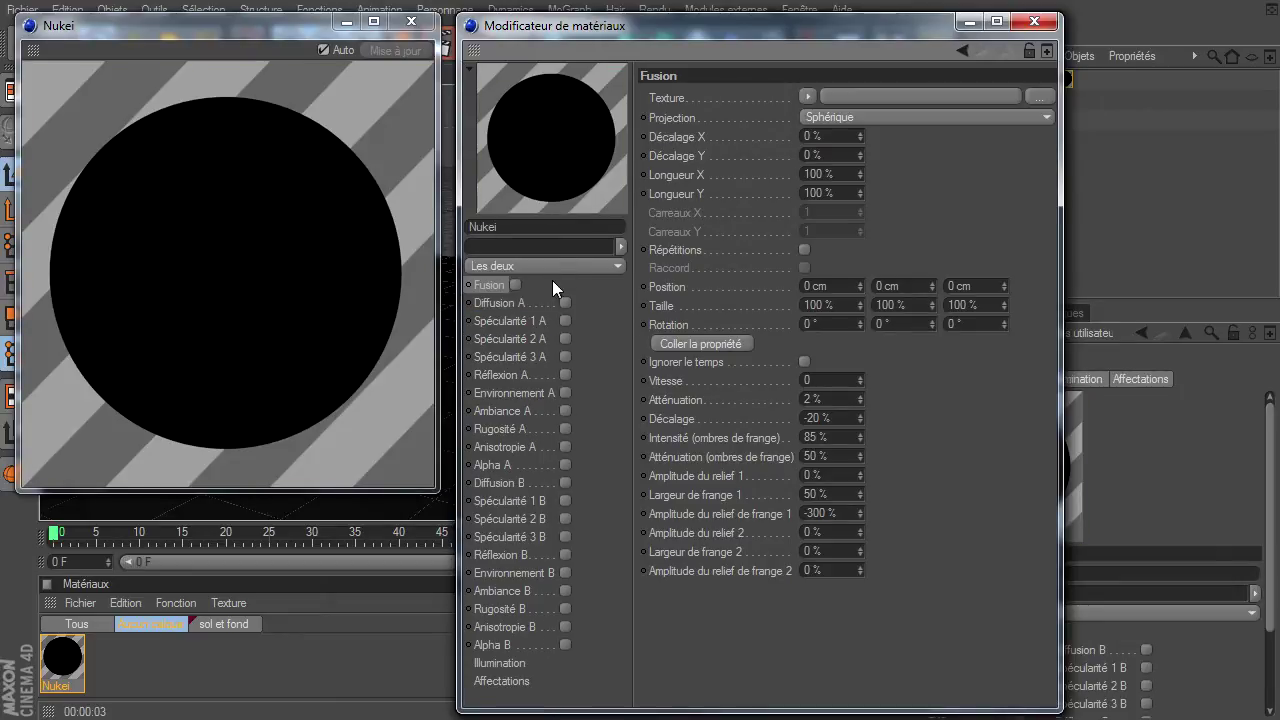
pyautogui.moveTo(708, 37); pyautogui.dragTo(726, 31)
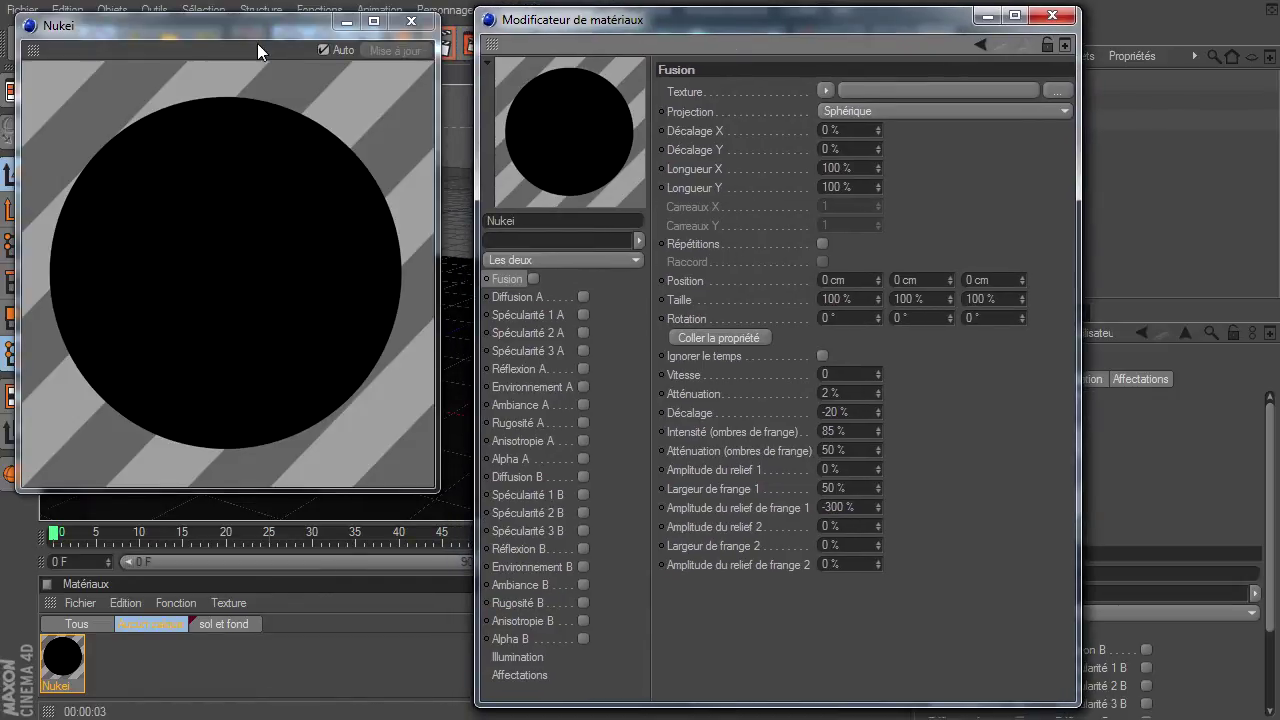
pyautogui.moveTo(179, 36); pyautogui.dragTo(793, 109)
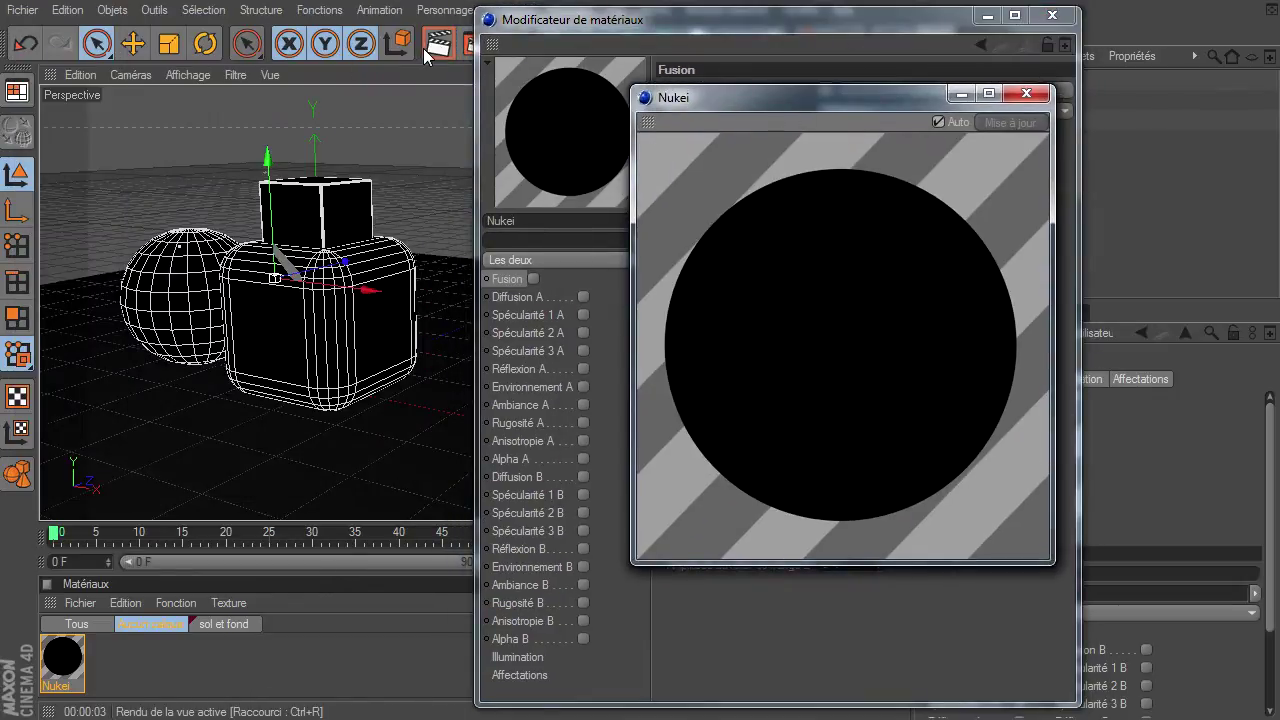
# - Render the view with Ctrl+R and move the preview window back top-left, enlarged
pyautogui.hotkey('ctrl', 'r')
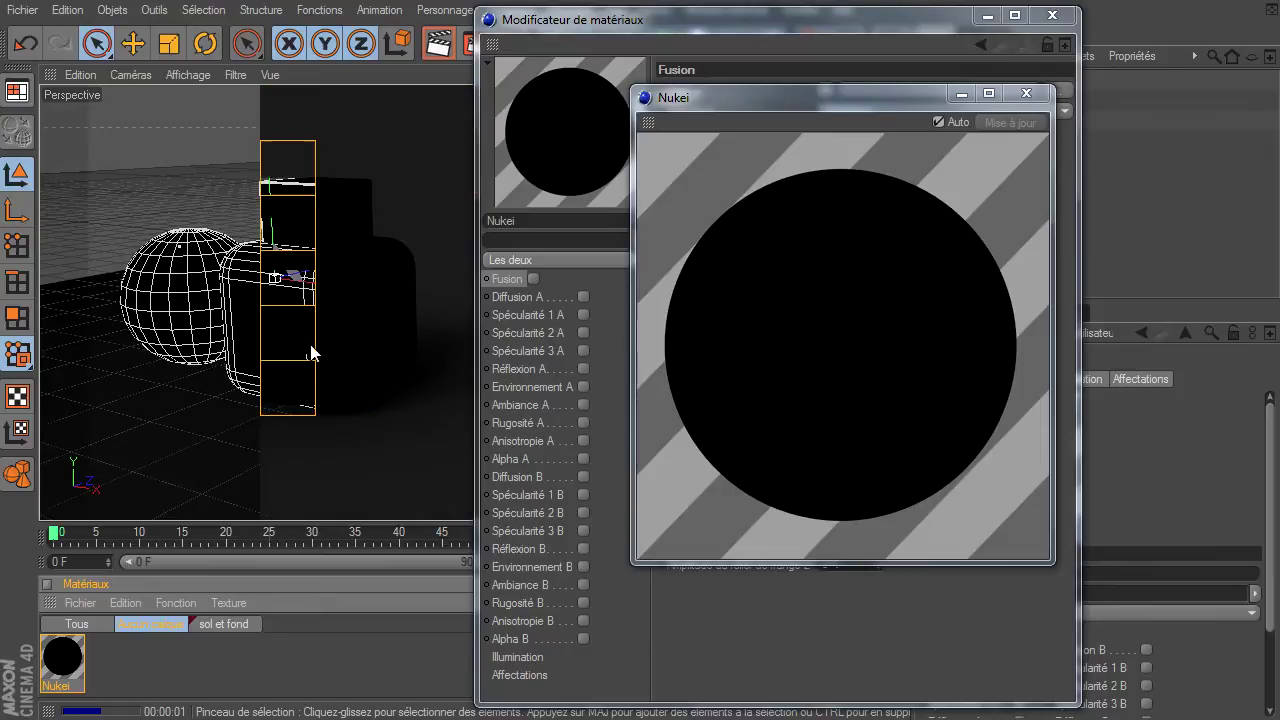
pyautogui.moveTo(874, 96)
pyautogui.mouseDown()
pyautogui.moveTo(448, 95)
pyautogui.moveTo(261, 25)
pyautogui.mouseUp()
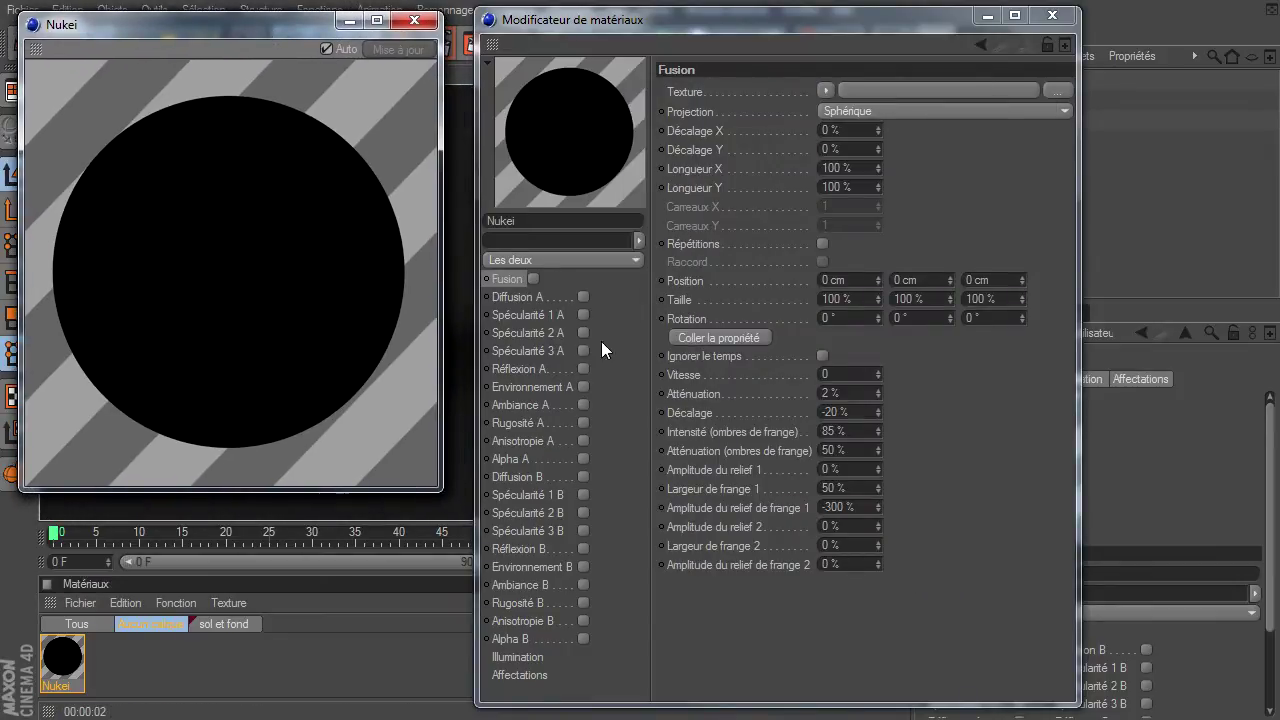
pyautogui.moveTo(438, 492); pyautogui.dragTo(459, 513)
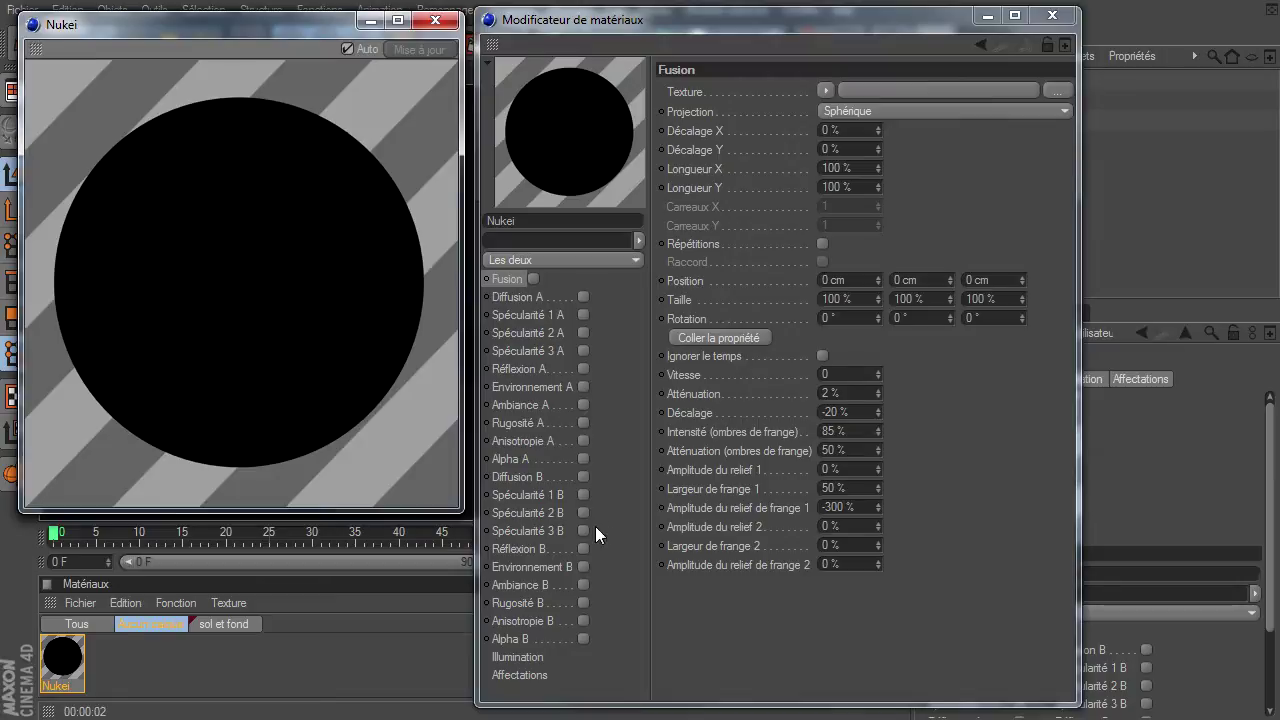
# - Switch the surface list to Surface 2 and show its Diffusion B settings
pyautogui.click(598, 260)
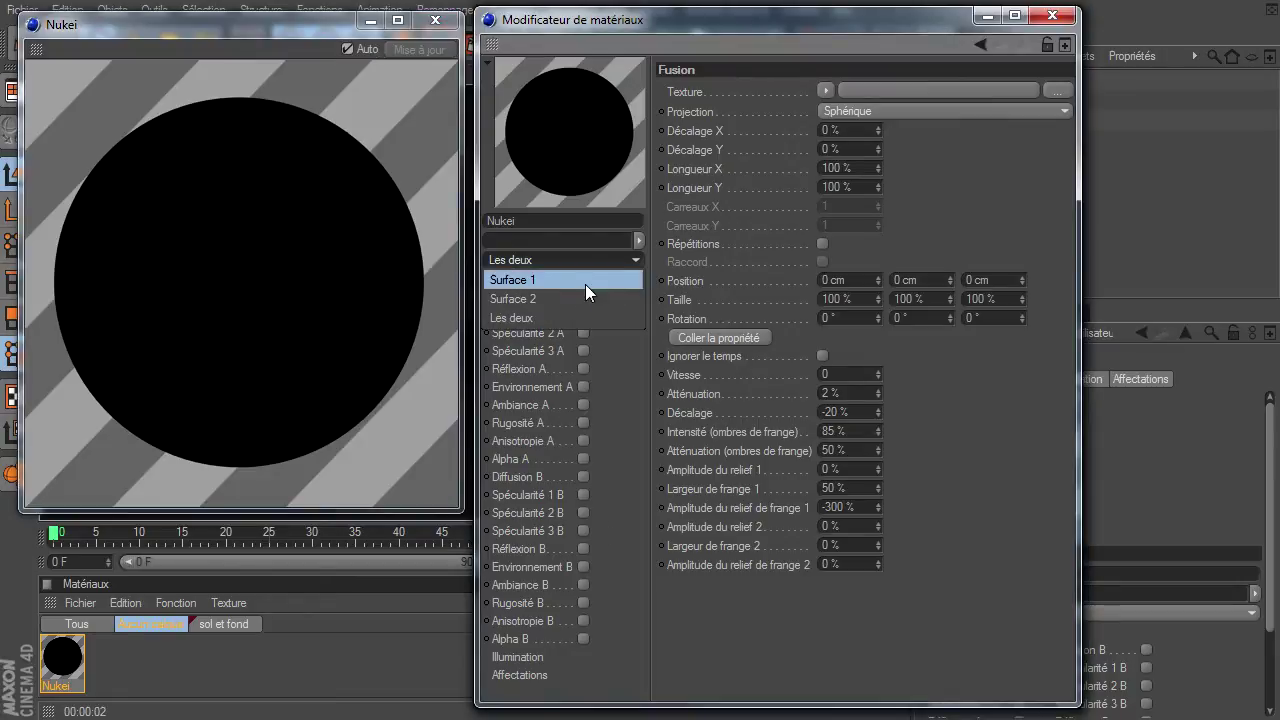
pyautogui.click(563, 304)
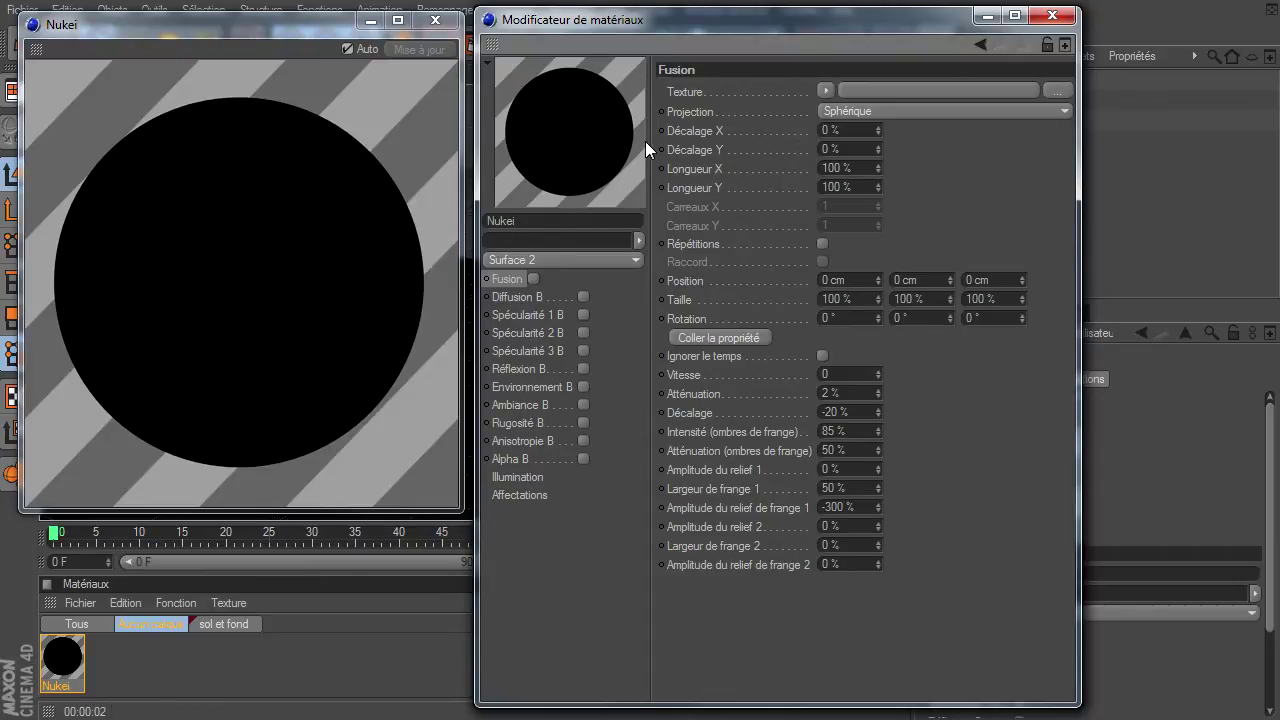
pyautogui.click(523, 303)
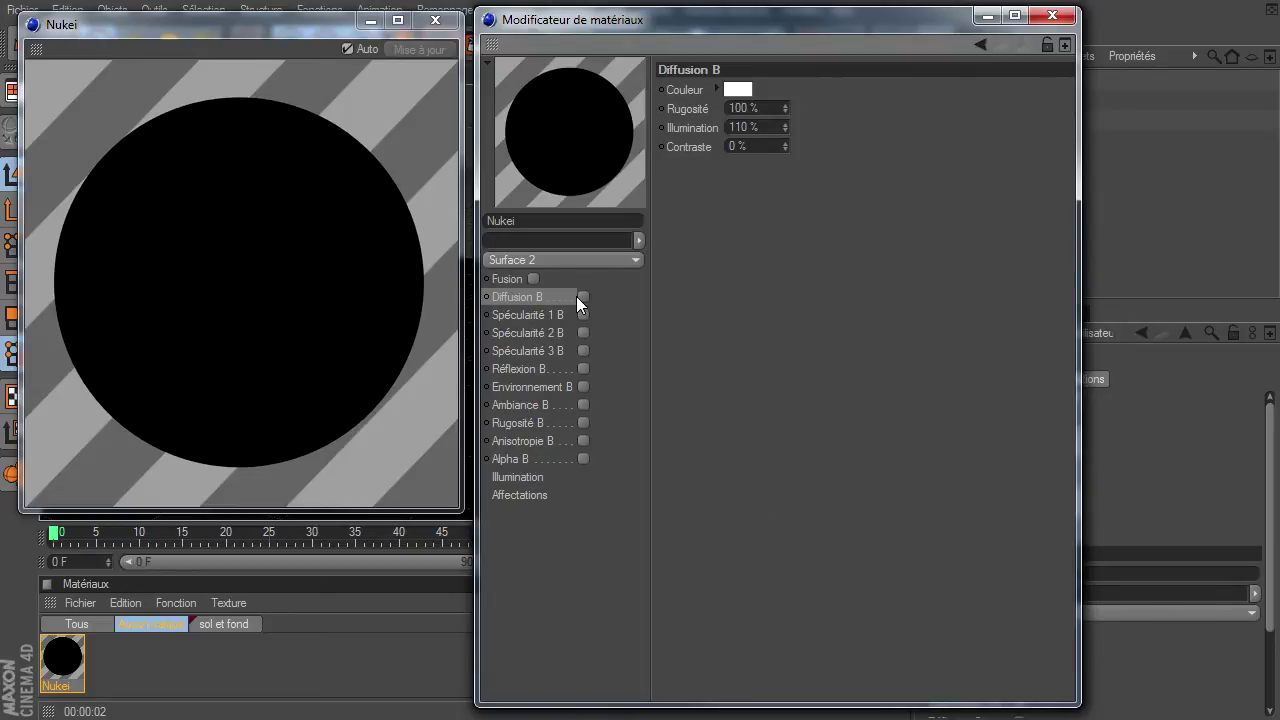
# - Give Diffusion B a salmon-red colour with 100 % Illumination and enable the channel
pyautogui.click(740, 91)
pyautogui.moveTo(750, 4); pyautogui.dragTo(864, 166)
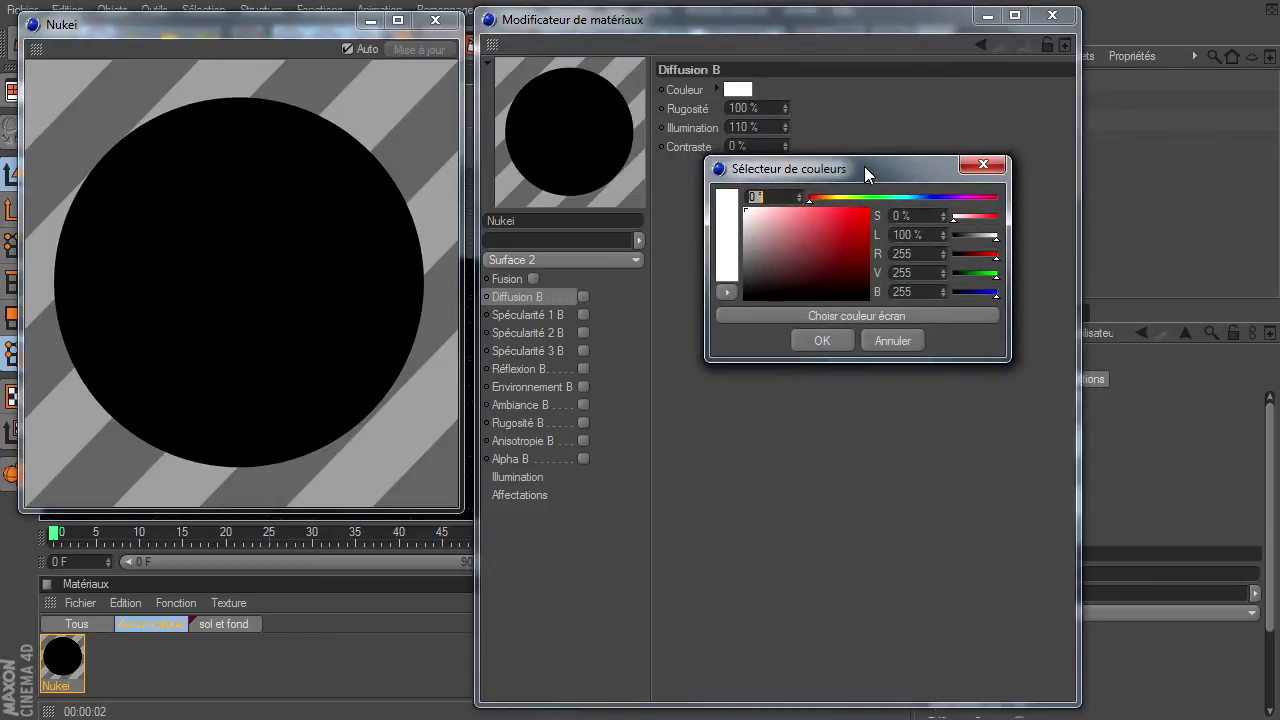
pyautogui.click(822, 198)
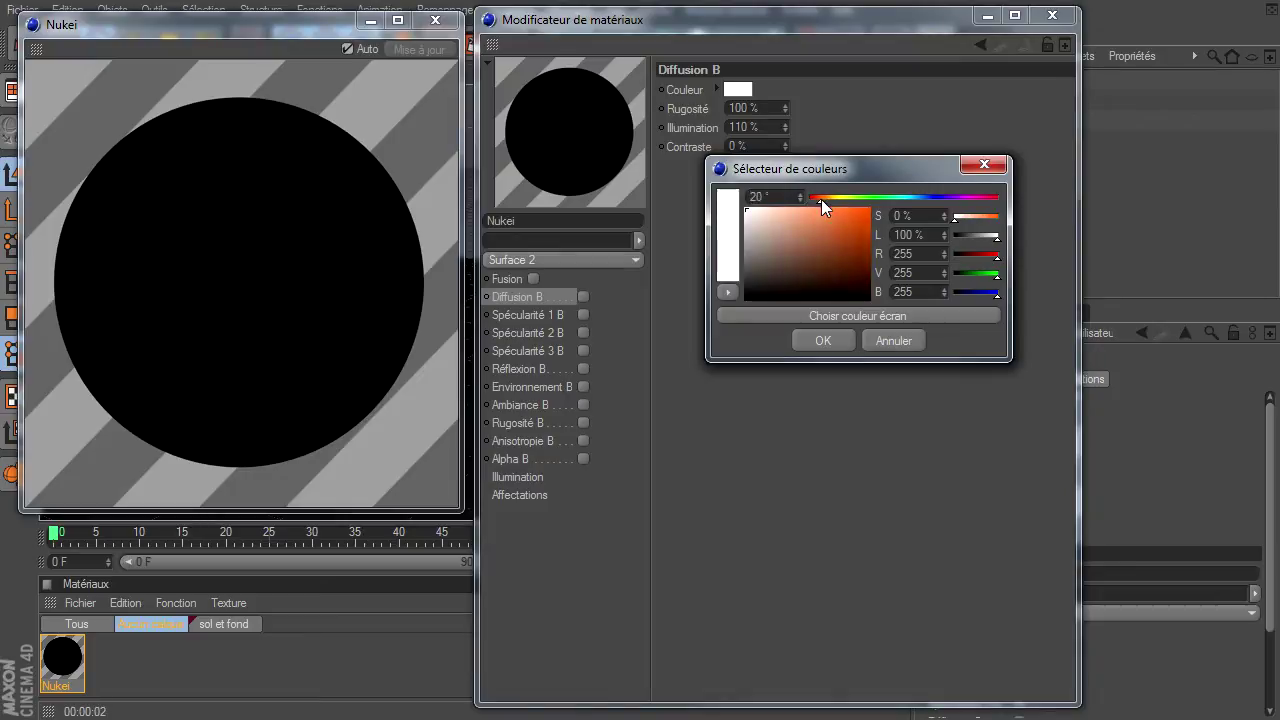
pyautogui.click(799, 236)
pyautogui.moveTo(797, 234); pyautogui.dragTo(817, 229)
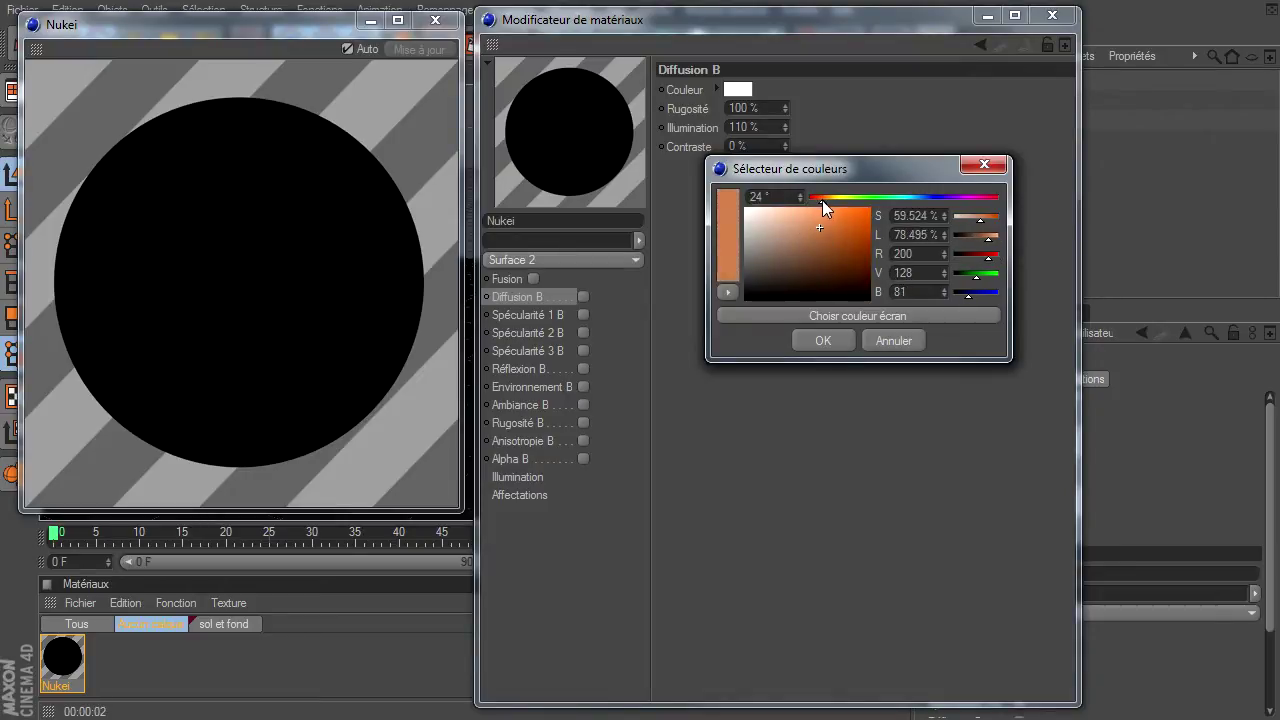
pyautogui.click(819, 199)
pyautogui.moveTo(808, 221); pyautogui.dragTo(806, 225)
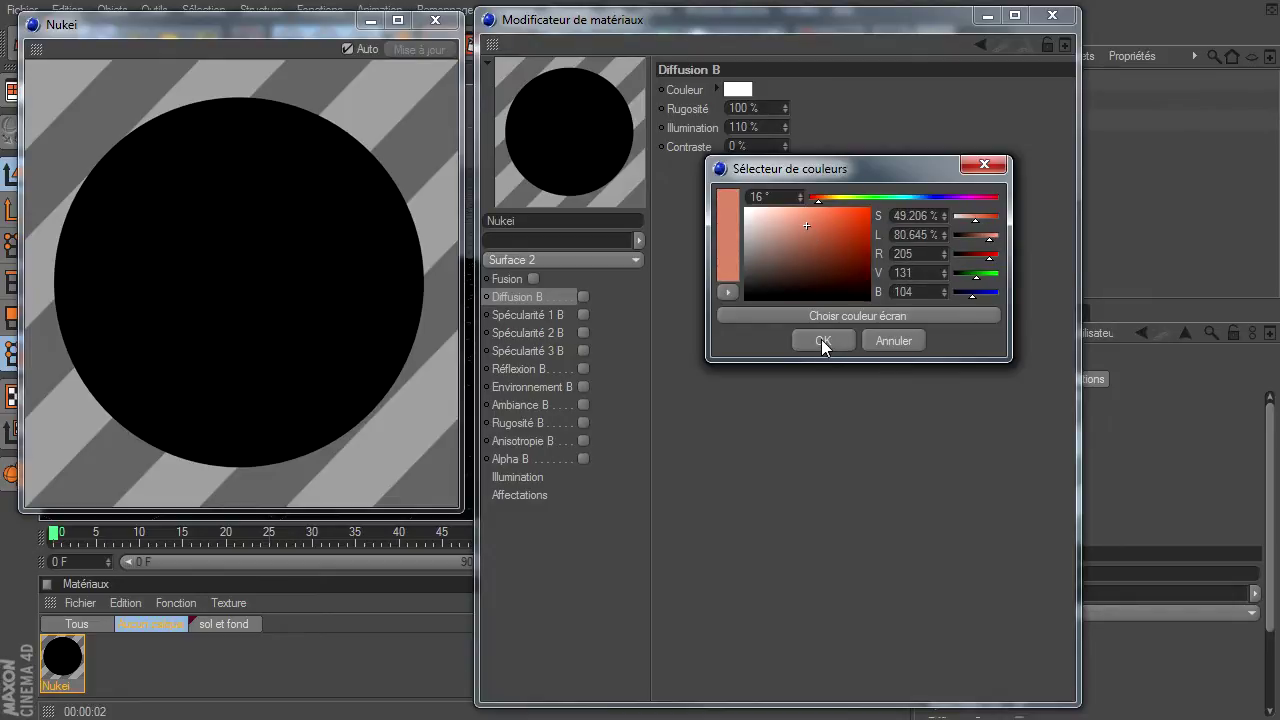
pyautogui.click(821, 340)
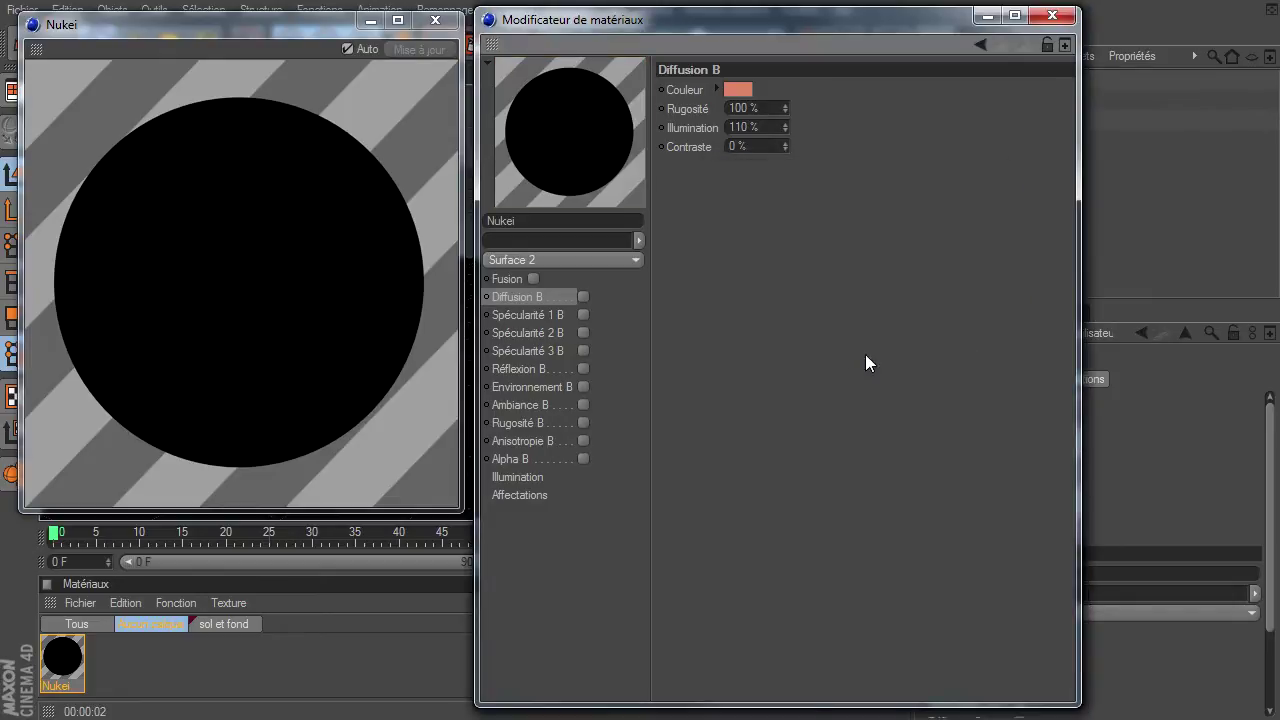
pyautogui.click(764, 128)
pyautogui.write('100')
pyautogui.press('Return')
pyautogui.click(582, 298)
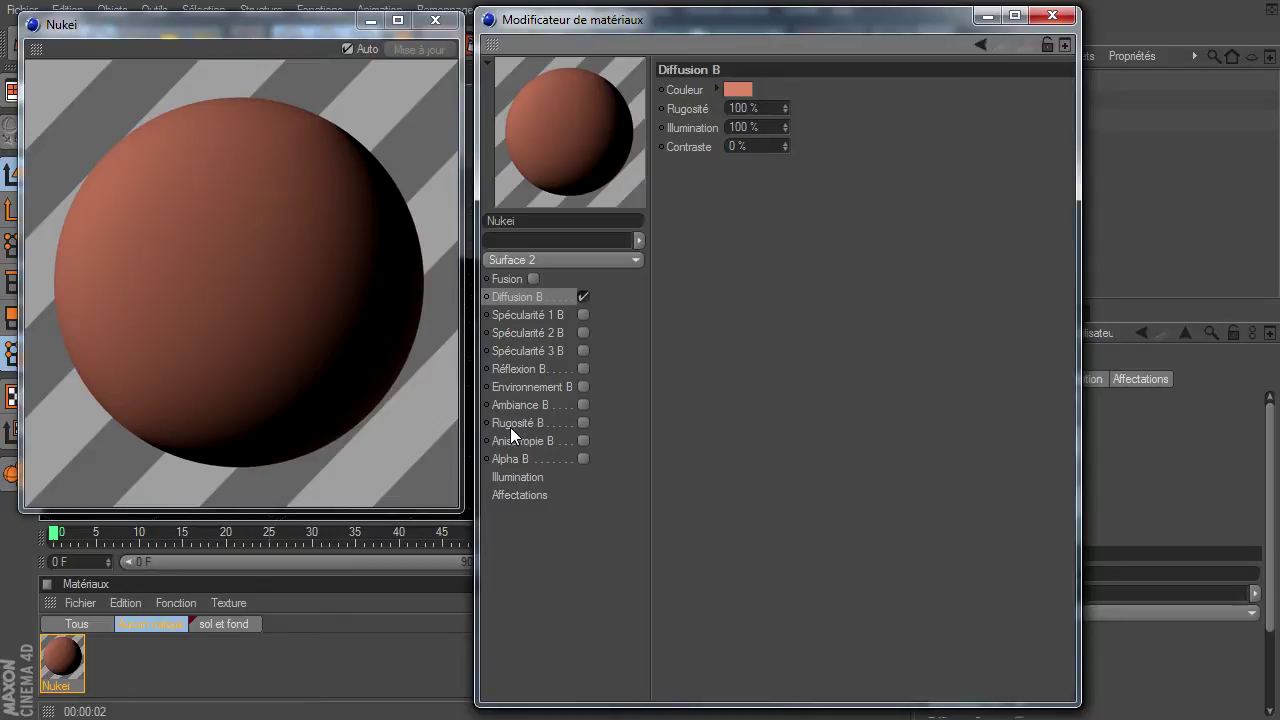
# - Enable Rugosité B, browse the noise list and thumbnails, and pick Bruit (boîtes)
pyautogui.click(583, 423)
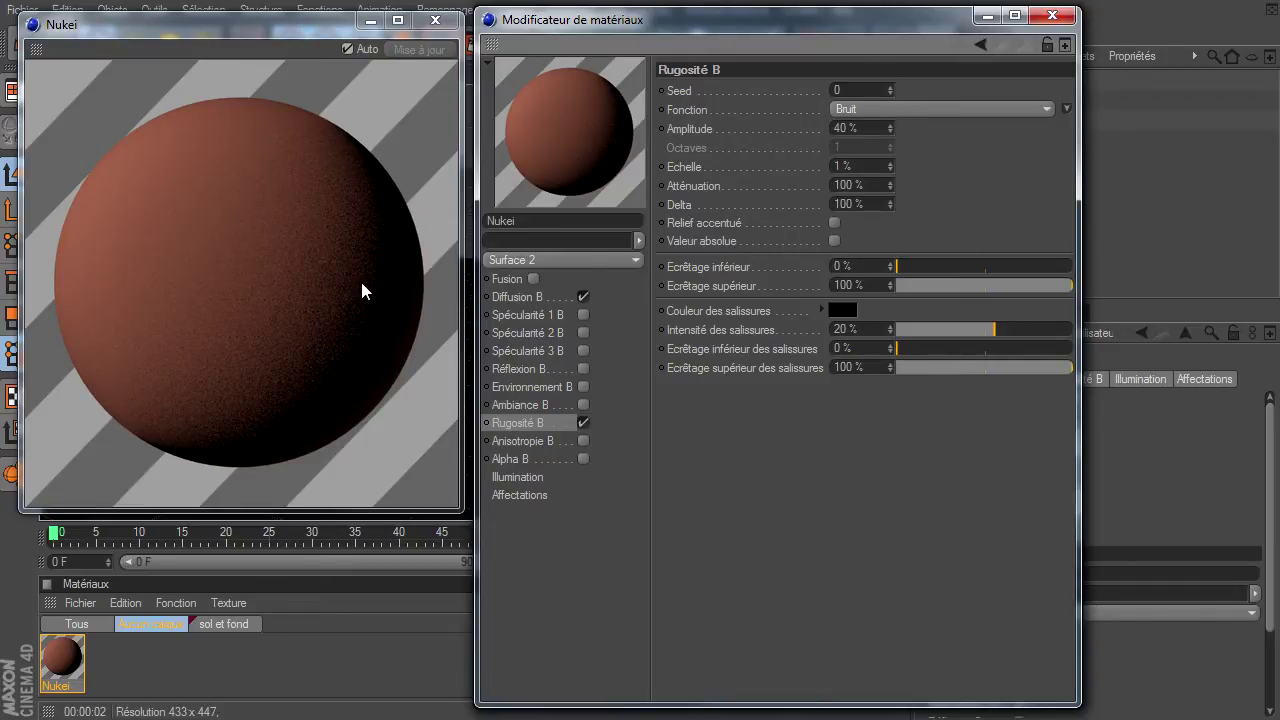
pyautogui.click(893, 110)
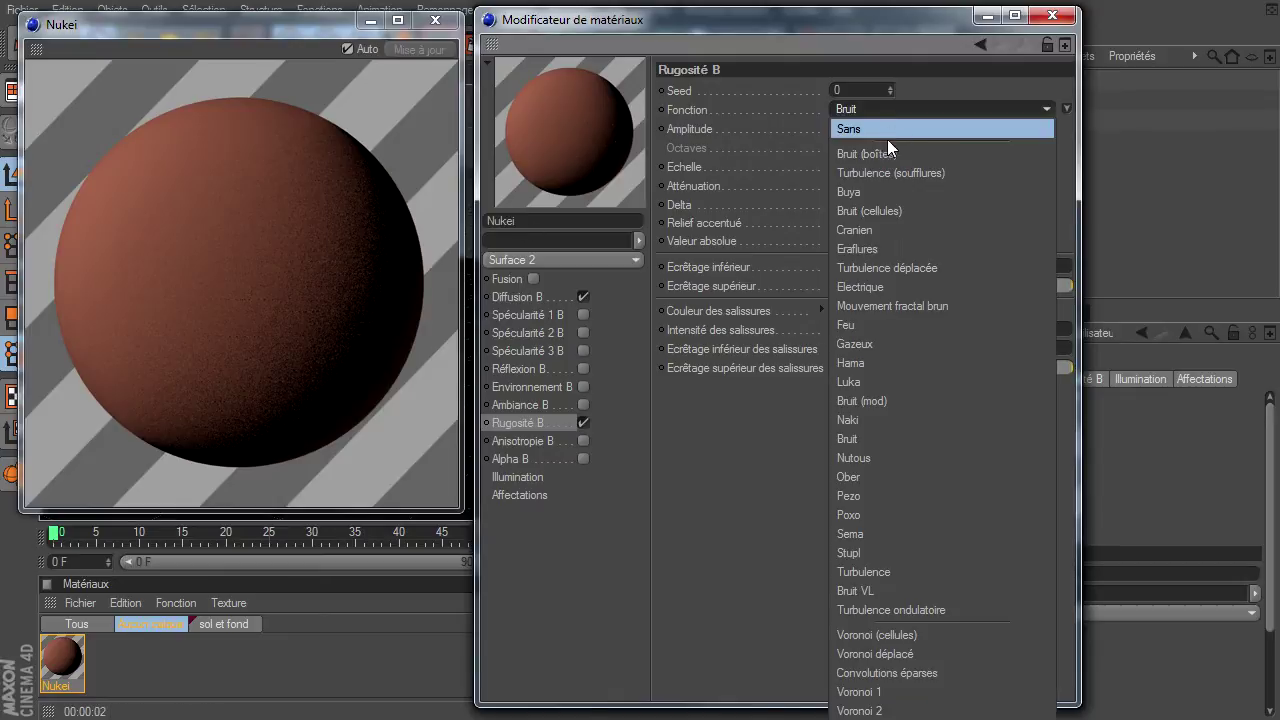
pyautogui.click(966, 102)
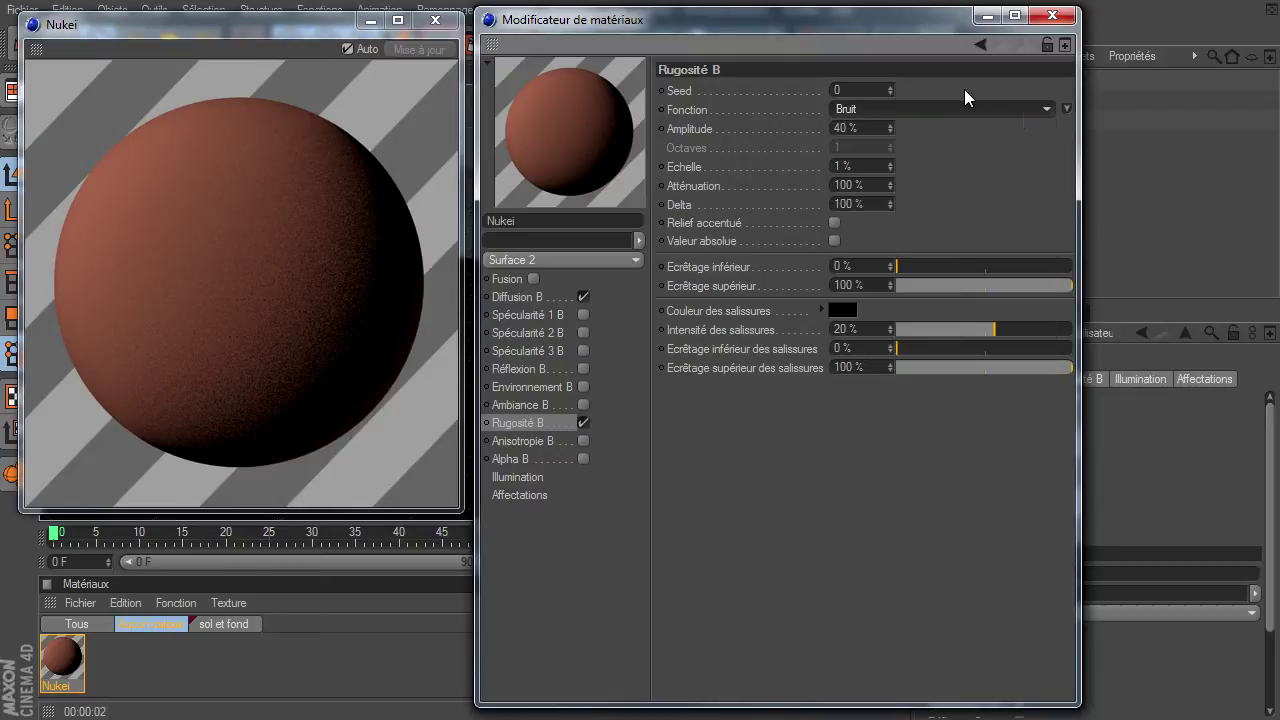
pyautogui.click(1066, 108)
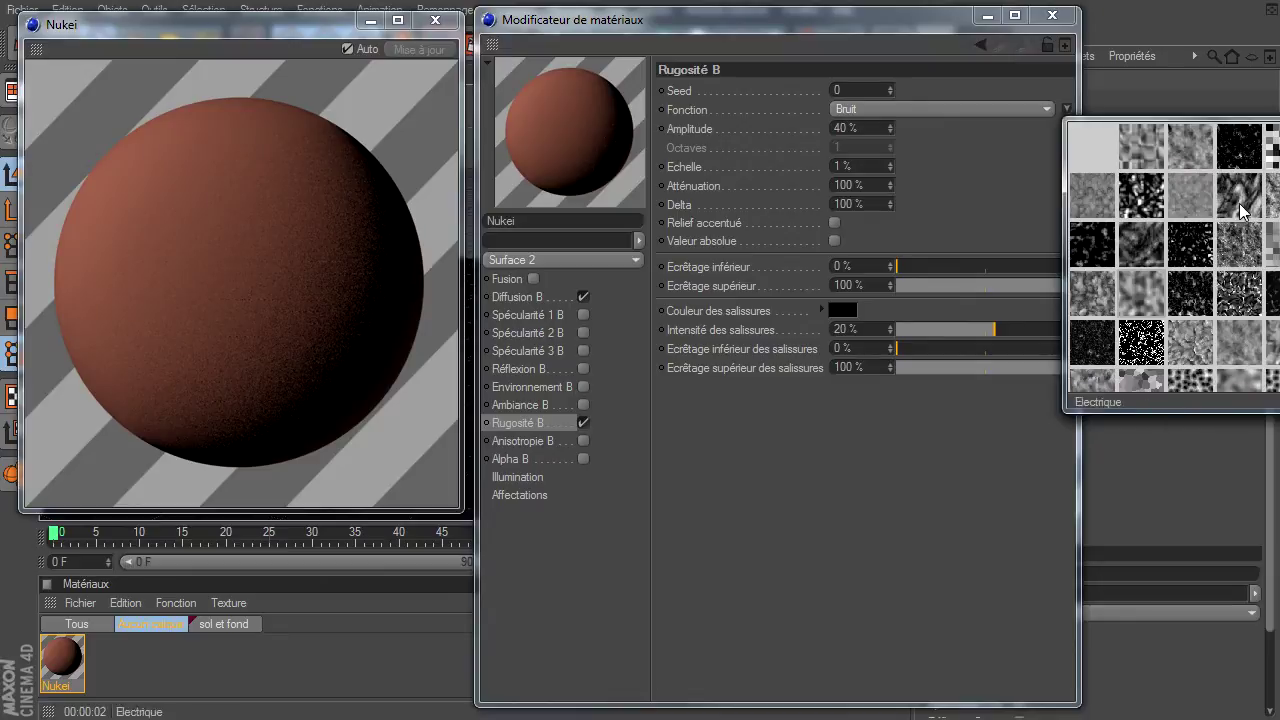
pyautogui.click(977, 471)
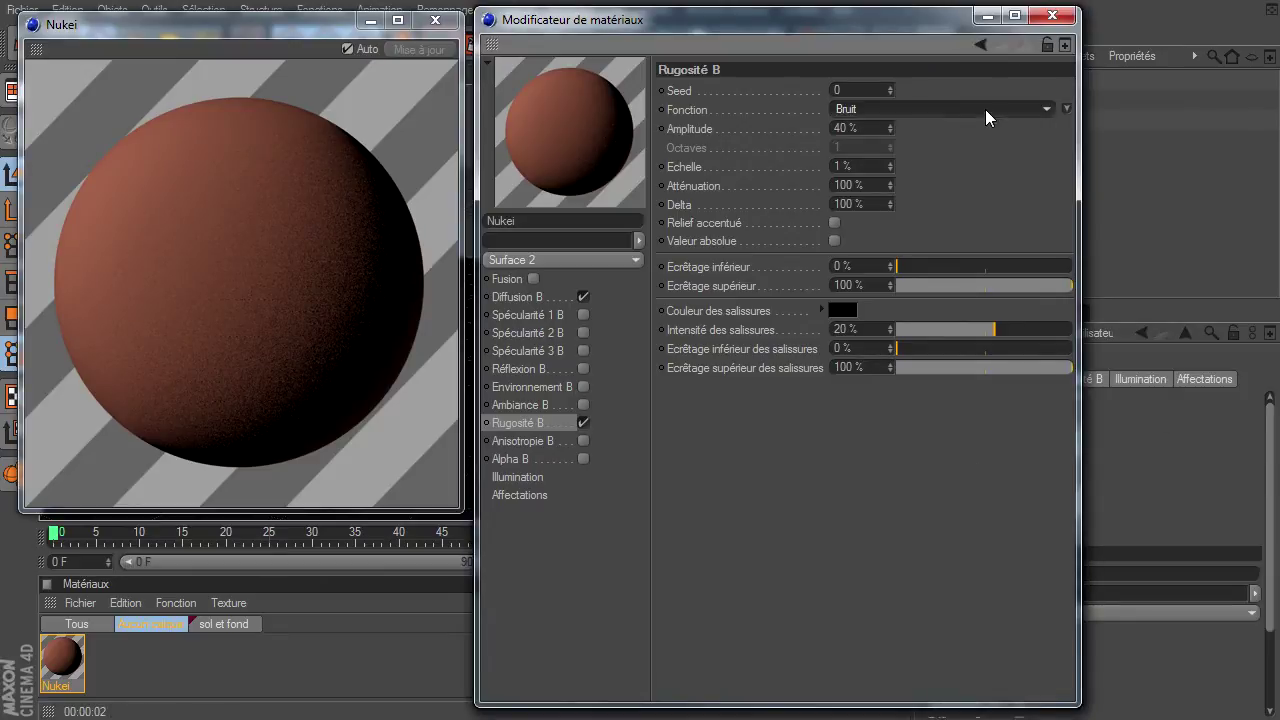
pyautogui.click(987, 110)
pyautogui.click(947, 161)
# - Step through the bump noise types, including Turbulence, Buya and Turbulence déplacée, until reaching Hama
pyautogui.press('Down')
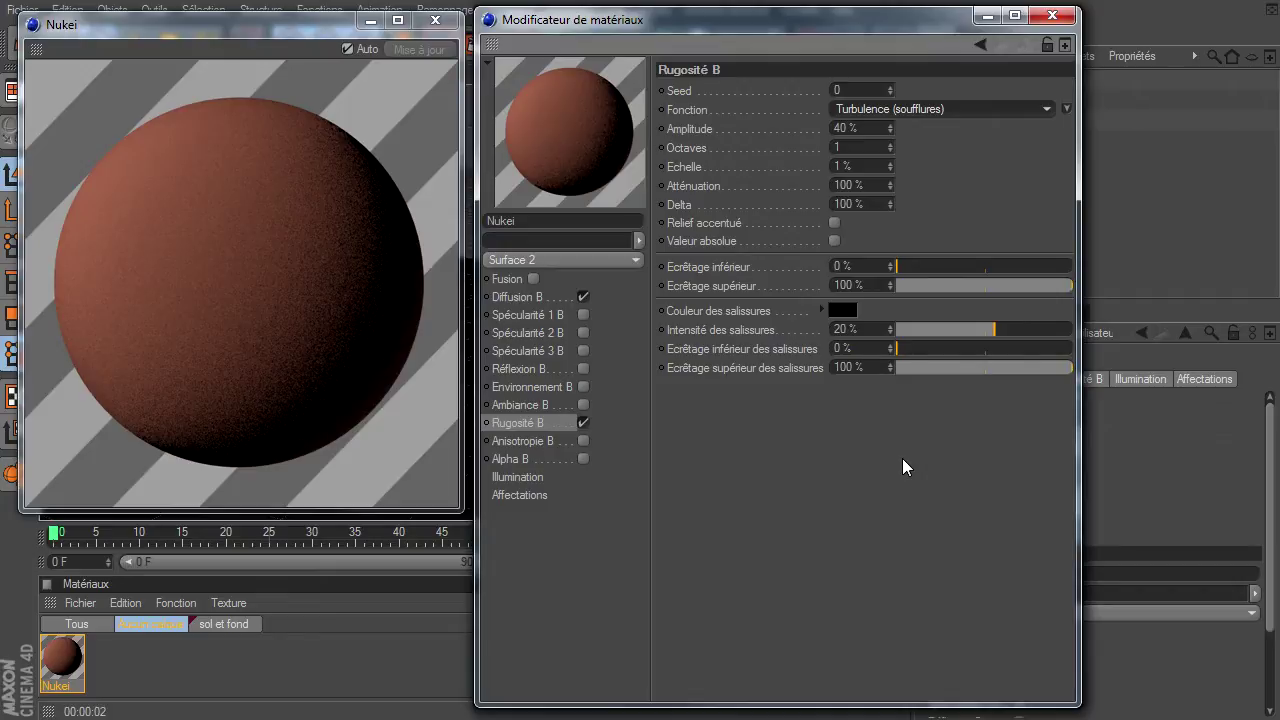
pyautogui.press('Down')
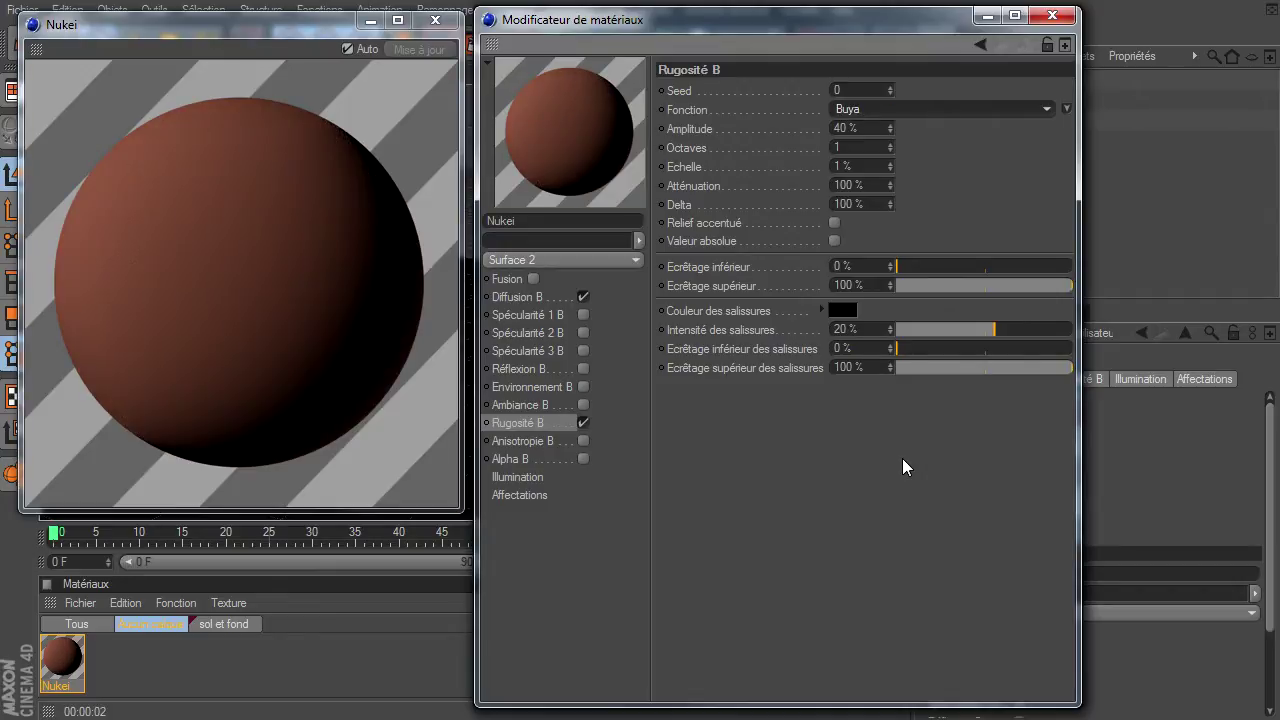
pyautogui.press('Down')
pyautogui.press('Down')
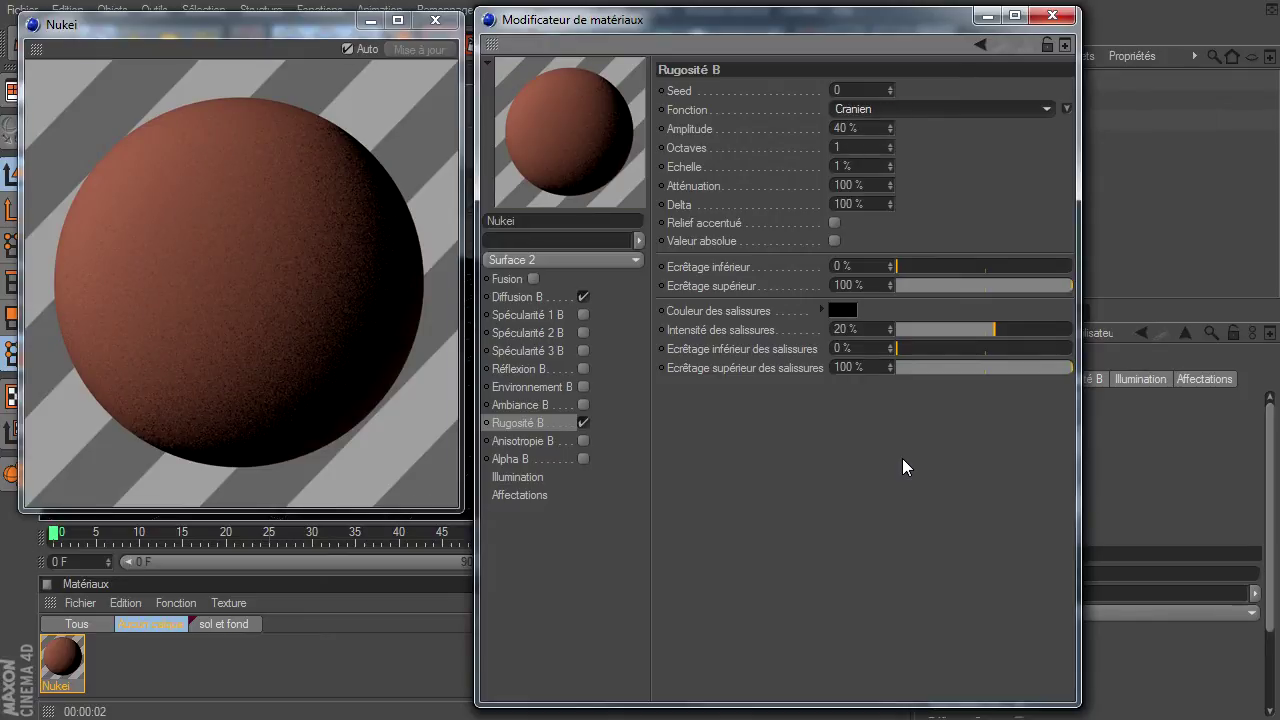
pyautogui.press('Down')
pyautogui.press('Down')
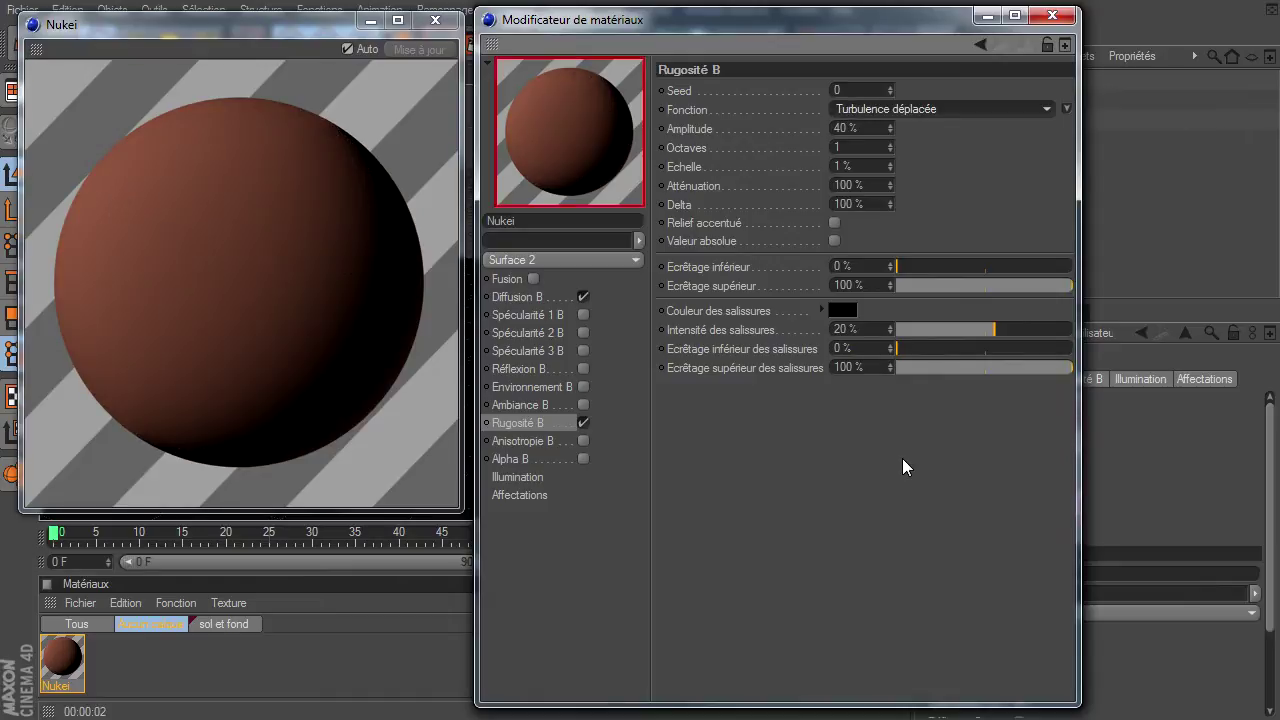
pyautogui.press('Down')
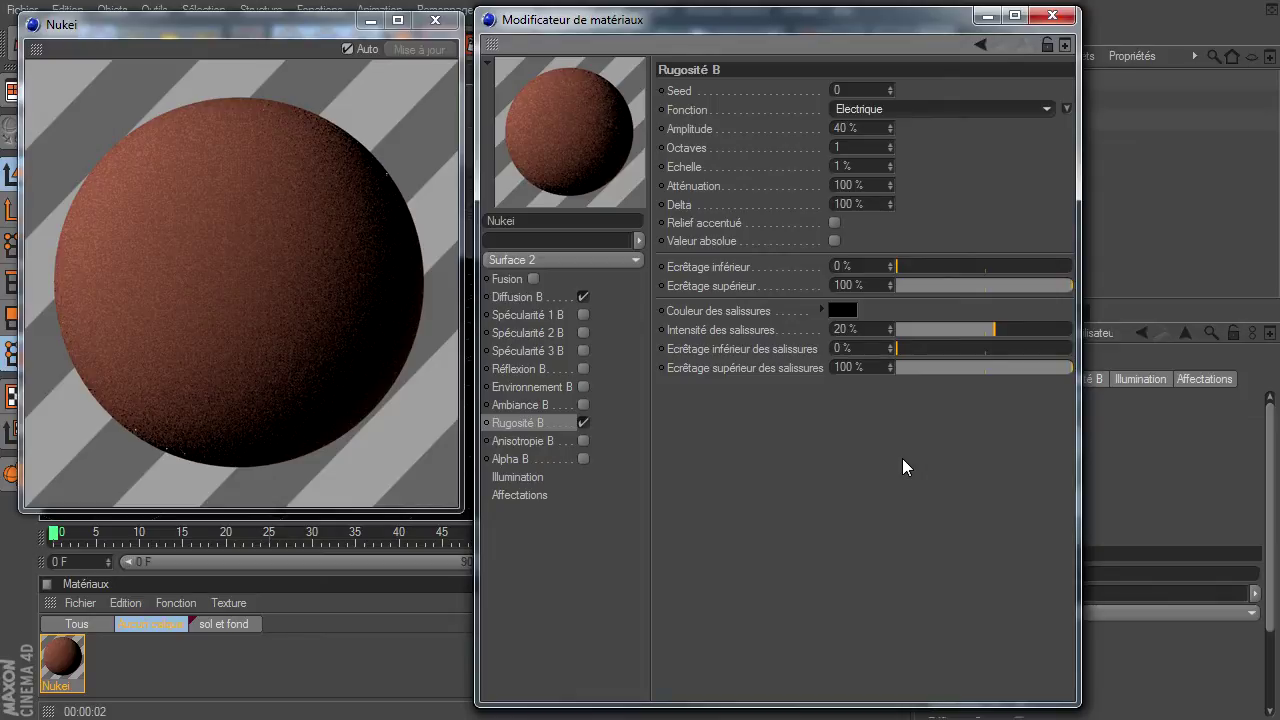
pyautogui.press('Down')
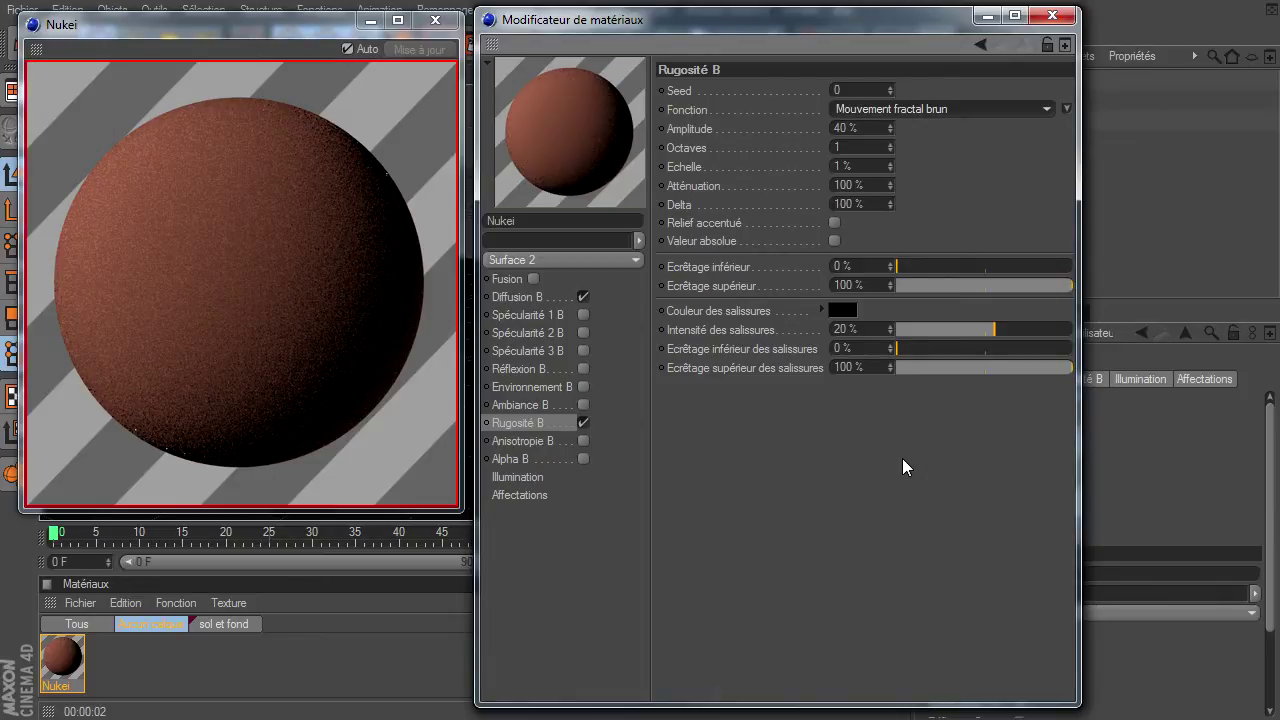
pyautogui.press('Down')
pyautogui.press('Down')
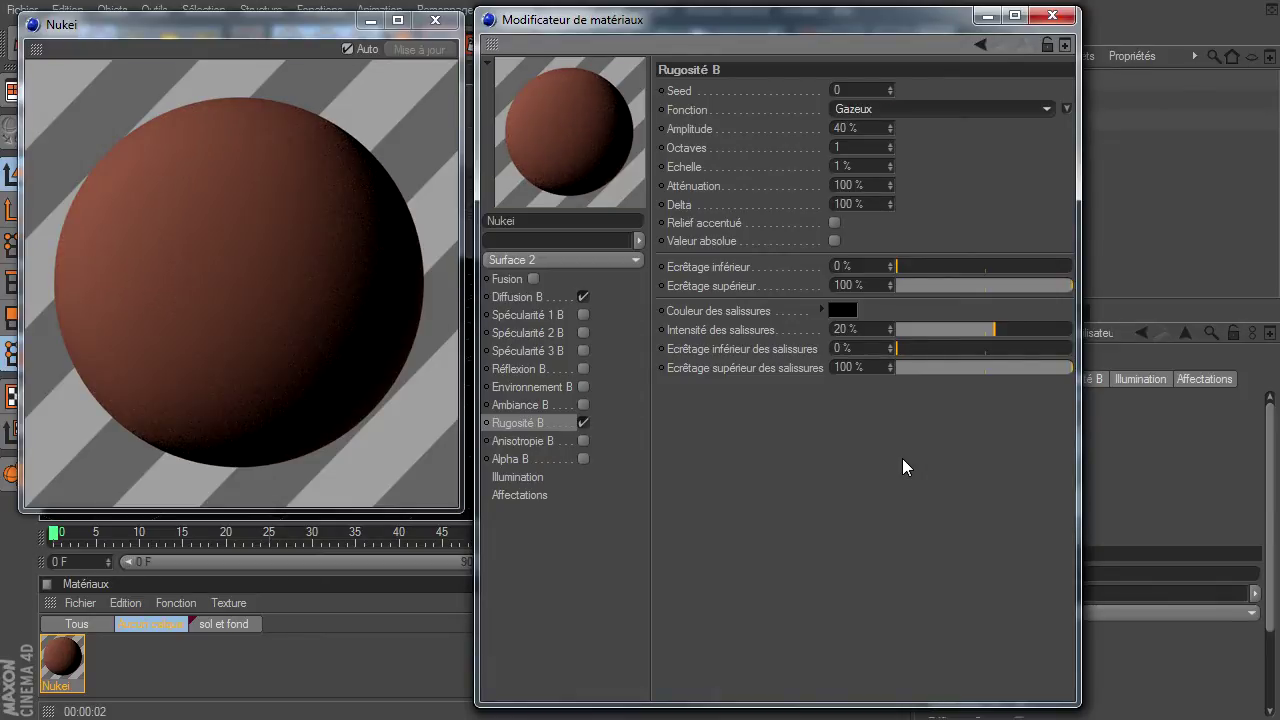
pyautogui.press('Down')
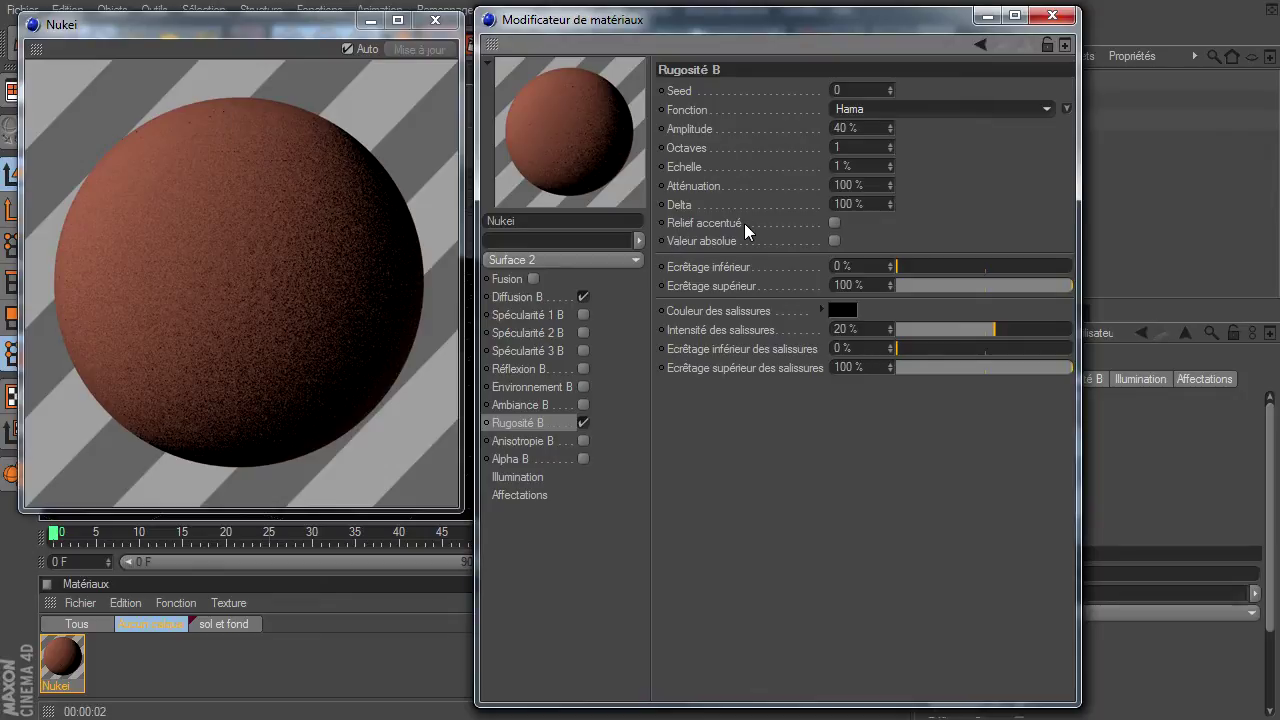
# - Tick Relief accentué on the Hama bump and set Intensité des salissures to 60 %
pyautogui.click(834, 223)
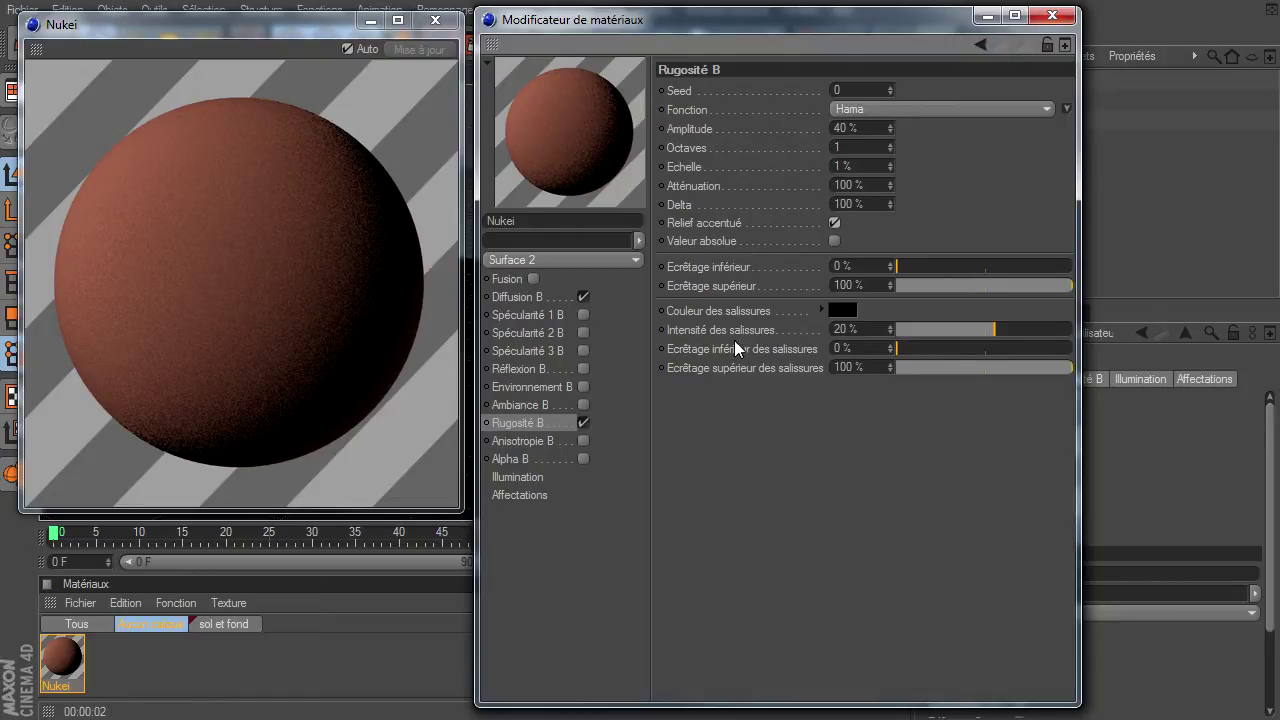
pyautogui.click(864, 330)
pyautogui.write('60')
pyautogui.press('Return')
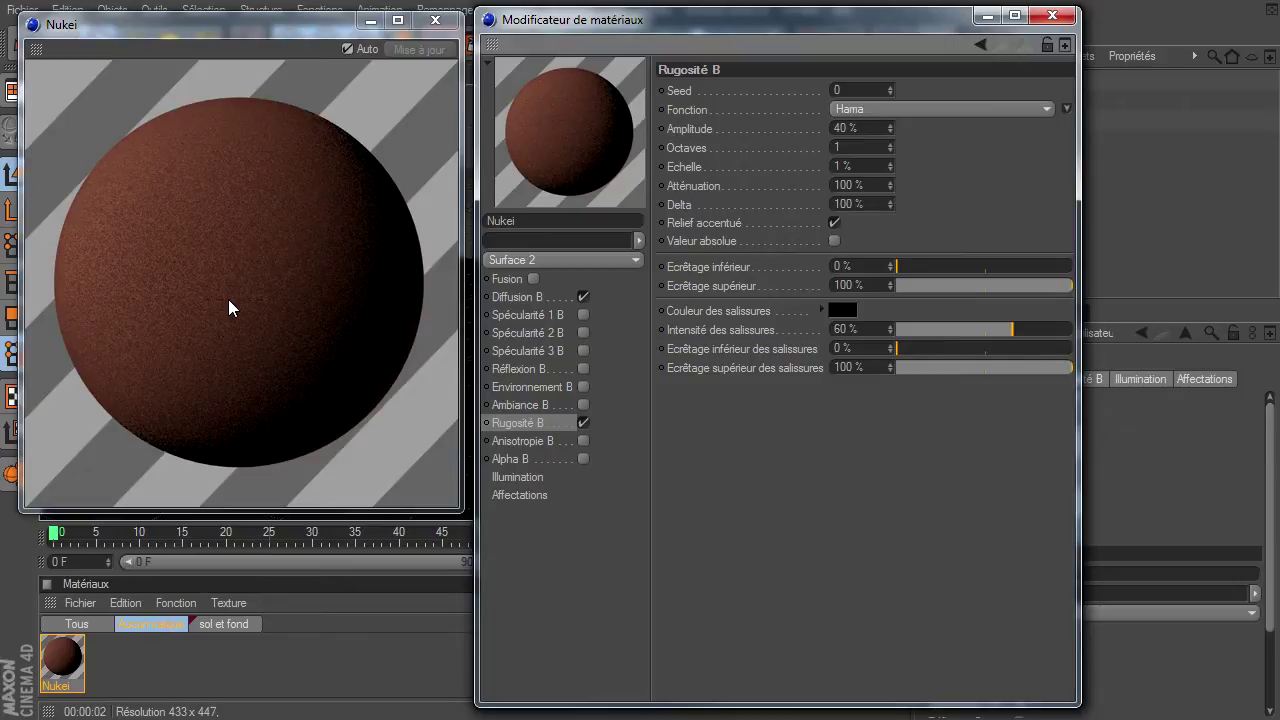
# - Switch to editing Surface 1 and enable its Diffusion channel
pyautogui.click(581, 261)
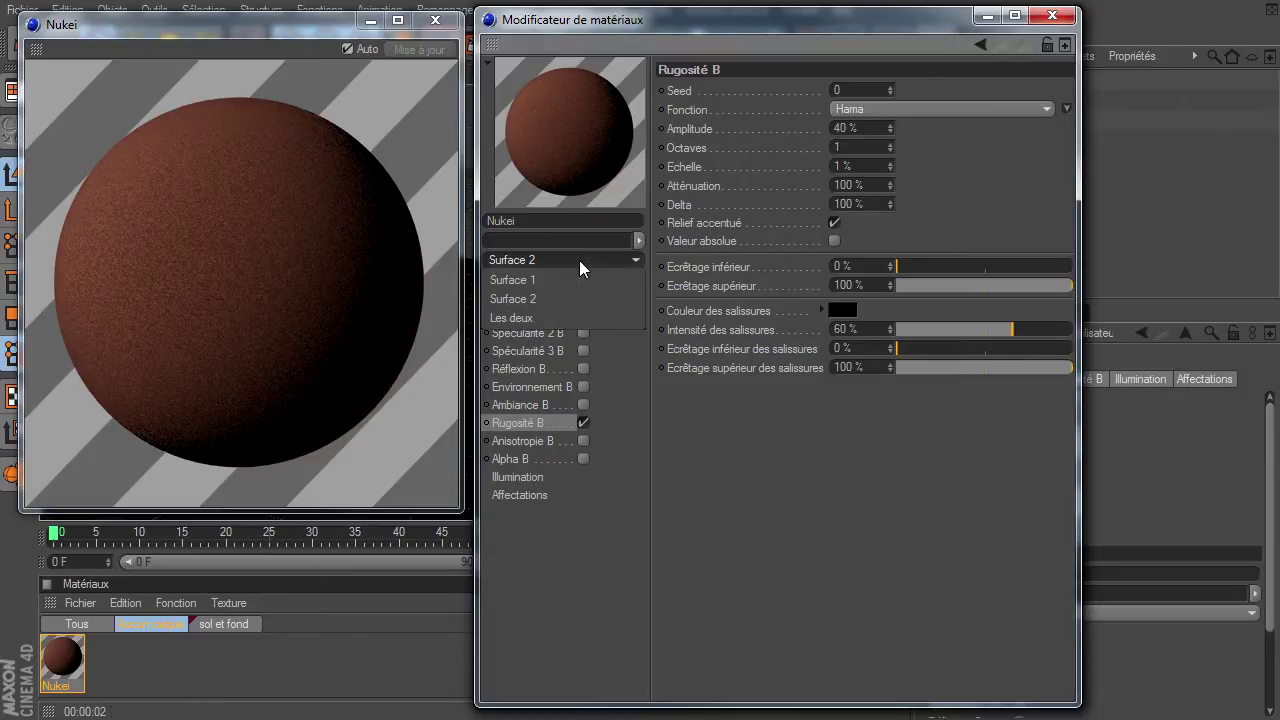
pyautogui.click(577, 280)
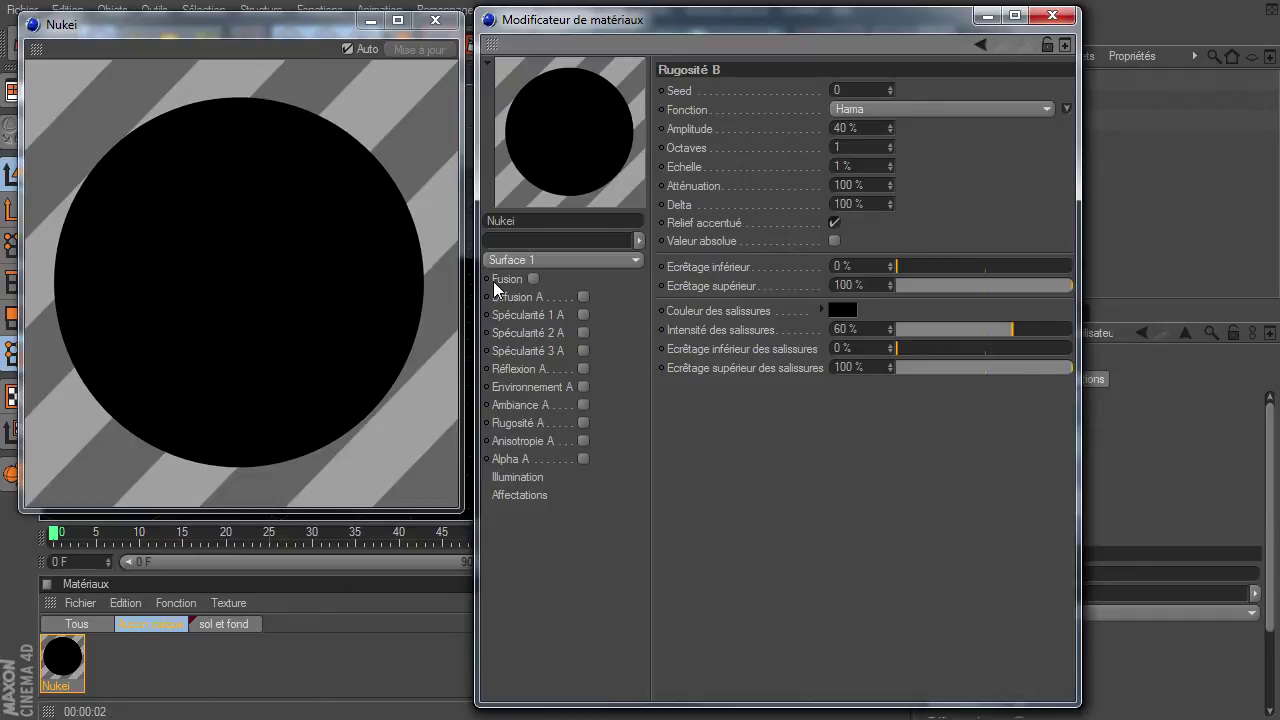
pyautogui.click(515, 298)
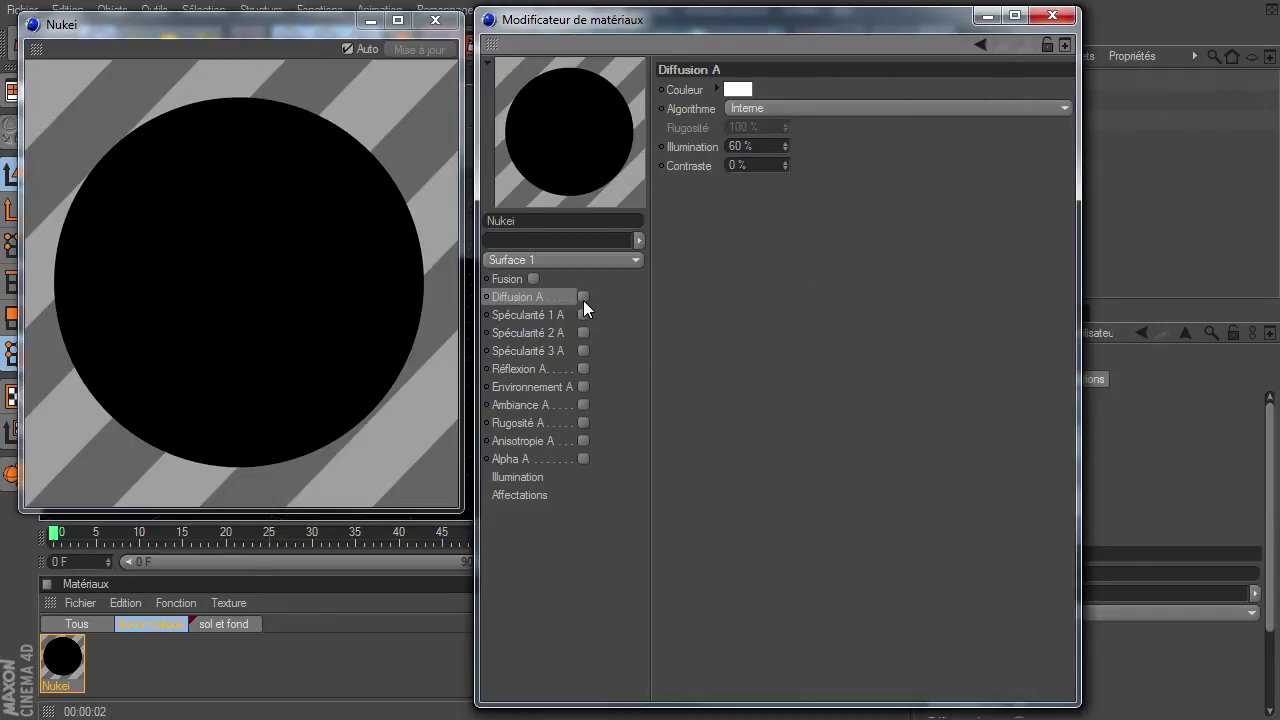
pyautogui.click(583, 298)
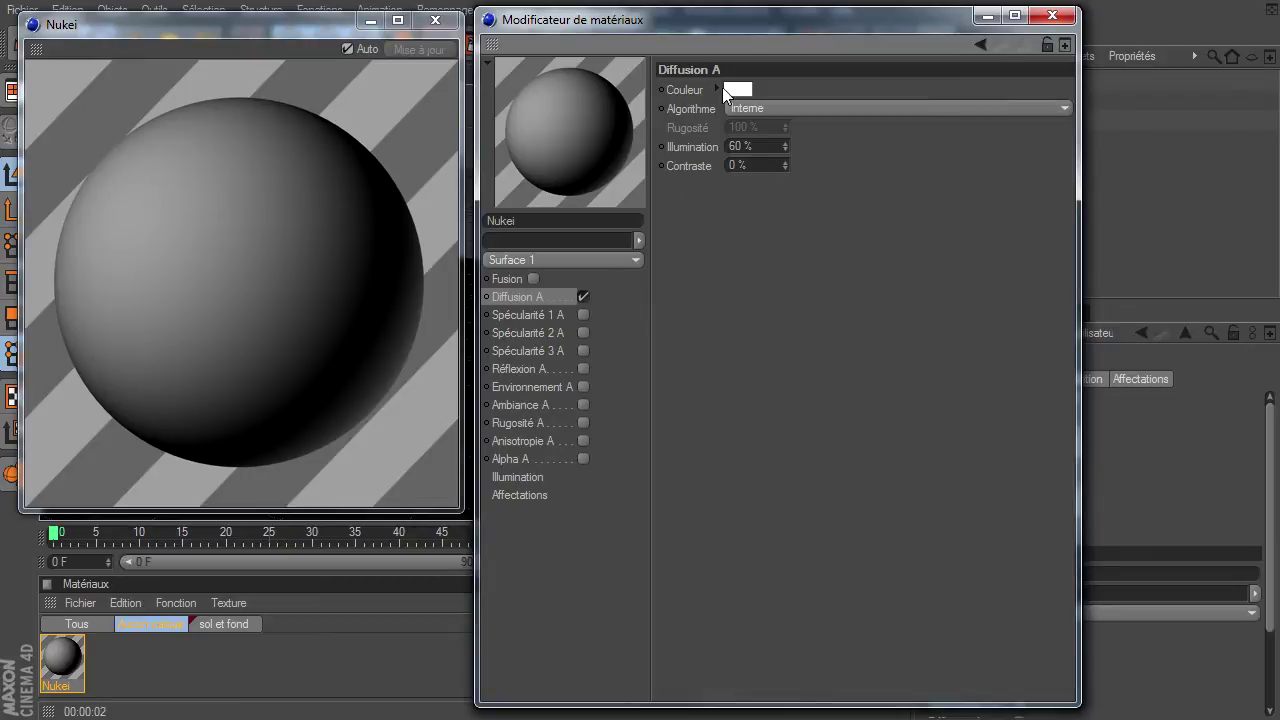
# - Set the diffusion colour to beige R208 V179 B162 with 40 % illumination
pyautogui.click(720, 89)
pyautogui.click(743, 107)
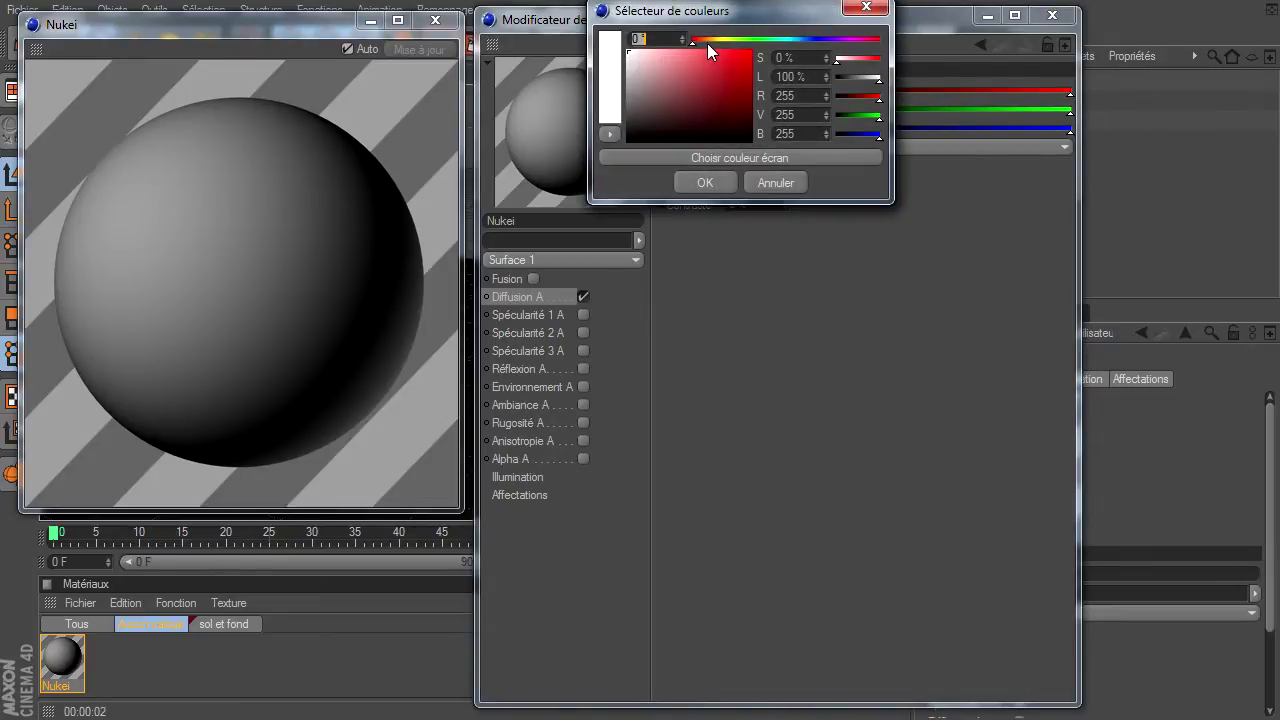
pyautogui.moveTo(707, 43); pyautogui.dragTo(712, 41)
pyautogui.moveTo(645, 76); pyautogui.dragTo(642, 69)
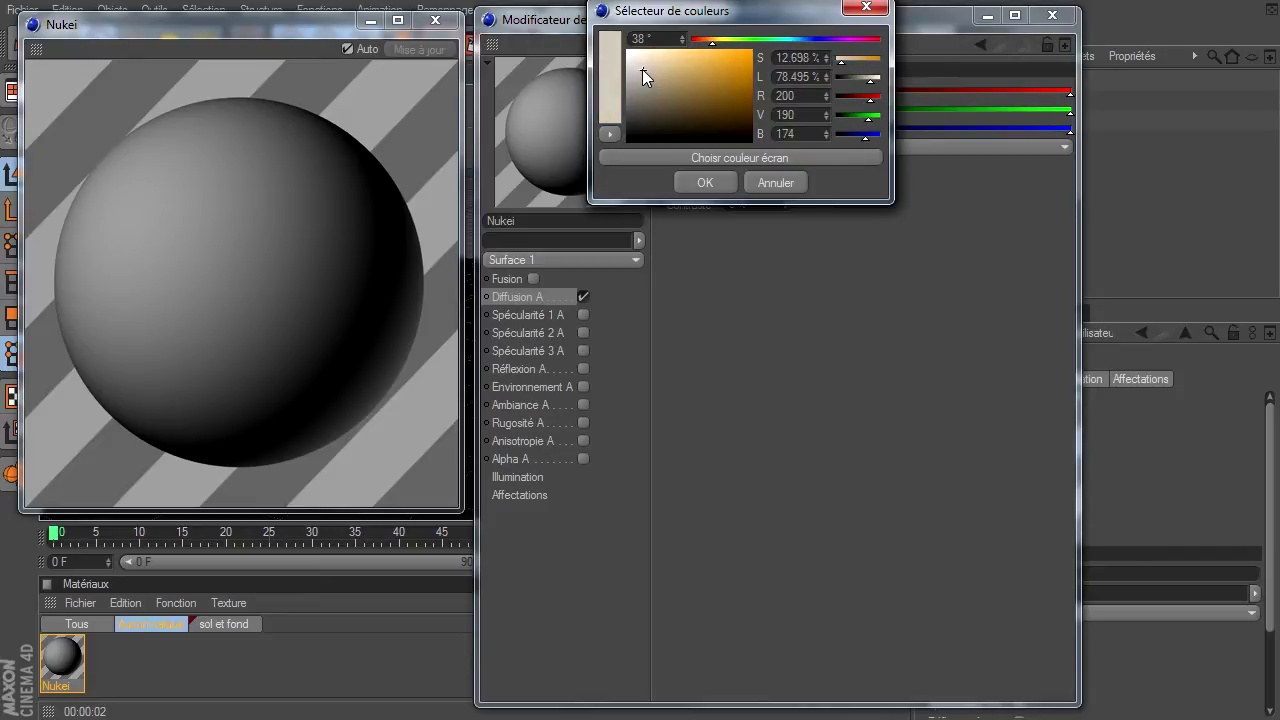
pyautogui.click(705, 42)
pyautogui.moveTo(640, 70); pyautogui.dragTo(644, 70)
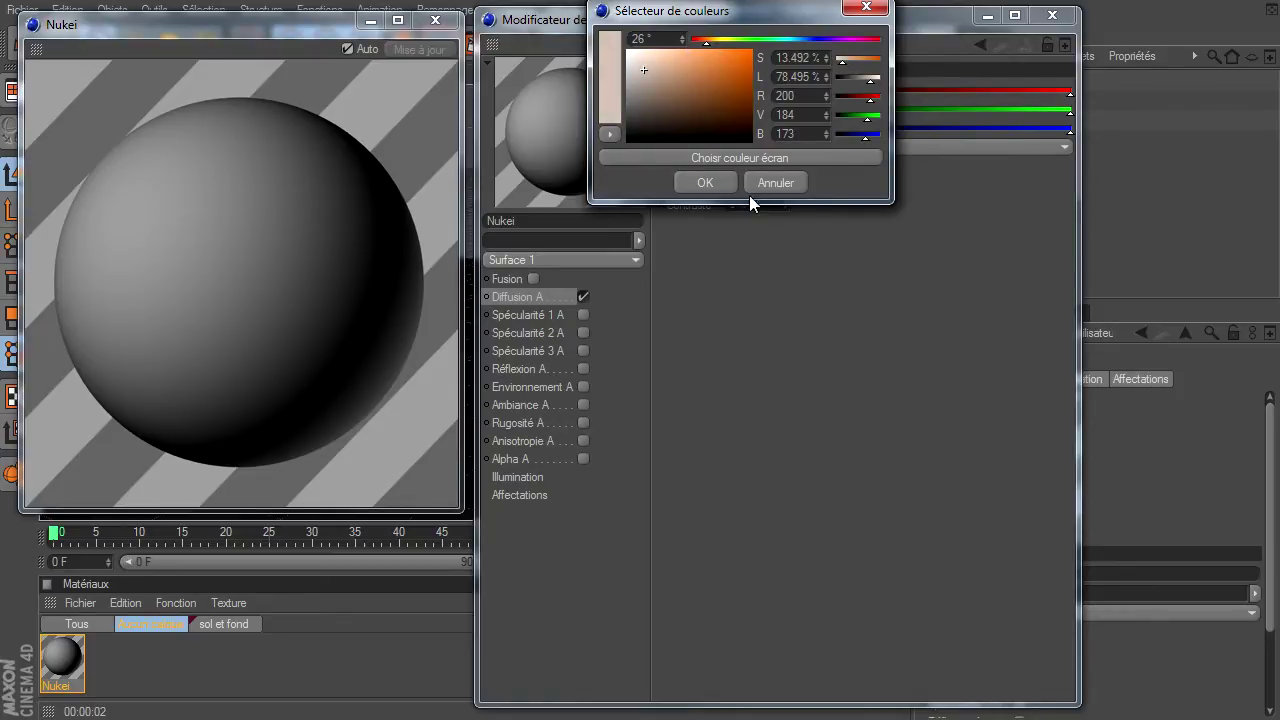
pyautogui.click(712, 185)
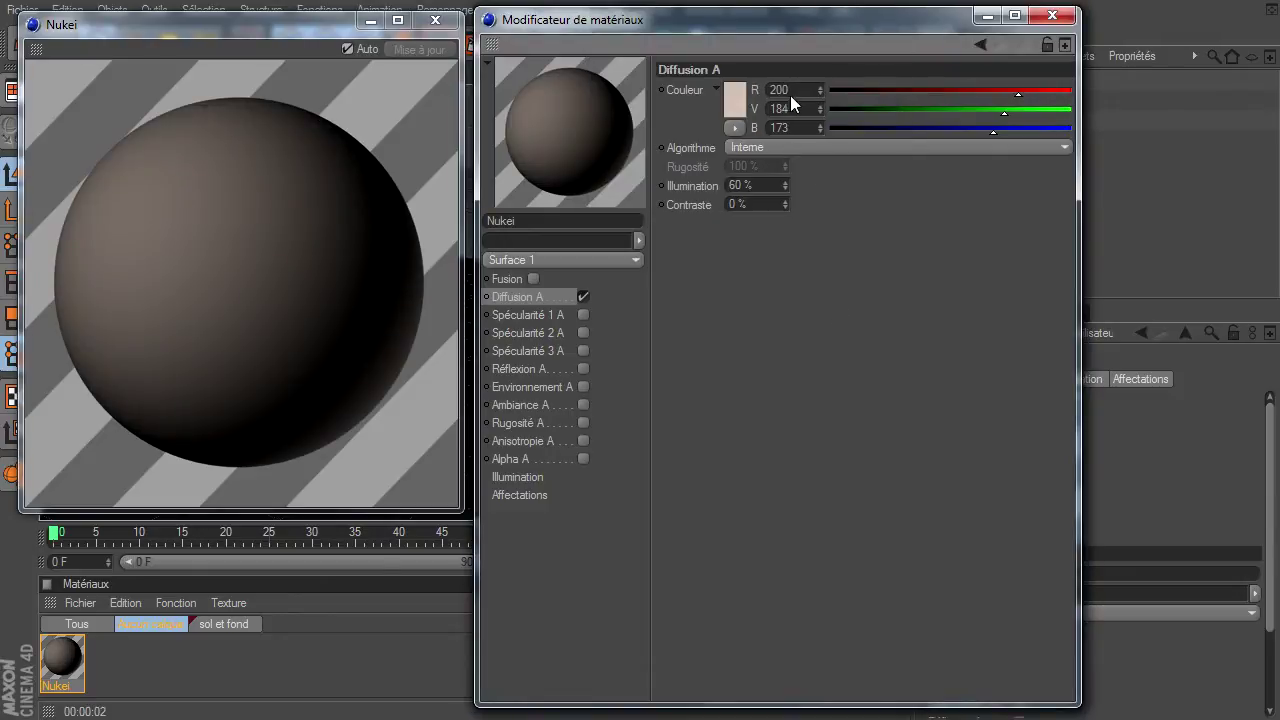
pyautogui.click(741, 92)
pyautogui.moveTo(705, 33); pyautogui.dragTo(655, 58)
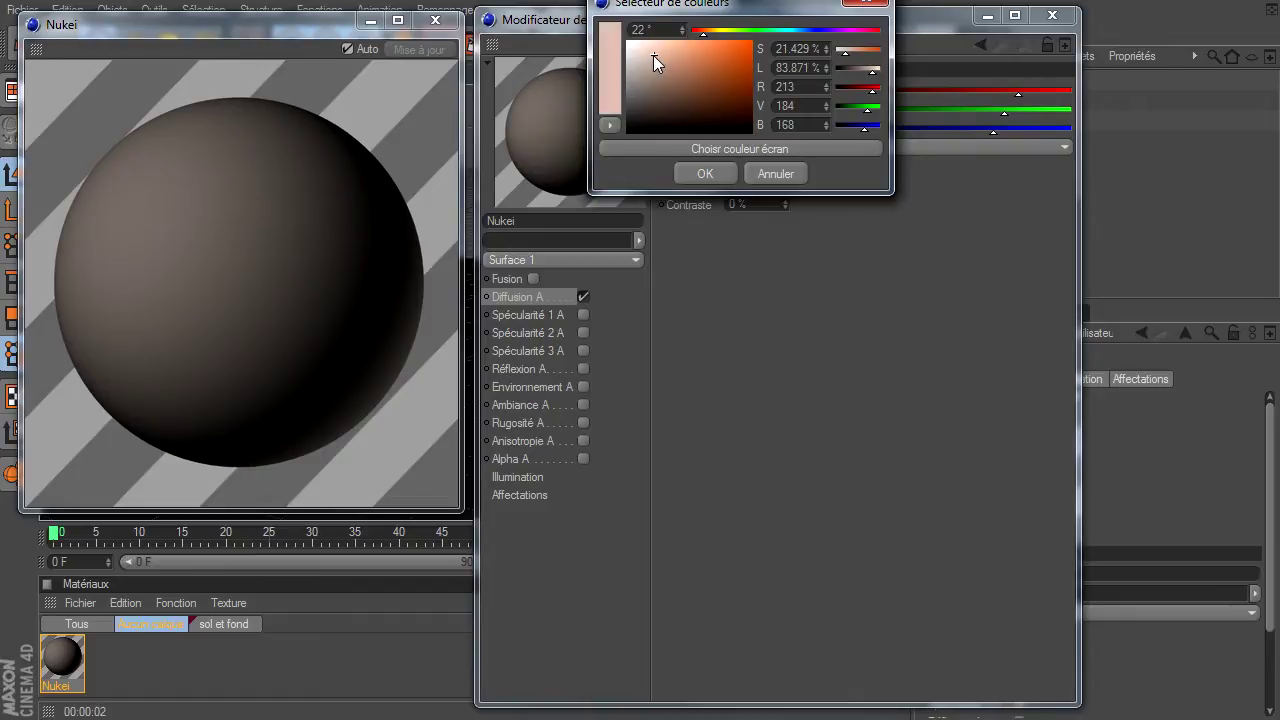
pyautogui.click(692, 175)
pyautogui.write('4')
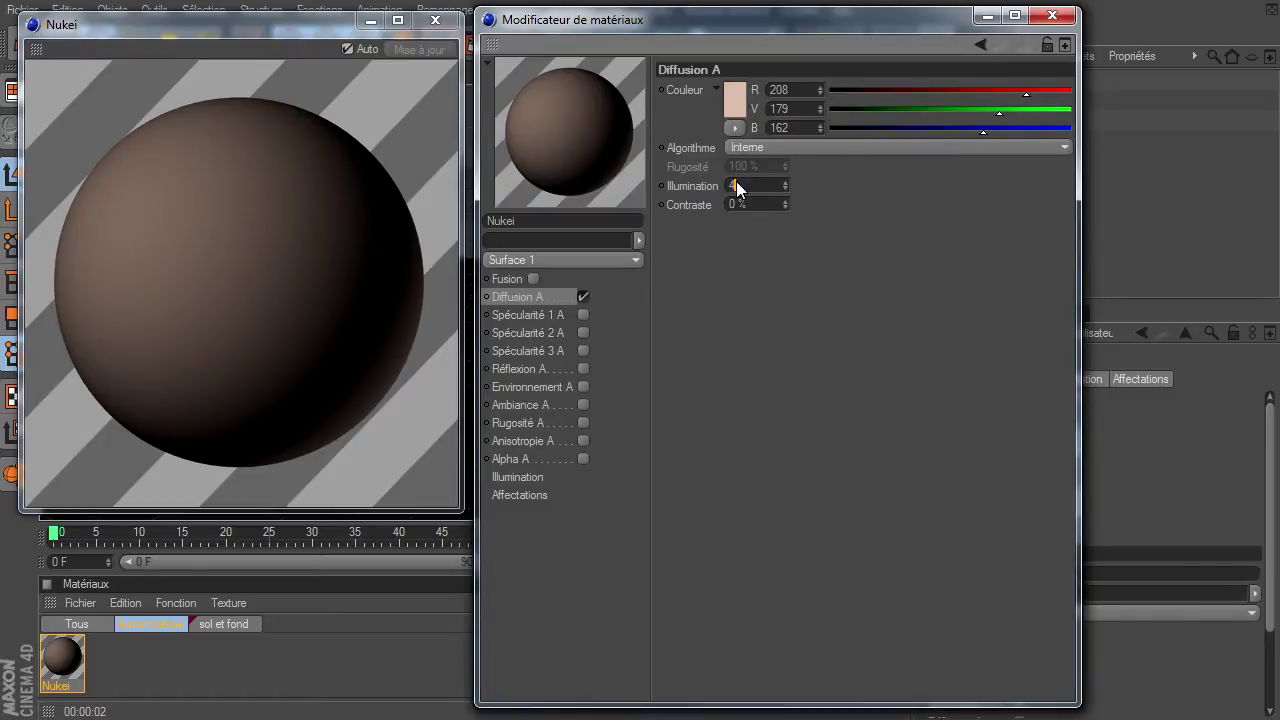
pyautogui.press('Return')
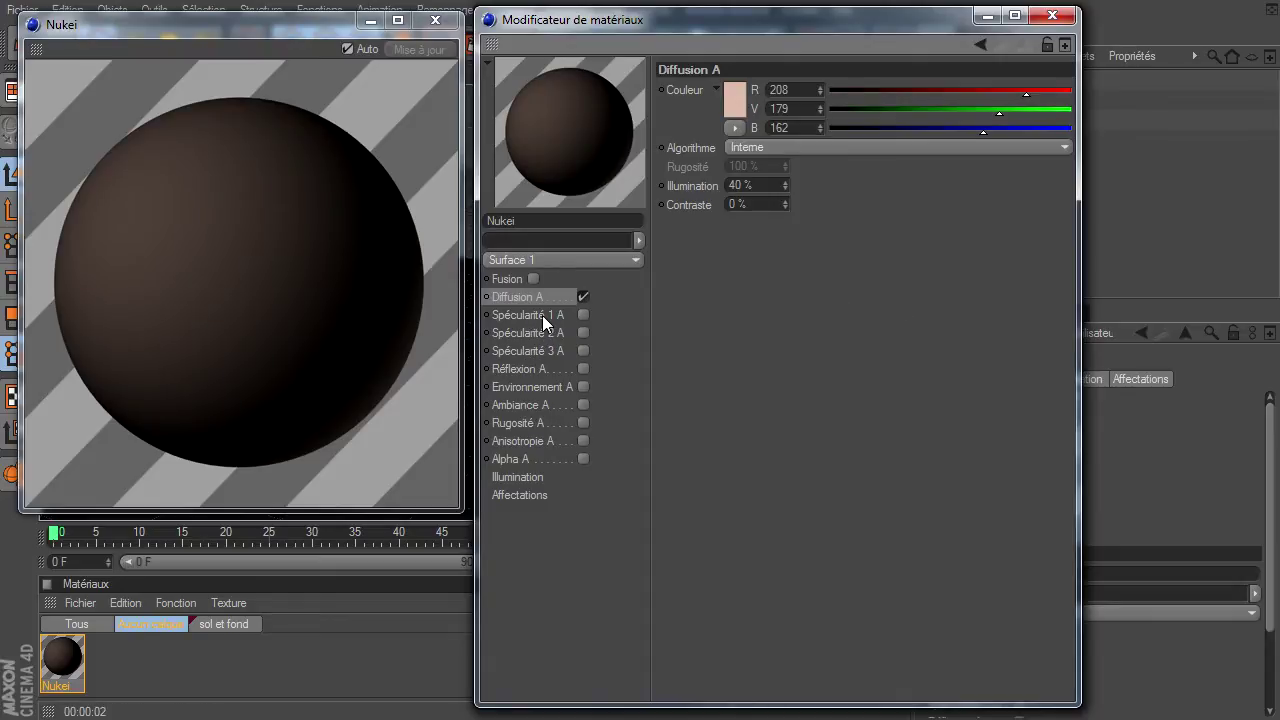
# - Enable Spécularité 1 on Surface 1 with a light beige colour
pyautogui.click(582, 316)
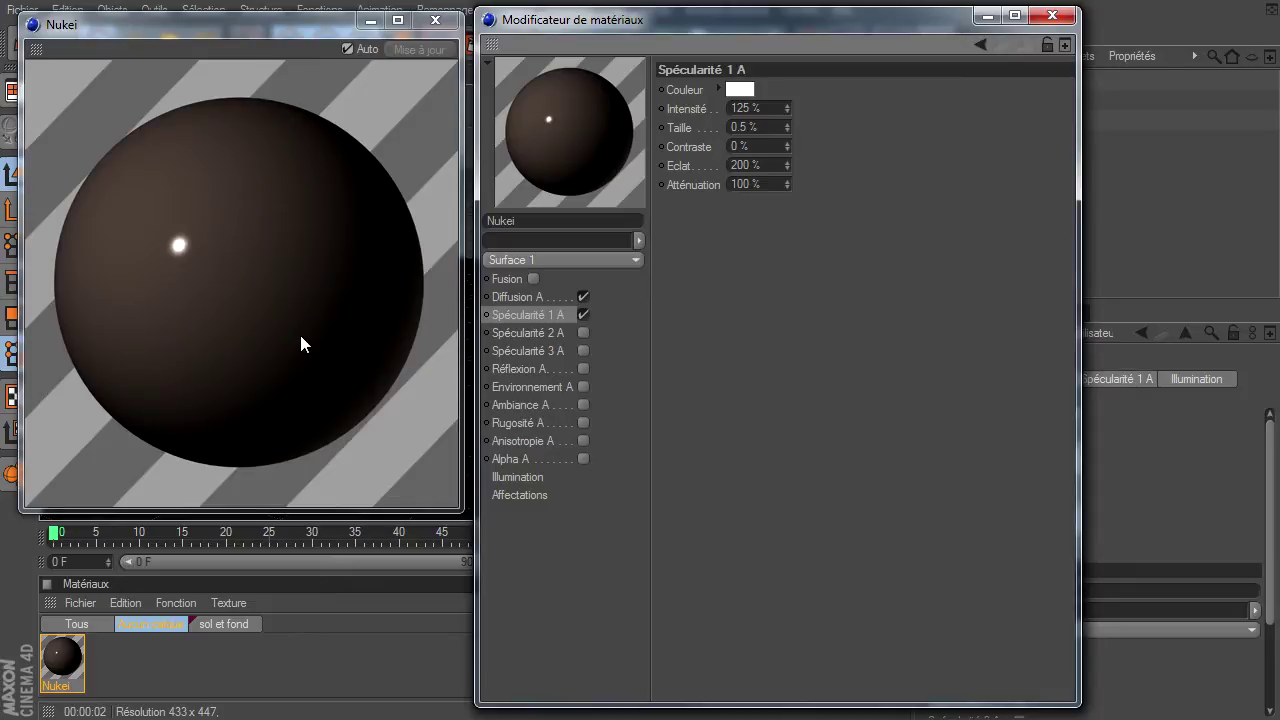
pyautogui.click(740, 90)
pyautogui.click(708, 22)
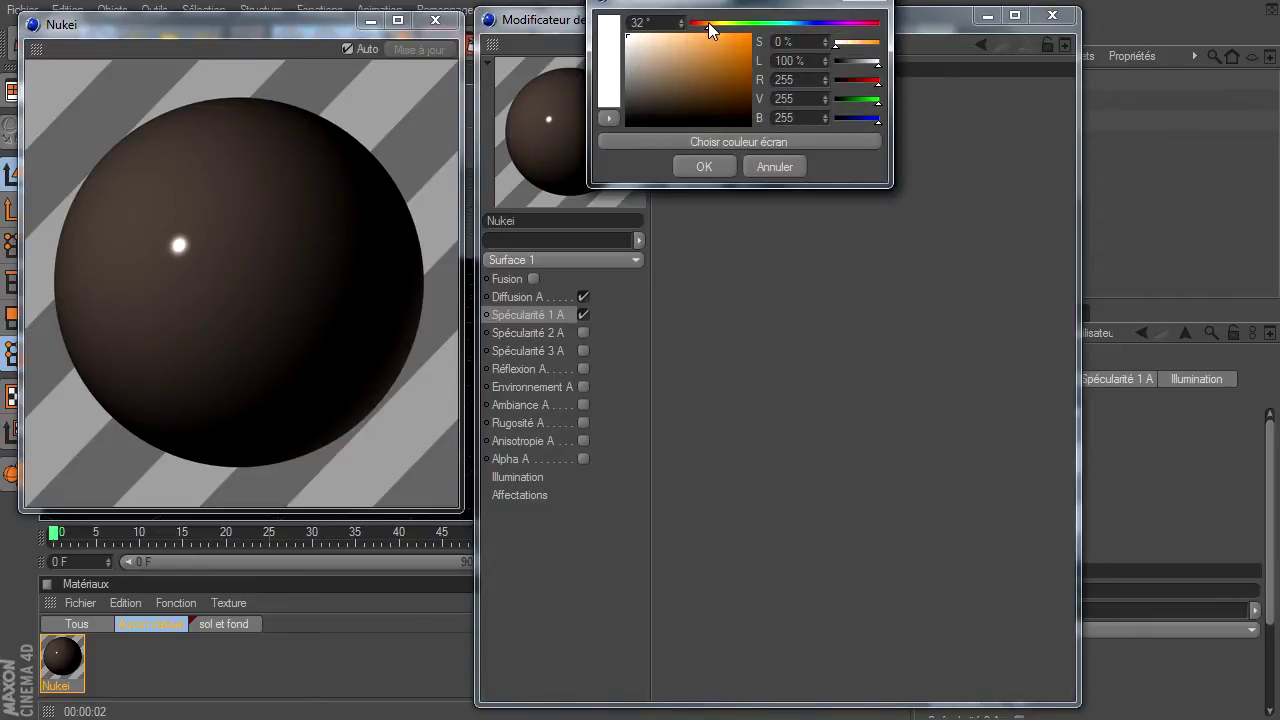
pyautogui.moveTo(649, 58); pyautogui.dragTo(647, 48)
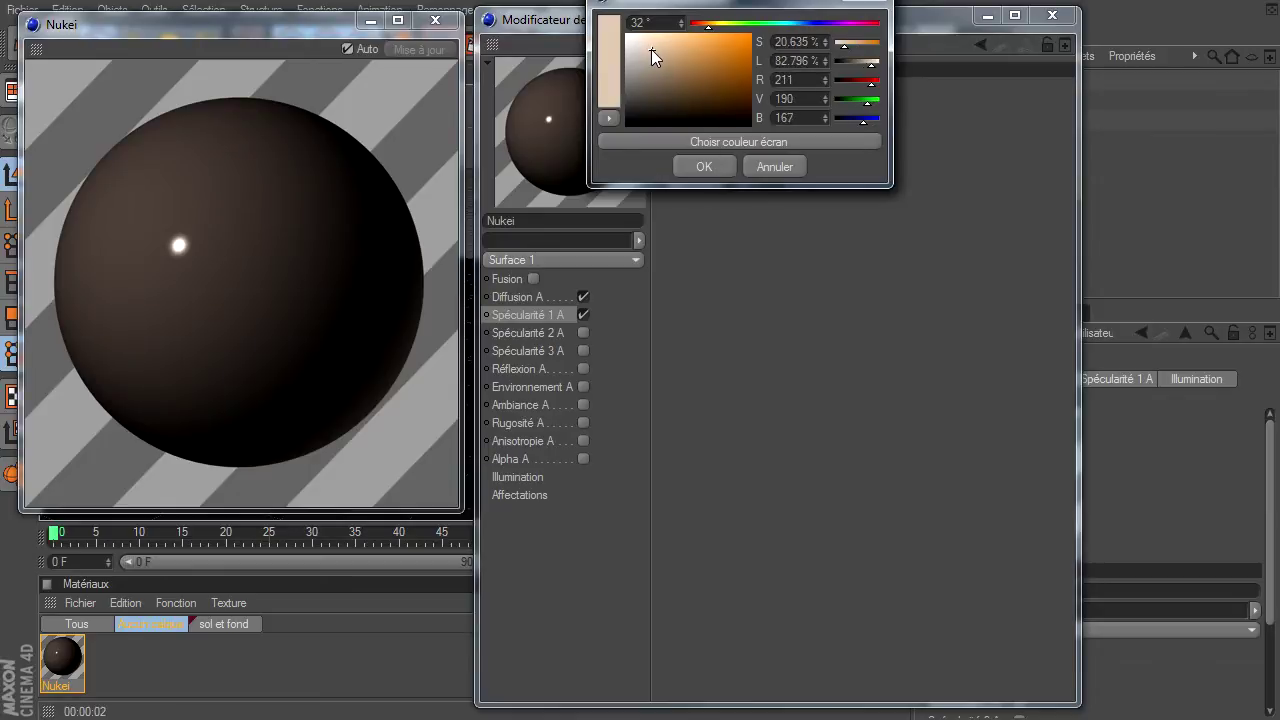
pyautogui.click(707, 165)
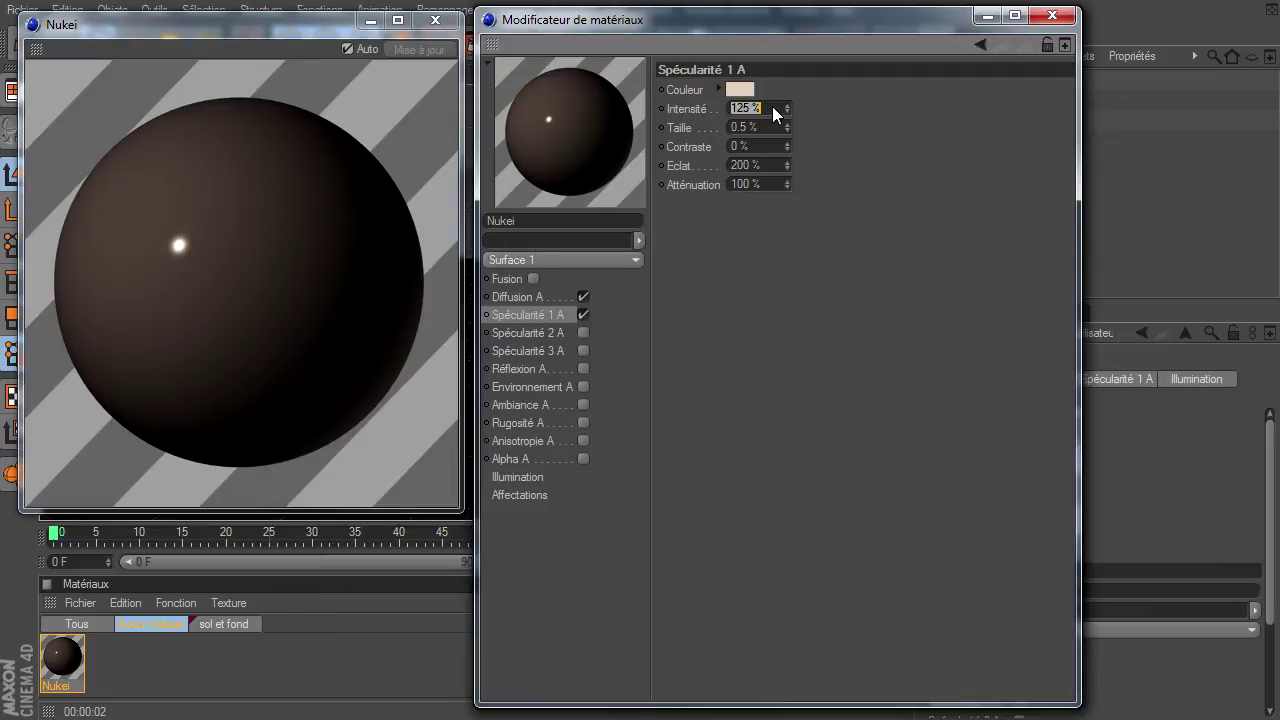
# - Set the specular Intensité to 50 %, Taille 15 % and Eclat 150 %
pyautogui.write('50')
pyautogui.press('Return')
pyautogui.press('Return')
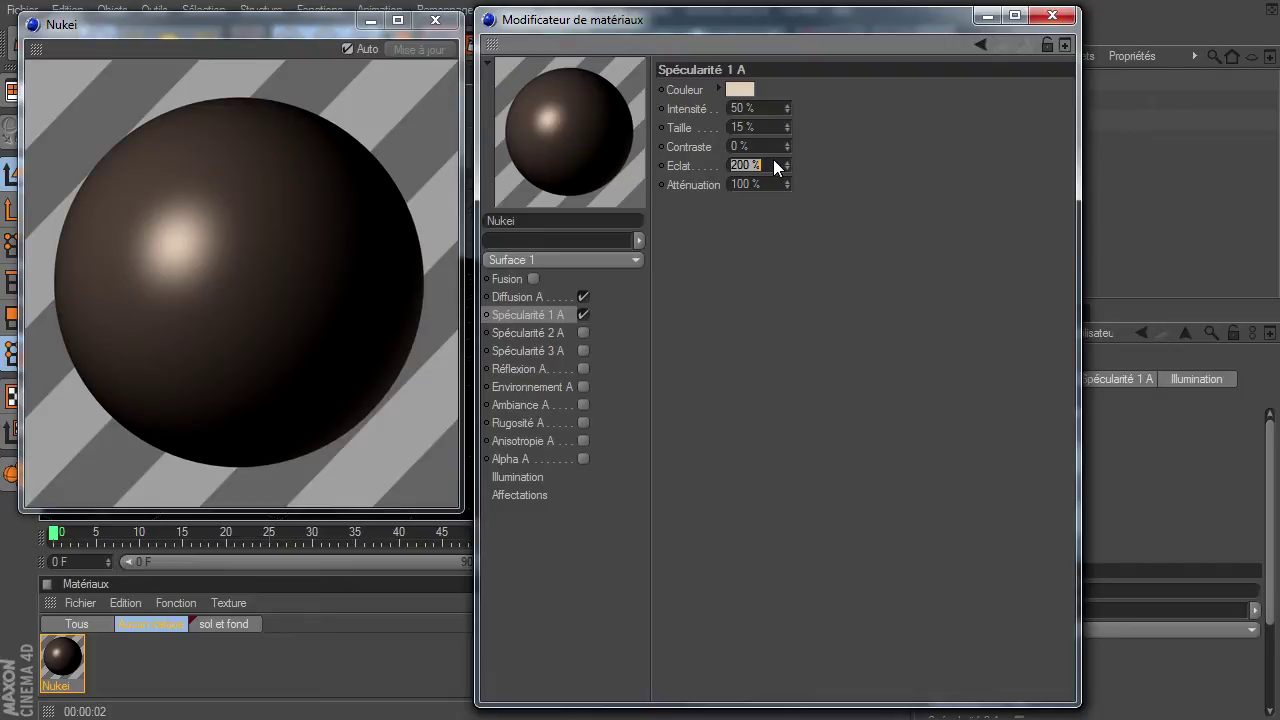
pyautogui.write('150')
pyautogui.press('Return')
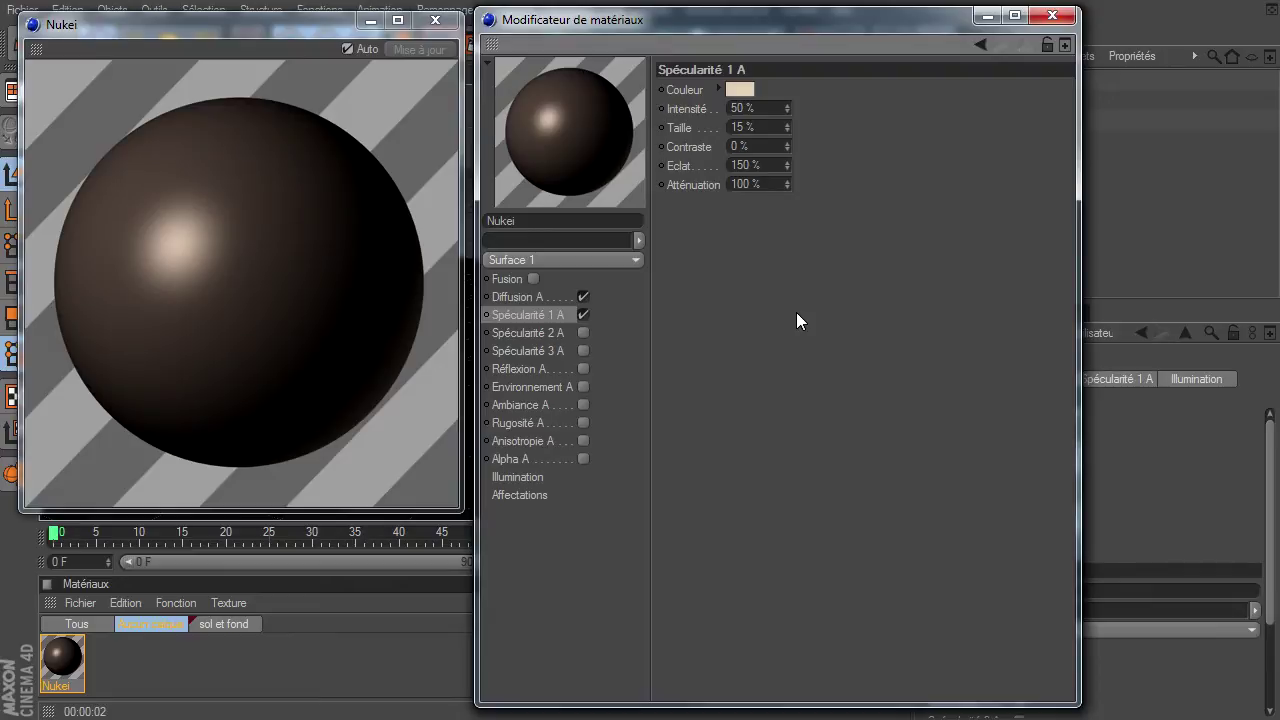
# - Enable Spécularité 2 with a pale beige highlight colour
pyautogui.click(585, 335)
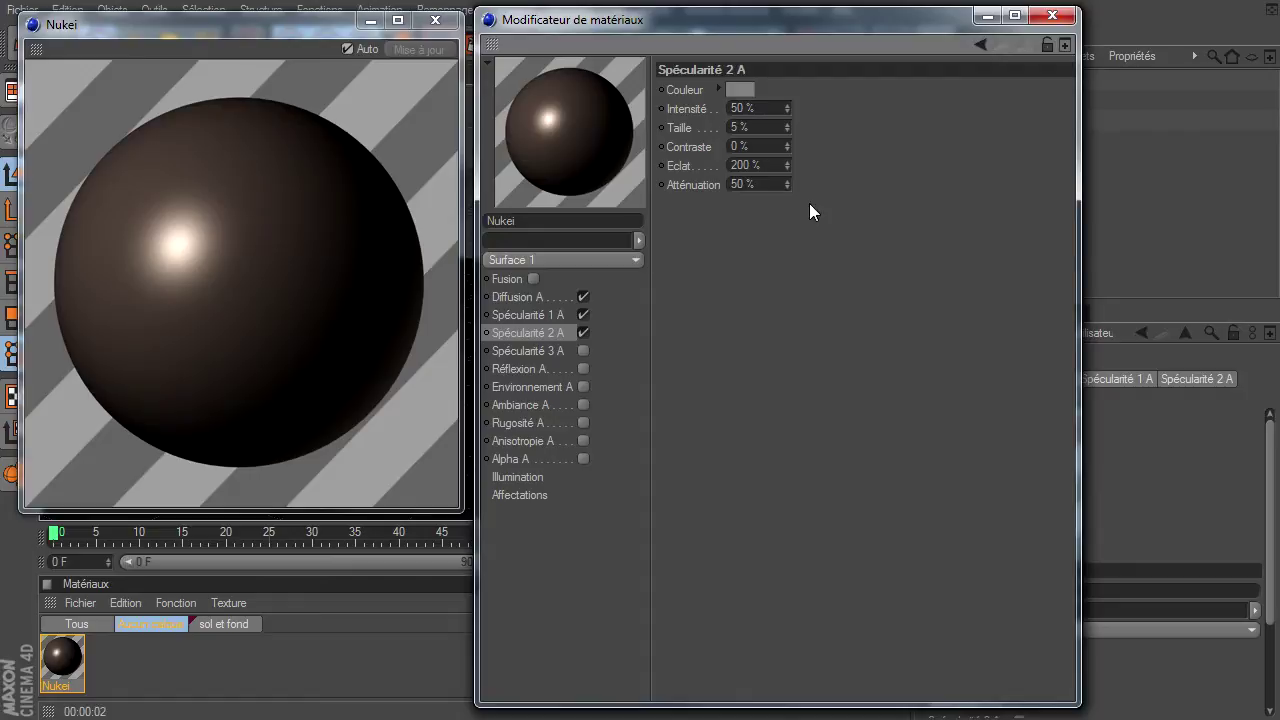
pyautogui.click(741, 90)
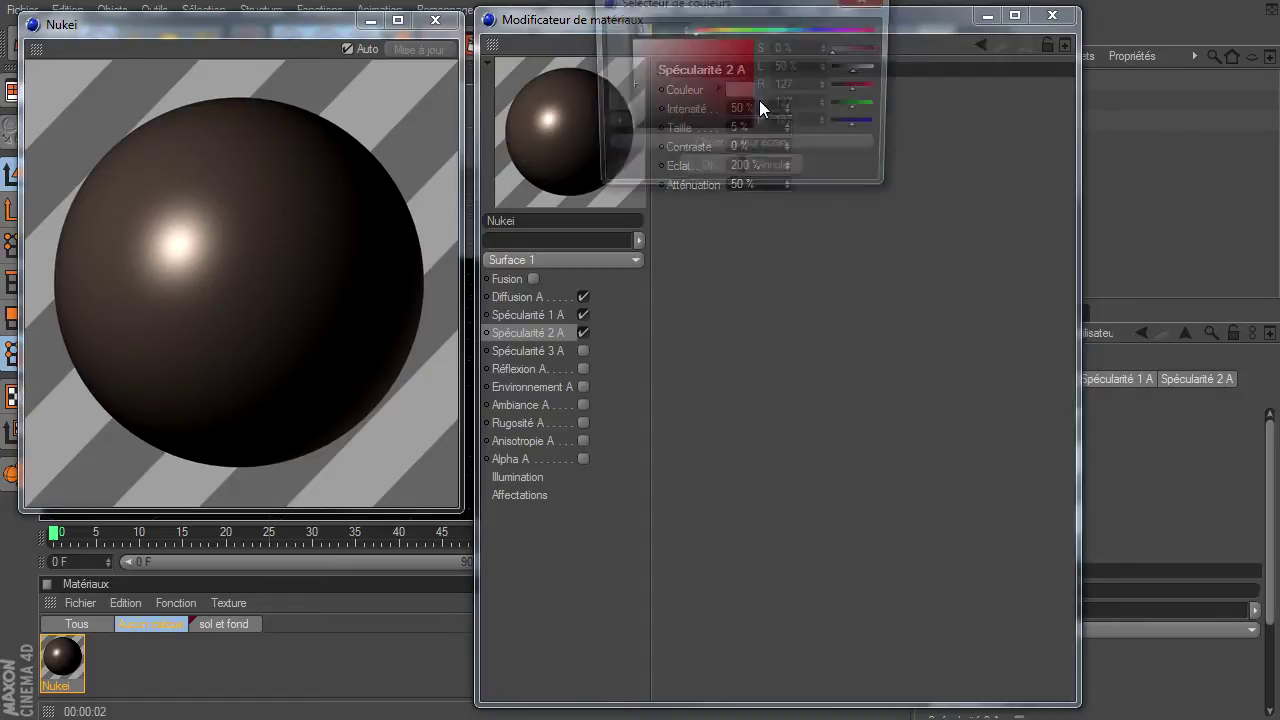
pyautogui.moveTo(686, 36); pyautogui.dragTo(713, 30)
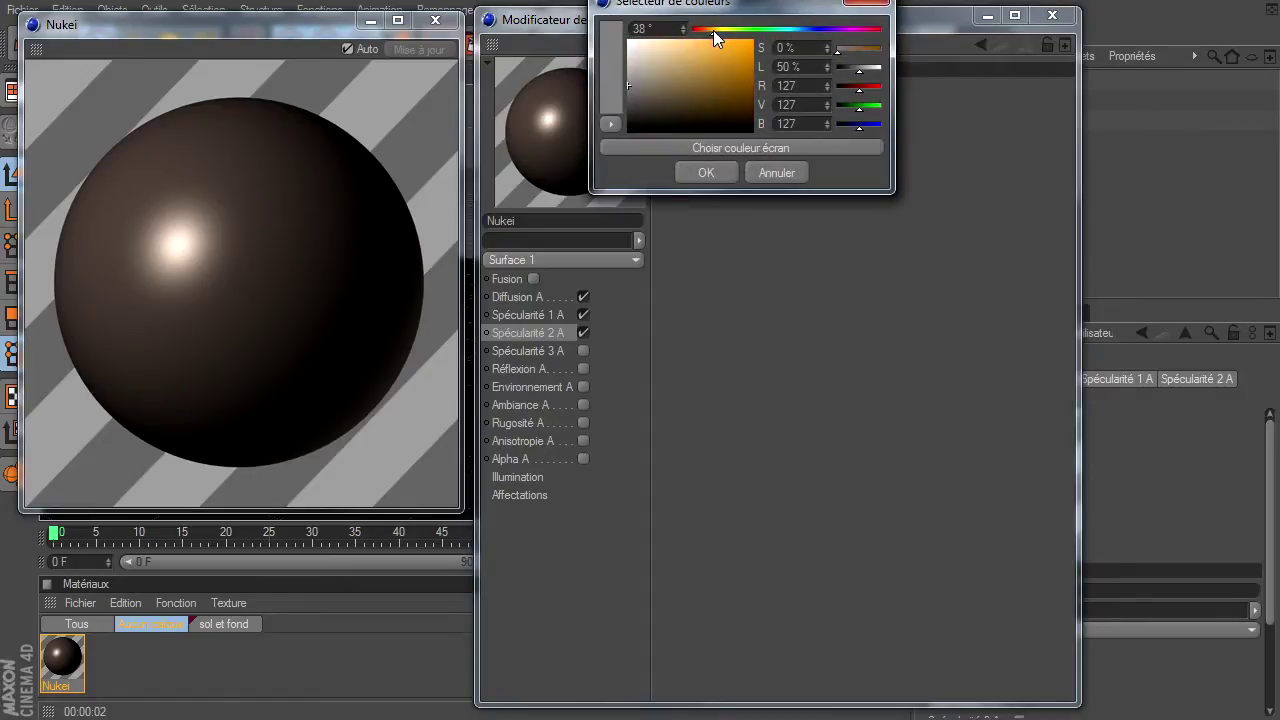
pyautogui.click(648, 63)
pyautogui.moveTo(647, 64); pyautogui.dragTo(655, 64)
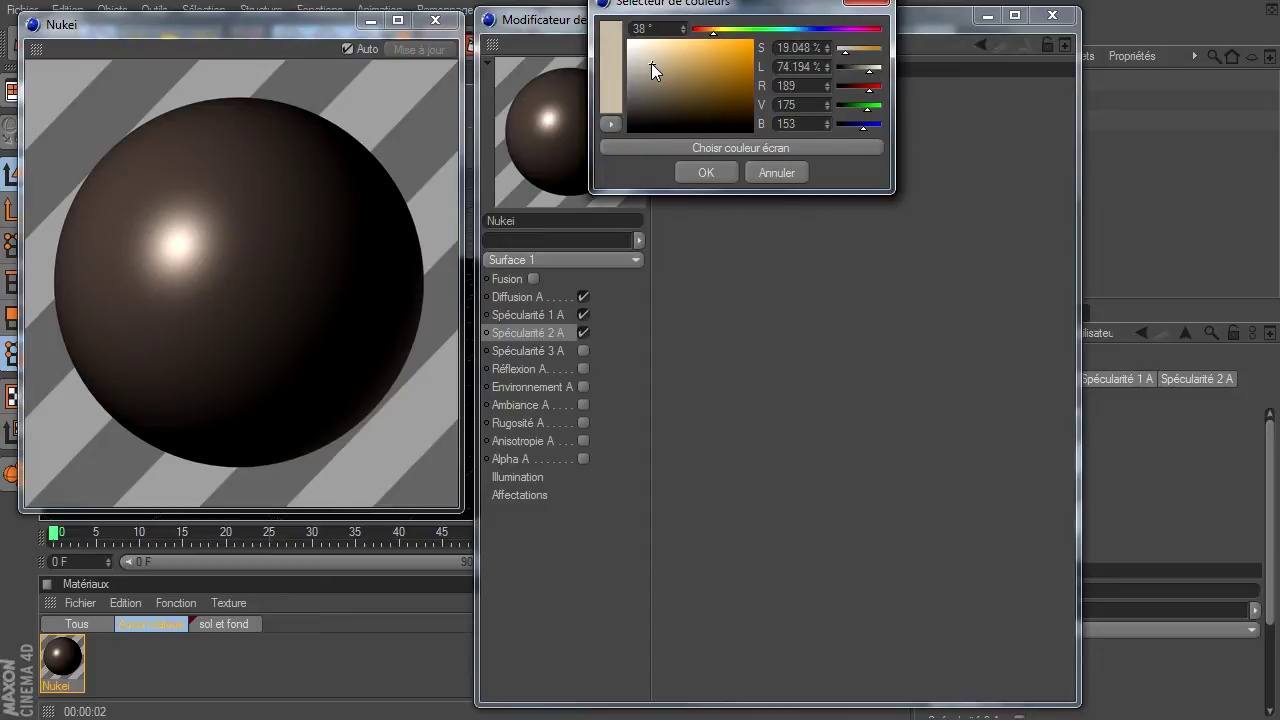
pyautogui.moveTo(709, 29); pyautogui.dragTo(705, 28)
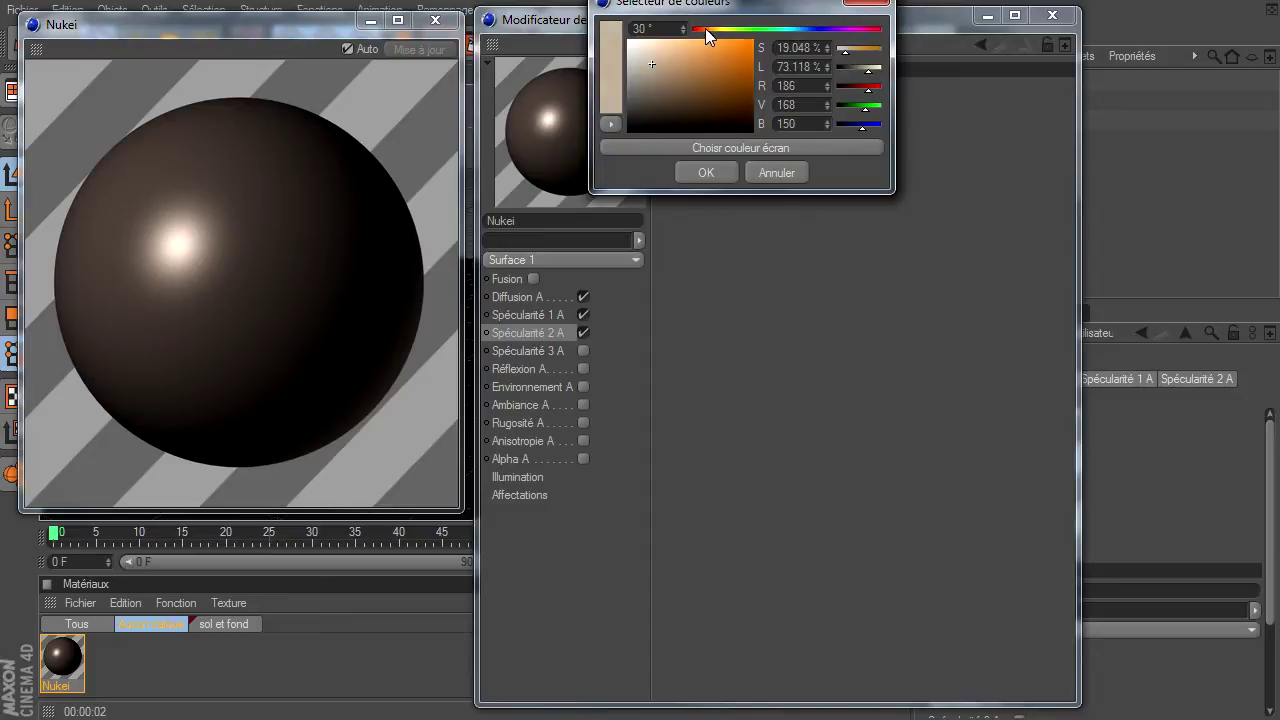
pyautogui.click(649, 60)
pyautogui.click(702, 172)
pyautogui.write('25')
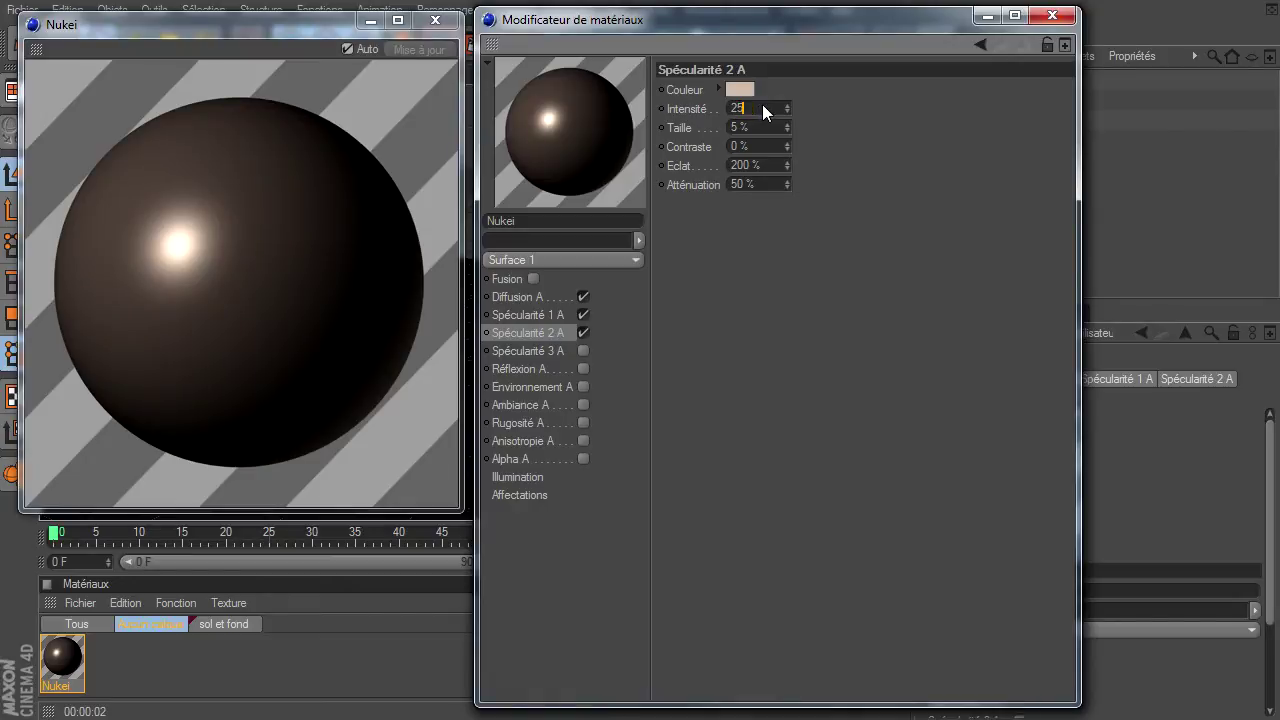
# - Set the second specular to 25 % Intensité, 60 % Taille and 100 % Eclat
pyautogui.press('Return')
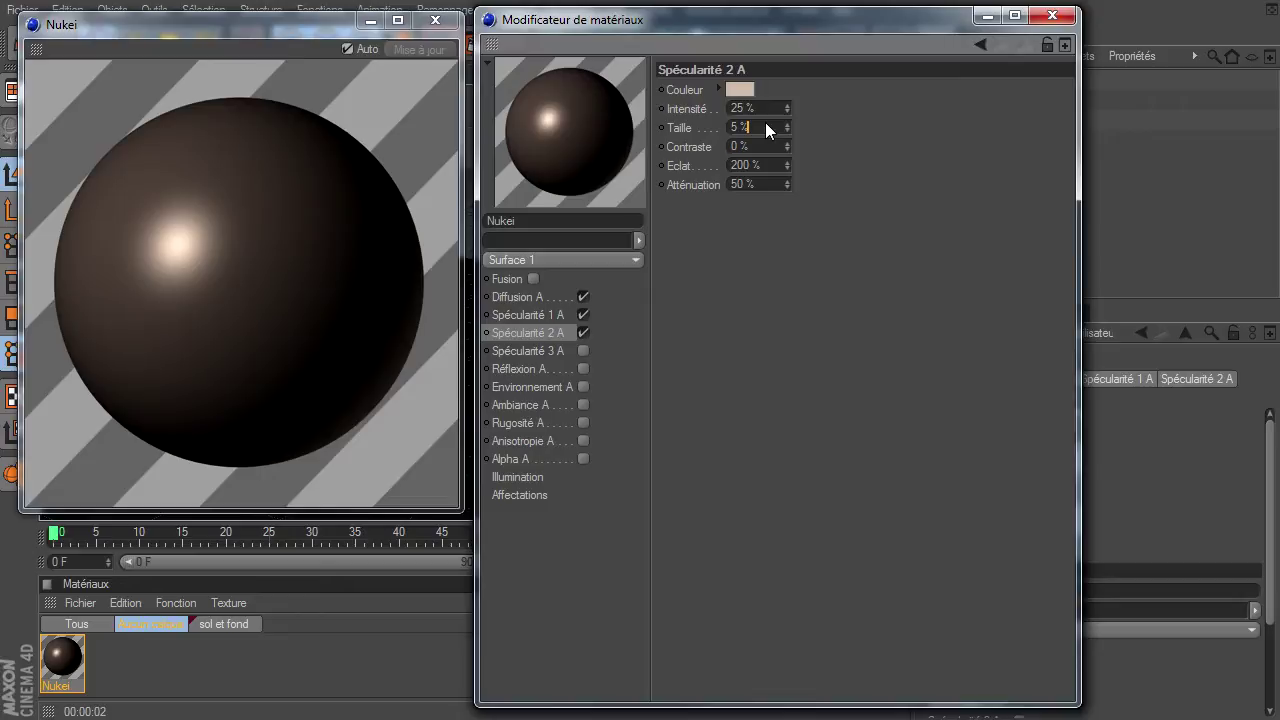
pyautogui.write('60')
pyautogui.press('Return')
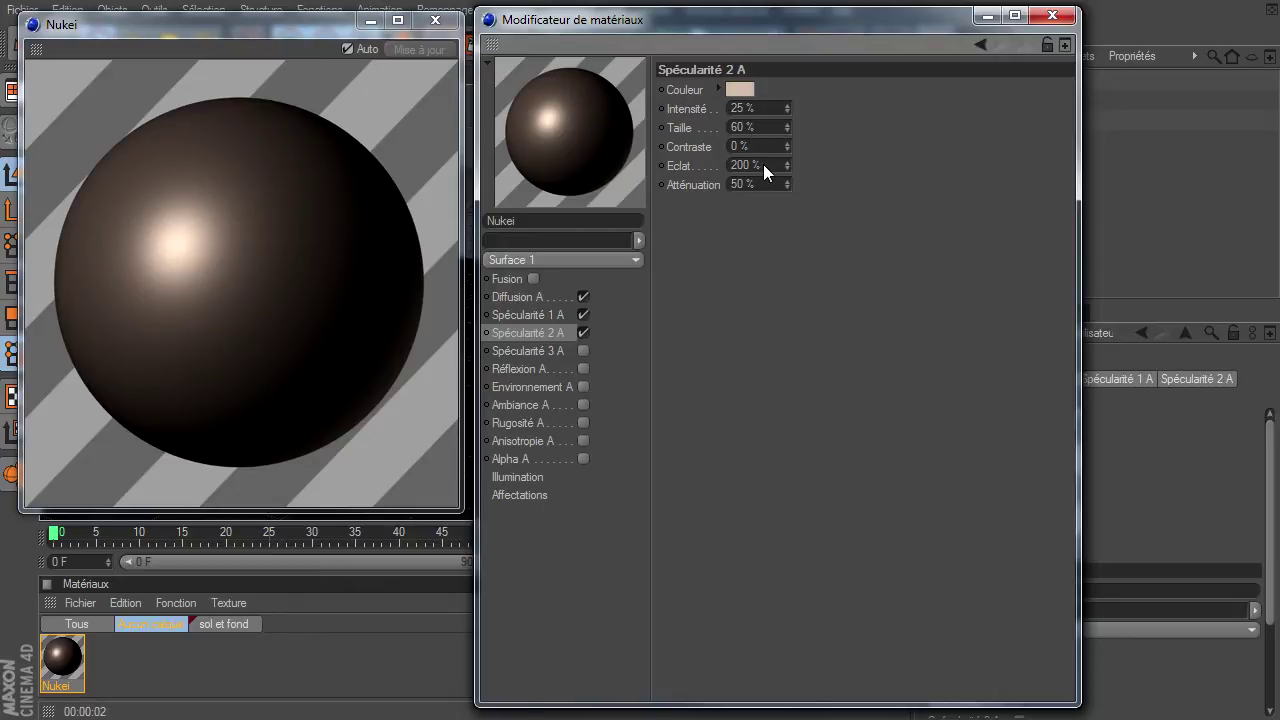
pyautogui.write('100')
pyautogui.press('Return')
# - Enable Spécularité 3 with a muted beige colour
pyautogui.click(581, 352)
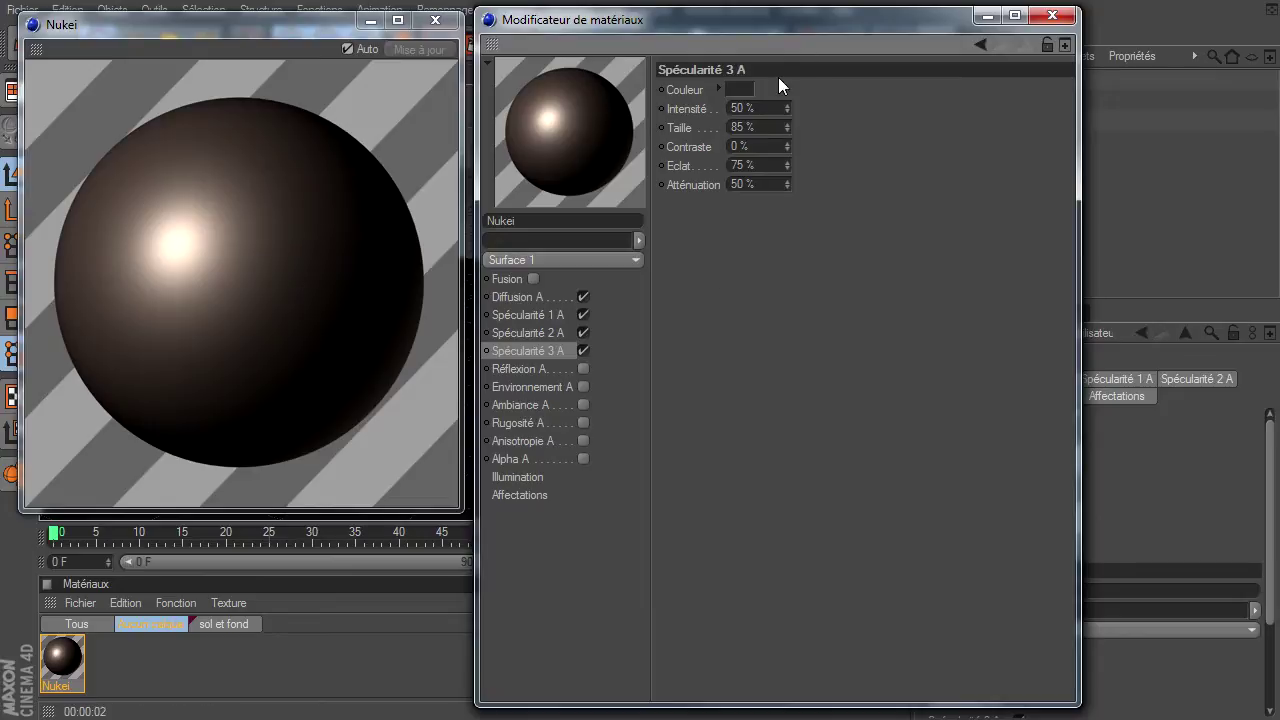
pyautogui.click(742, 89)
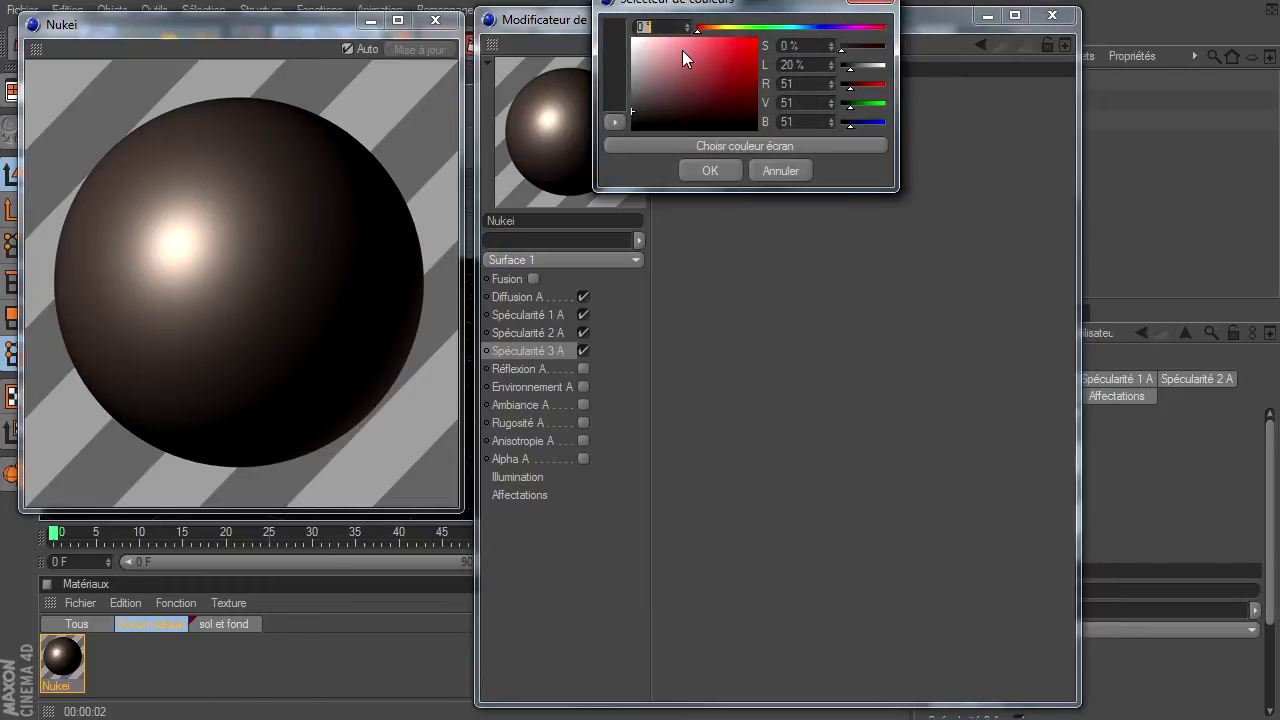
pyautogui.click(716, 27)
pyautogui.moveTo(657, 71); pyautogui.dragTo(664, 82)
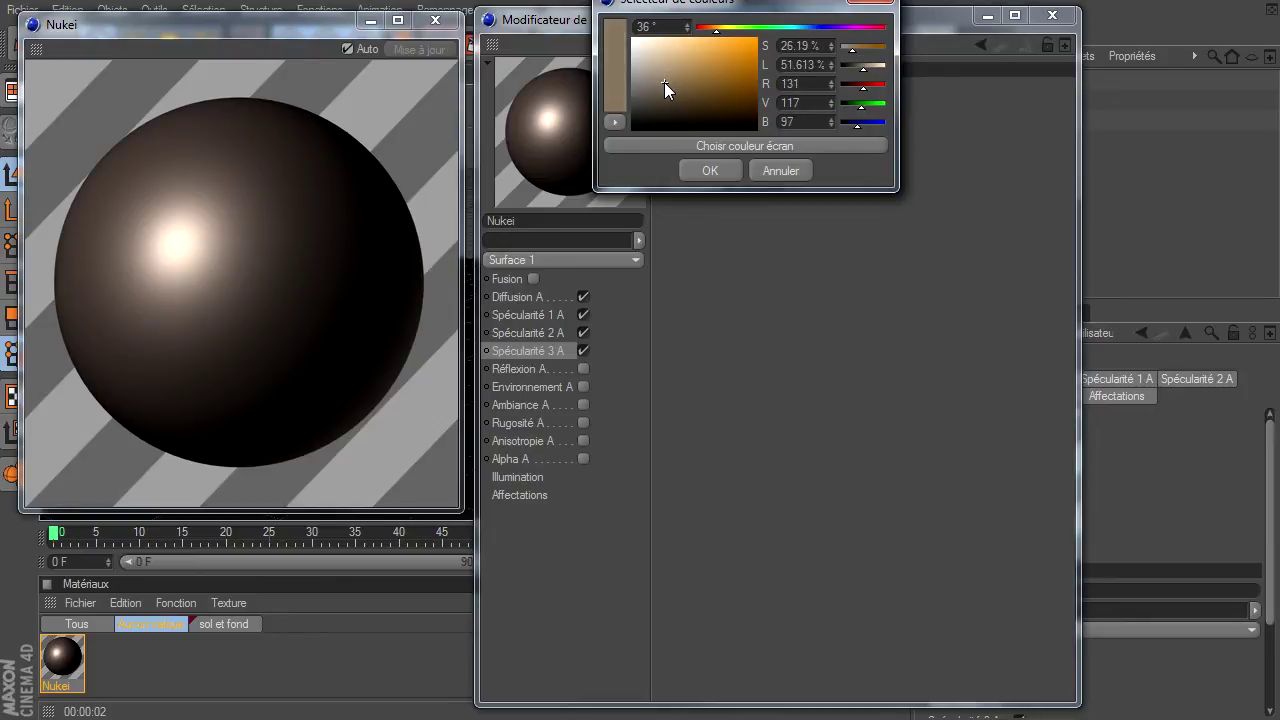
pyautogui.click(709, 170)
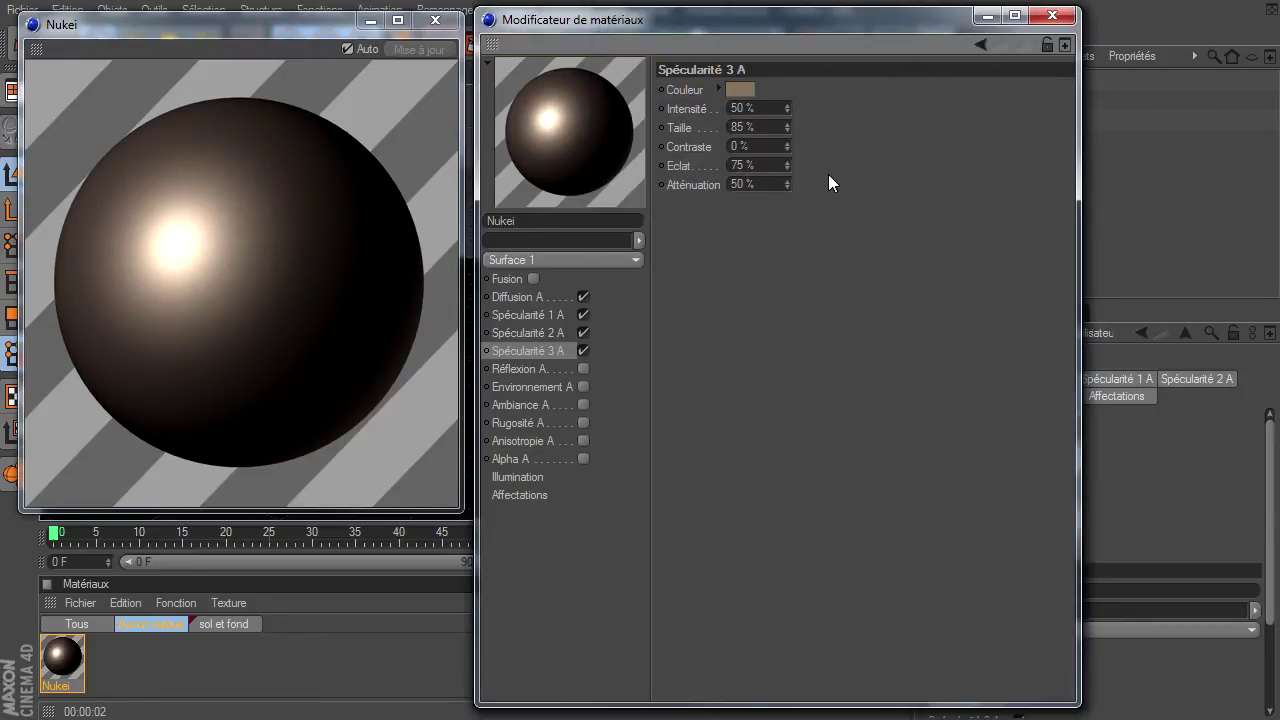
# - Set the third specular's Intensité to 10 %, keeping 100 % Taille and 50 % Eclat
pyautogui.doubleClick(777, 112)
pyautogui.write('5')
pyautogui.press('Return')
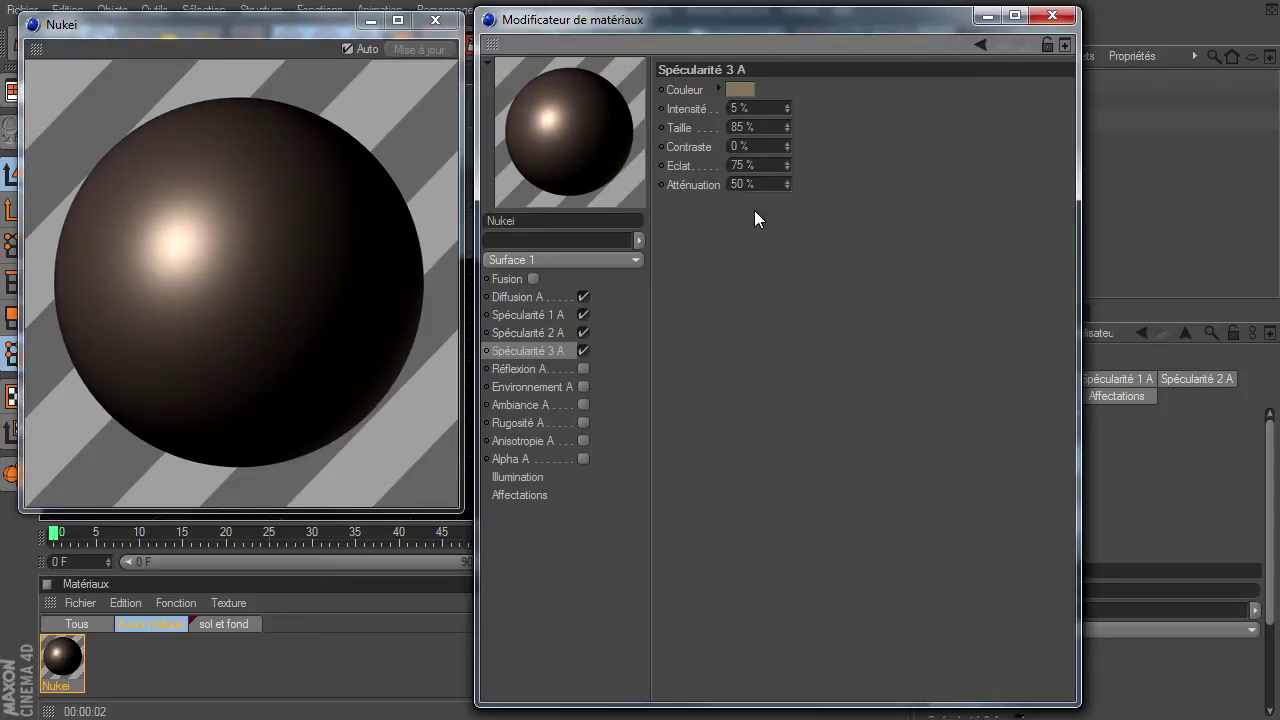
pyautogui.doubleClick(781, 112)
pyautogui.write('10')
pyautogui.press('Return')
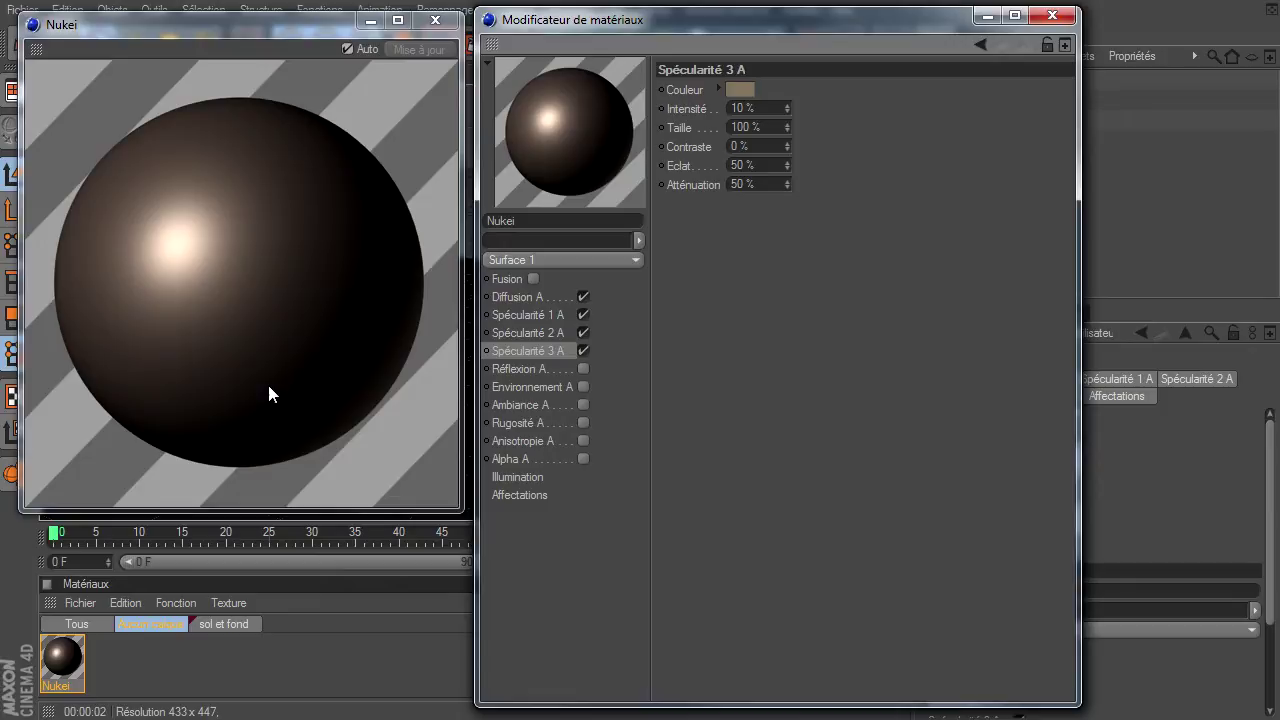
# - Enable Réflexion with a beige reflection colour
pyautogui.click(583, 369)
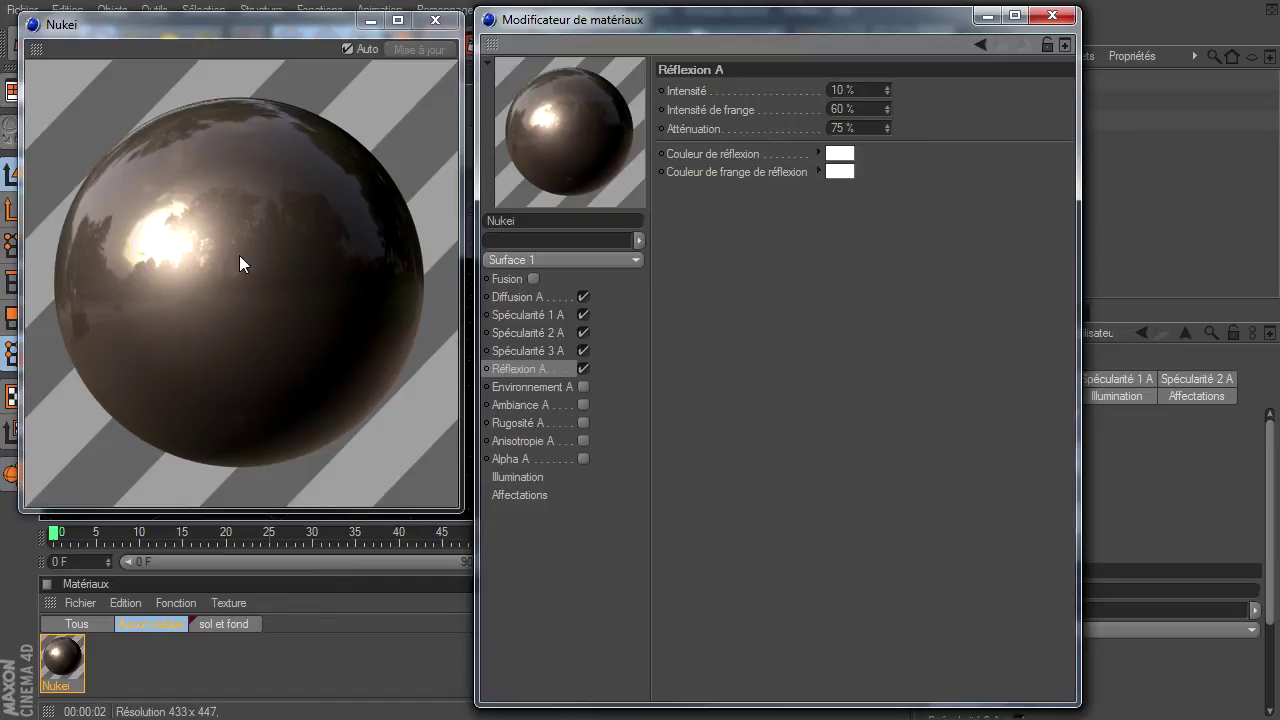
pyautogui.click(840, 155)
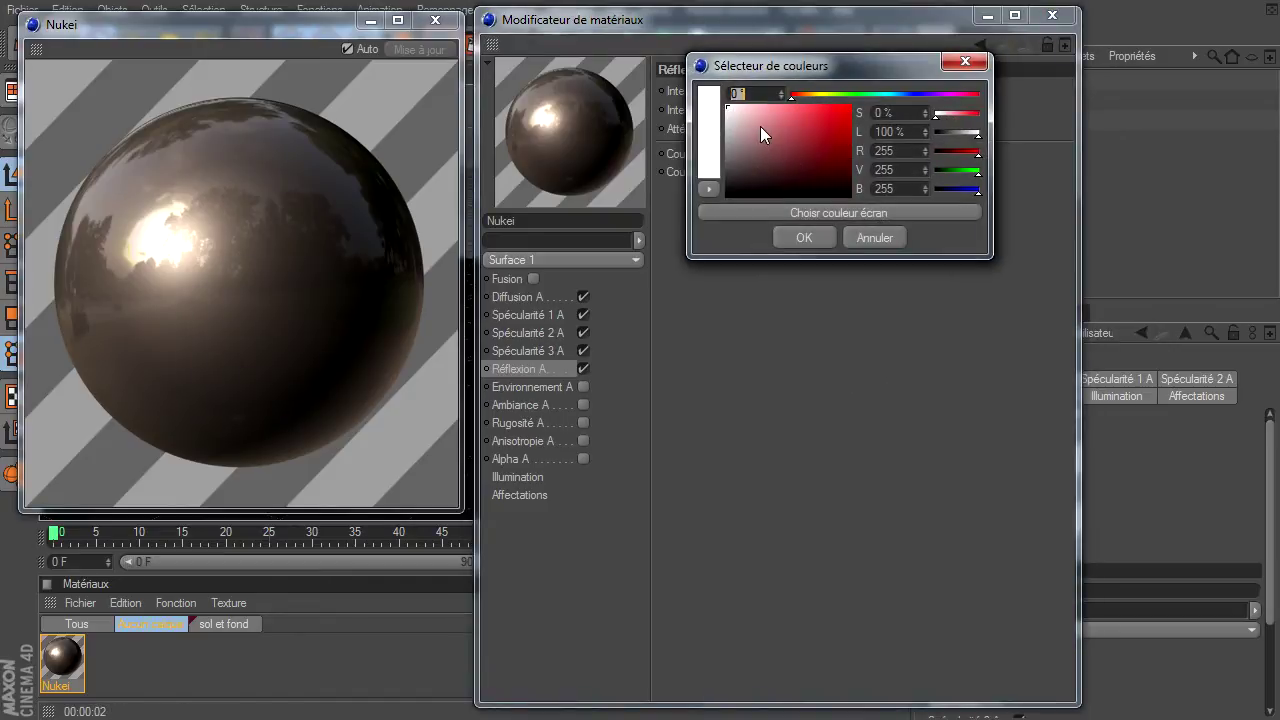
pyautogui.click(811, 92)
pyautogui.moveTo(748, 135); pyautogui.dragTo(752, 133)
pyautogui.click(810, 238)
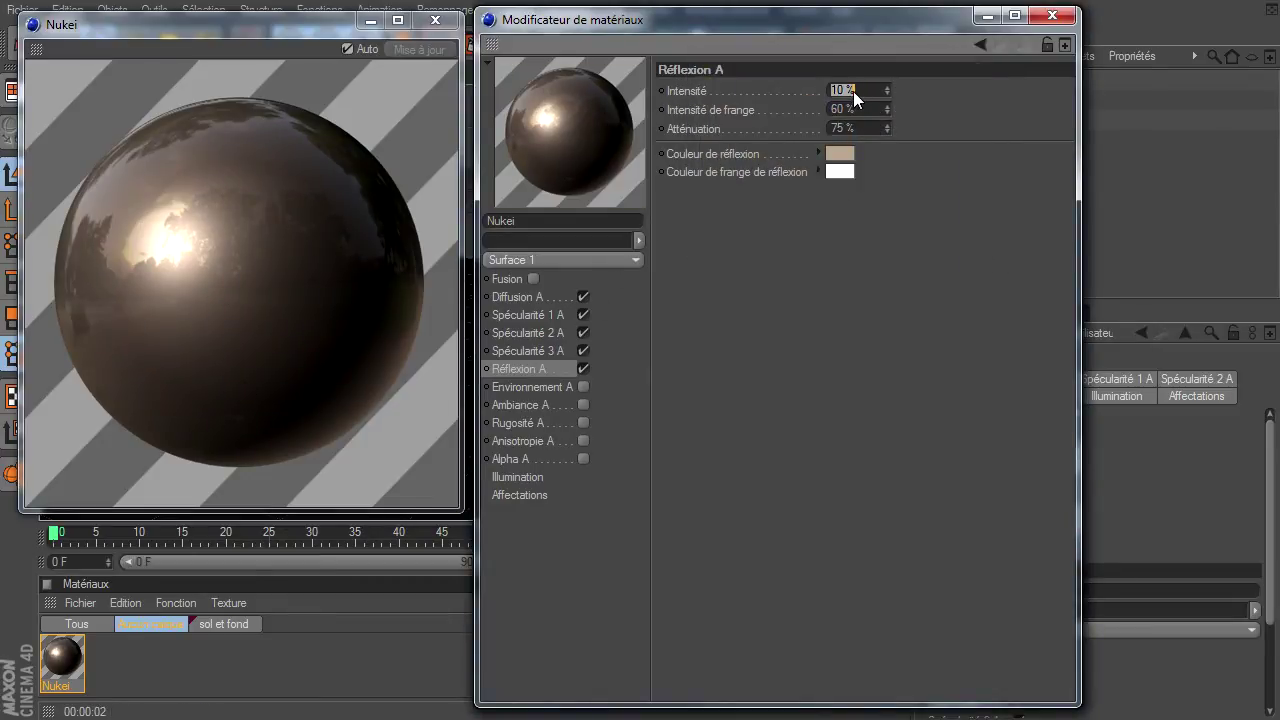
# - Set reflection Intensité 10 %, Intensité de frange 30 % and Atténuation 100 %
pyautogui.write('15')
pyautogui.press('Return')
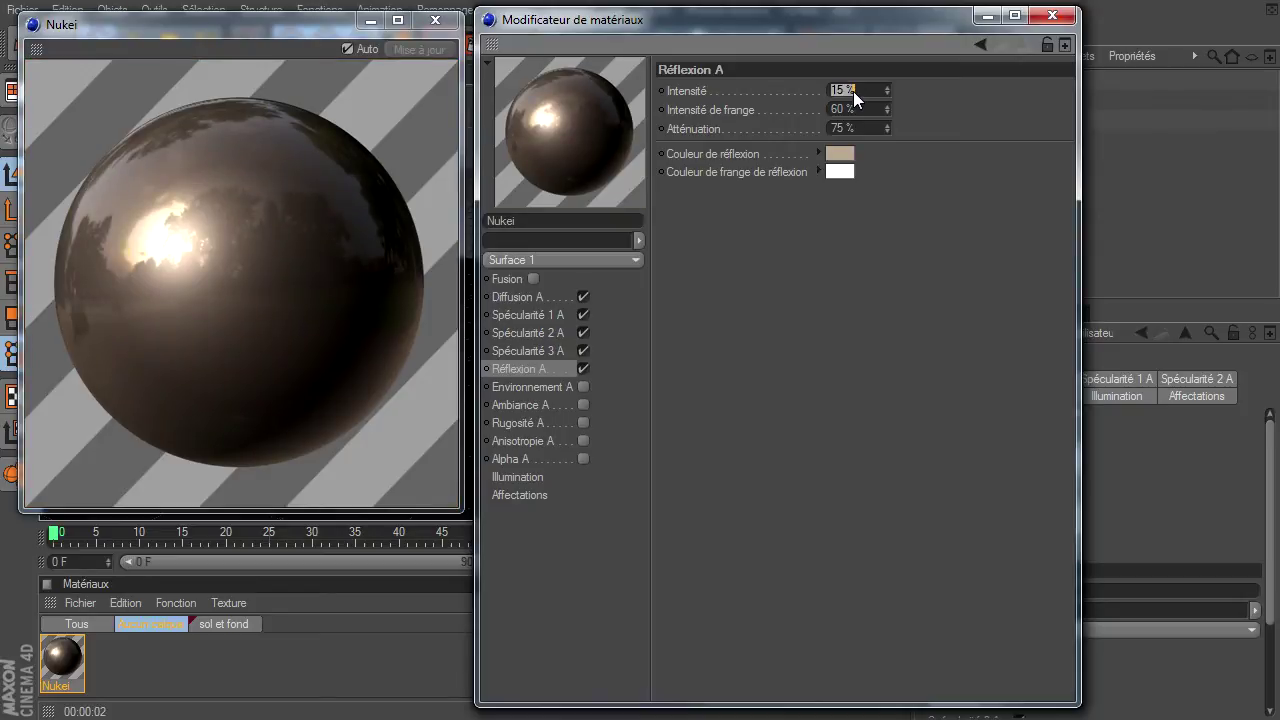
pyautogui.press('Return')
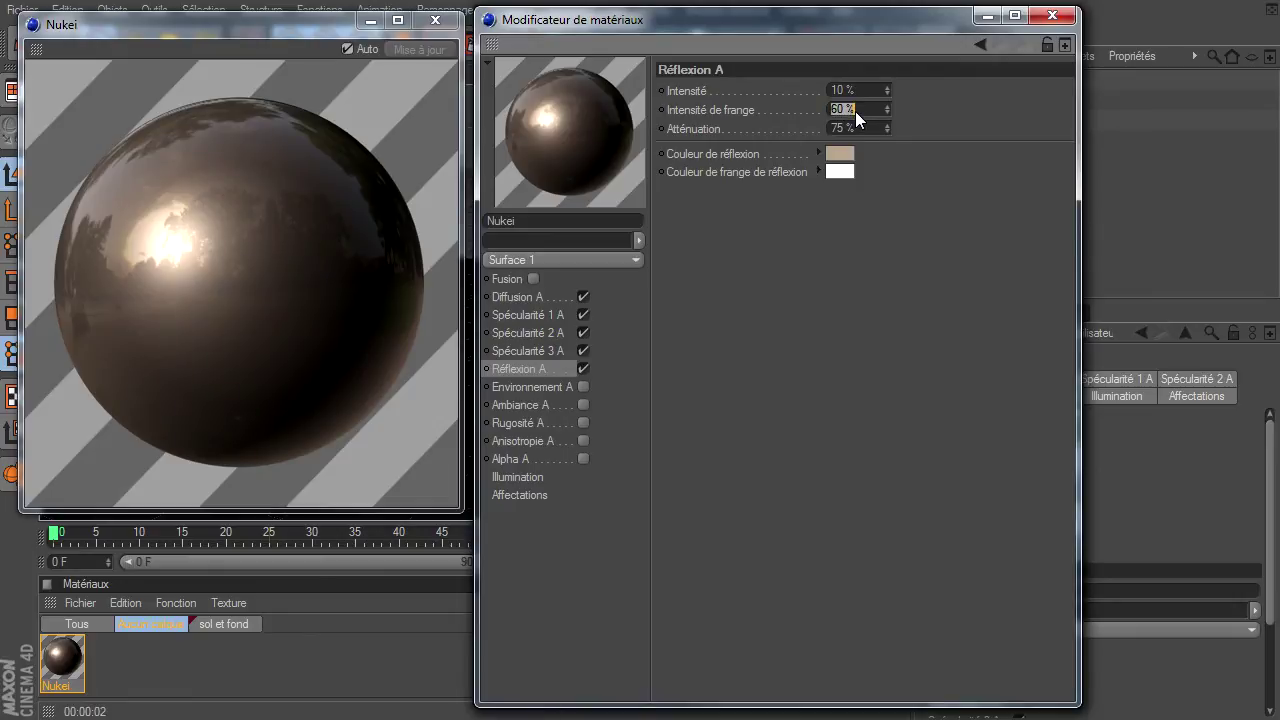
pyautogui.write('0')
pyautogui.press('Return')
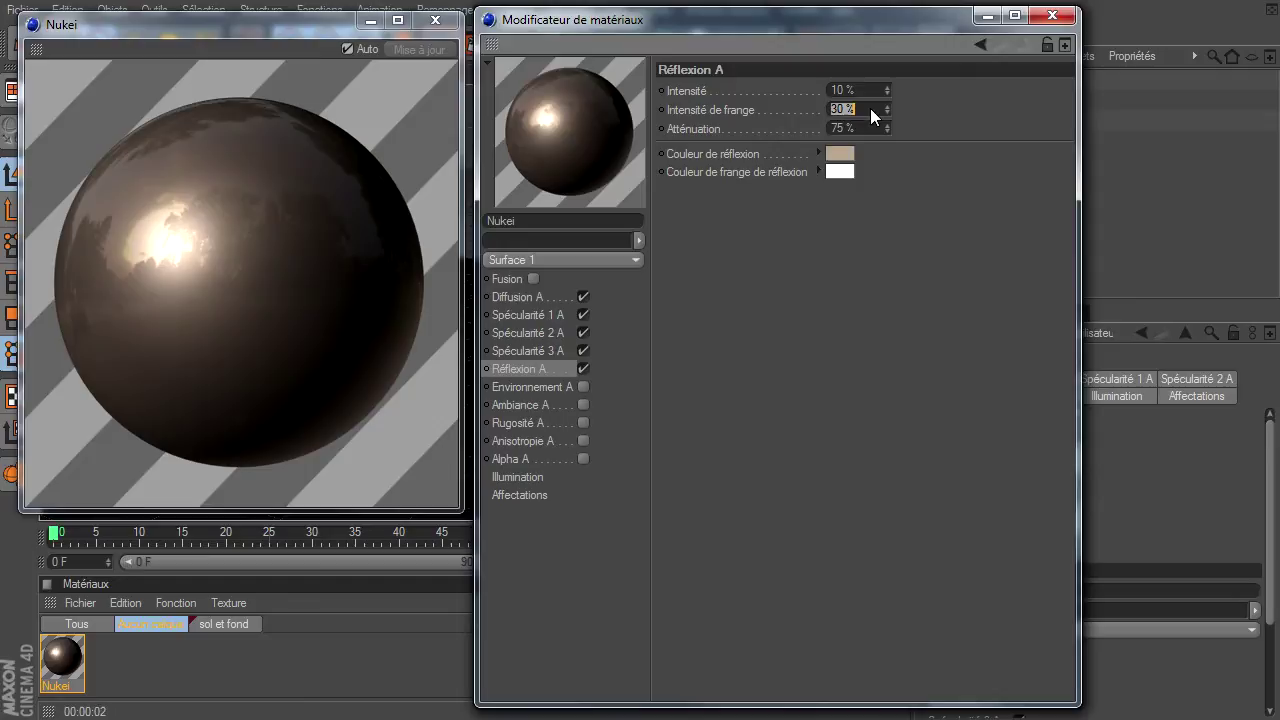
pyautogui.write('00')
pyautogui.press('Return')
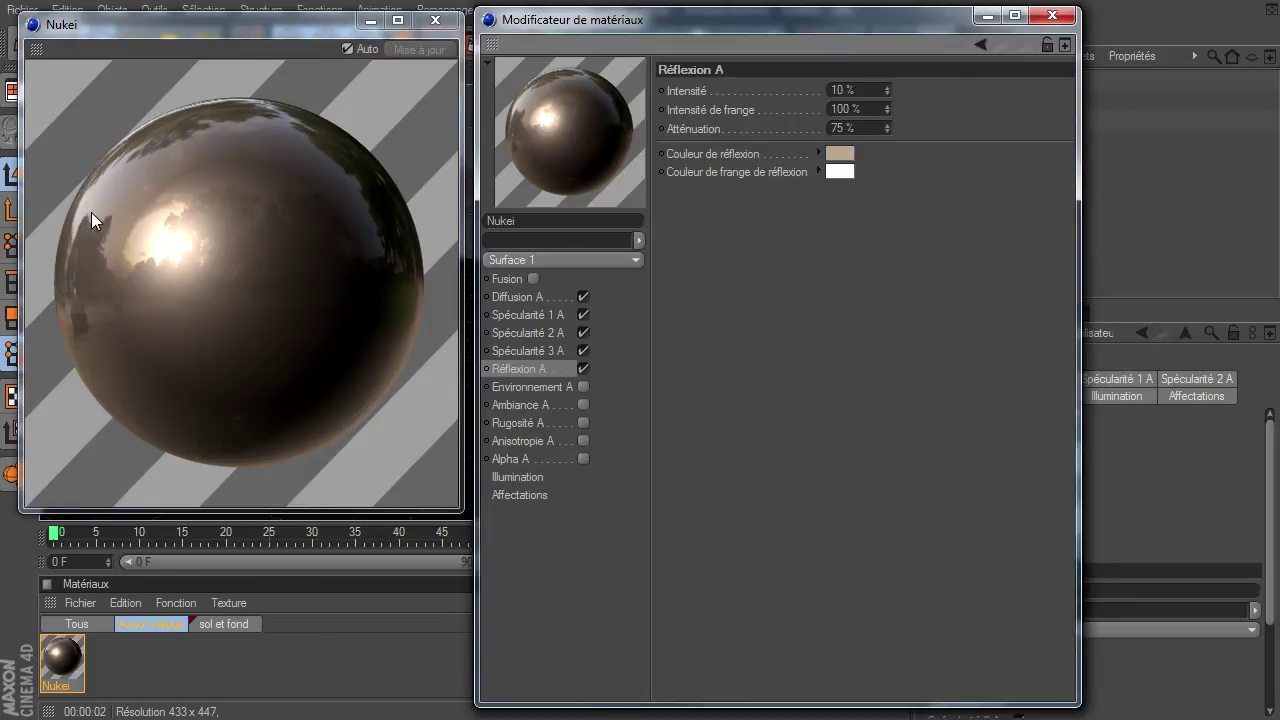
pyautogui.click(880, 106)
pyautogui.write('30')
pyautogui.press('Return')
pyautogui.write('100')
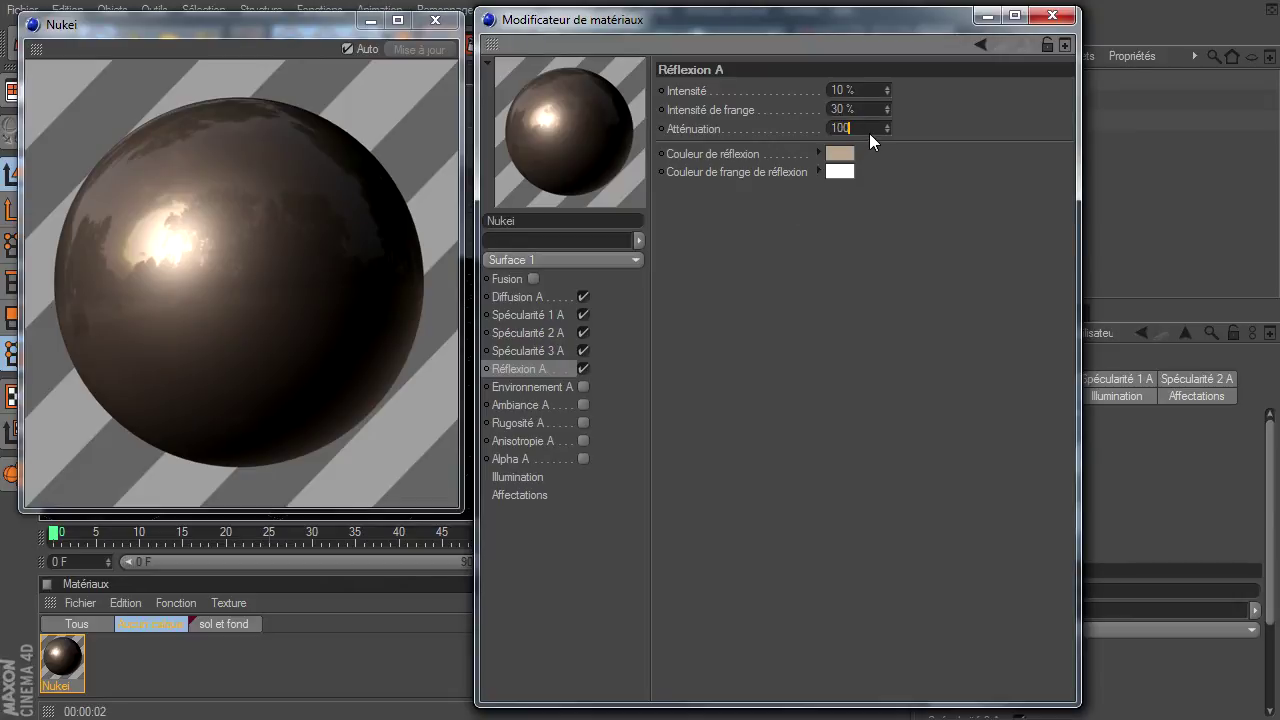
pyautogui.press('Return')
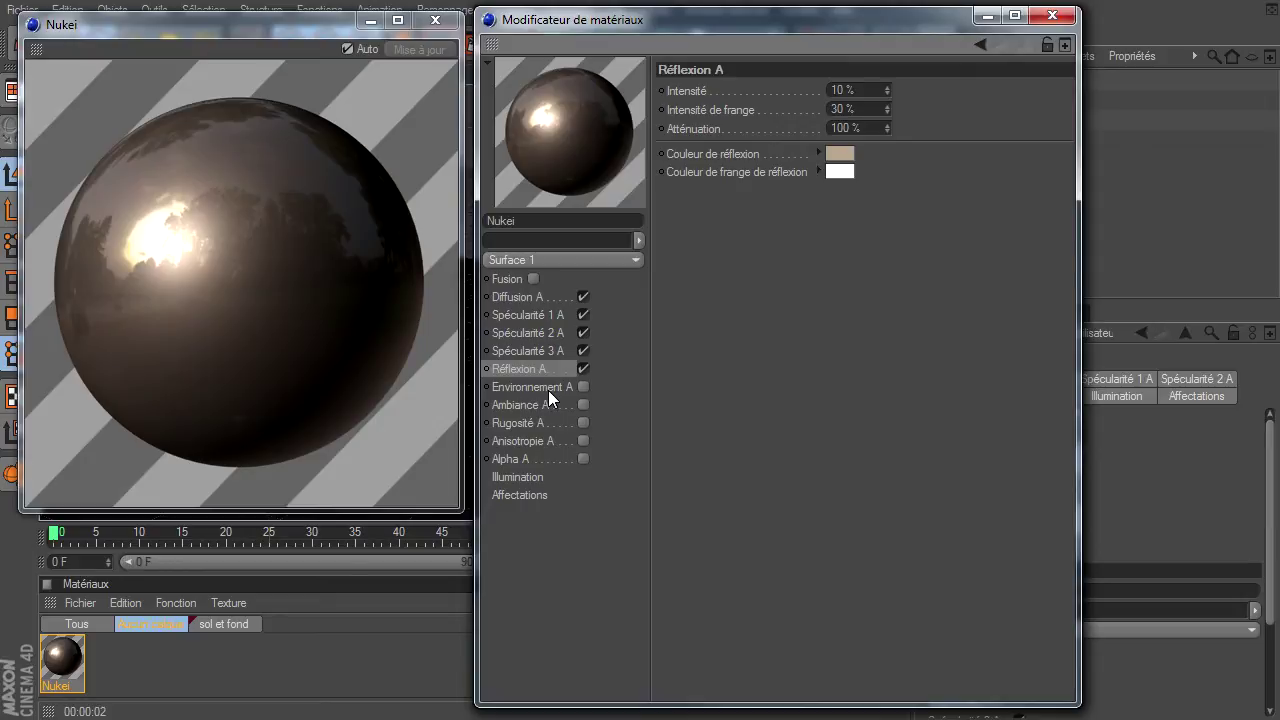
# - Enable the Environnement channel and load studio010.hdr as its image
pyautogui.click(548, 390)
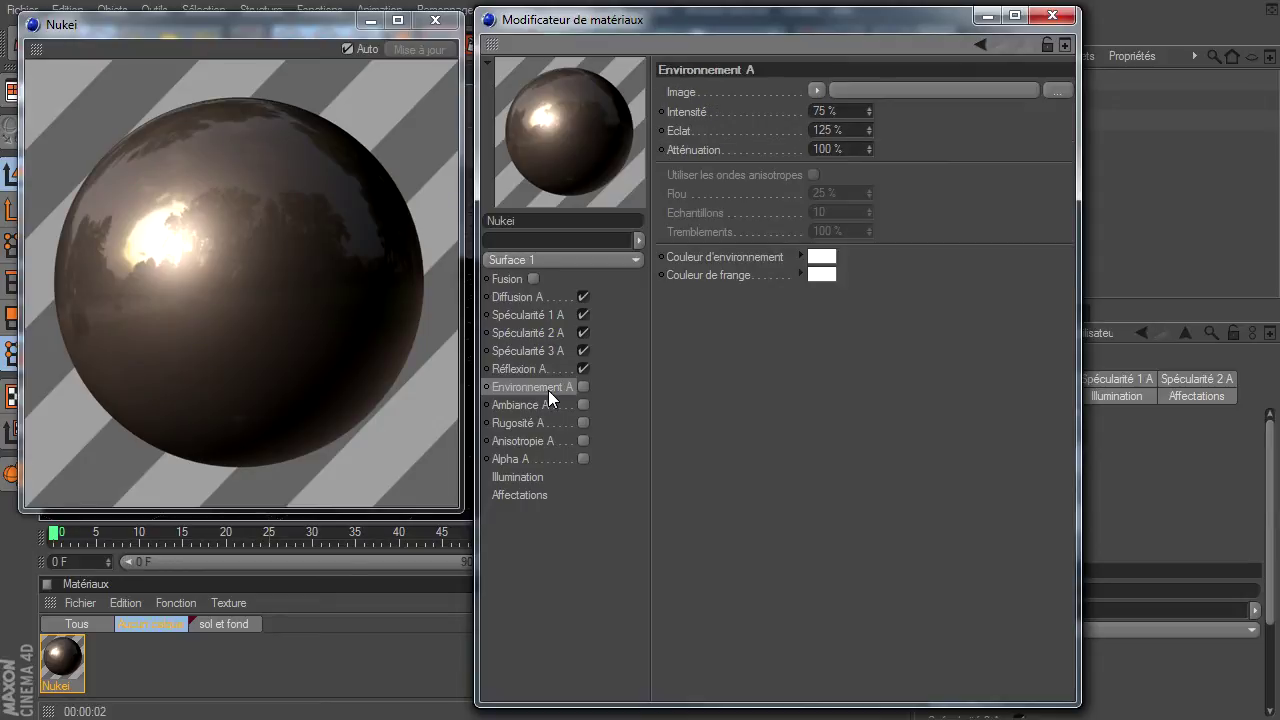
pyautogui.click(584, 387)
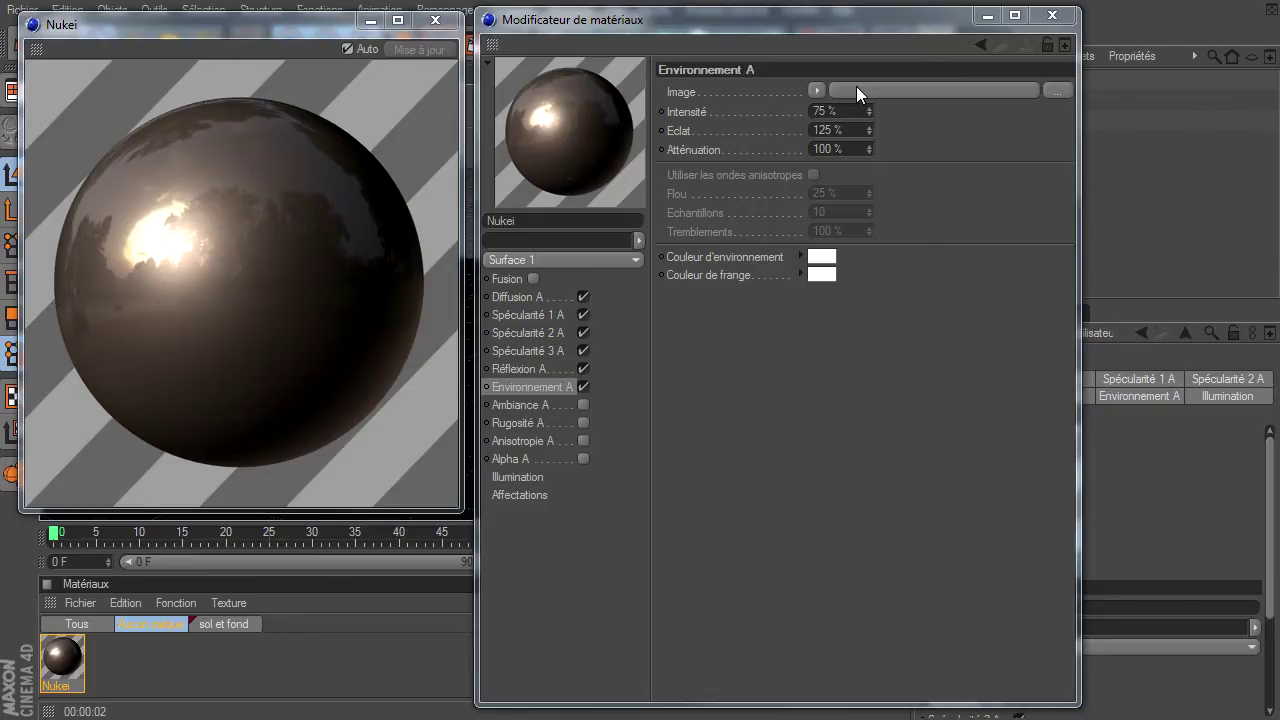
pyautogui.click(1050, 578)
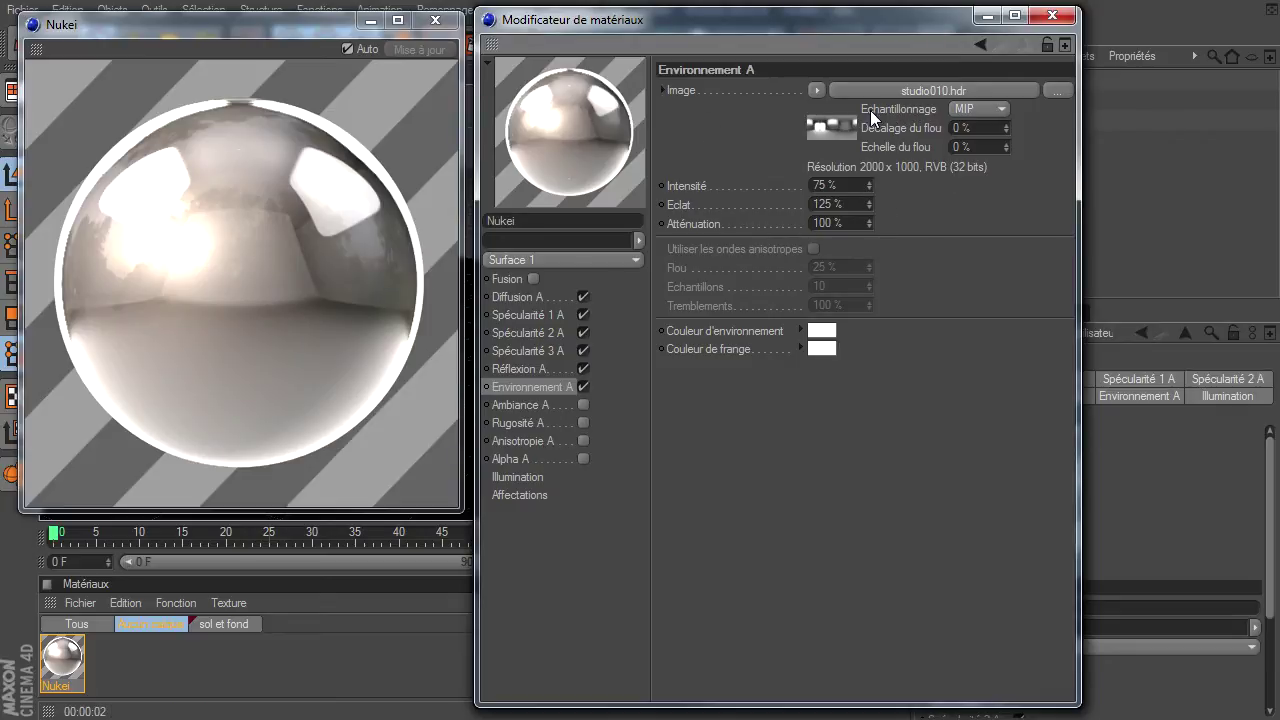
pyautogui.rightClick(829, 120)
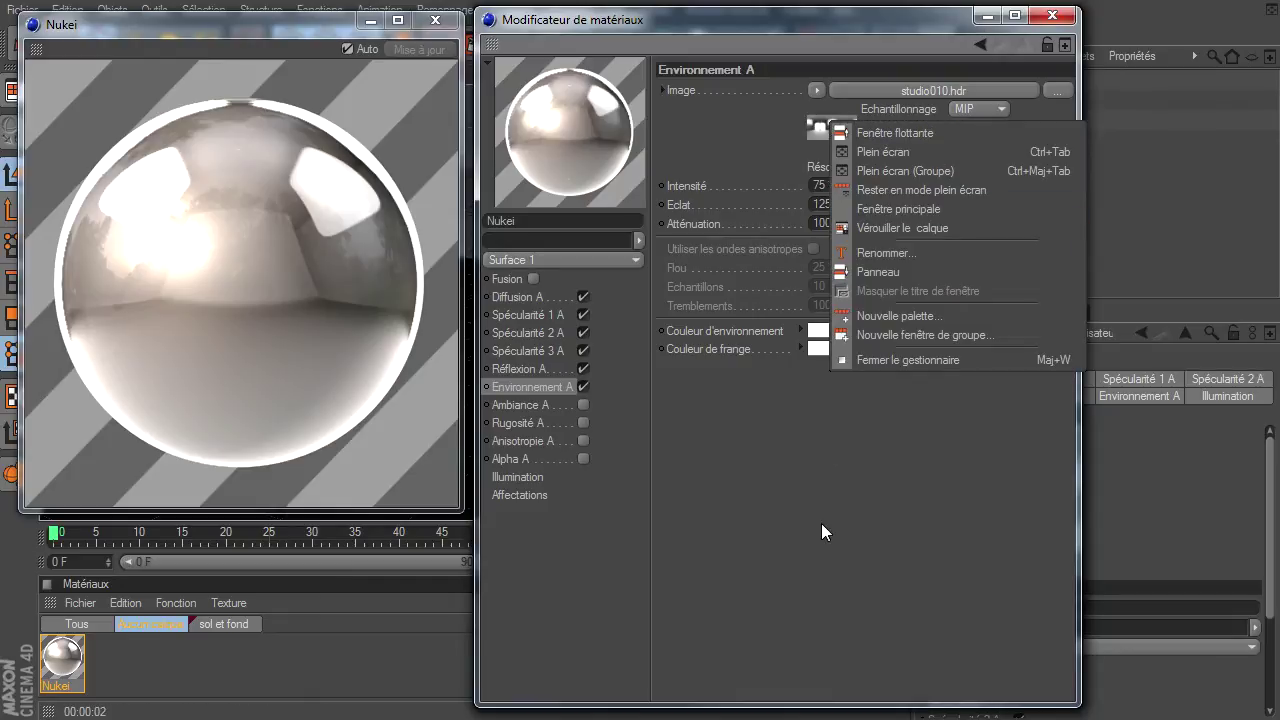
pyautogui.click(769, 402)
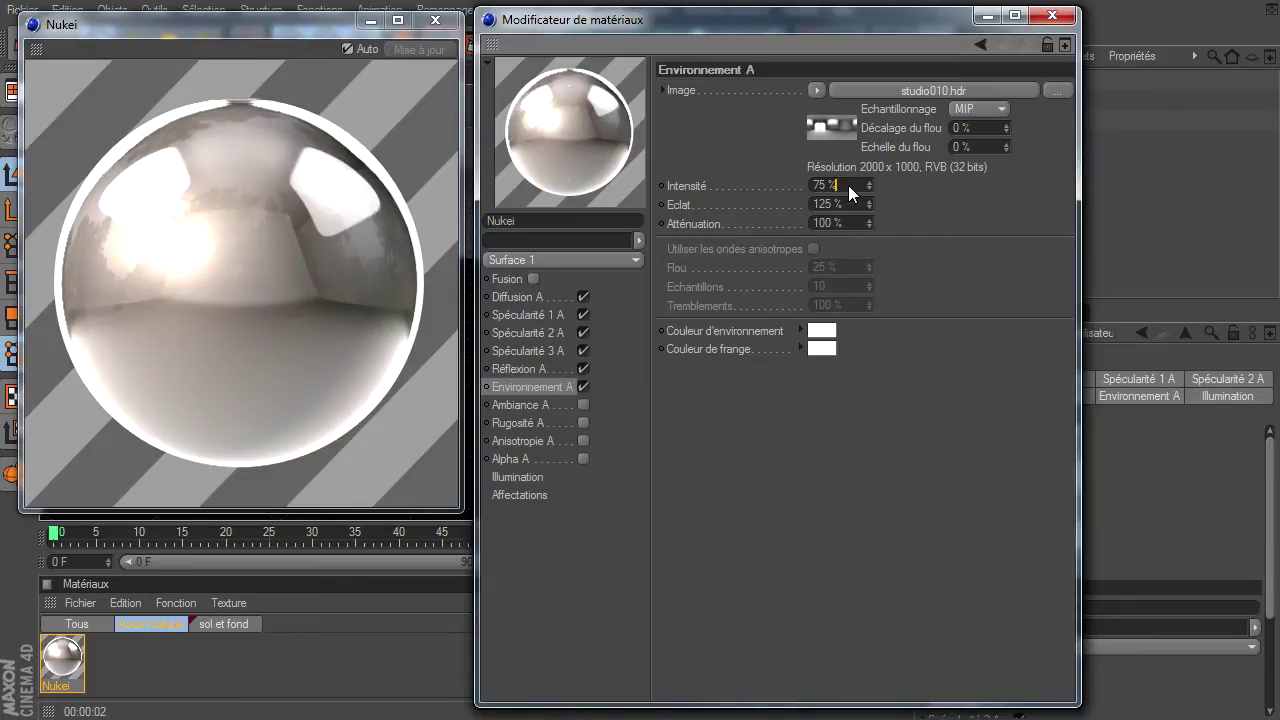
# - Set the environment Intensité to 5 % and Eclat to 30 %
pyautogui.press('Return')
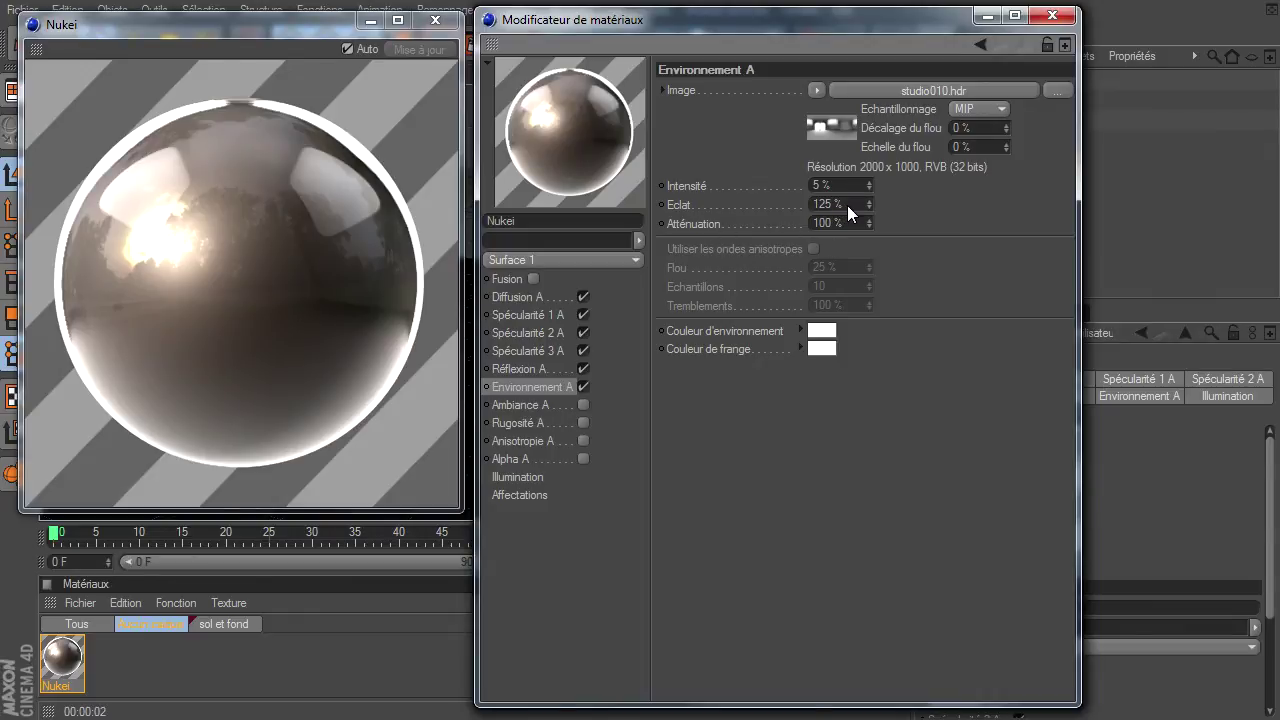
pyautogui.write('30')
pyautogui.press('Return')
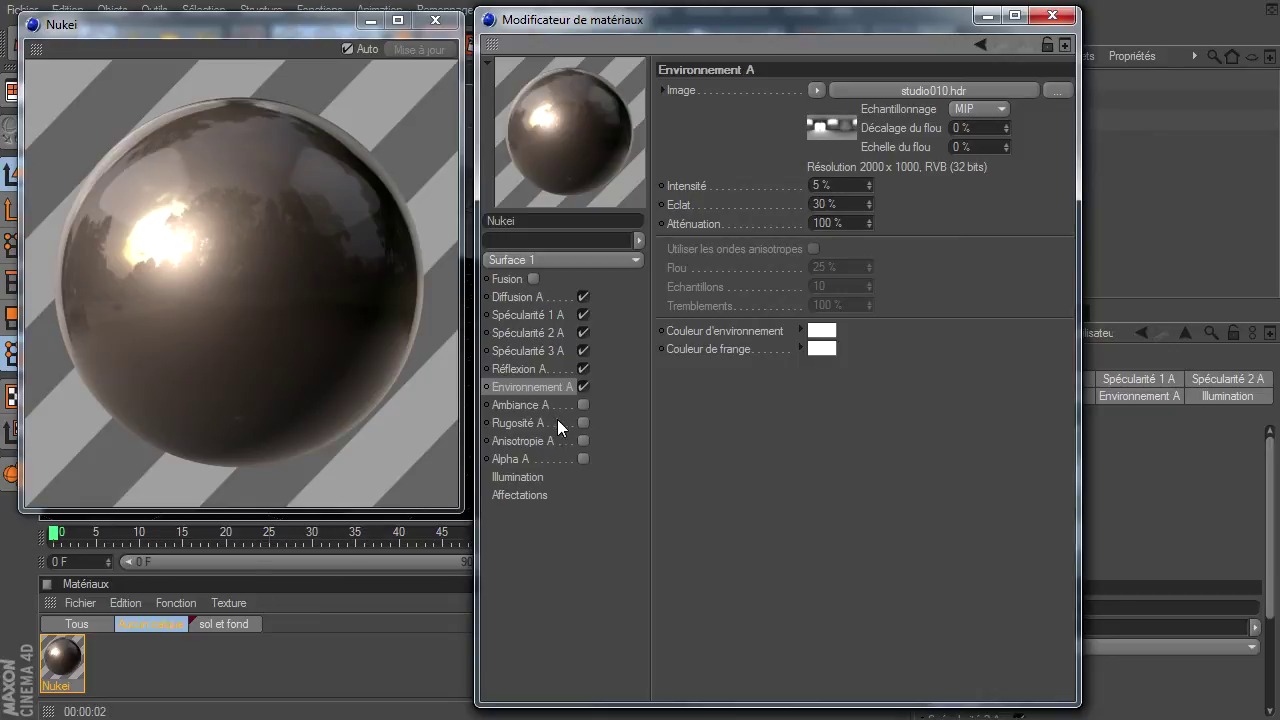
# - Enable Rugosité on Surface 1 with the Bruit (boîtes) noise
pyautogui.click(583, 424)
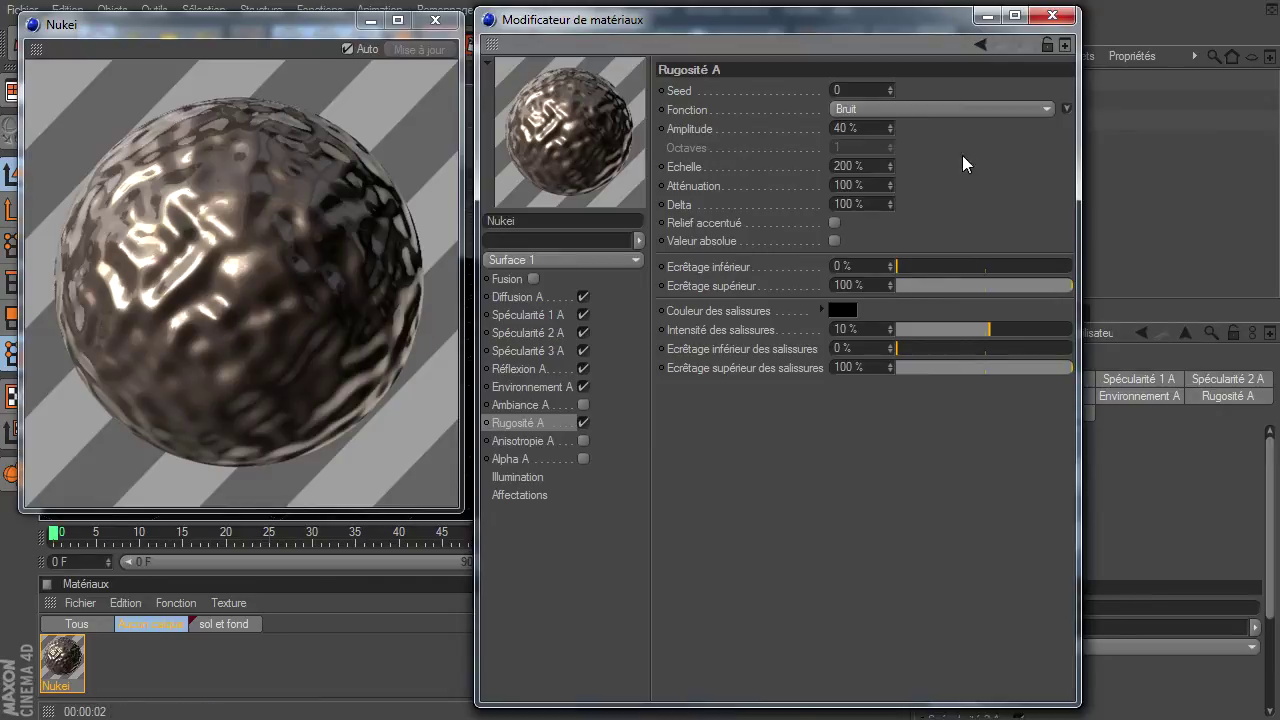
pyautogui.click(953, 115)
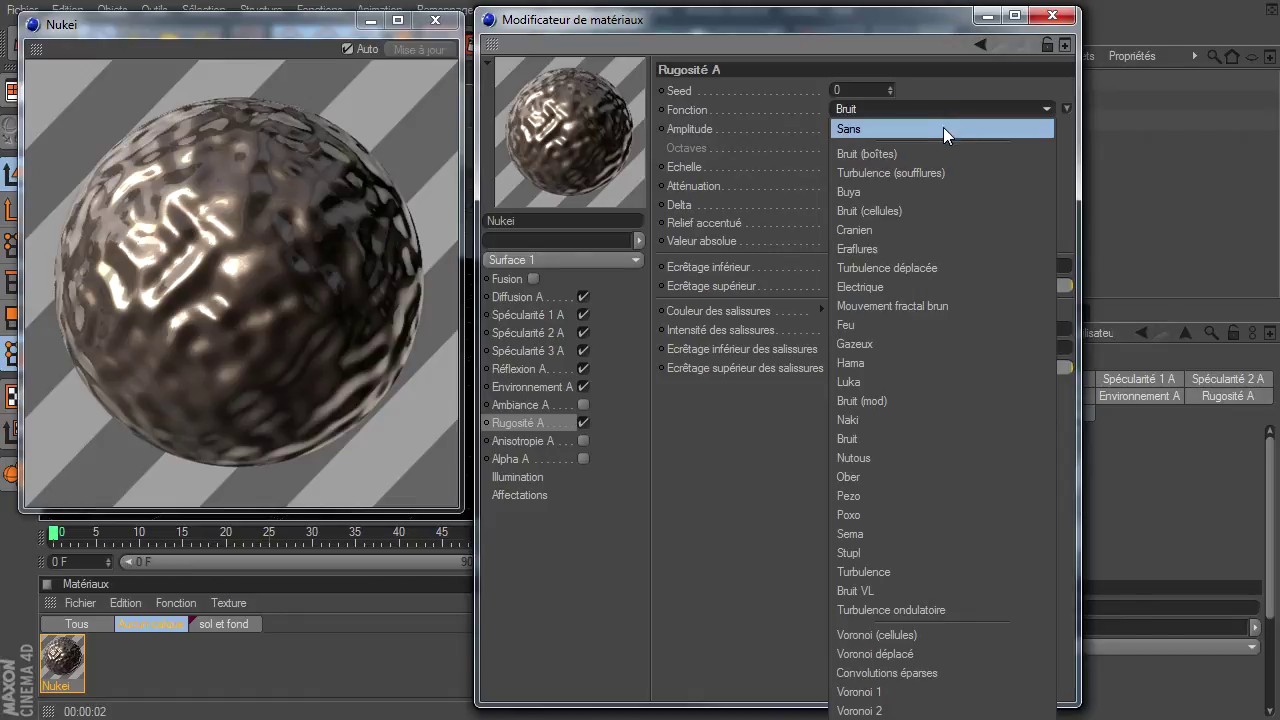
pyautogui.click(924, 153)
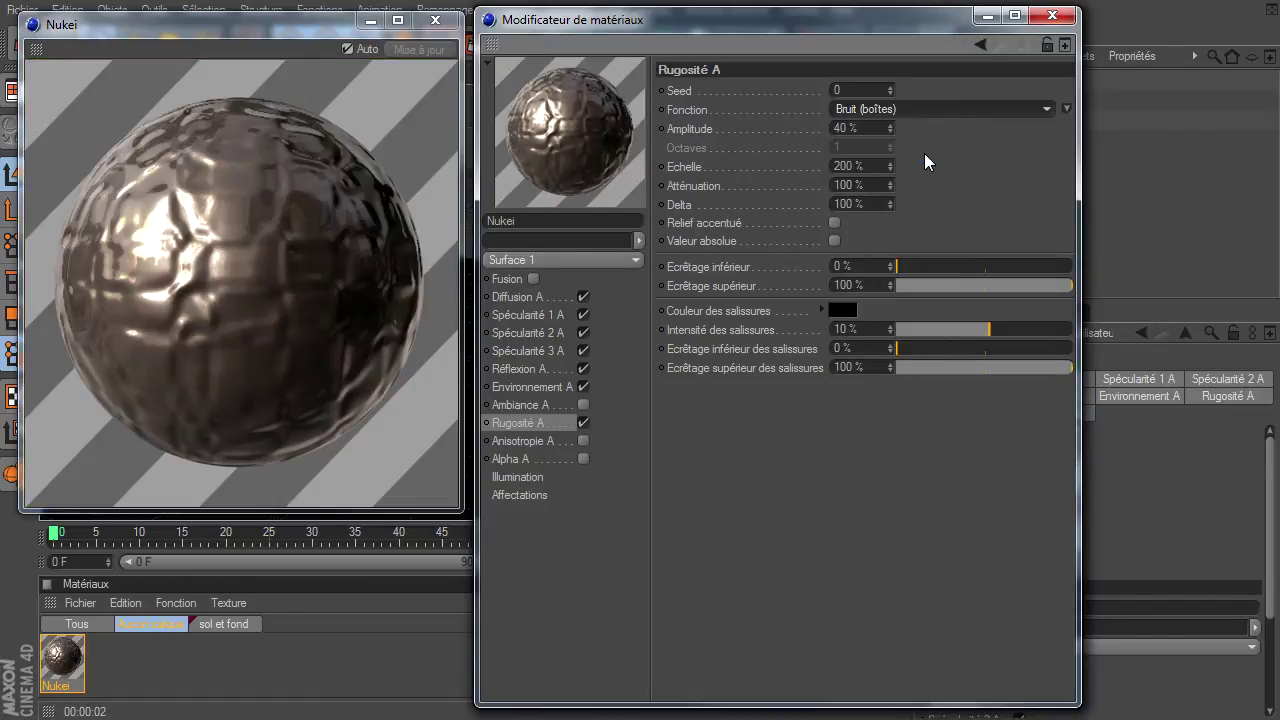
# - Preview Turbulence (soufflures), Buya, Bruit (cellules), Cranien, Eraflures and Turbulence déplacée noises
pyautogui.press('Down')
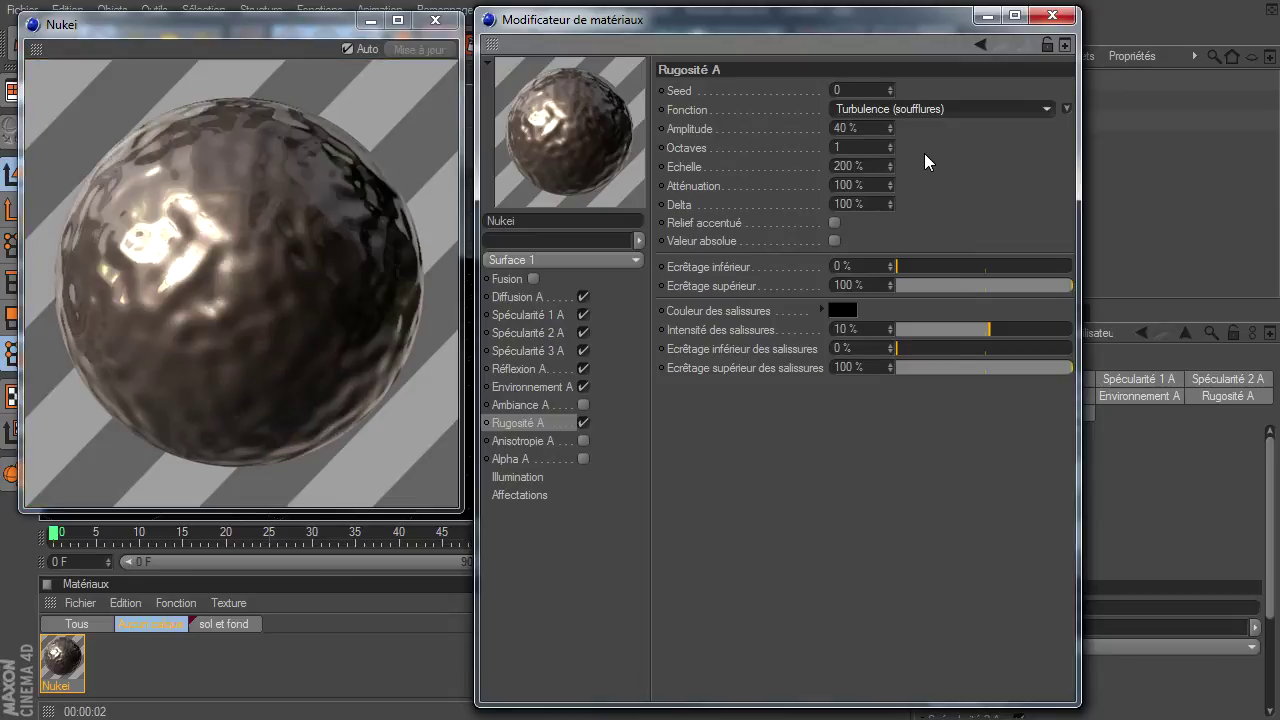
pyautogui.press('Down')
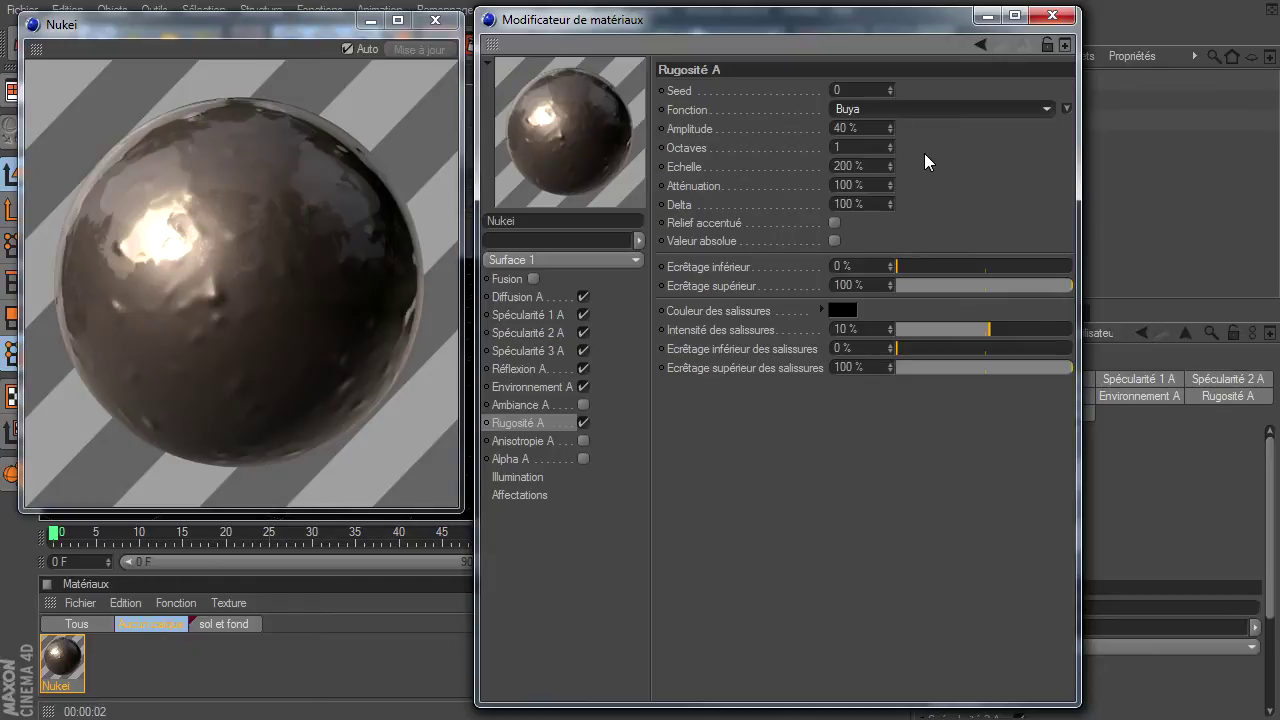
pyautogui.press('Down')
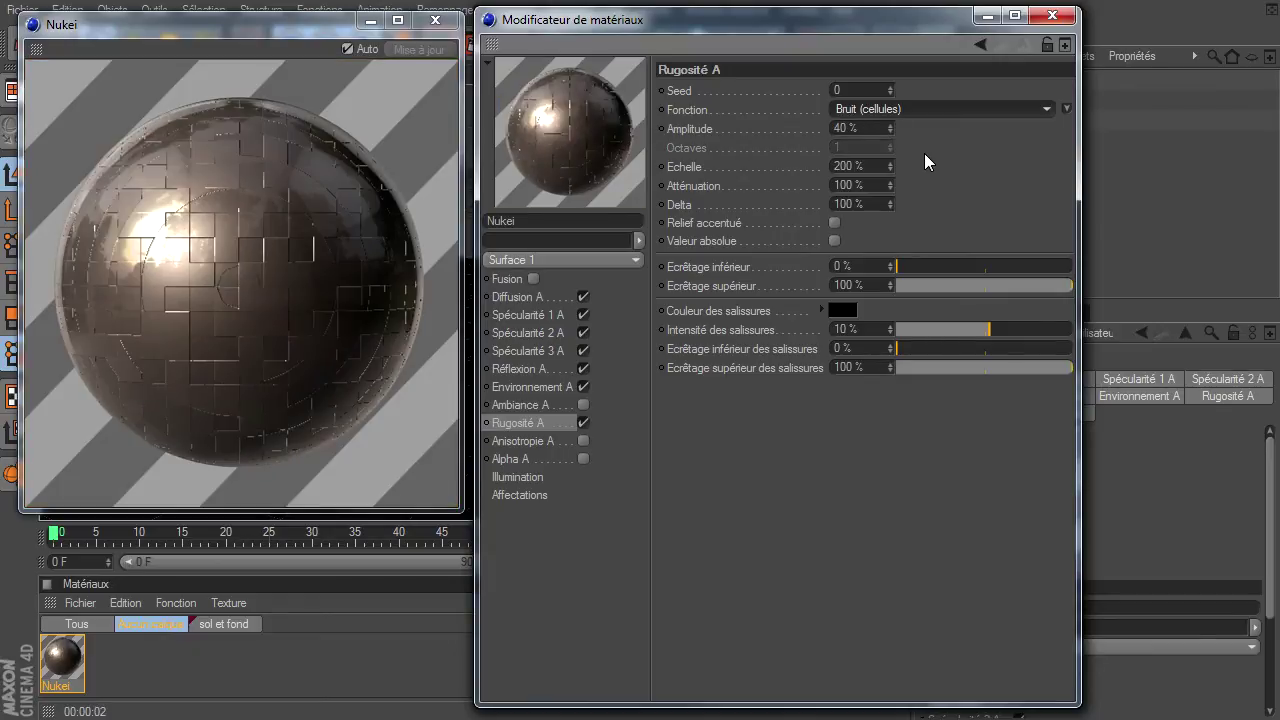
pyautogui.press('Down')
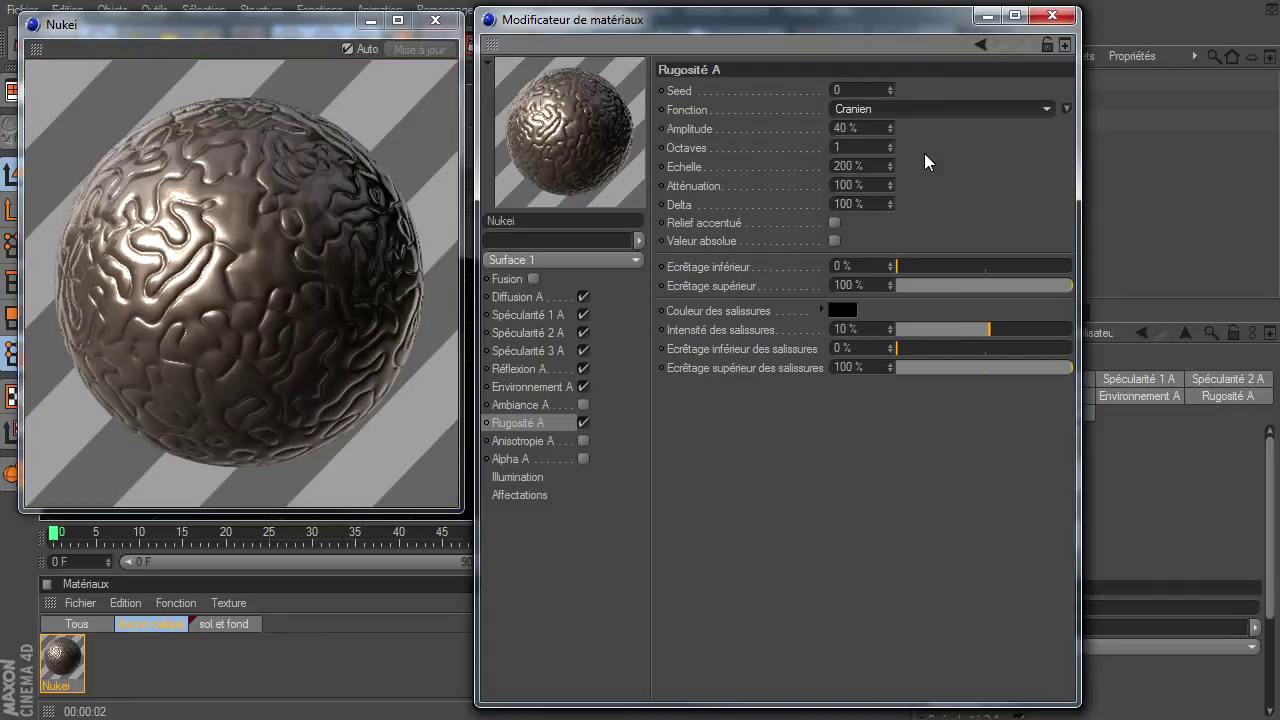
pyautogui.press('Down')
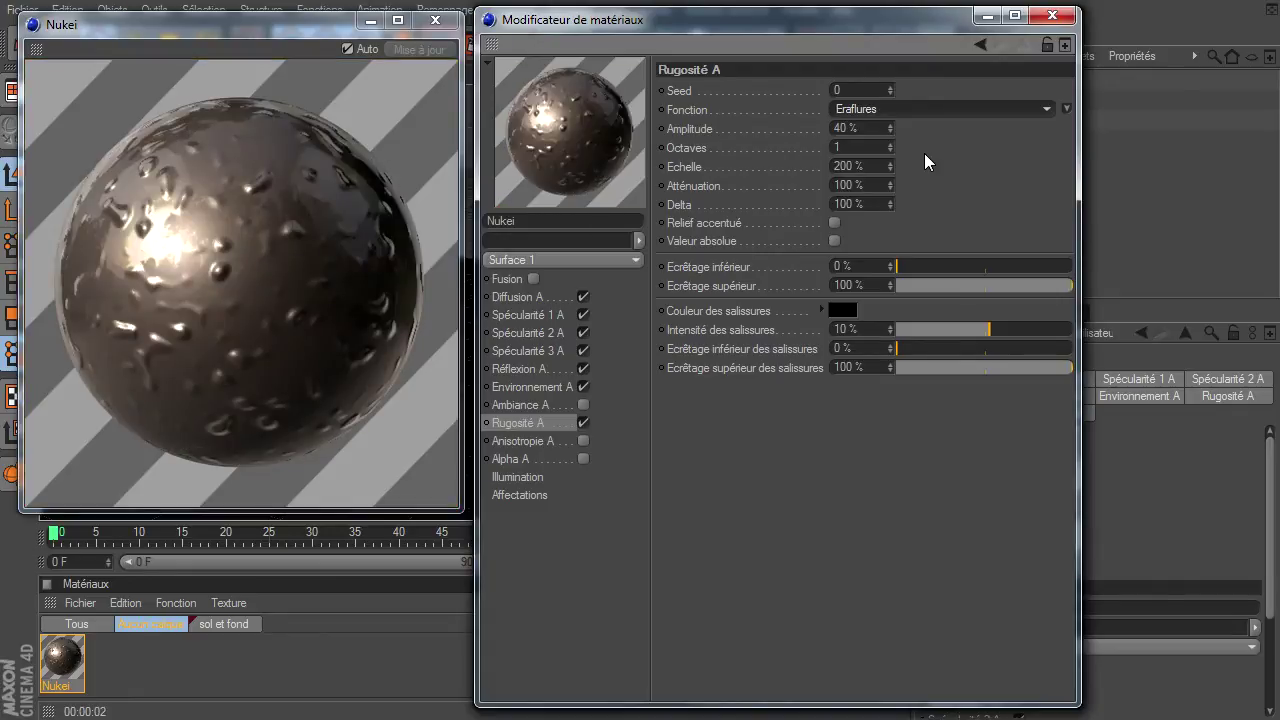
pyautogui.press('Down')
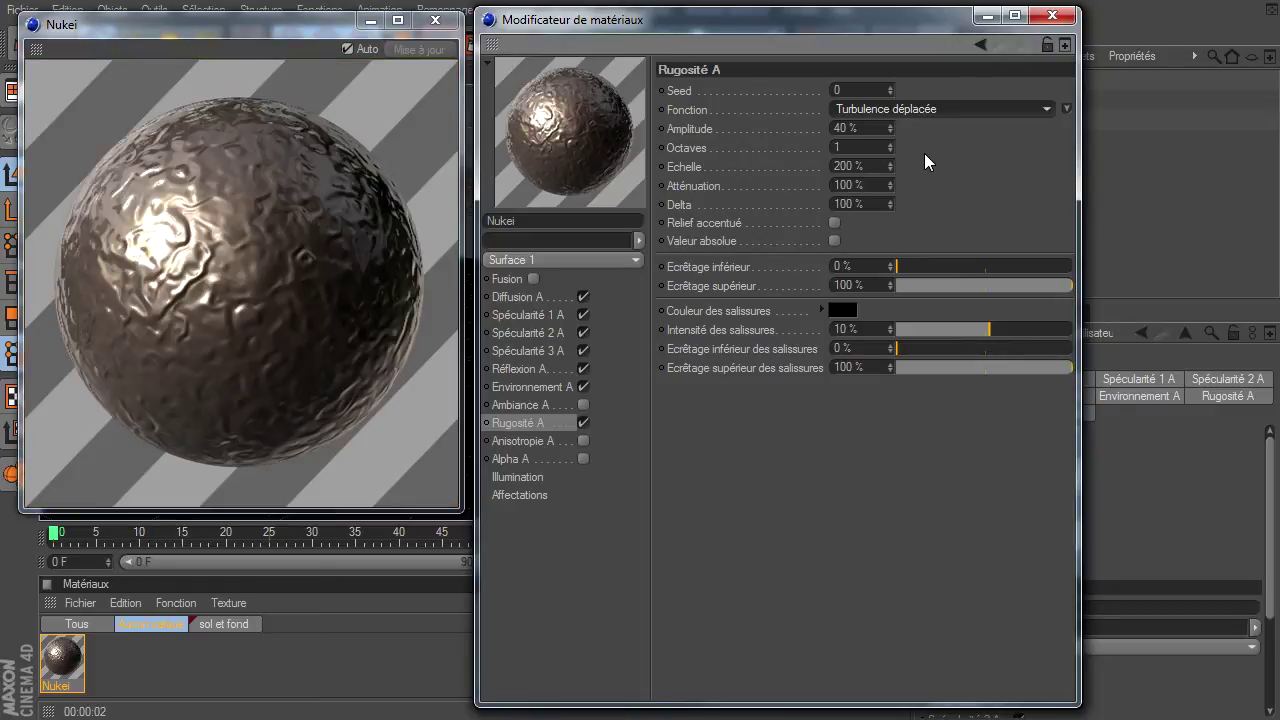
# - Preview roughness noises from Zada through the Voronoi variants to Stupl
pyautogui.click(970, 108)
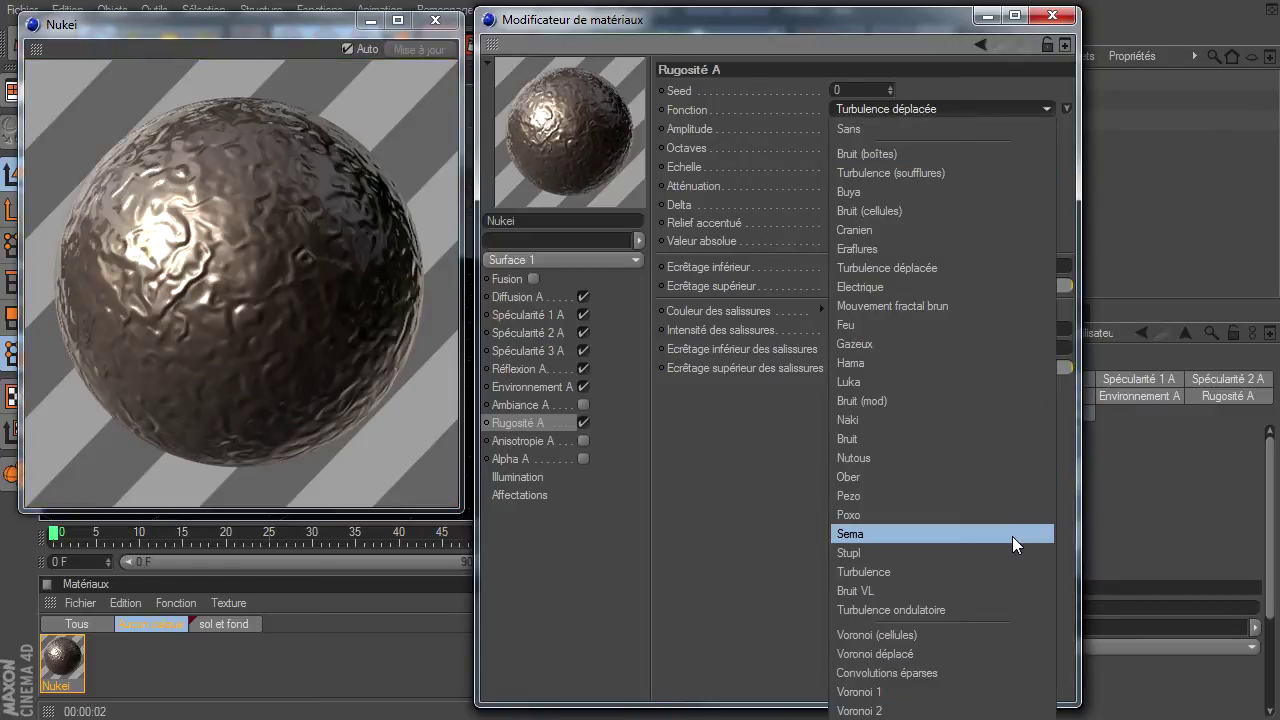
pyautogui.click(870, 710)
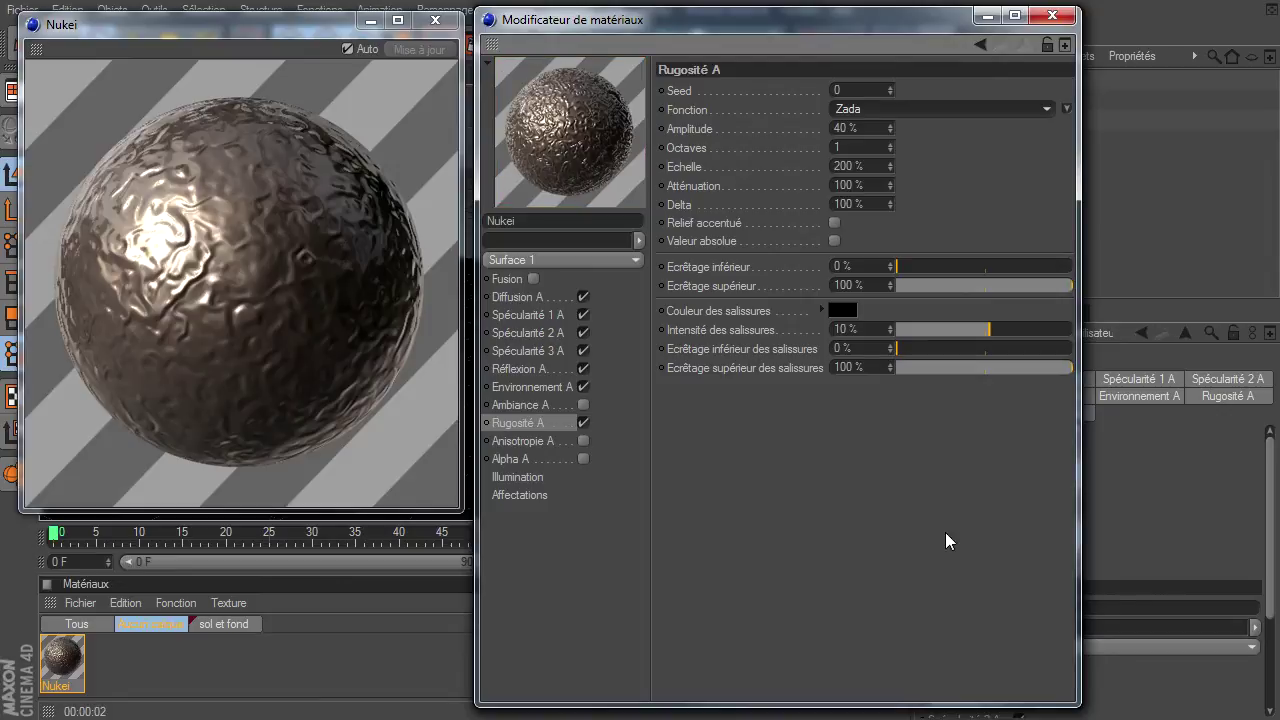
pyautogui.press('Up')
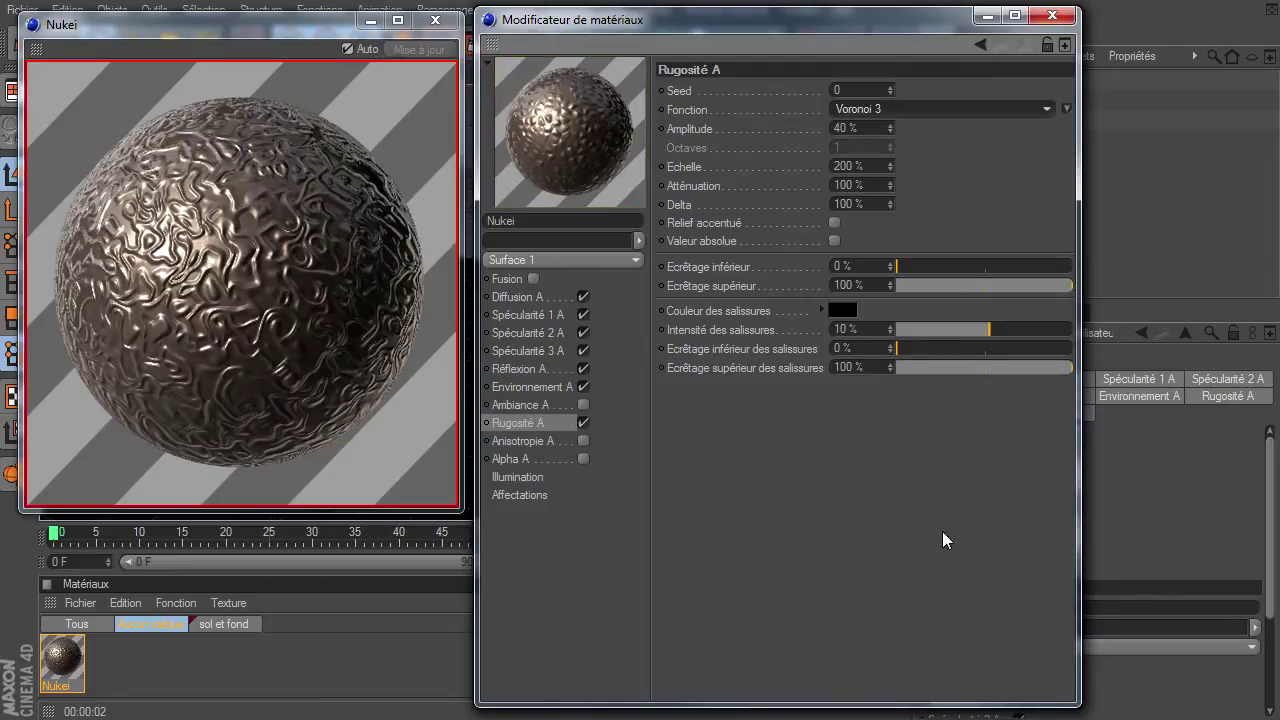
pyautogui.press('Up')
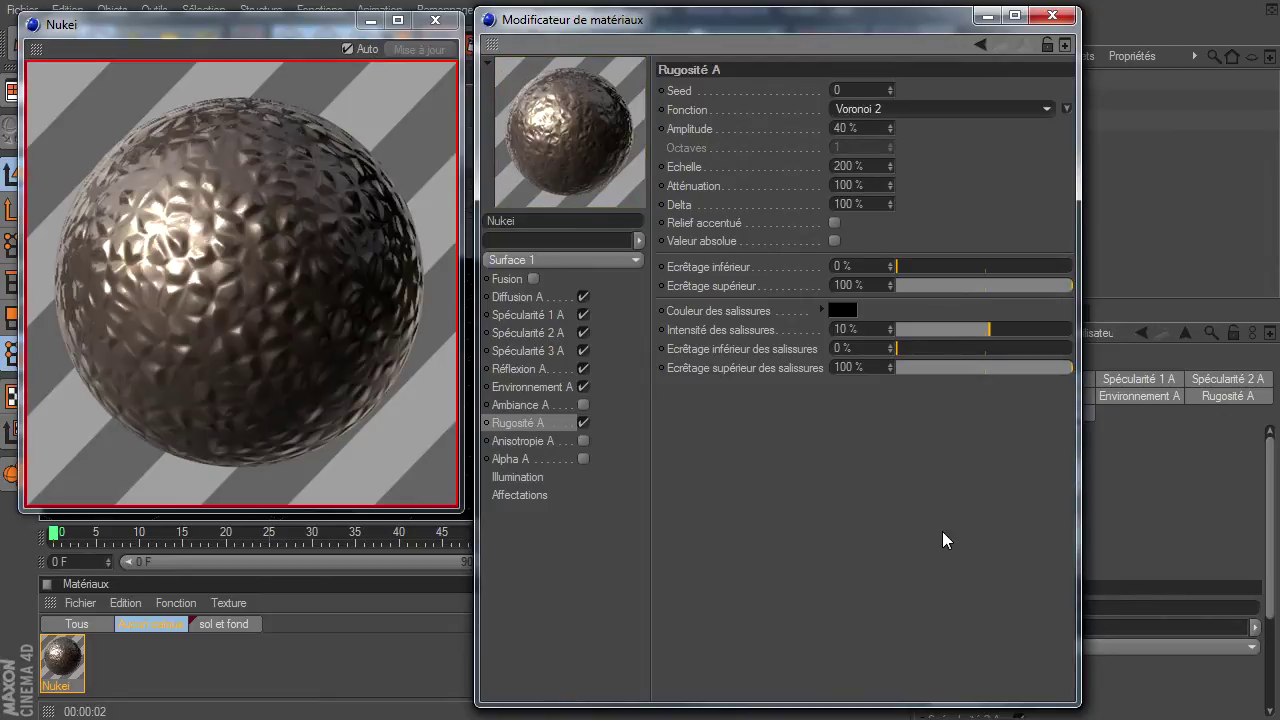
pyautogui.press('Up')
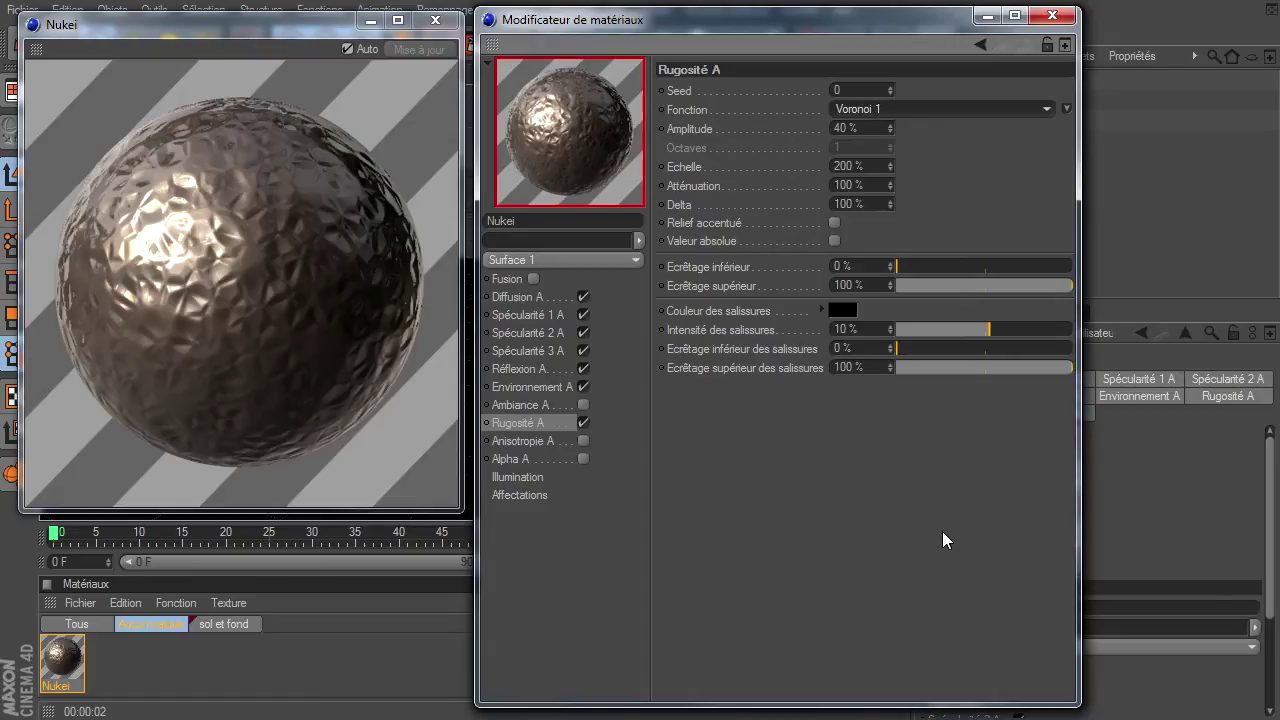
pyautogui.press('Up')
pyautogui.press('Down')
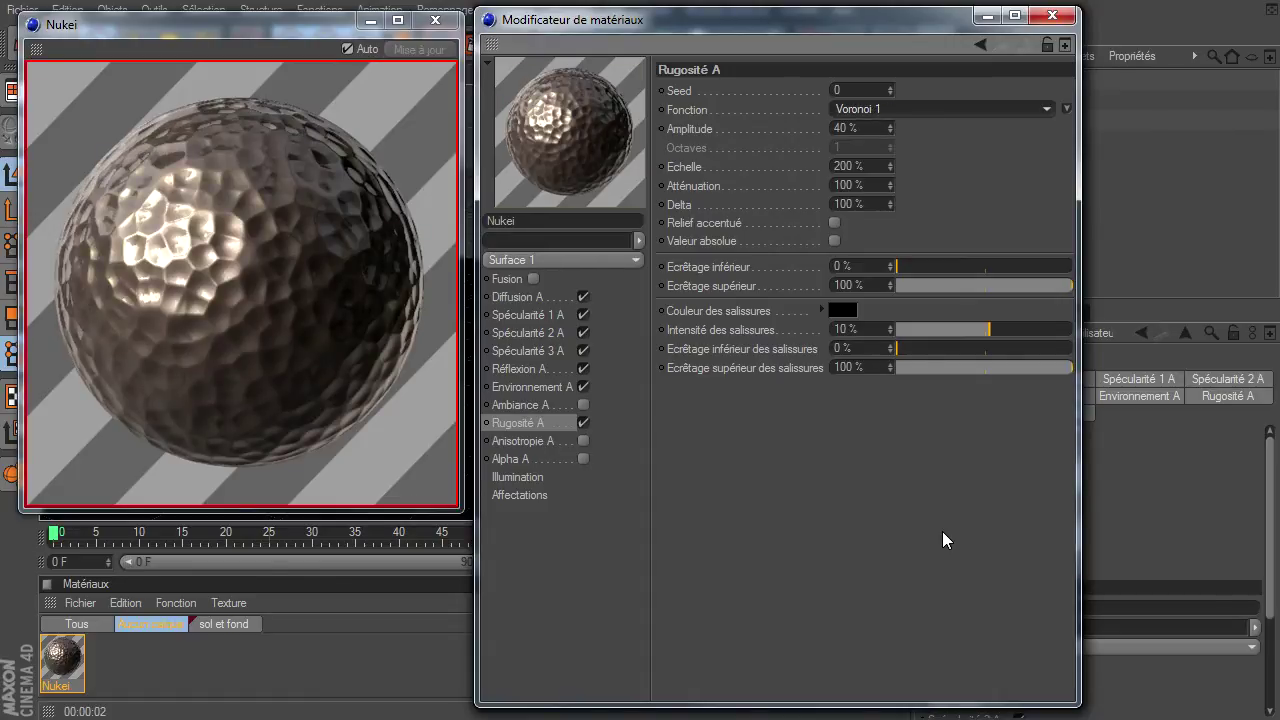
pyautogui.press('Up')
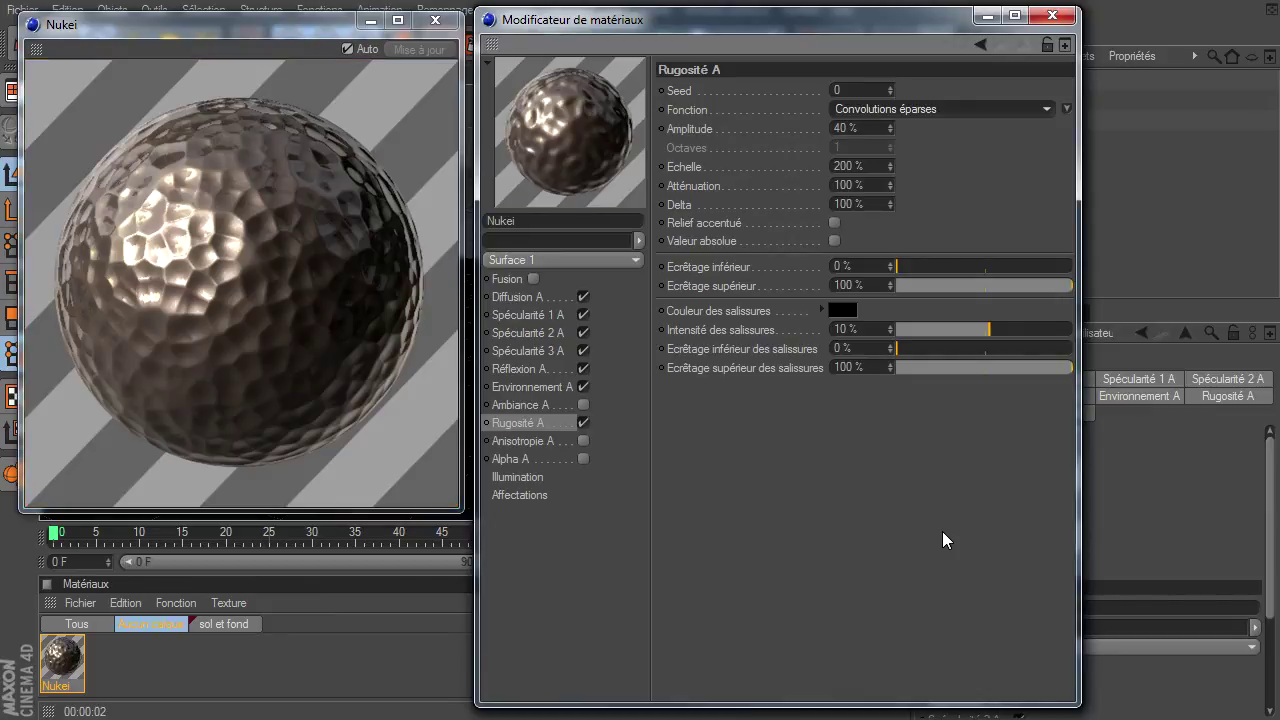
pyautogui.press('Up')
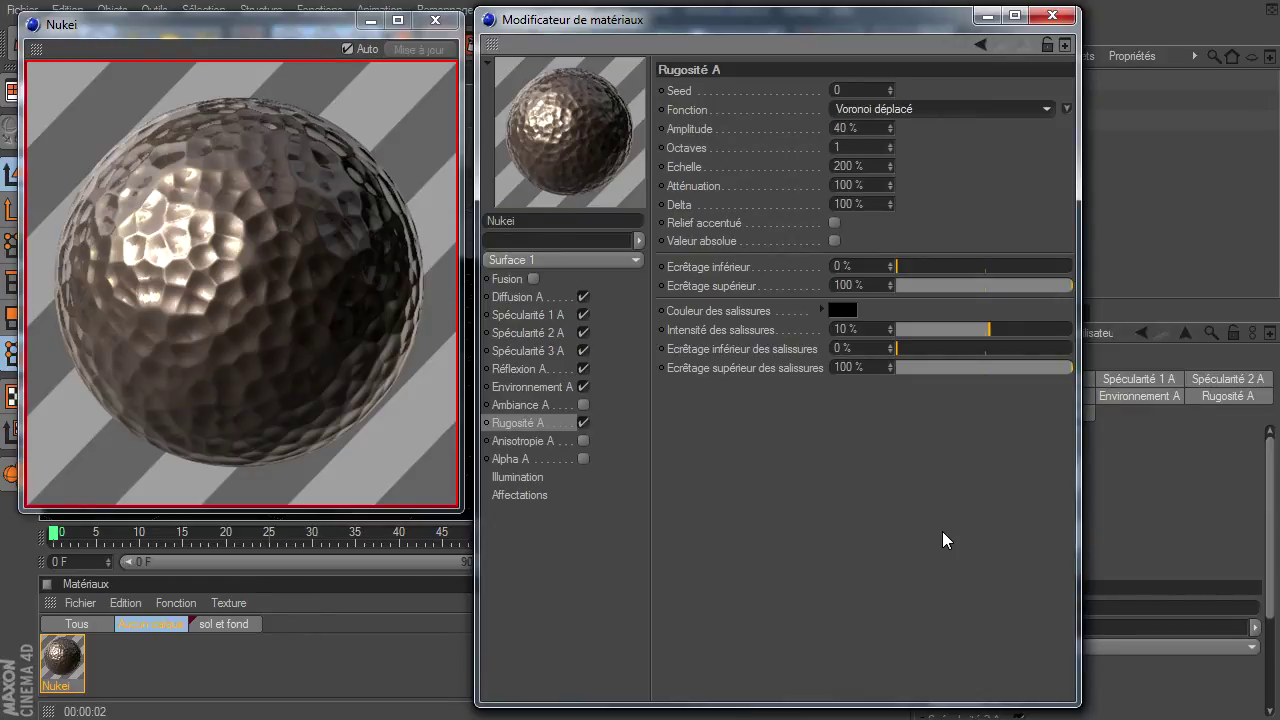
pyautogui.press('Up')
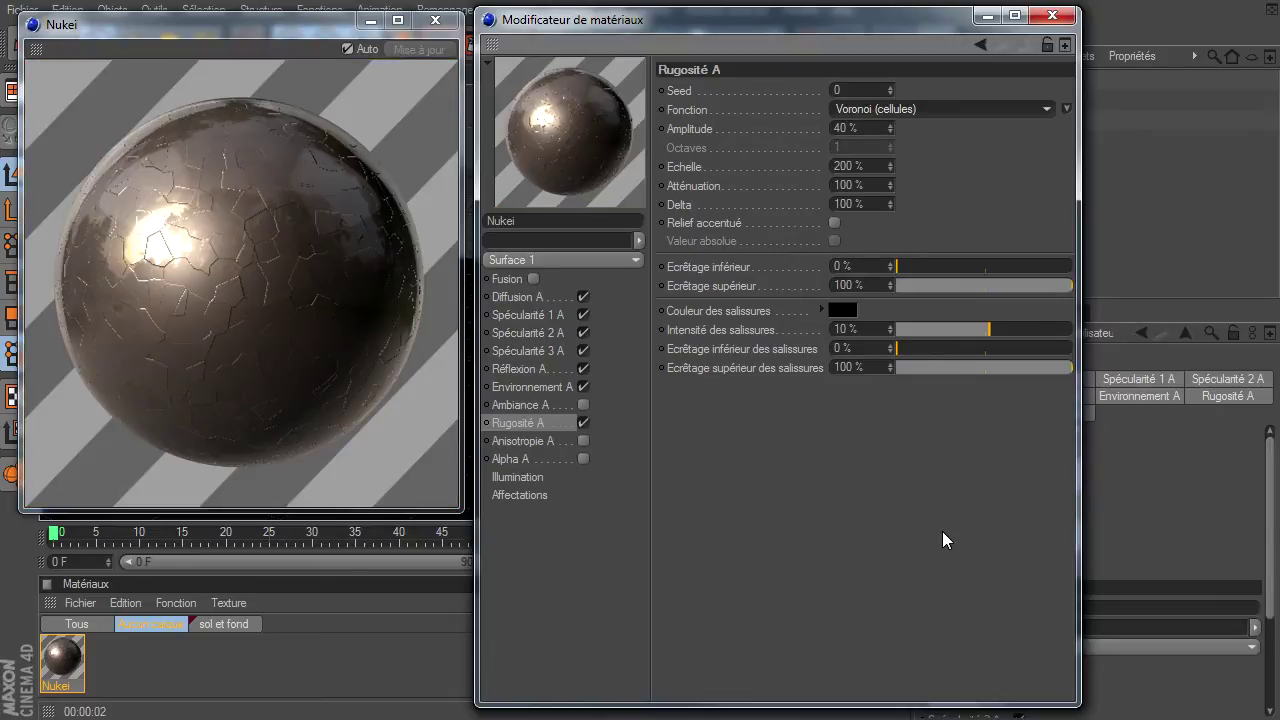
pyautogui.press('Up')
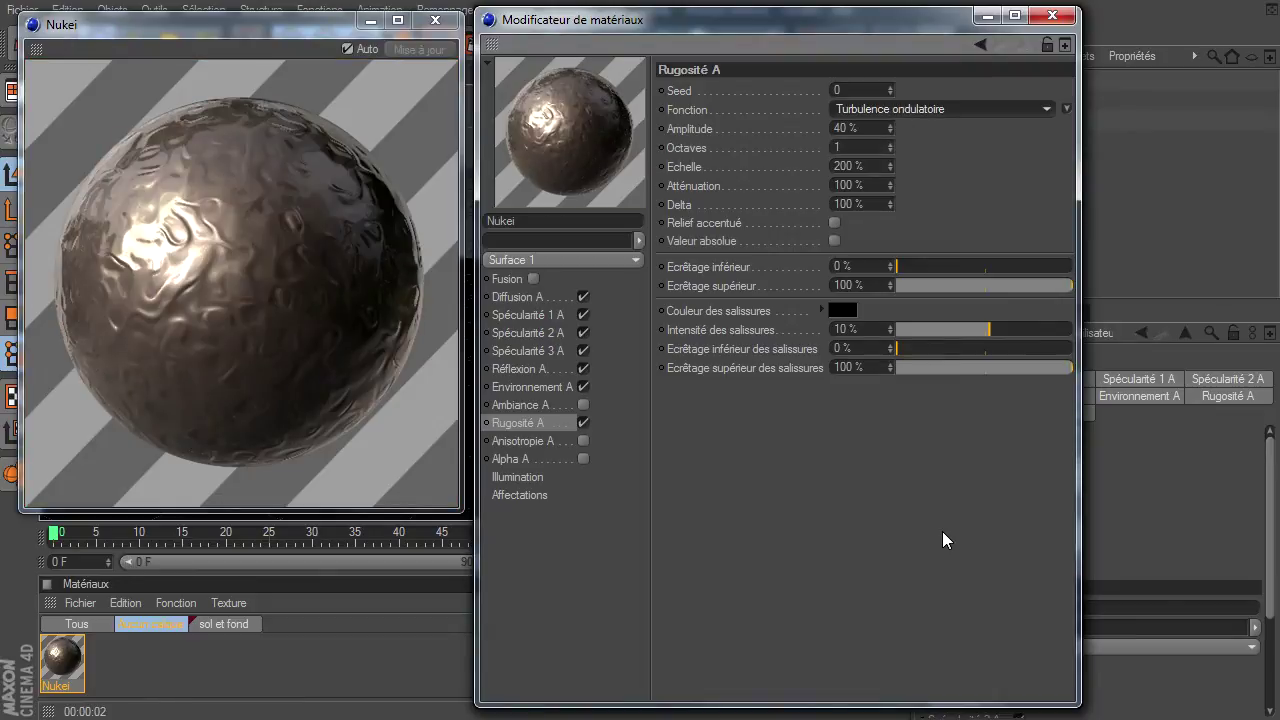
pyautogui.press('Up')
pyautogui.press('Up')
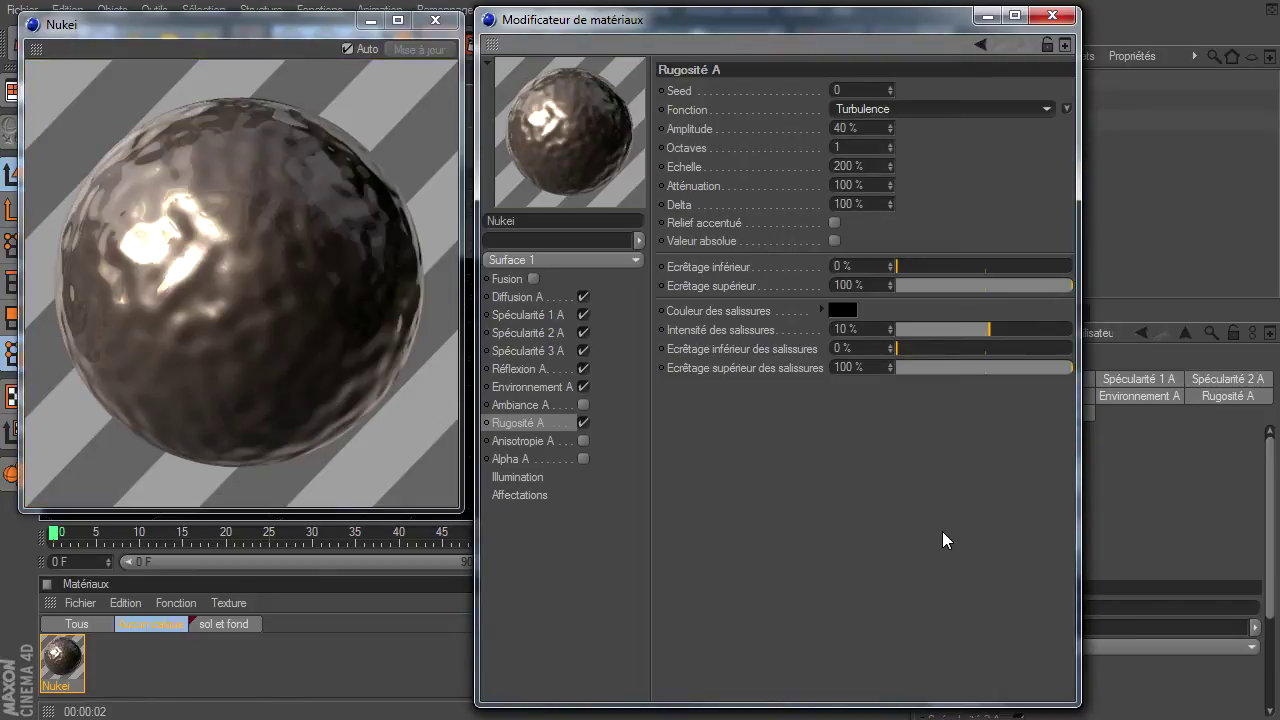
pyautogui.press('Up')
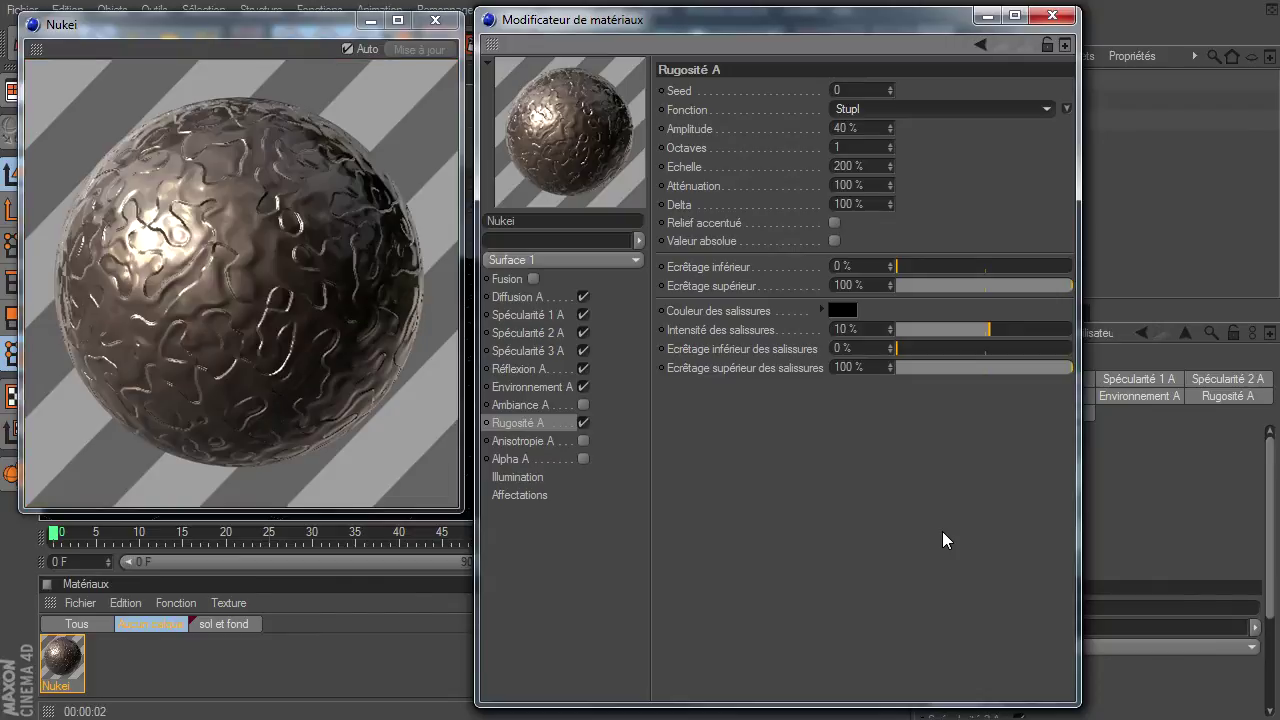
pyautogui.press('Up')
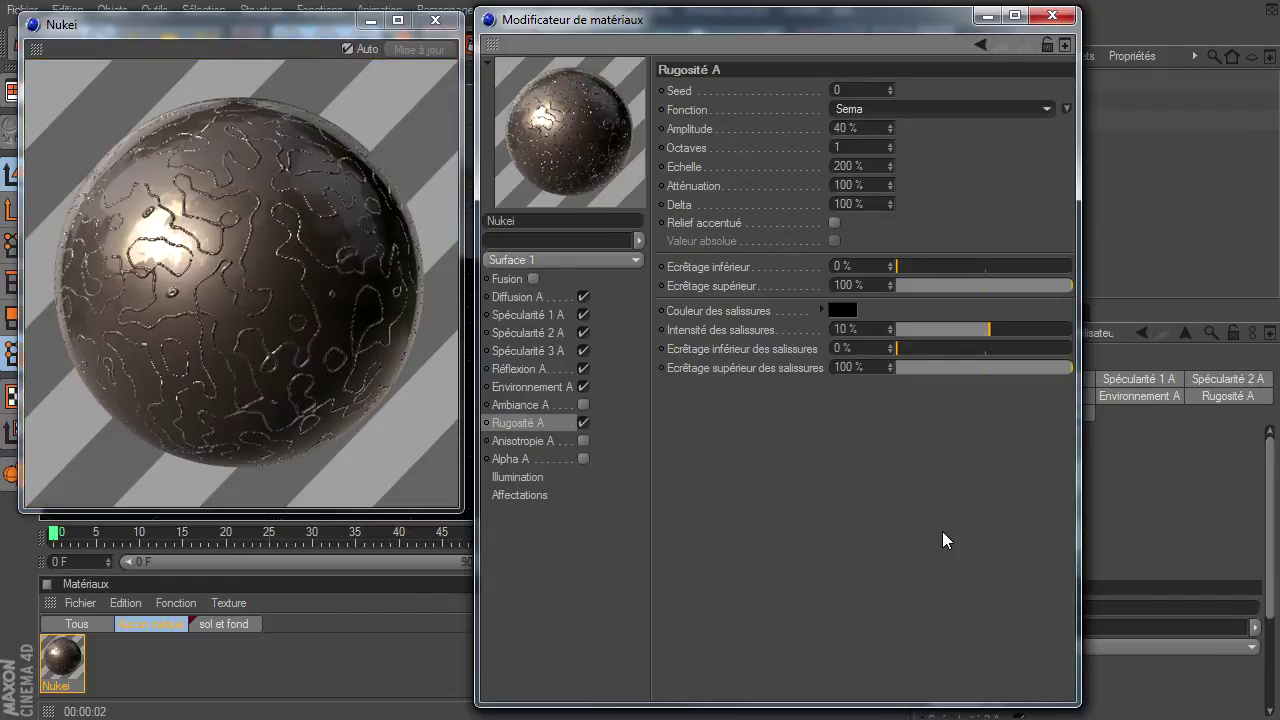
# - Set the roughness noise to Voronoi (cellules) with 15 % Amplitude
pyautogui.click(995, 110)
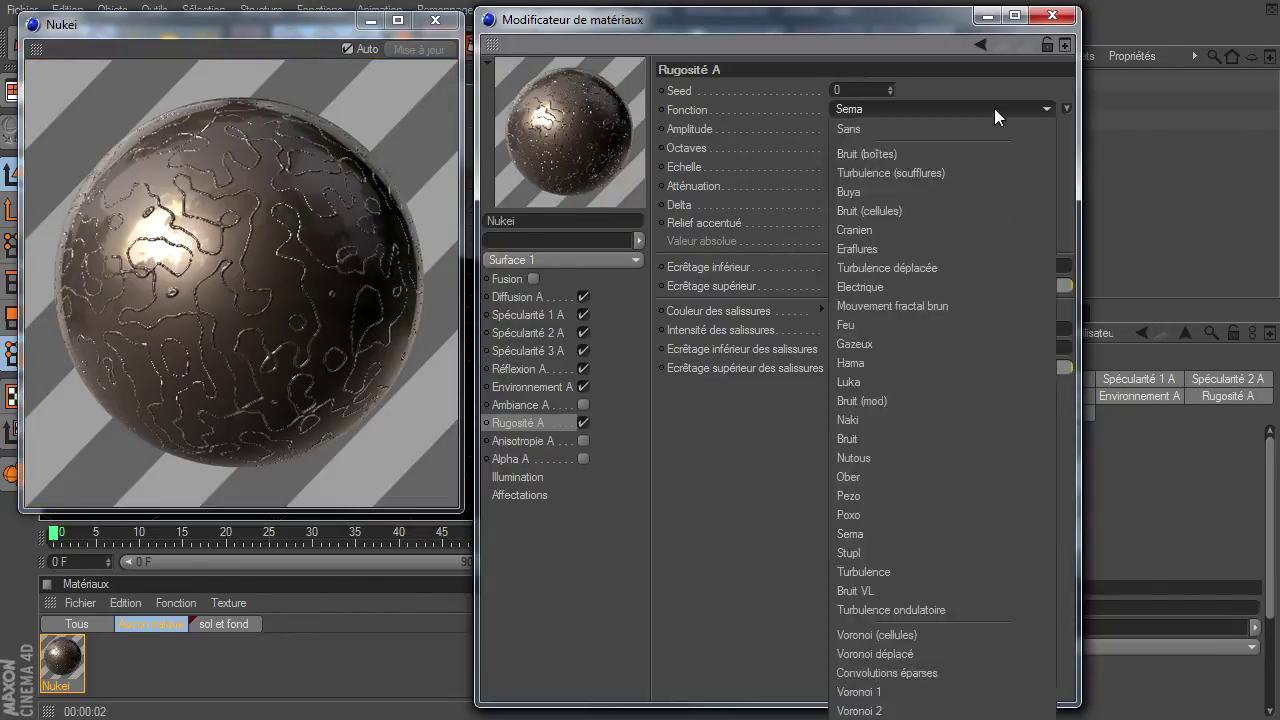
pyautogui.click(954, 659)
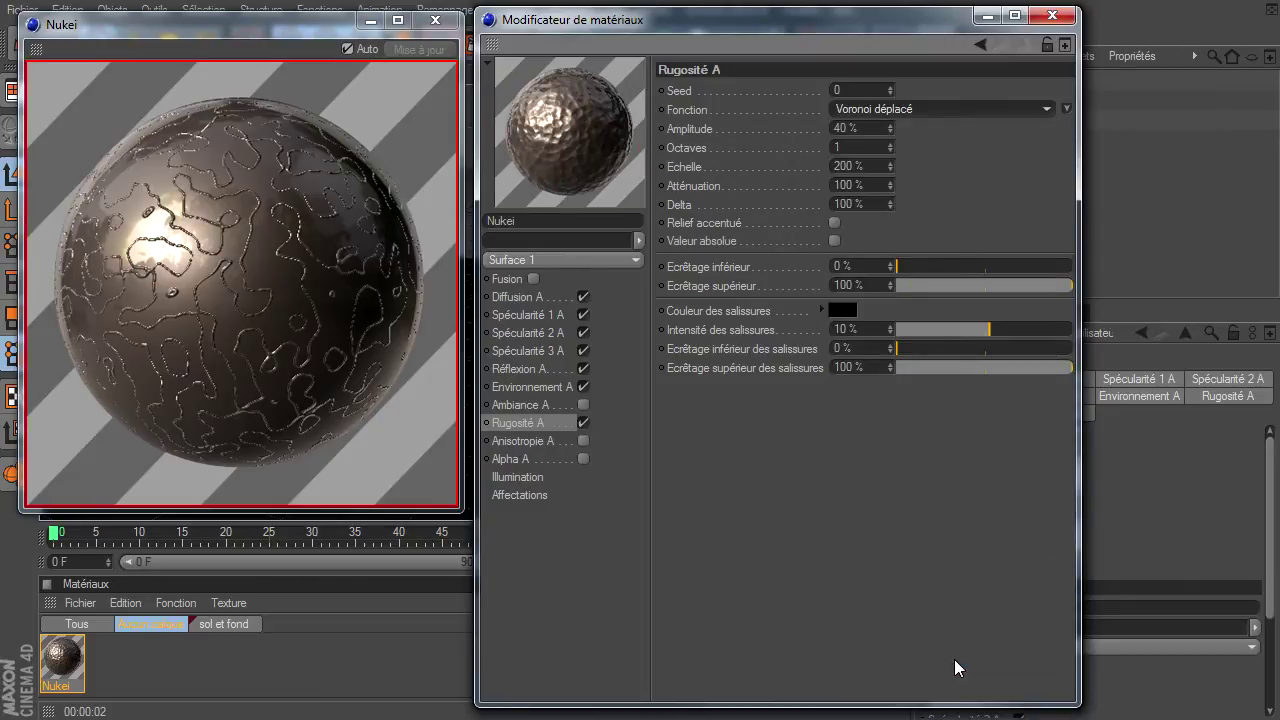
pyautogui.press('Up')
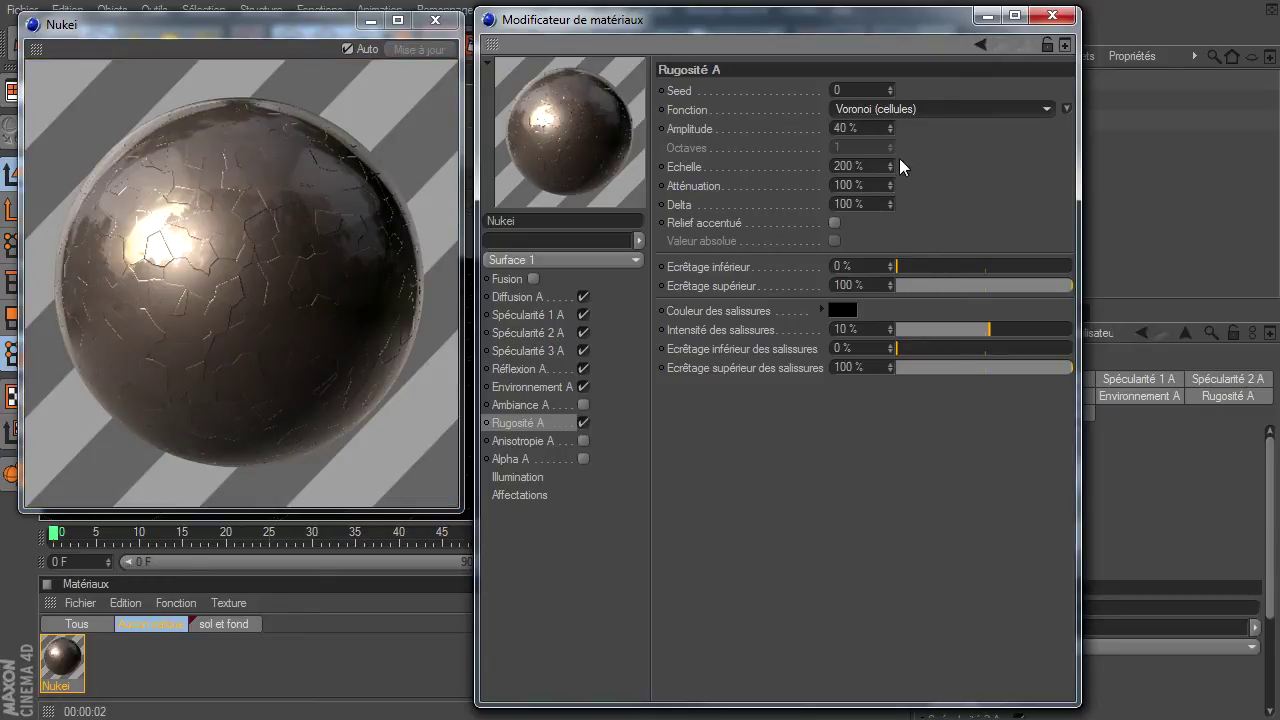
pyautogui.doubleClick(854, 129)
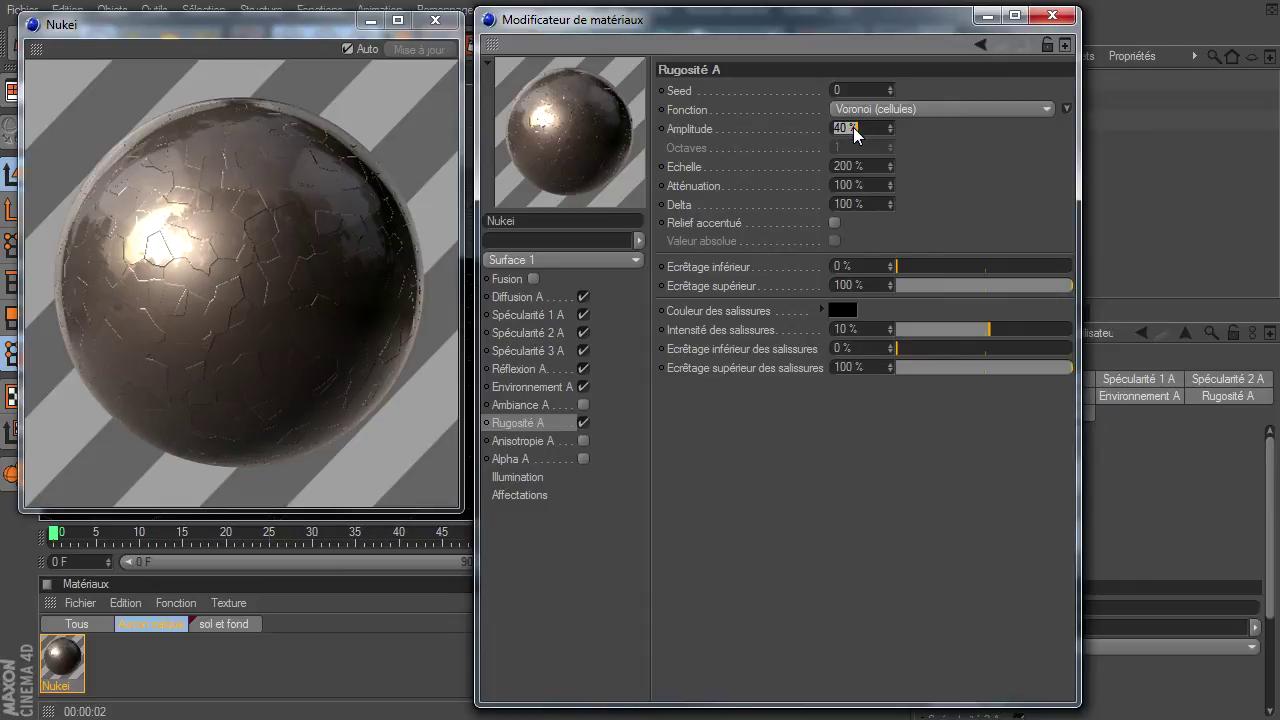
pyautogui.write('100')
pyautogui.press('Return')
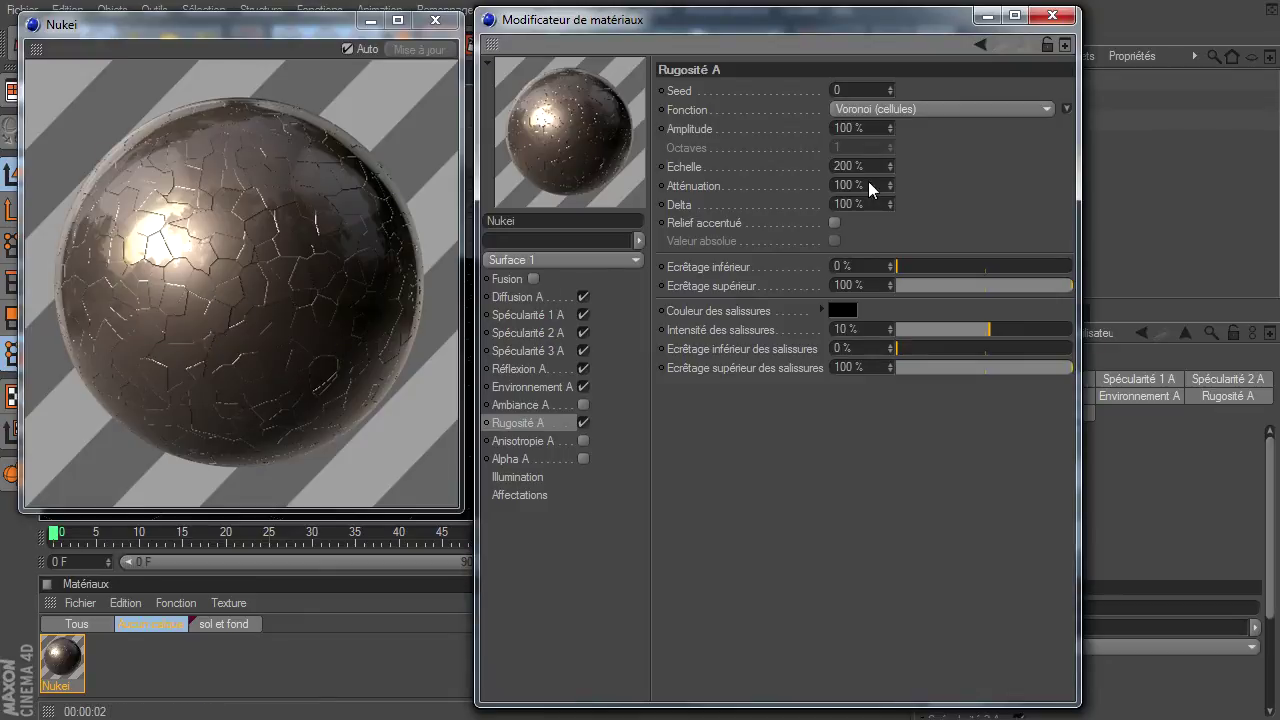
pyautogui.doubleClick(860, 128)
pyautogui.write('15')
pyautogui.press('Return')
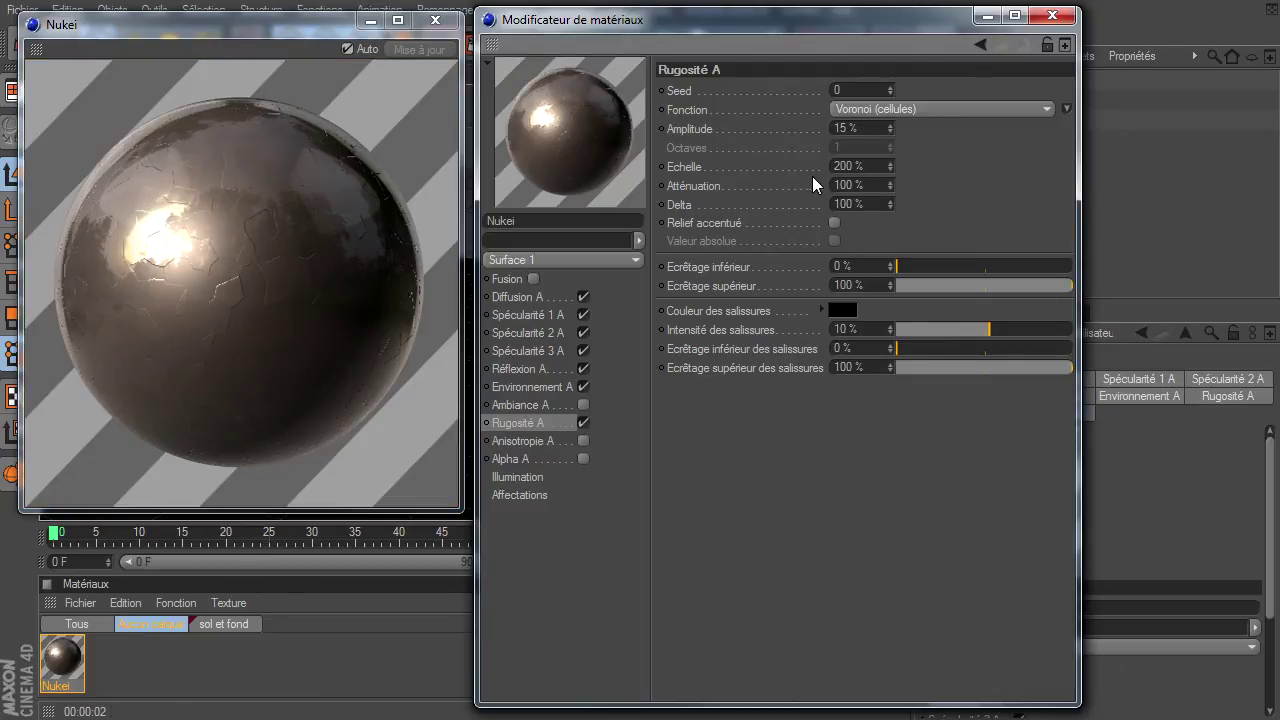
# - Set the noise Echelle to 5 % and Intensité des salissures to 5 %
pyautogui.doubleClick(871, 172)
pyautogui.write('3')
pyautogui.press('Return')
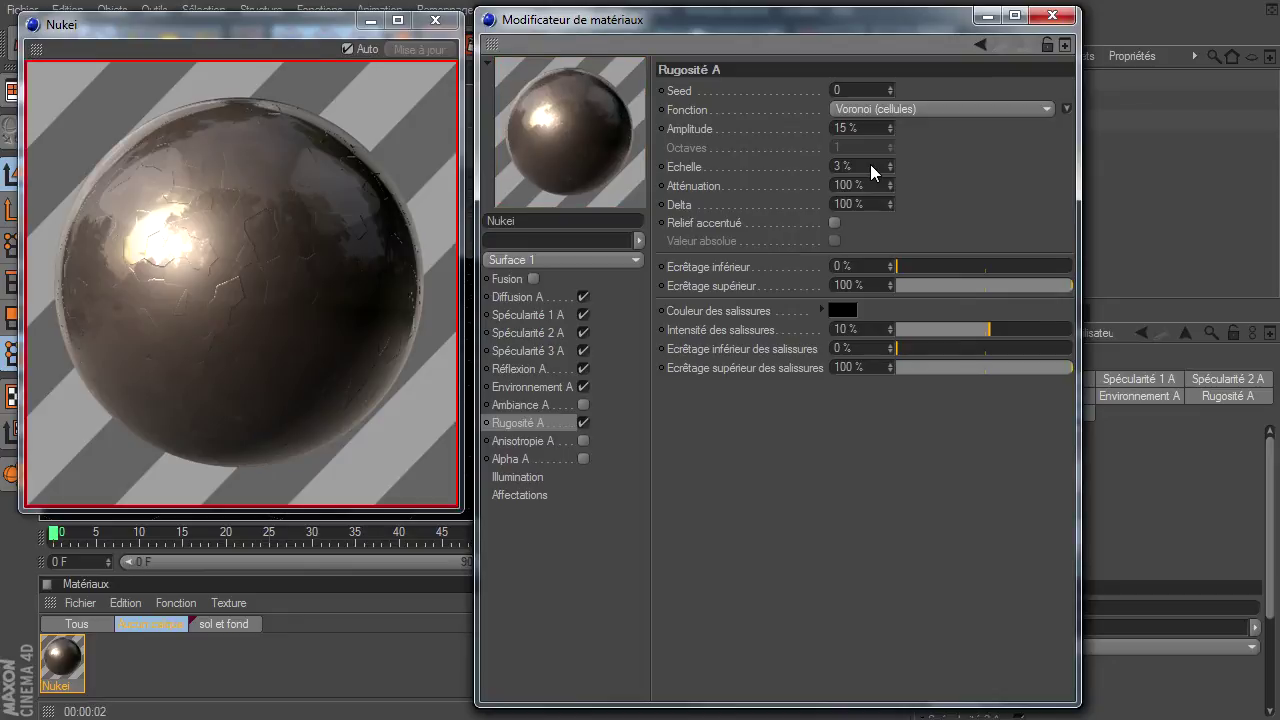
pyautogui.doubleClick(871, 172)
pyautogui.write('5')
pyautogui.press('Return')
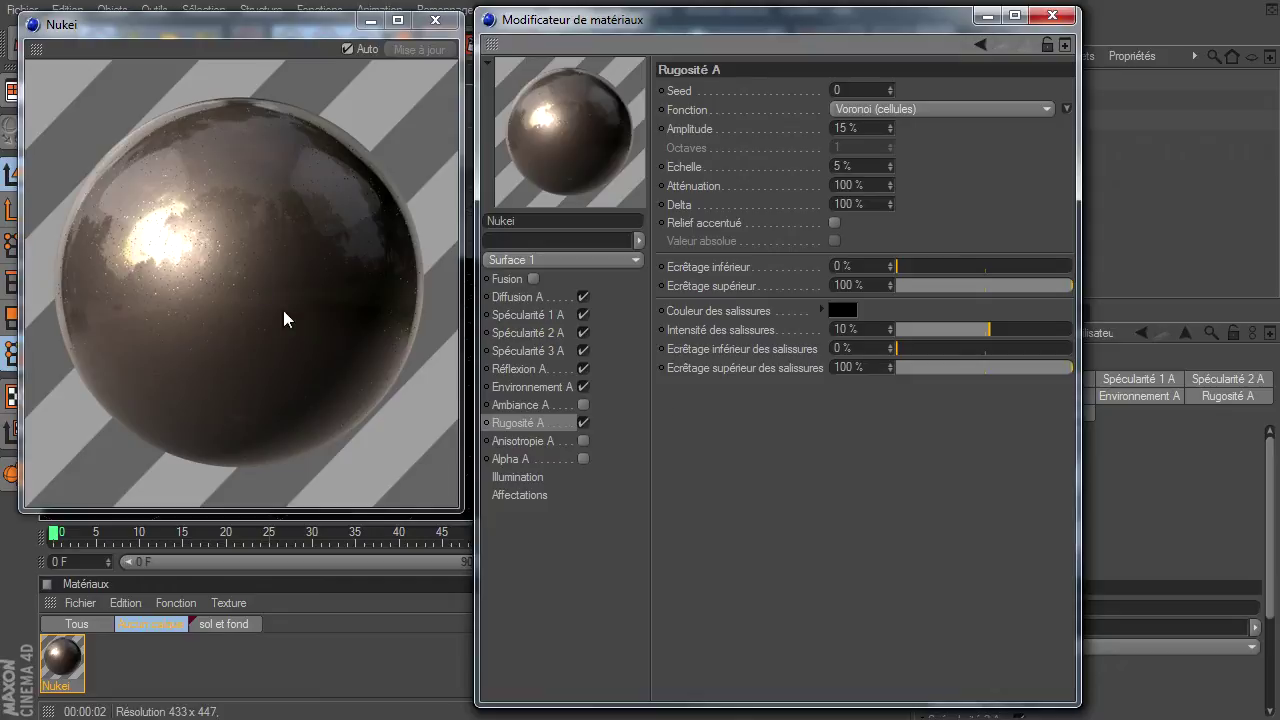
pyautogui.click(871, 335)
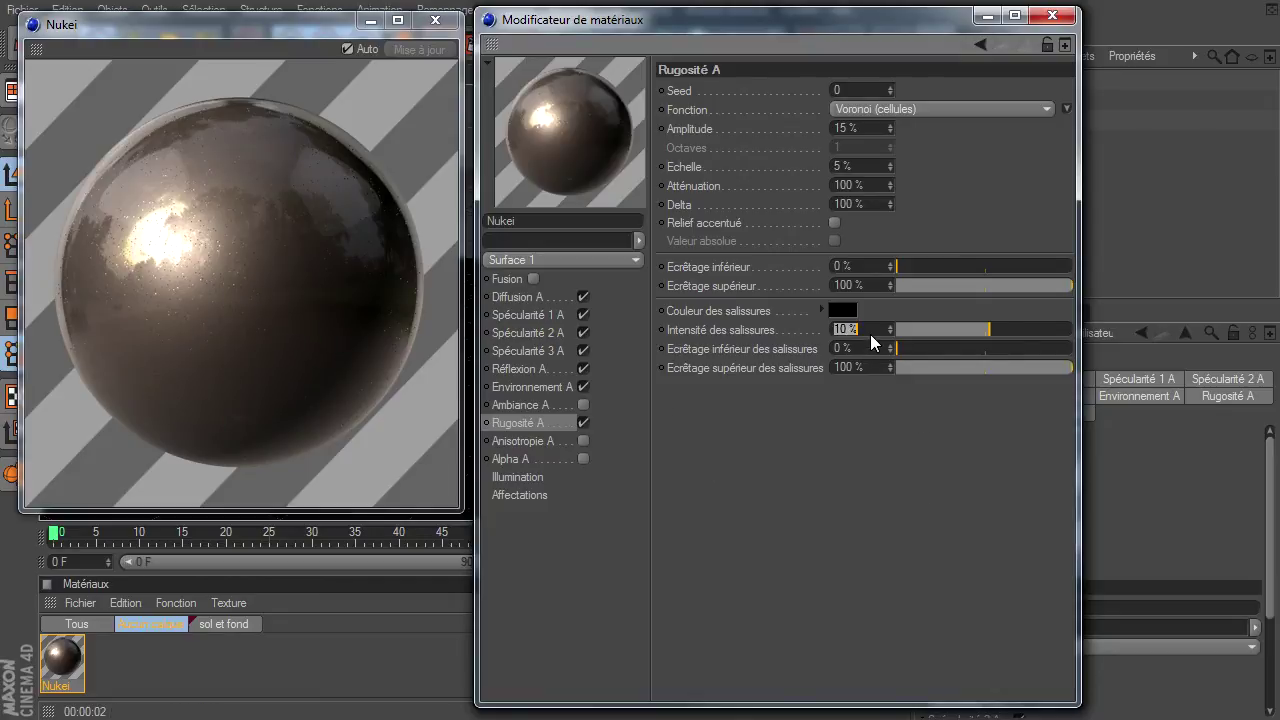
pyautogui.write('5')
pyautogui.press('Return')
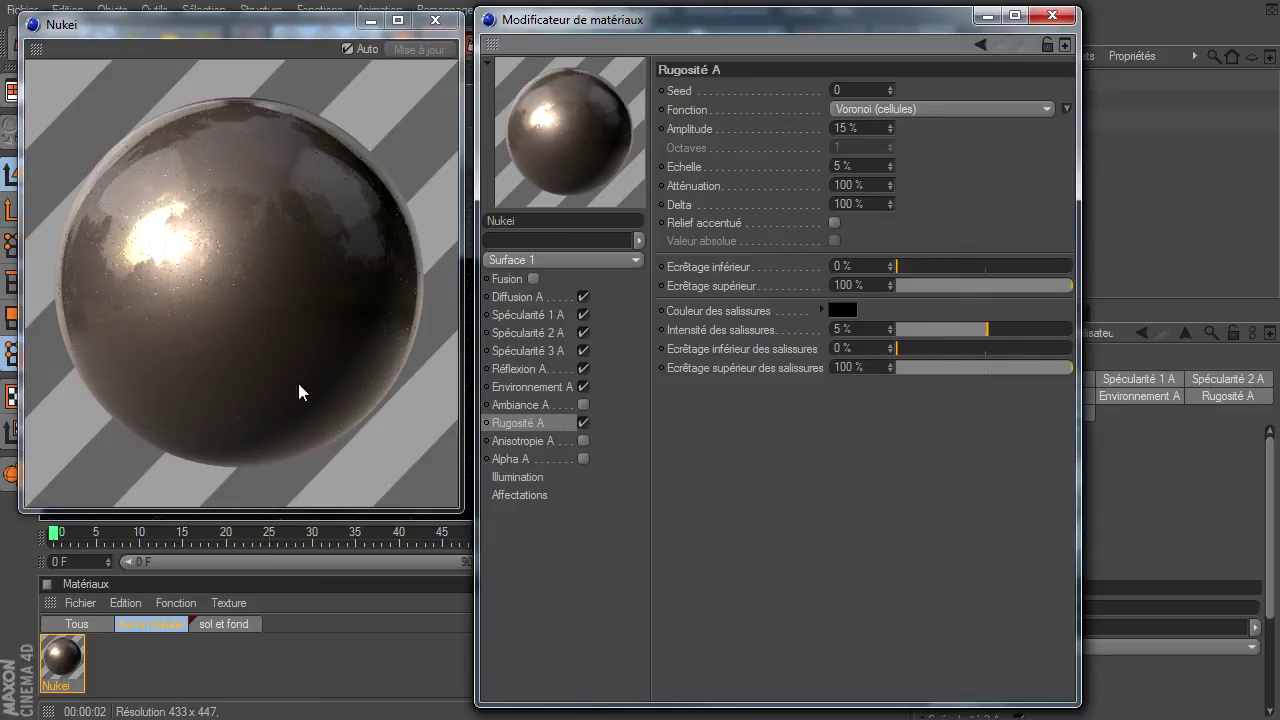
# - Glance at Surface 2, return to Surface 1, and enable its Fusion channel
pyautogui.click(570, 262)
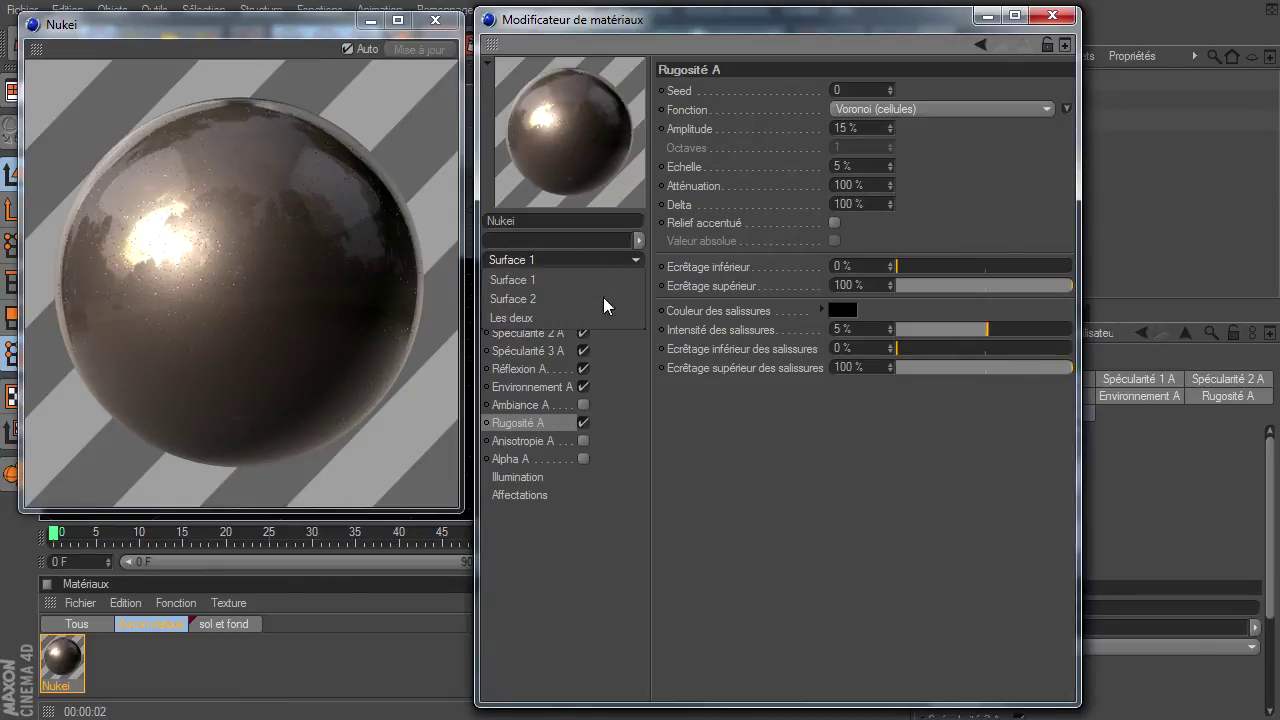
pyautogui.click(596, 300)
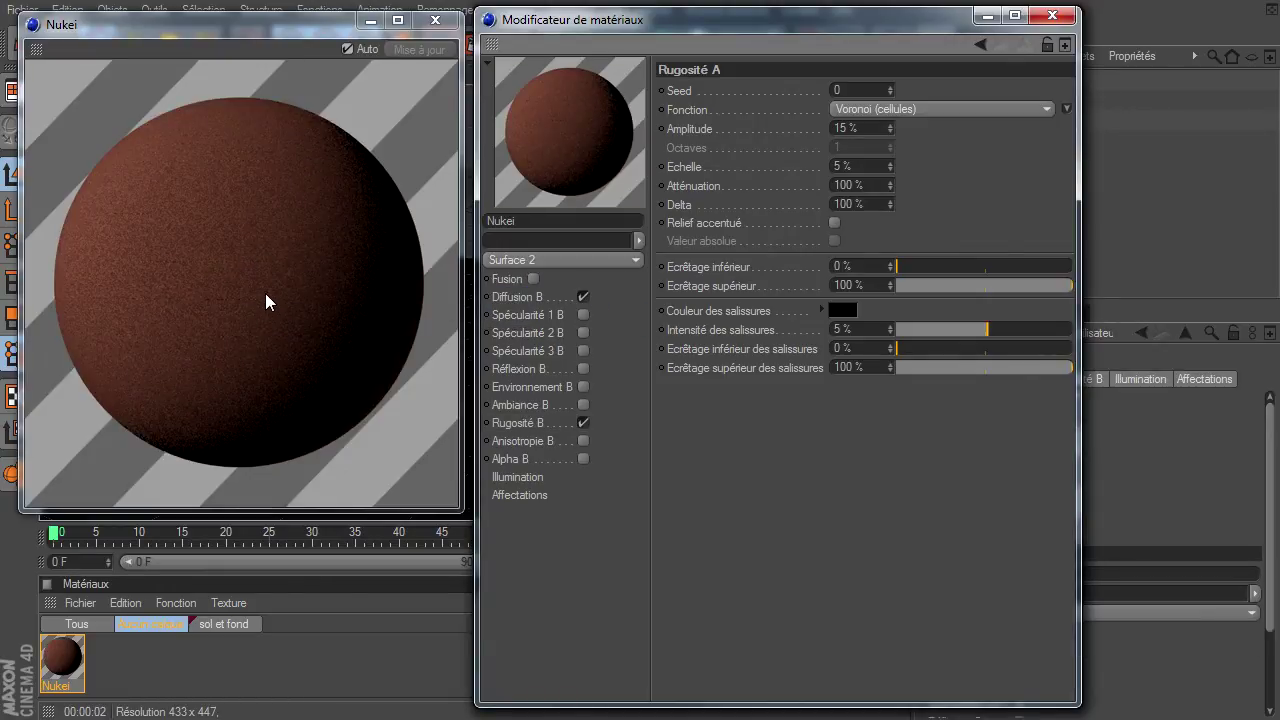
pyautogui.click(620, 261)
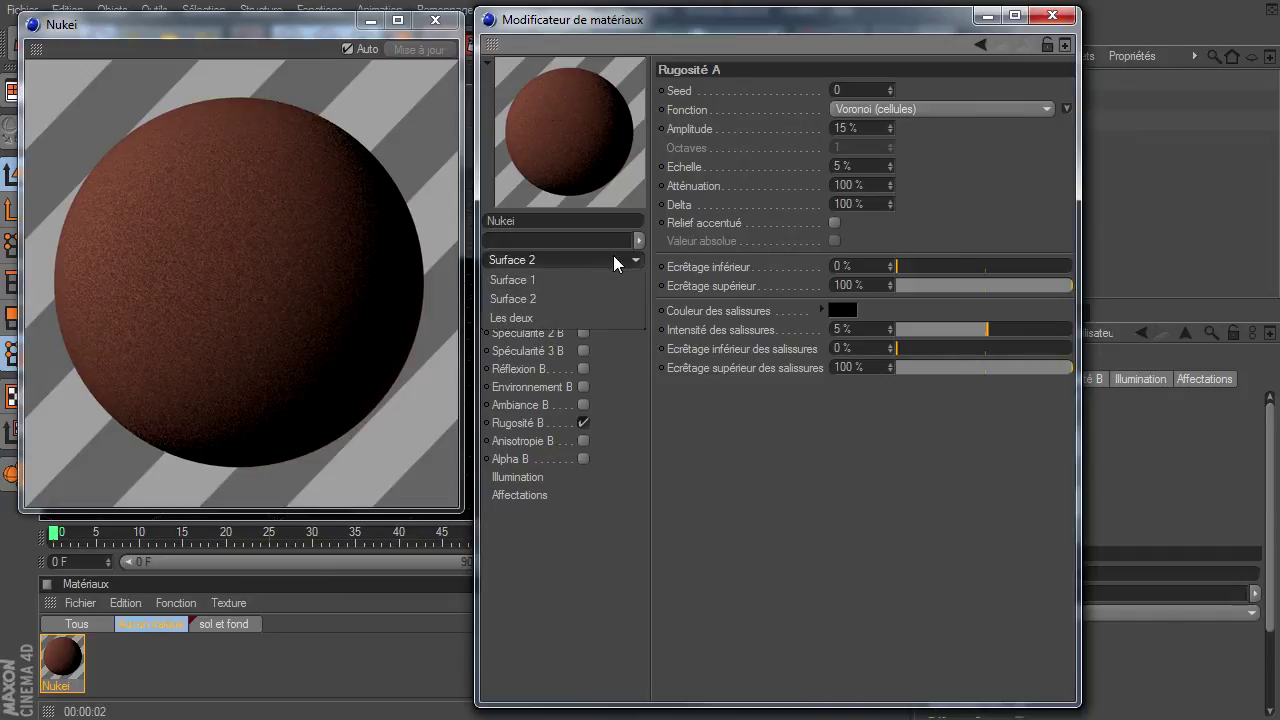
pyautogui.click(588, 280)
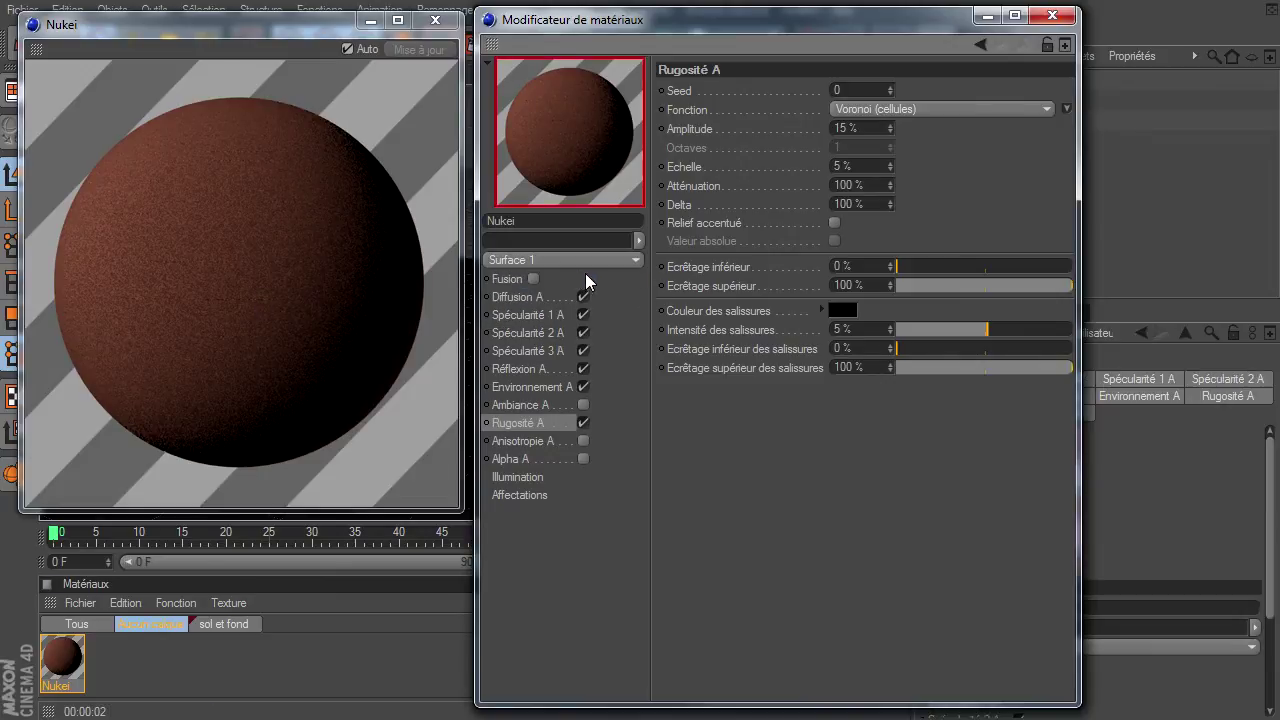
pyautogui.click(533, 279)
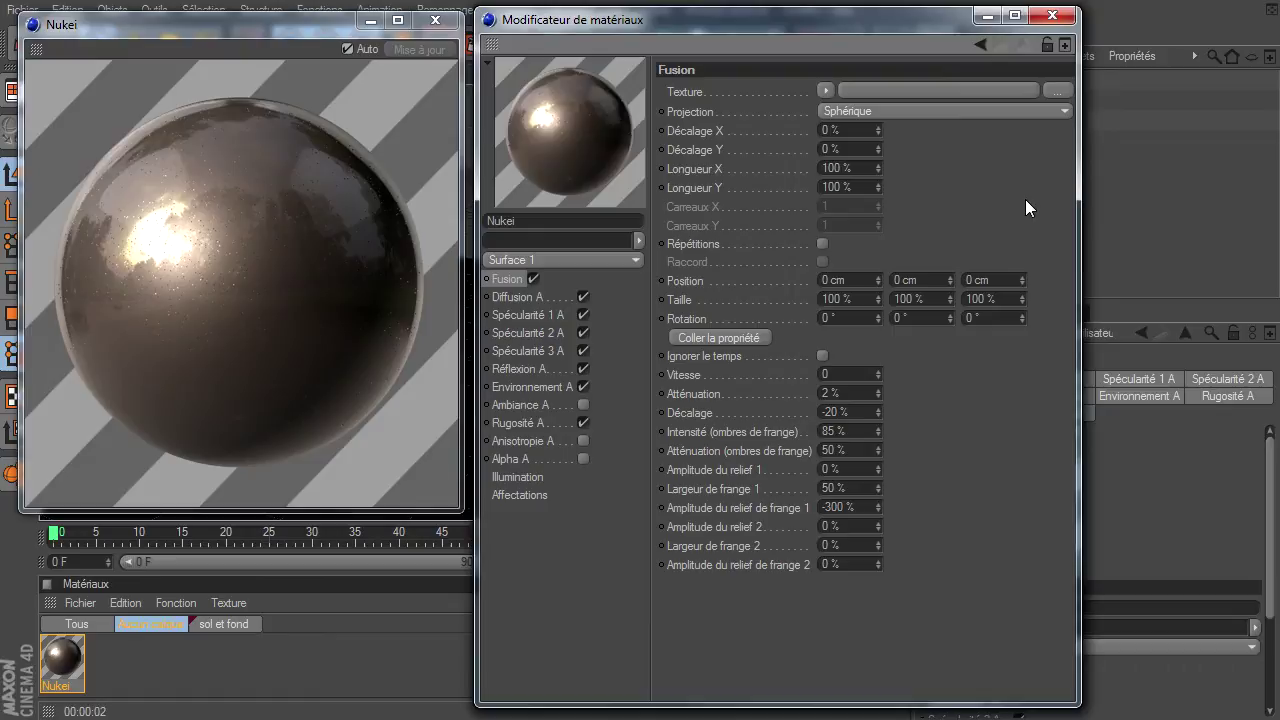
# - Load a Fusion shader into the Fusion channel's Texture slot and show its blend settings
pyautogui.click(826, 91)
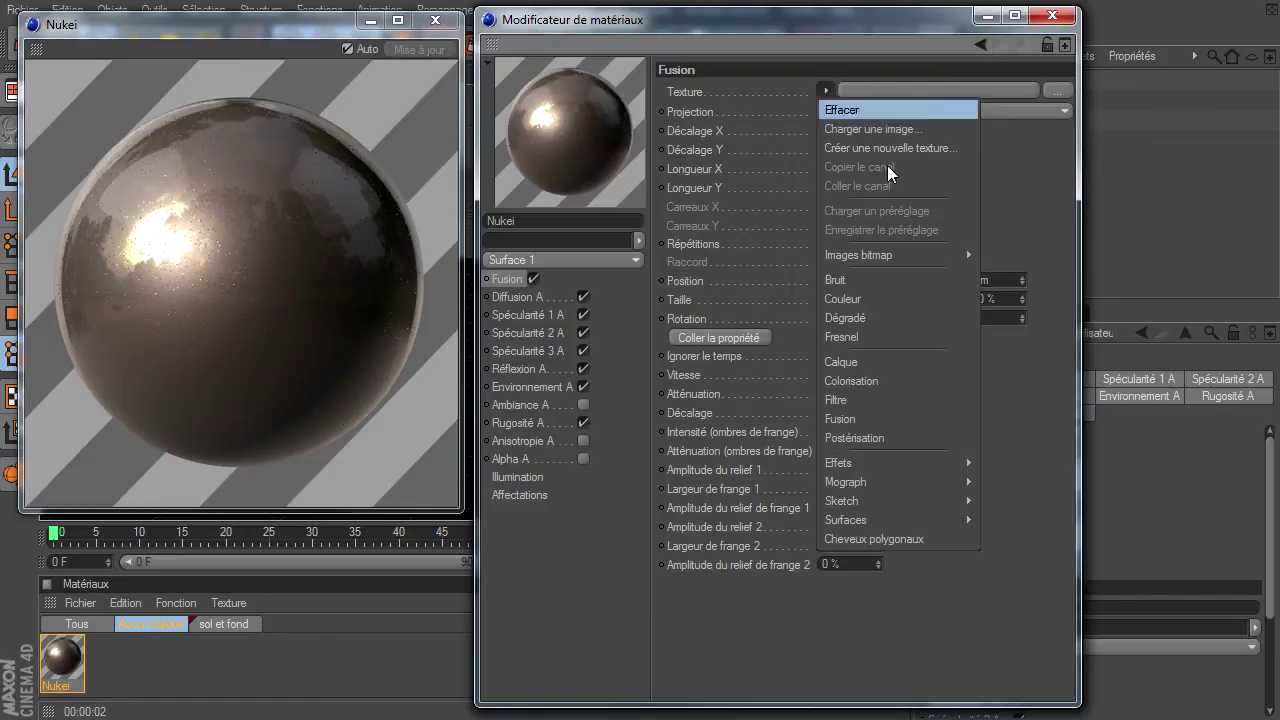
pyautogui.click(926, 419)
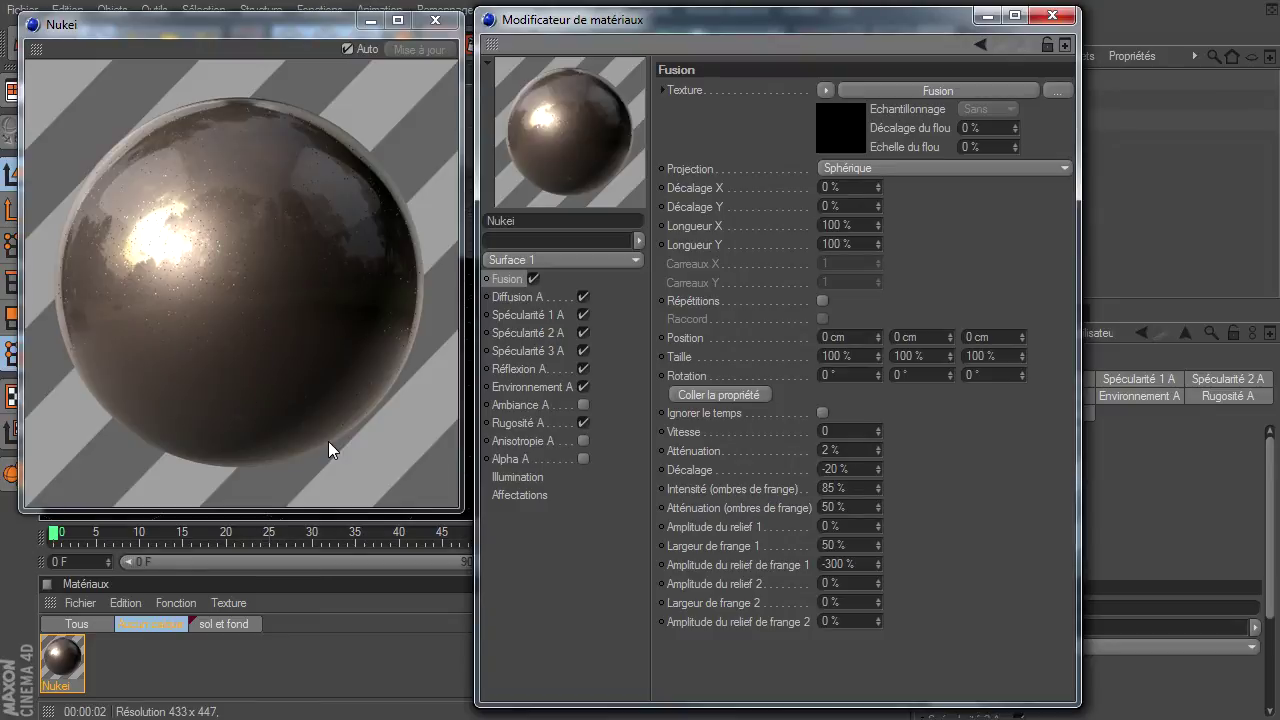
pyautogui.click(941, 95)
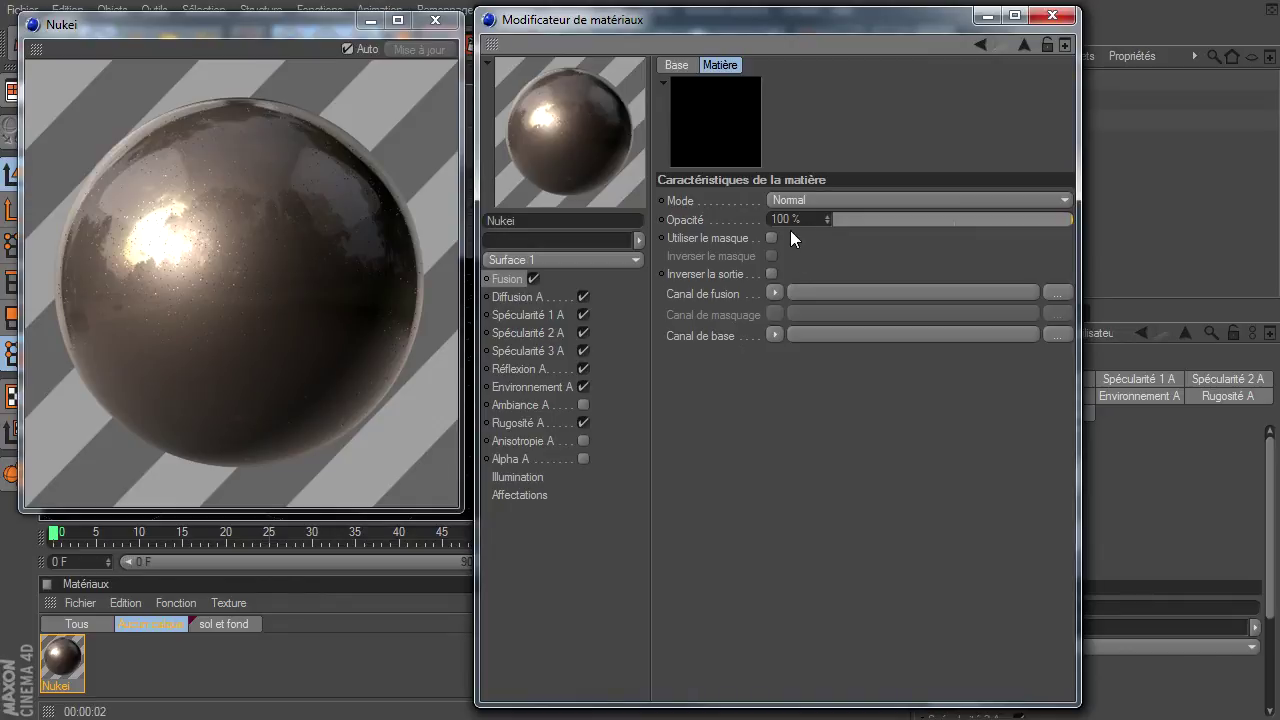
# - Set the Fusion shader's mode to Contraste with 50% opacity
pyautogui.click(819, 202)
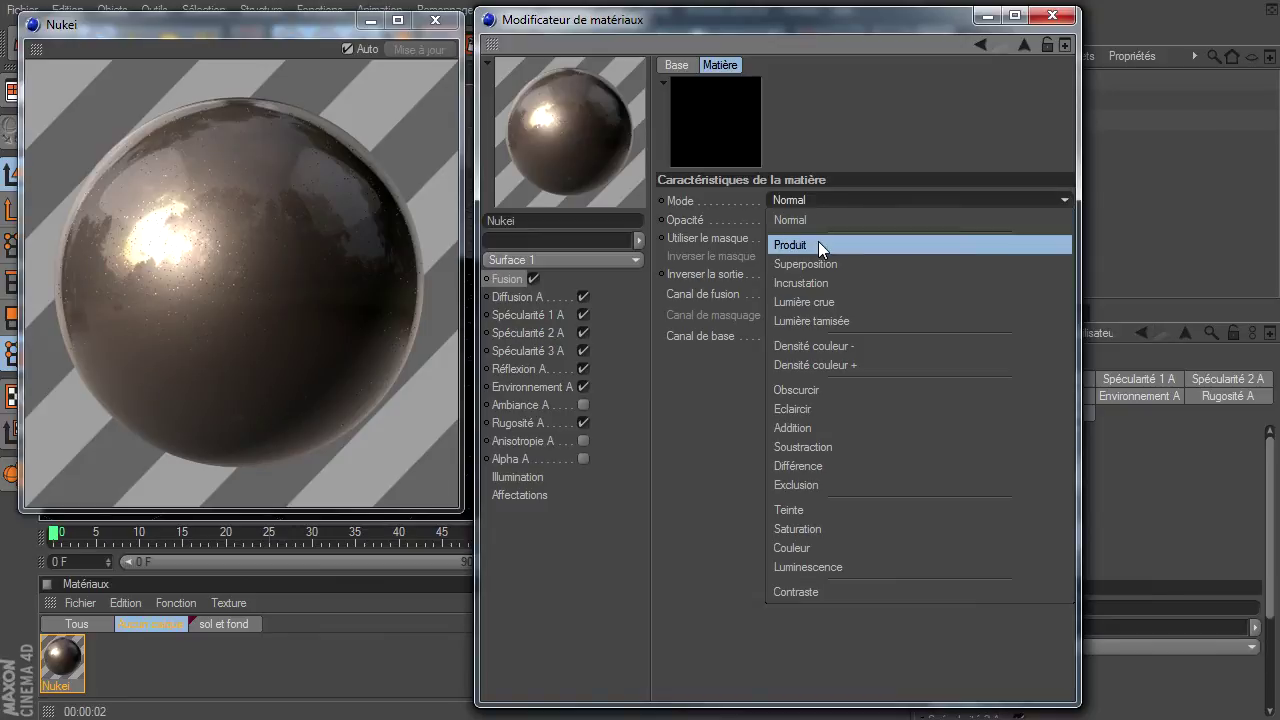
pyautogui.click(841, 592)
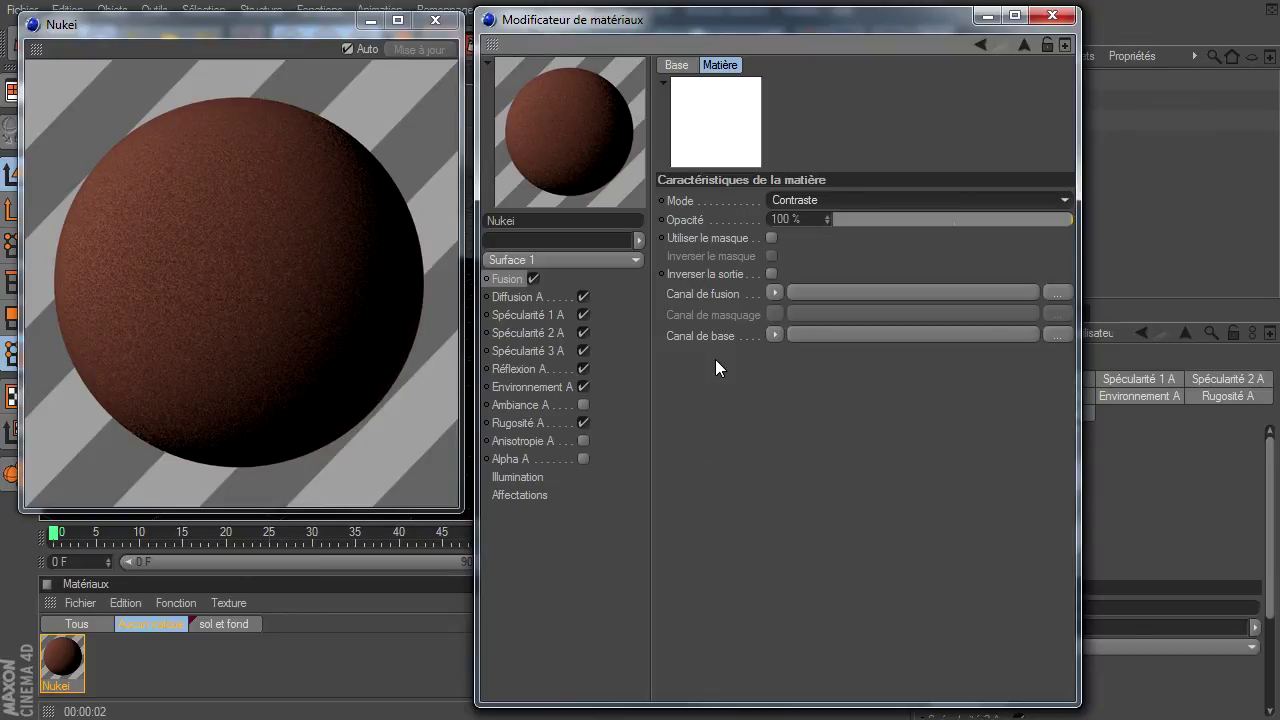
pyautogui.click(805, 217)
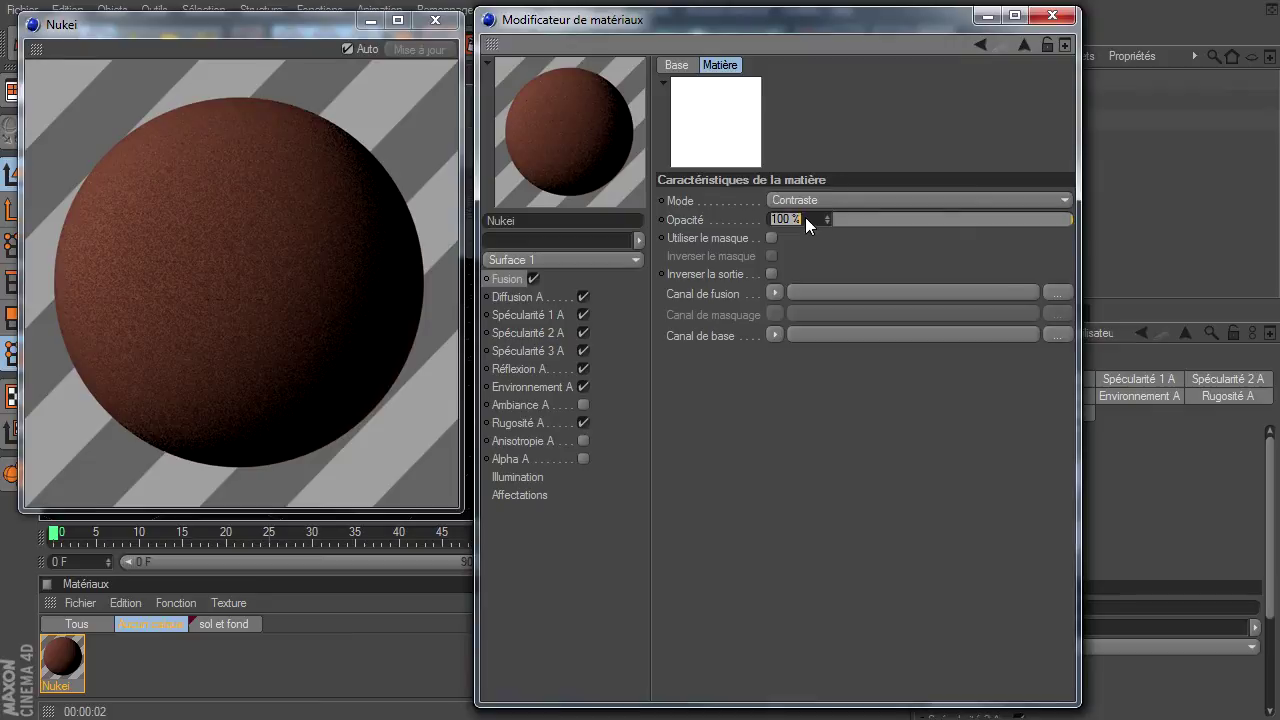
pyautogui.write('50')
pyautogui.press('Return')
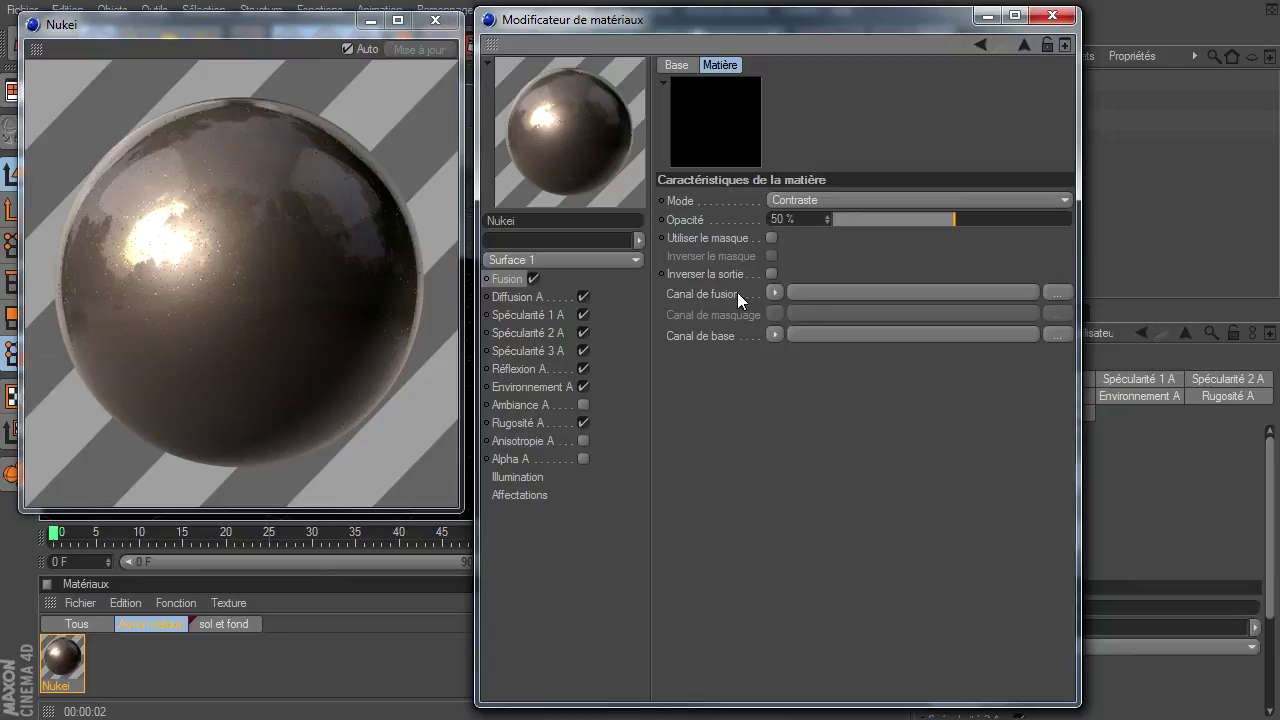
pyautogui.click(774, 292)
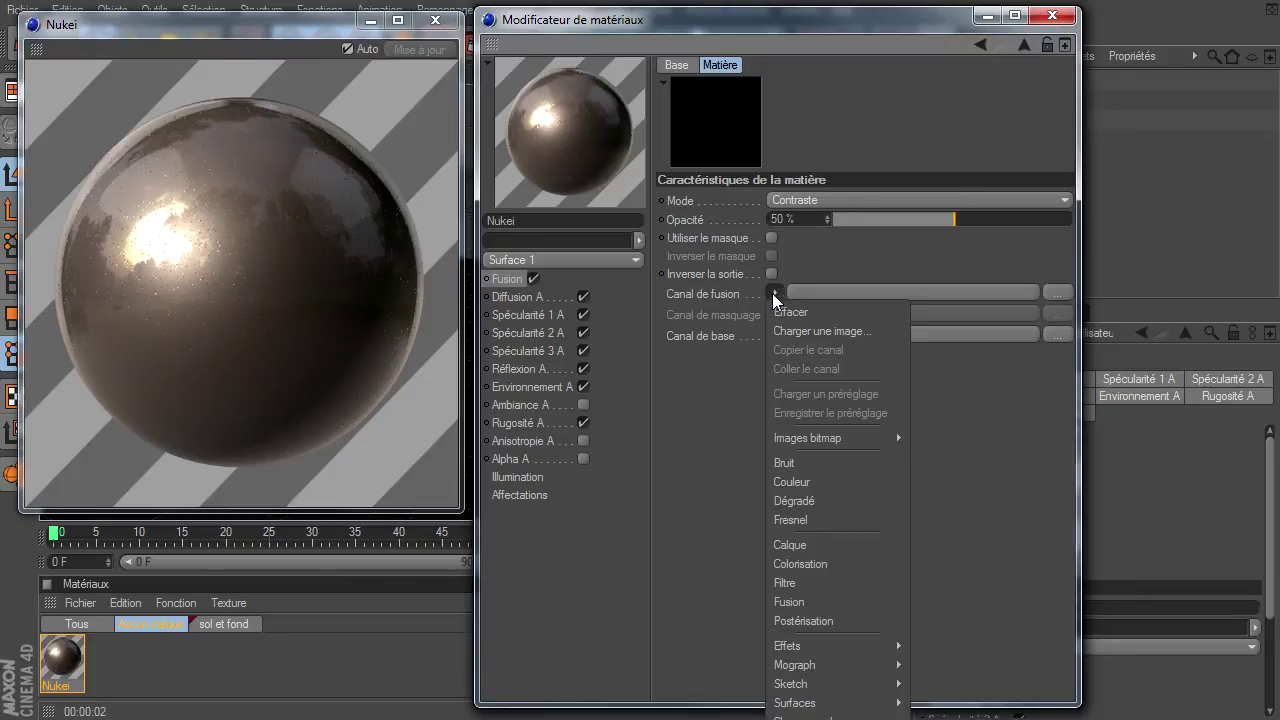
# - Load a Bruit noise into the blend channel and set its Source to 665
pyautogui.click(792, 458)
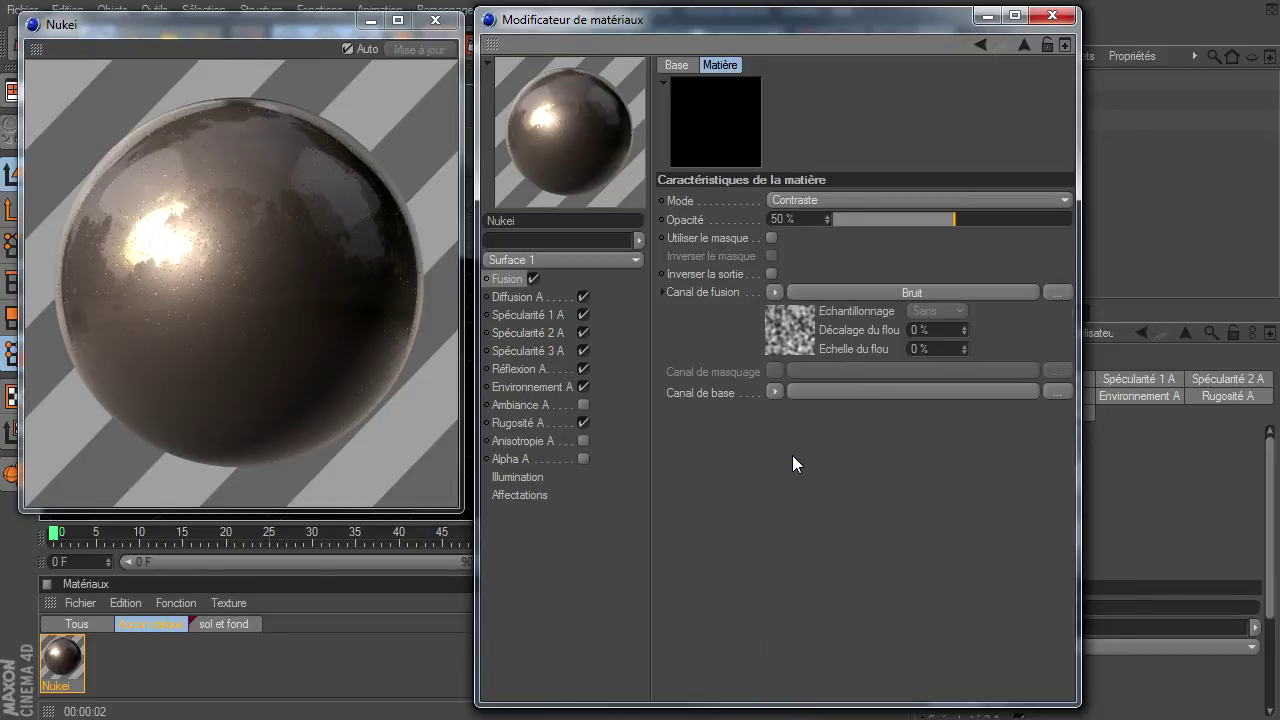
pyautogui.click(883, 286)
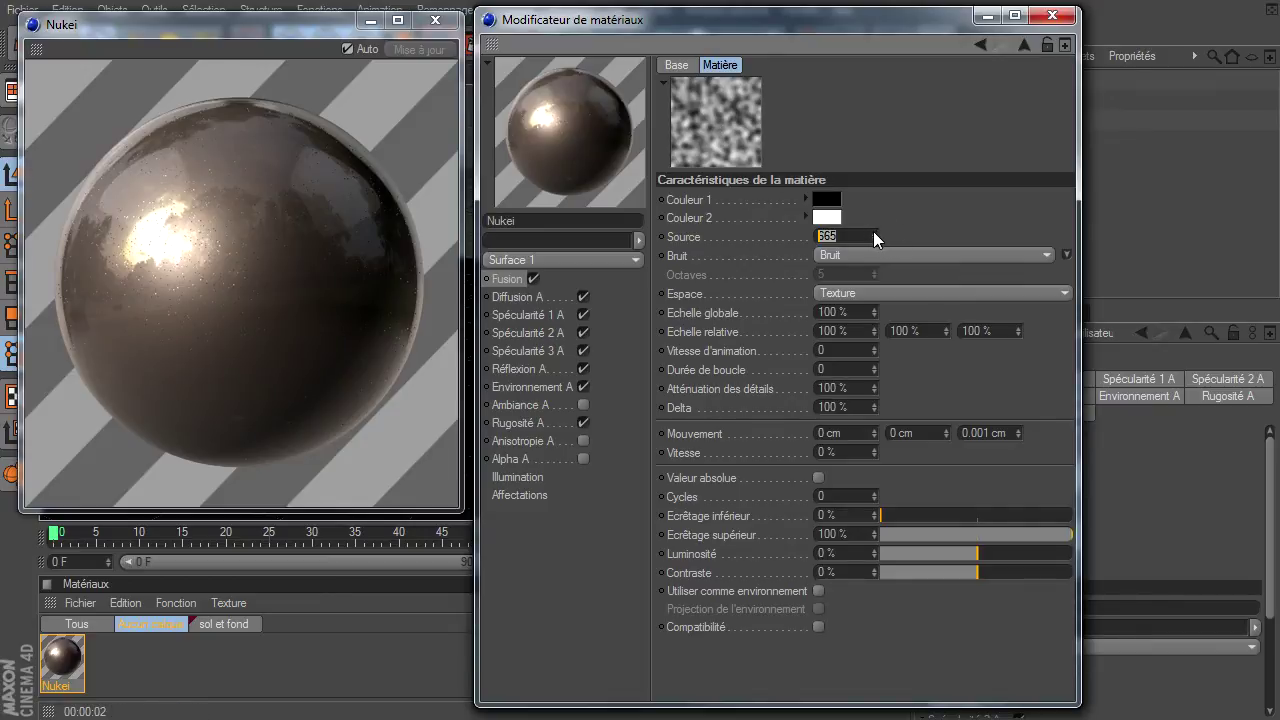
pyautogui.write('666')
pyautogui.press('Return')
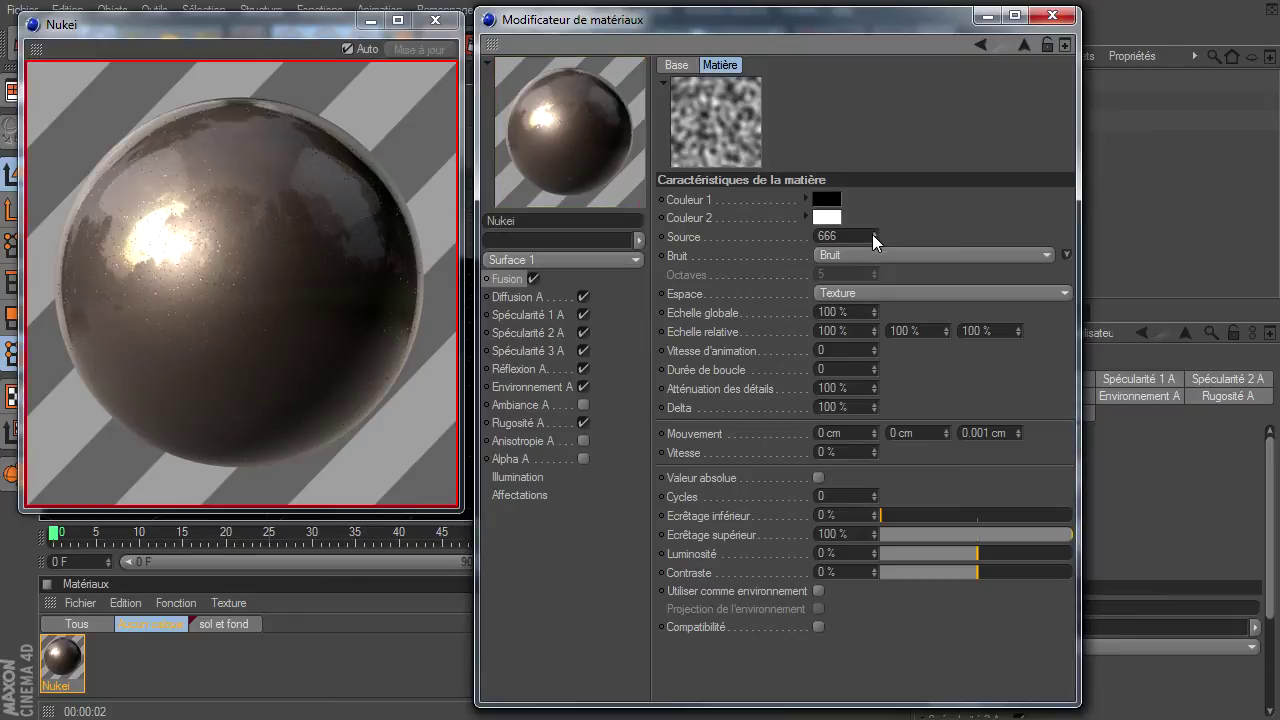
pyautogui.click(873, 240)
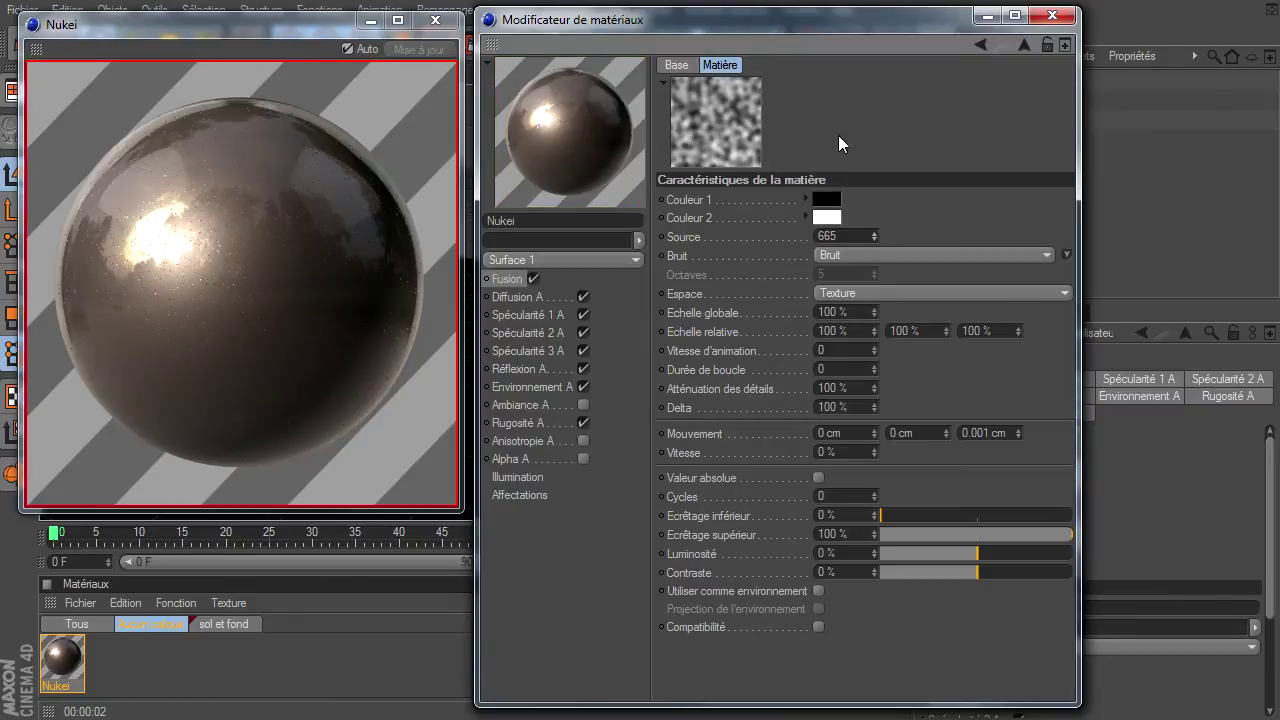
# - Step through the blend noise types, starting from Bruit (boîtes), to compare them
pyautogui.click(899, 250)
pyautogui.click(892, 271)
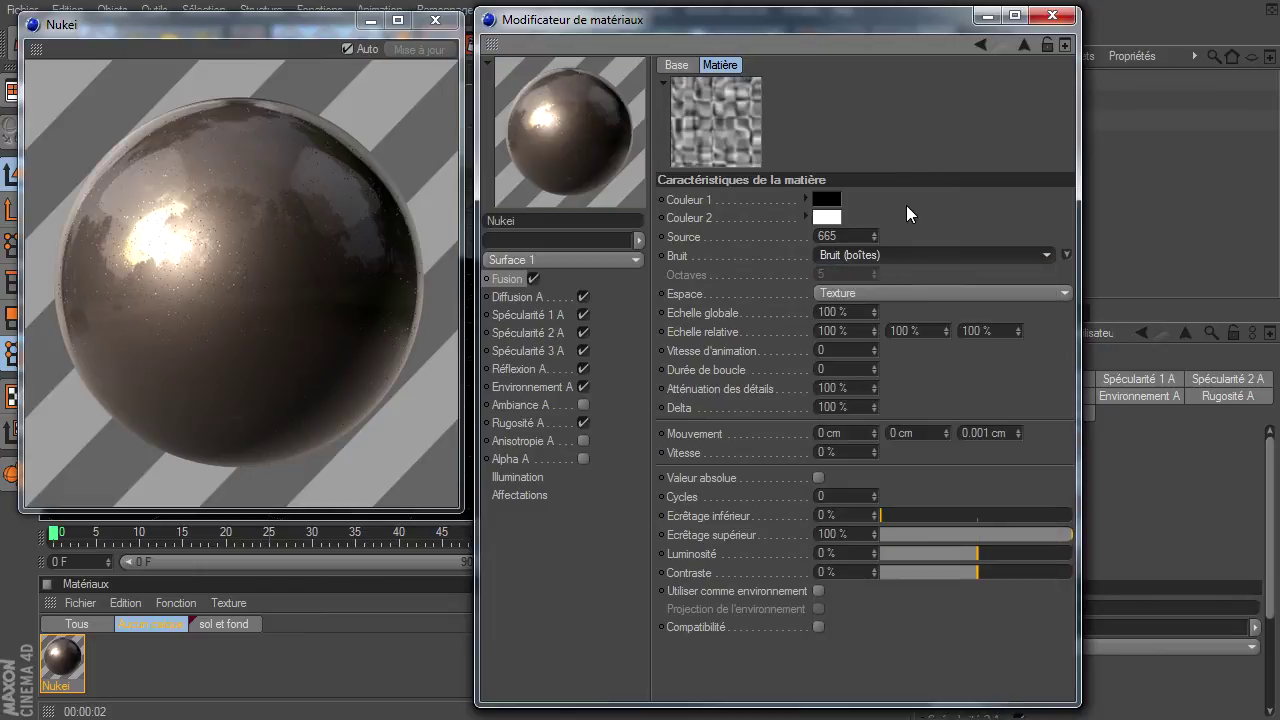
pyautogui.press('Down')
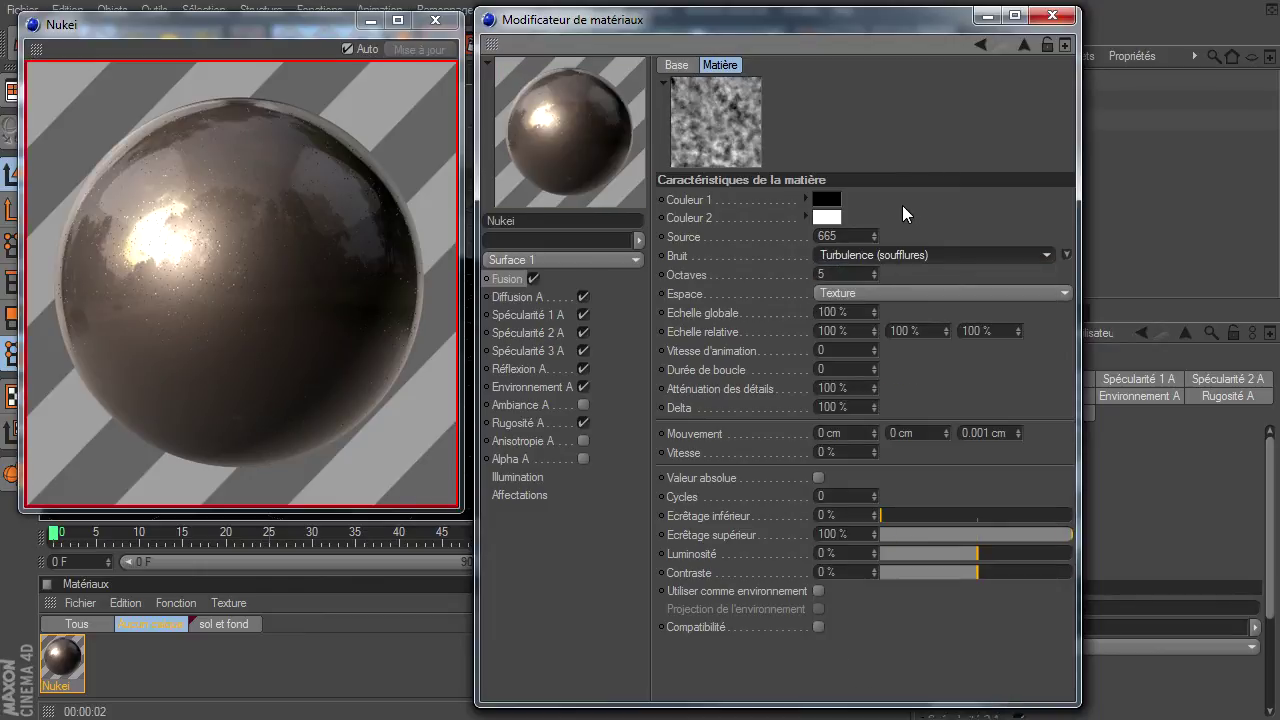
pyautogui.press('Down')
pyautogui.press('Down')
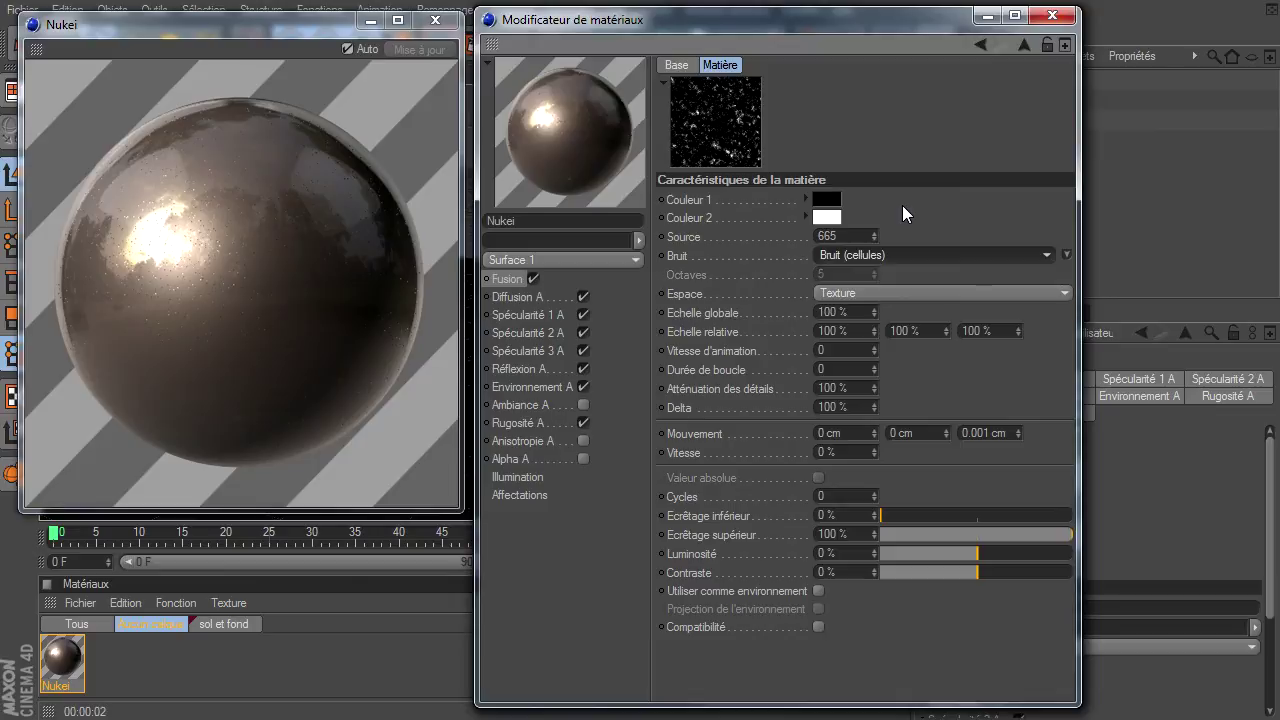
pyautogui.press('Down')
pyautogui.press('Down')
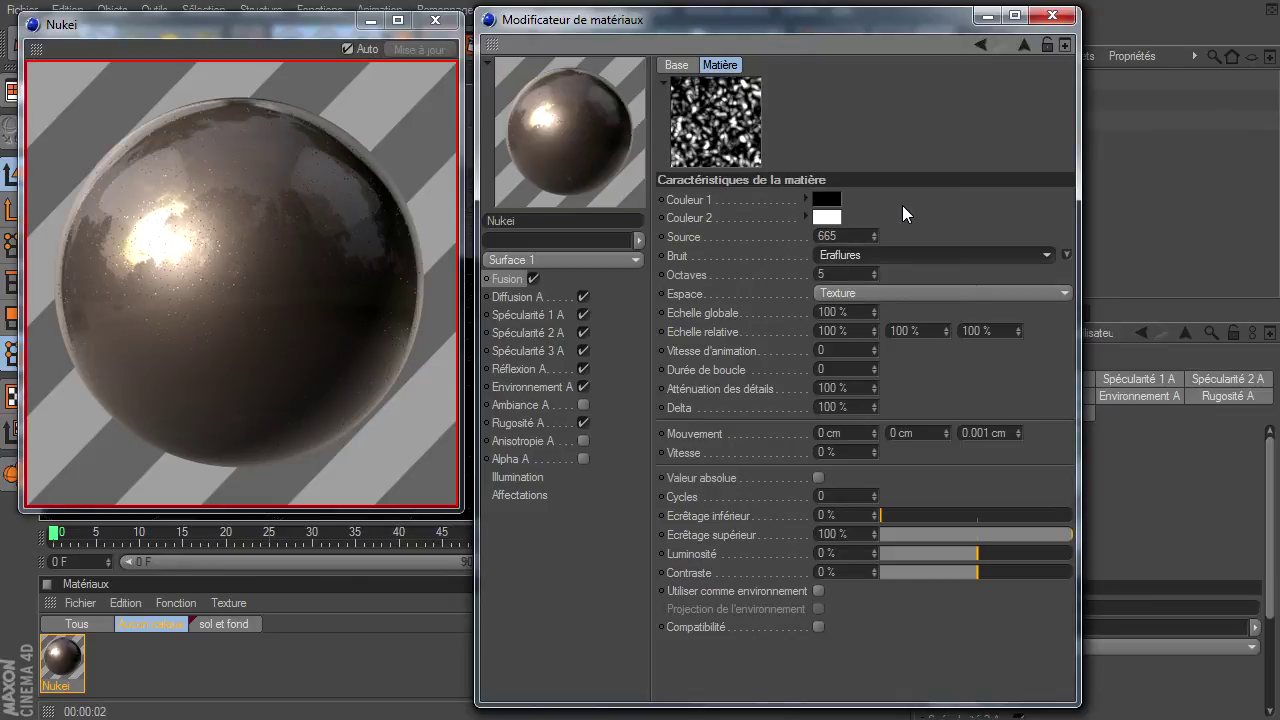
pyautogui.press('Down')
pyautogui.press('Down')
pyautogui.press('Down')
pyautogui.press('Down')
pyautogui.press('Down')
pyautogui.press('Down')
pyautogui.press('Down')
pyautogui.press('Down')
pyautogui.press('Down')
pyautogui.press('Down')
pyautogui.press('Down')
pyautogui.press('Down')
pyautogui.press('Down')
pyautogui.press('Down')
pyautogui.press('Down')
pyautogui.press('Down')
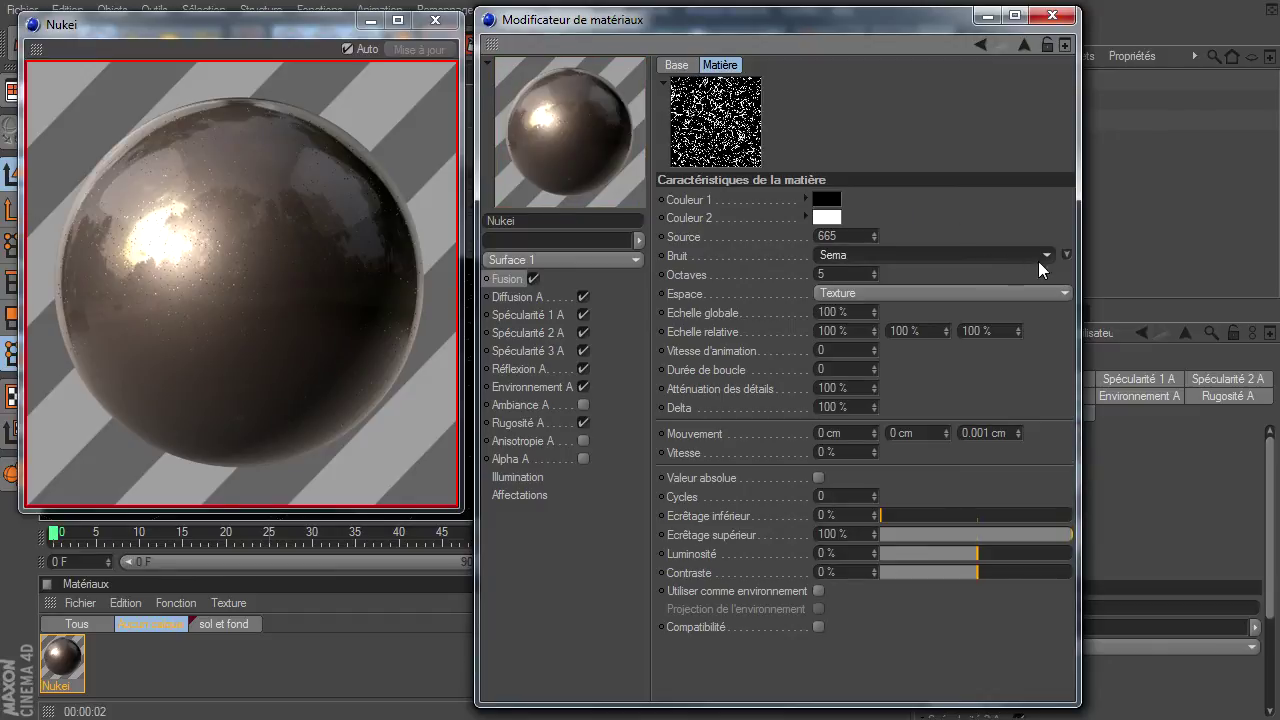
# - Pick Buya as the blend noise from the visual noise browser
pyautogui.click(1066, 256)
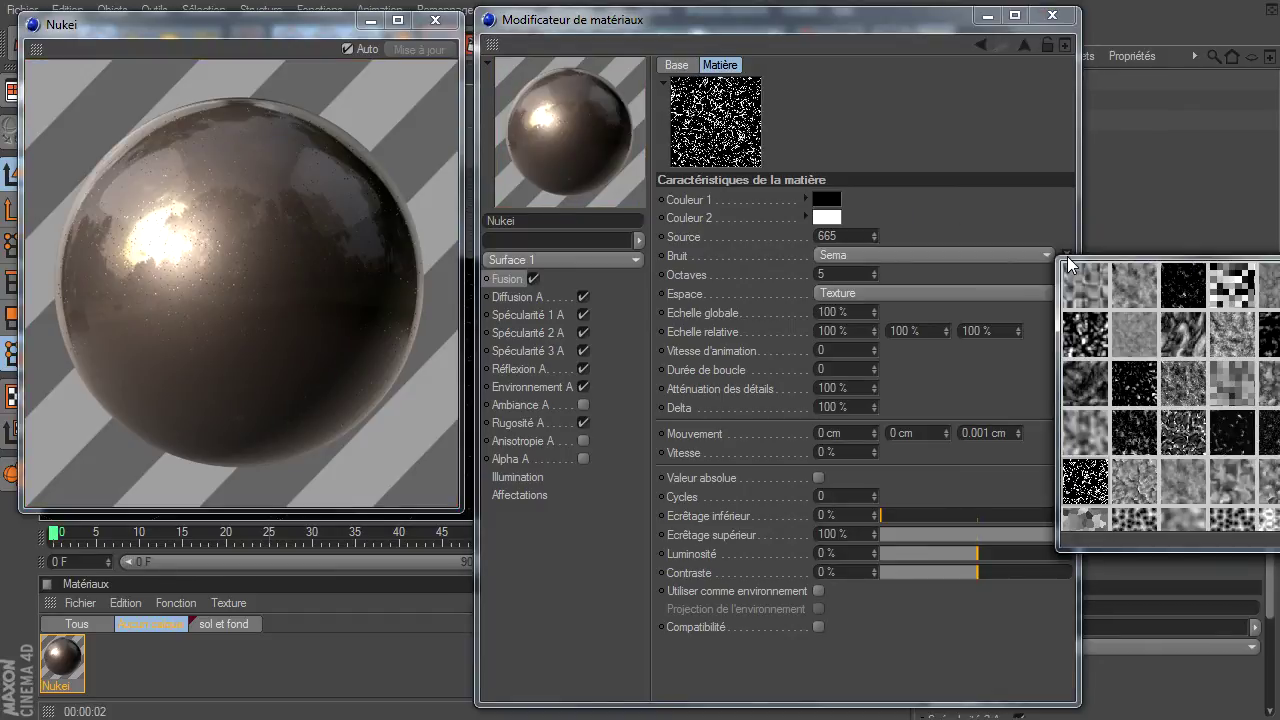
pyautogui.scroll(-2, 1185, 472)
pyautogui.scroll(2, 1187, 474)
pyautogui.click(1236, 447)
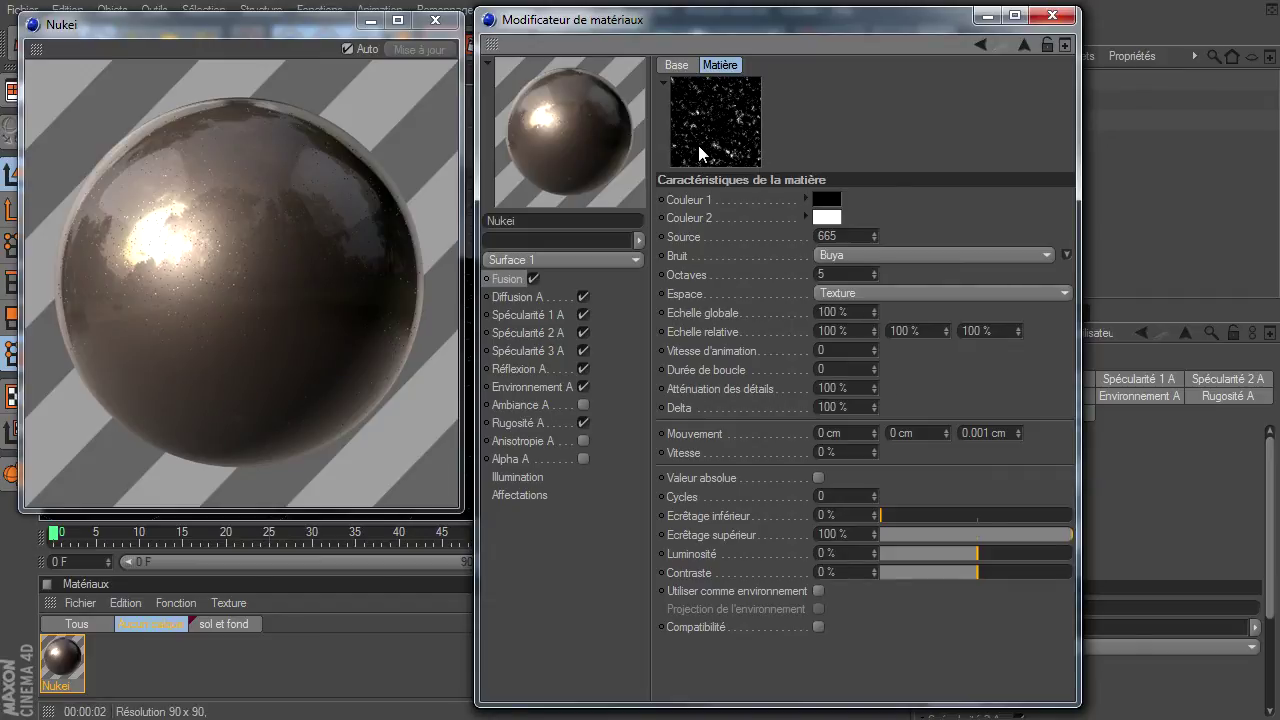
# - Set the Buya noise's global scale and delta to 200%, then return to the Fusion settings
pyautogui.moveTo(863, 315); pyautogui.dragTo(727, 314)
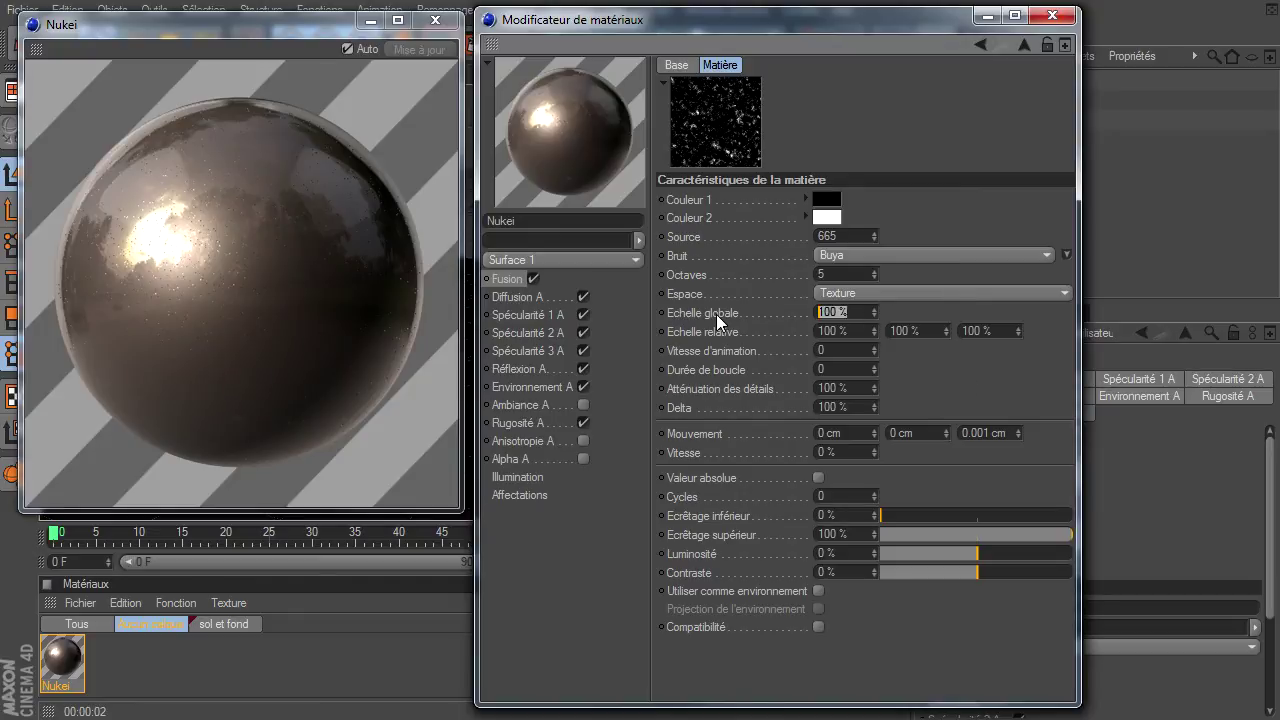
pyautogui.write('200')
pyautogui.press('Return')
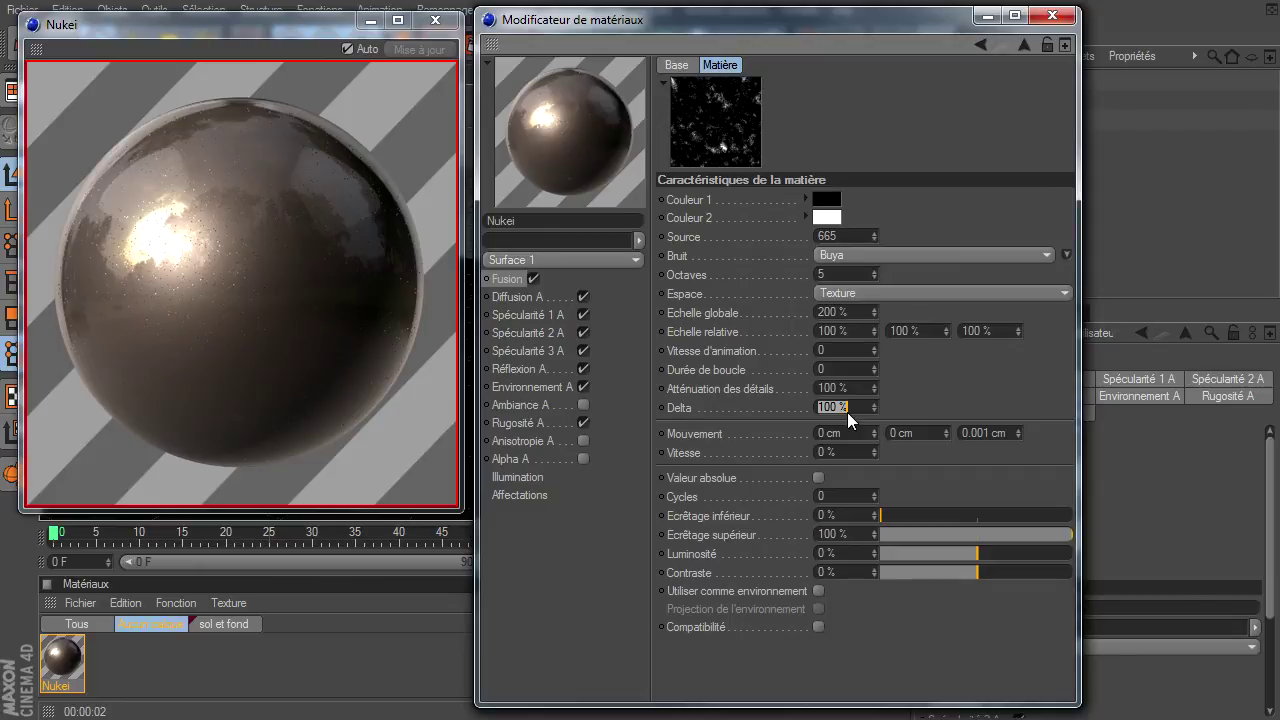
pyautogui.write('0')
pyautogui.press('Return')
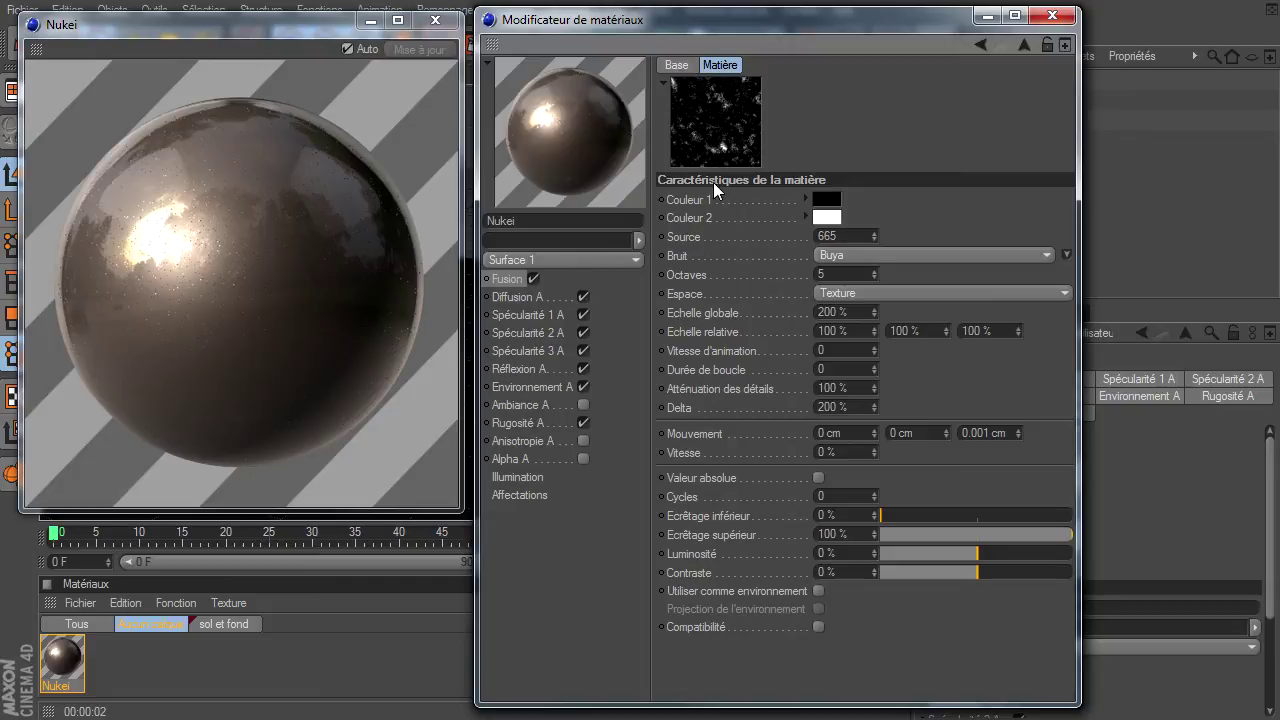
pyautogui.click(1023, 45)
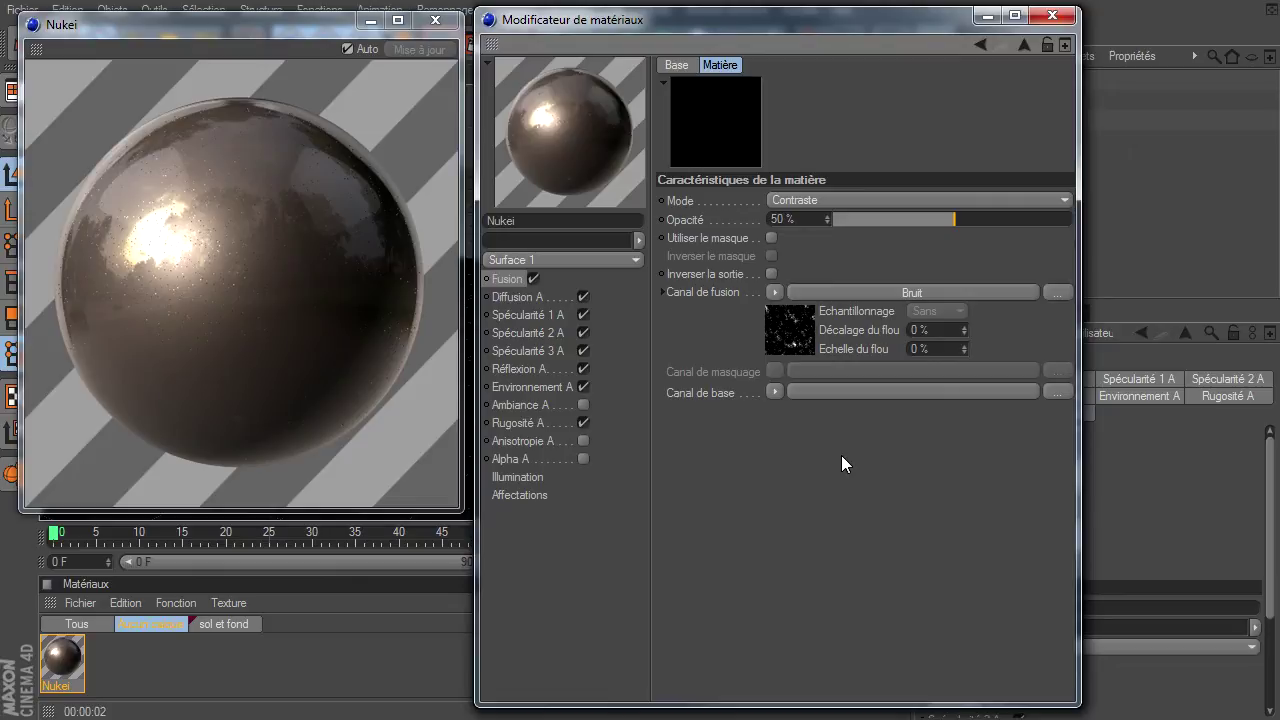
# - Load a Bruit noise into the Fusion base channel and turn on Inverser la sortie
pyautogui.click(783, 391)
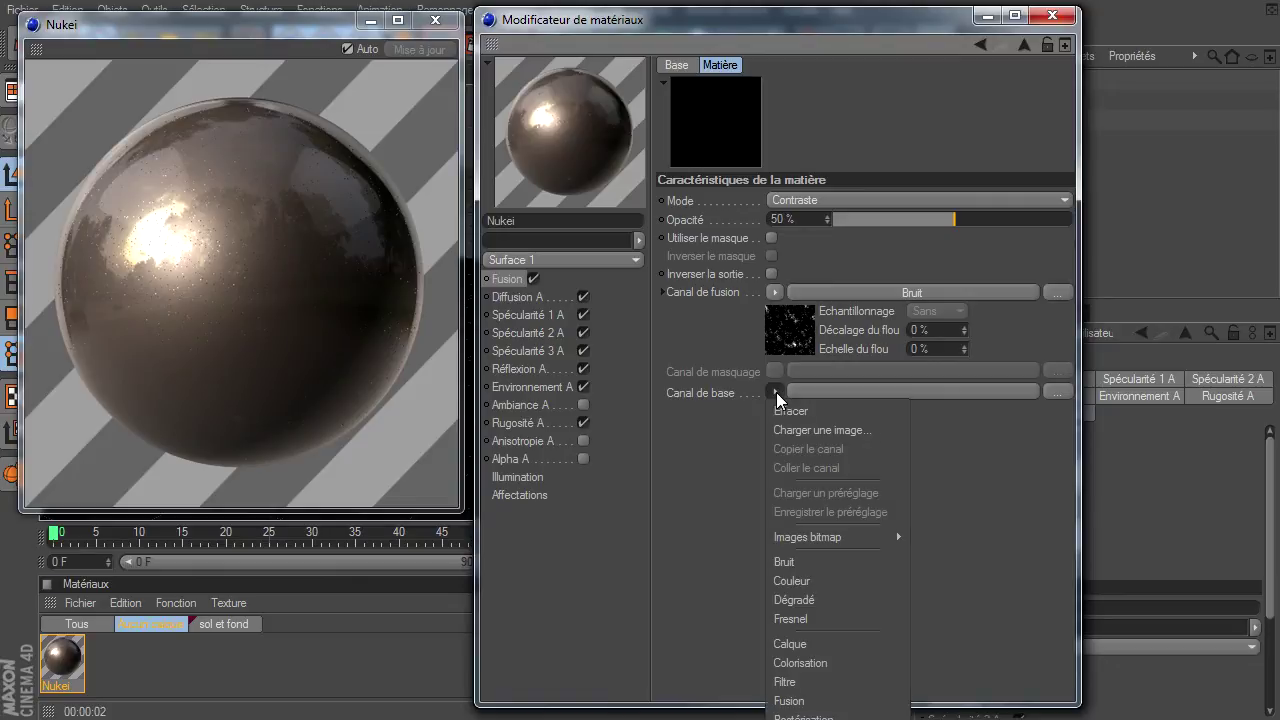
pyautogui.click(795, 557)
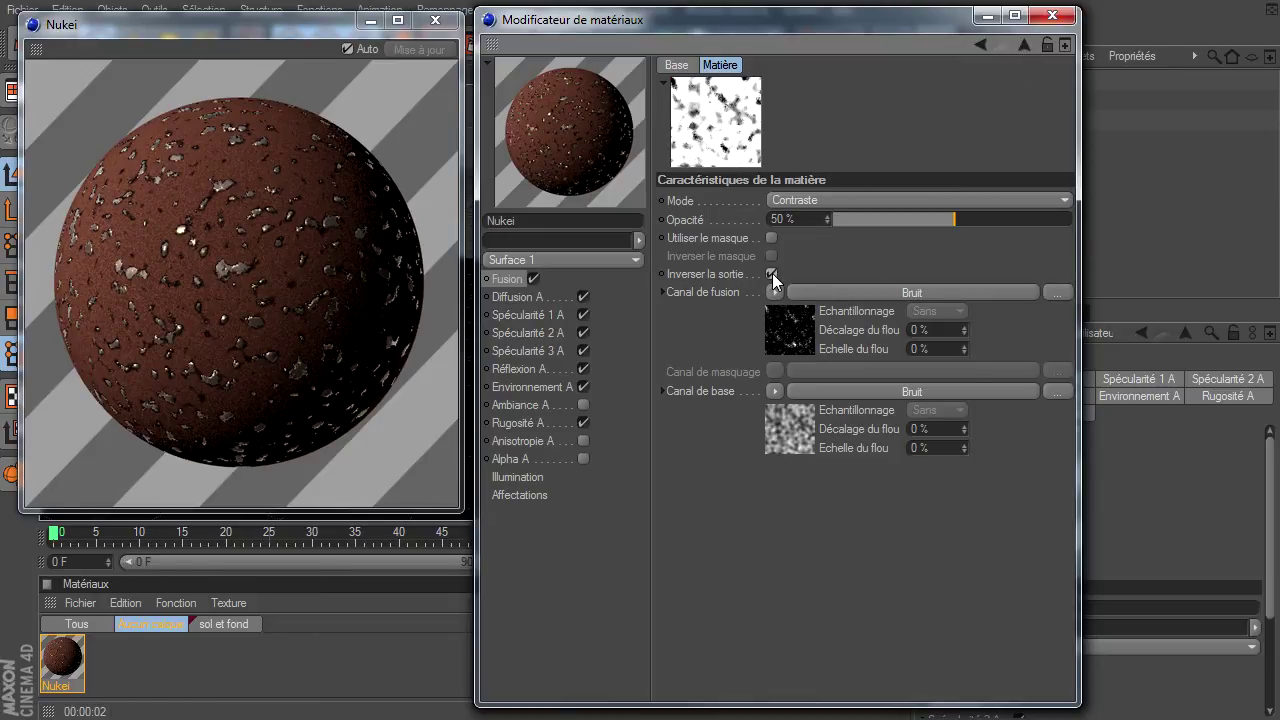
pyautogui.click(772, 273)
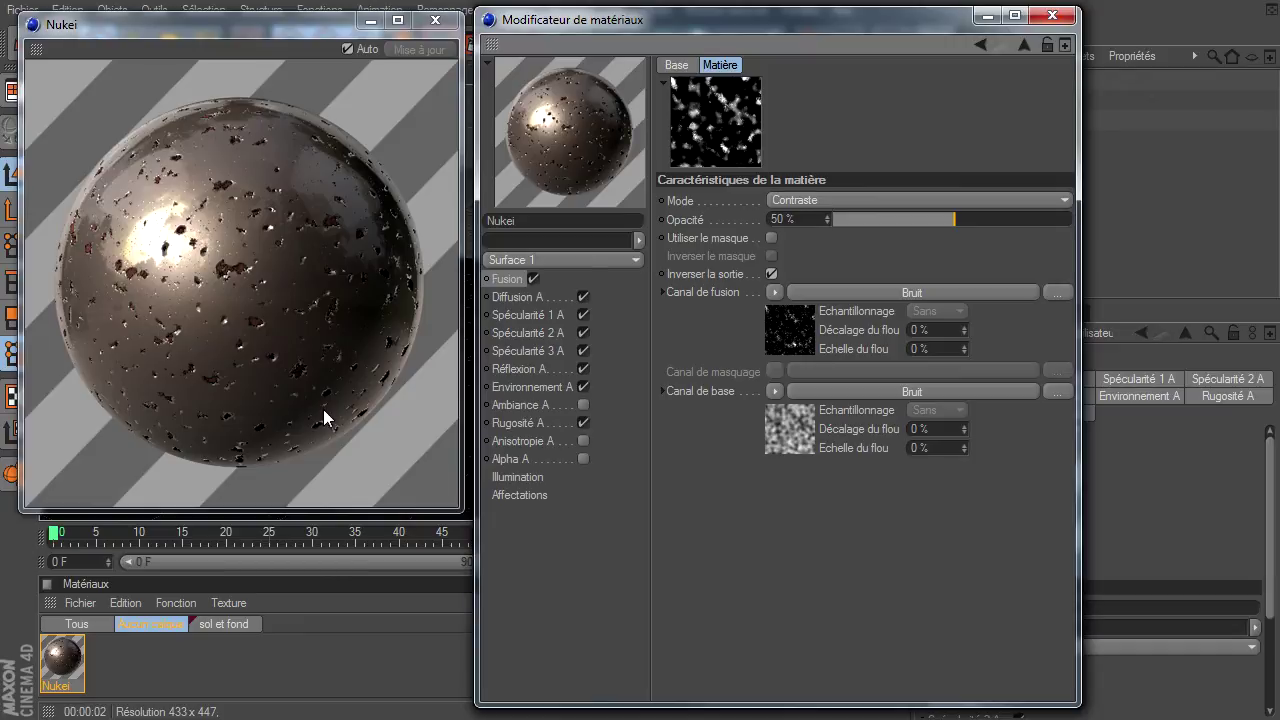
# - Cycle the base noise from Turbulence (soufflures) through Cranien, Feu, Gazeux, Luka and others to Sema
pyautogui.click(813, 389)
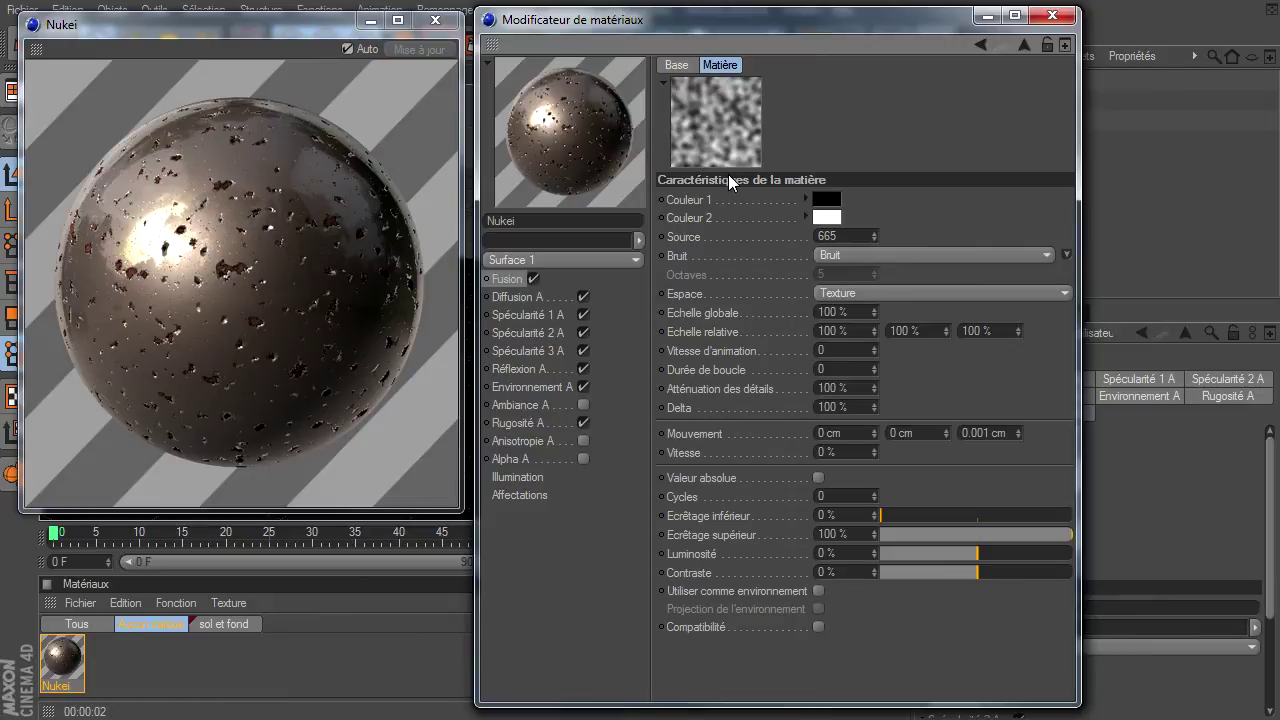
pyautogui.click(895, 256)
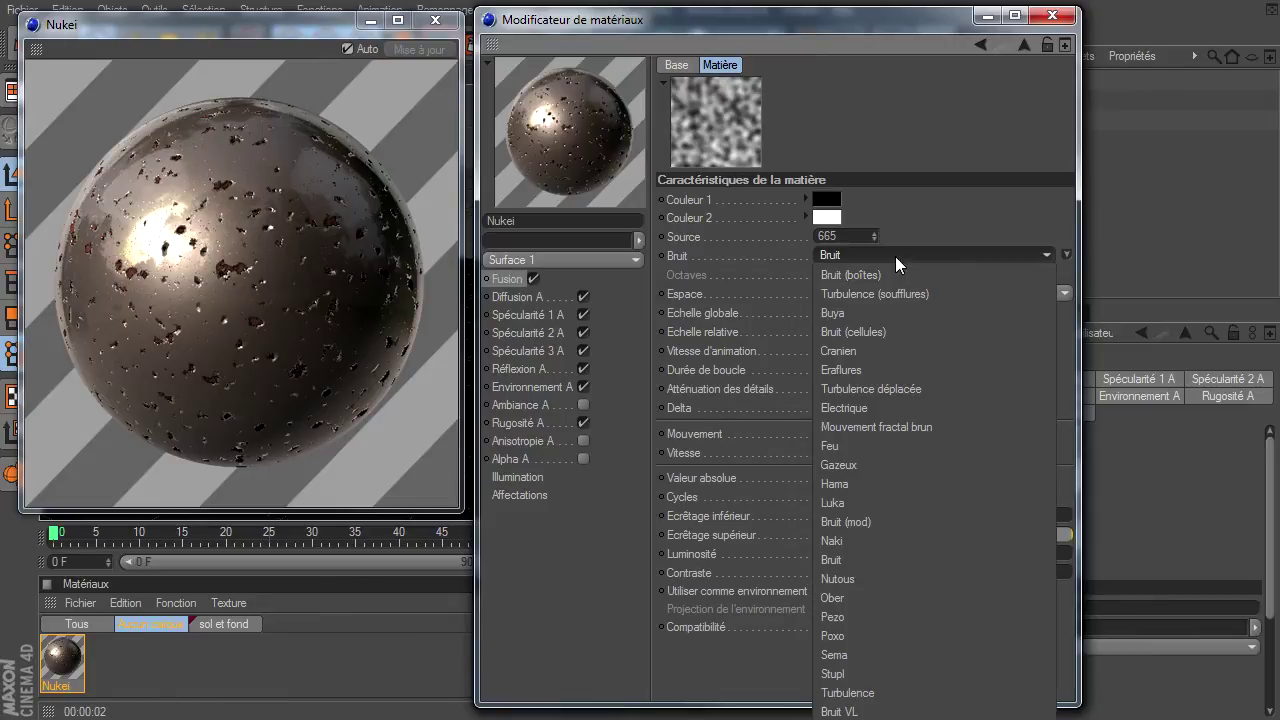
pyautogui.click(878, 293)
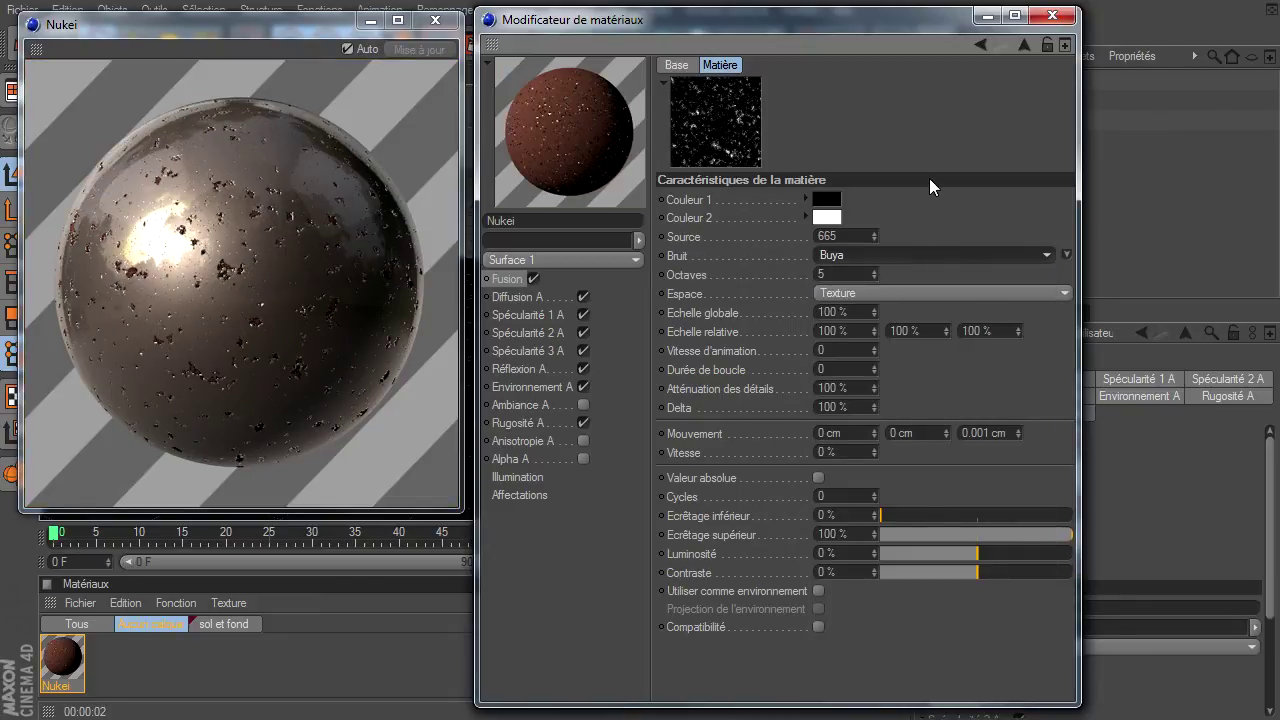
pyautogui.press('Down')
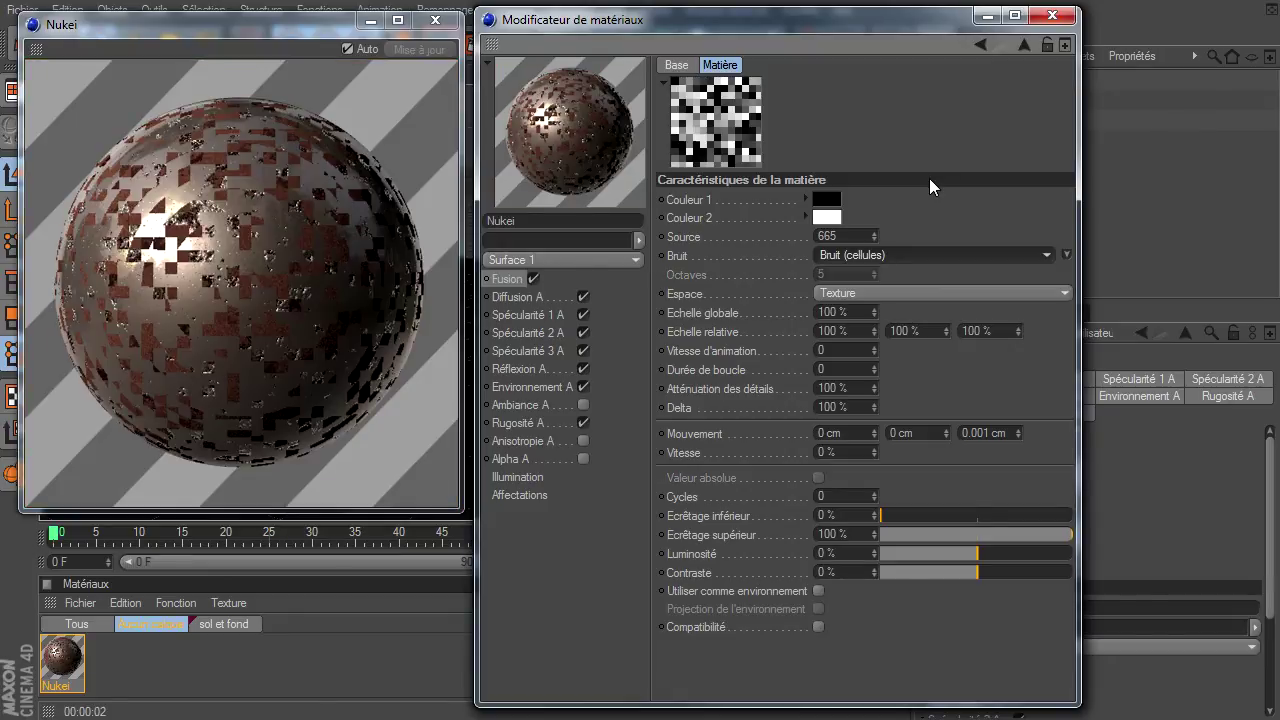
pyautogui.press('Down')
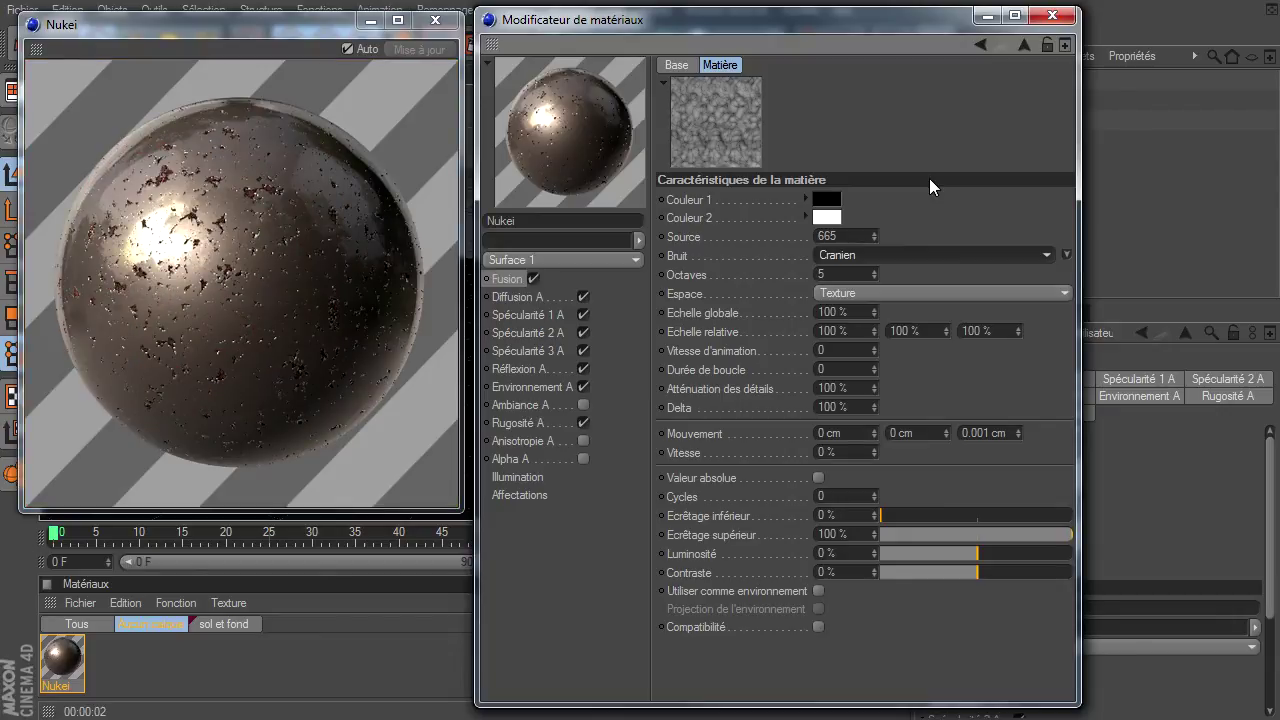
pyautogui.press('Down')
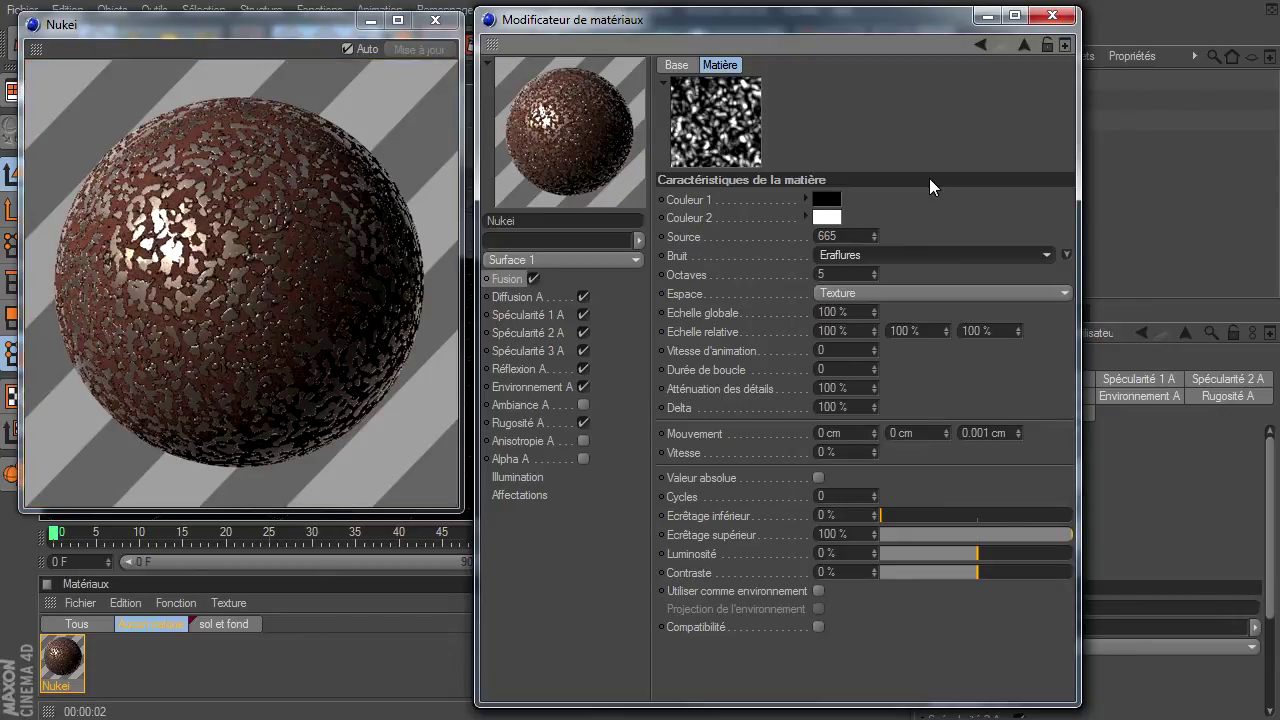
pyautogui.press('Down')
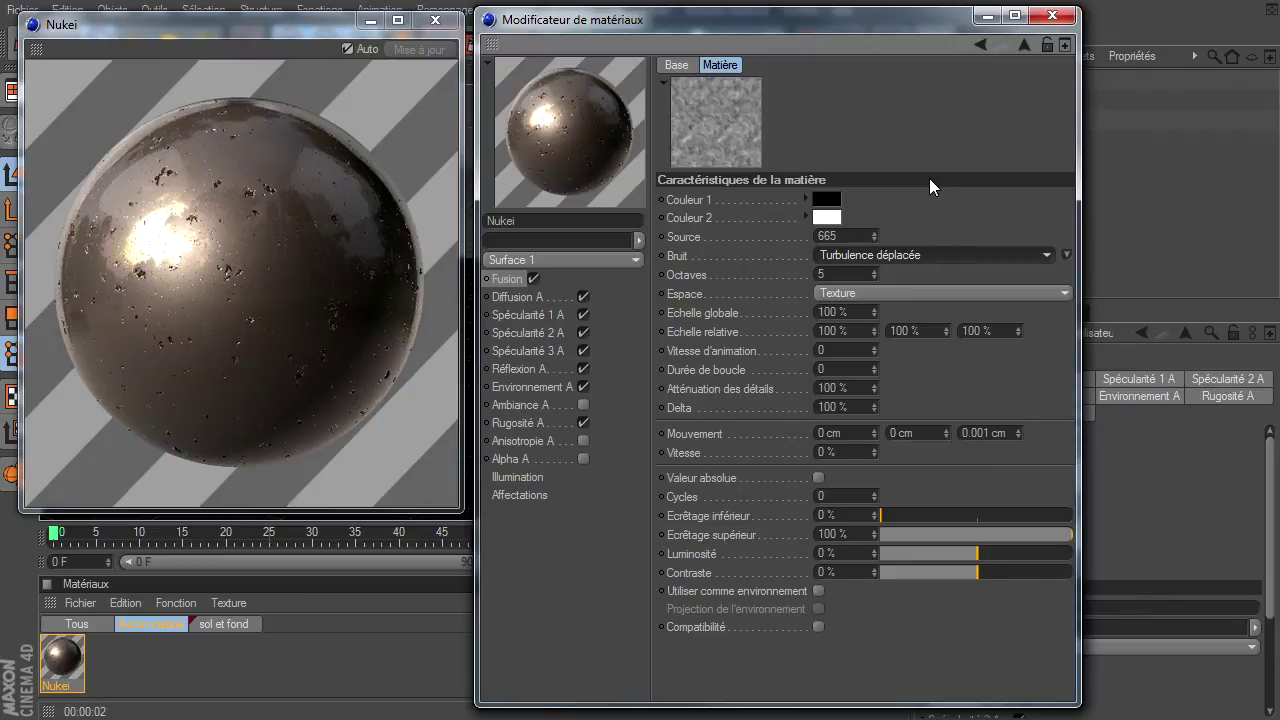
pyautogui.press('Down')
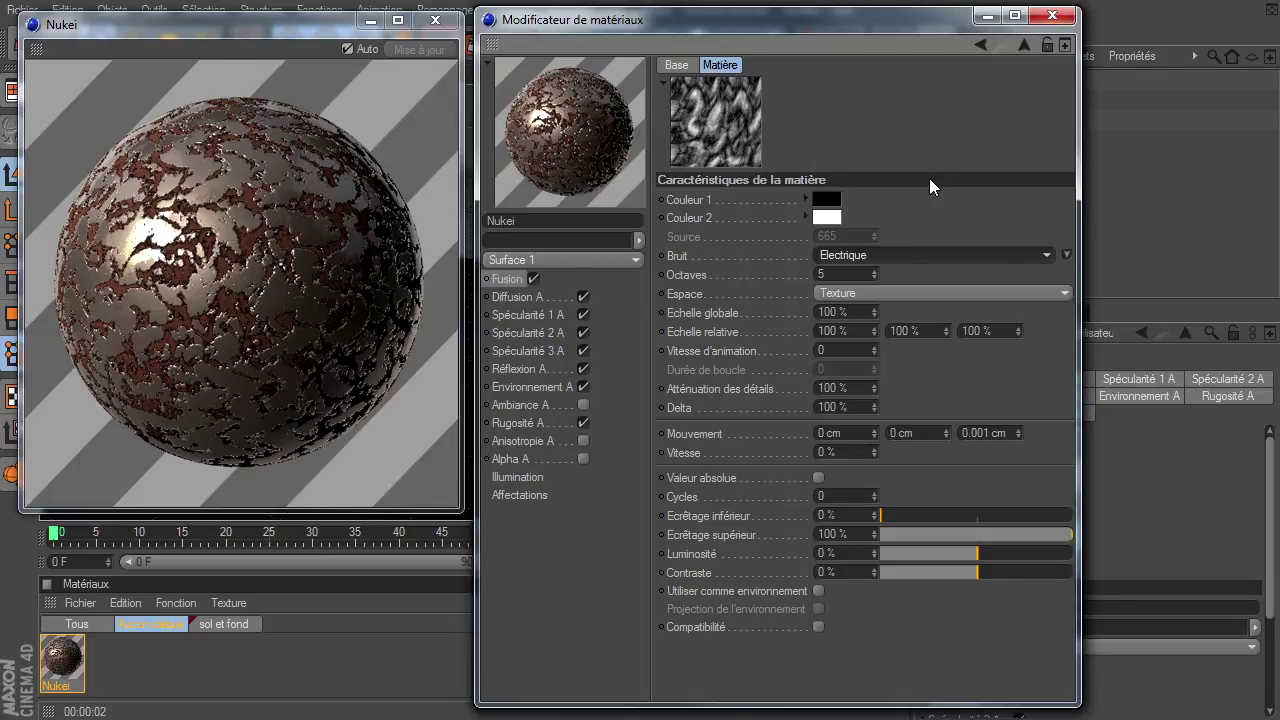
pyautogui.press('Down')
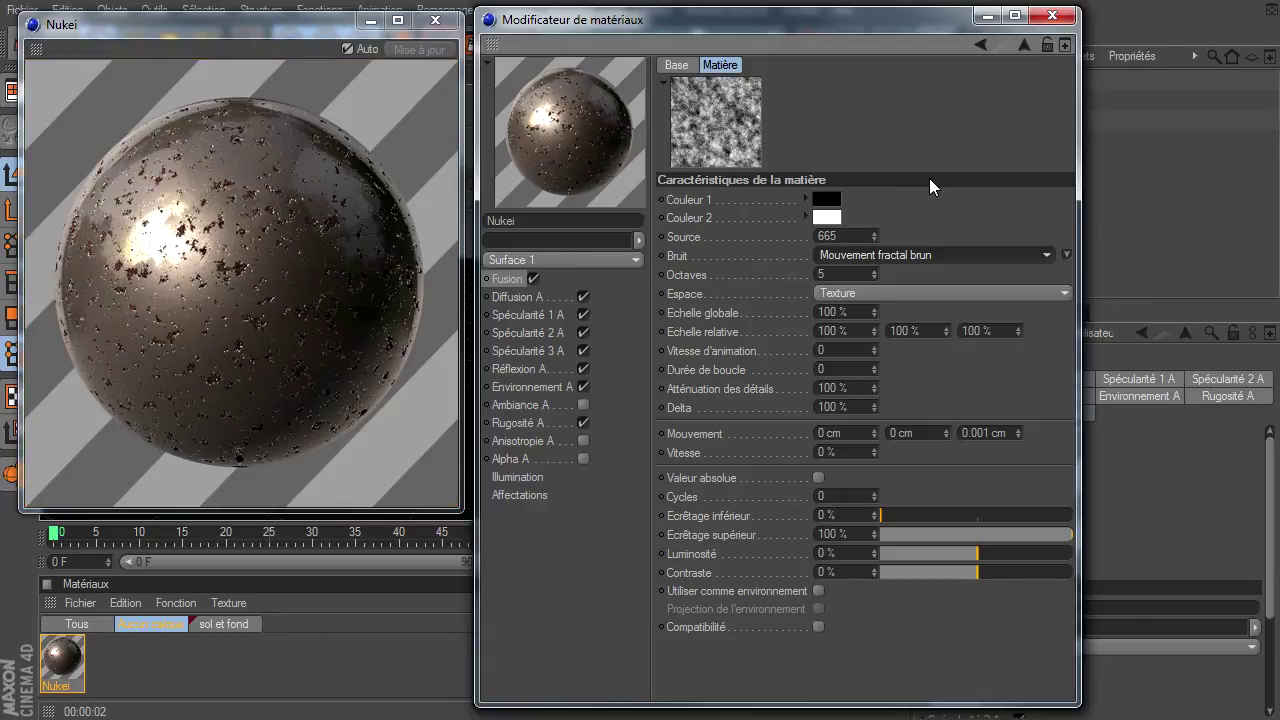
pyautogui.press('Down')
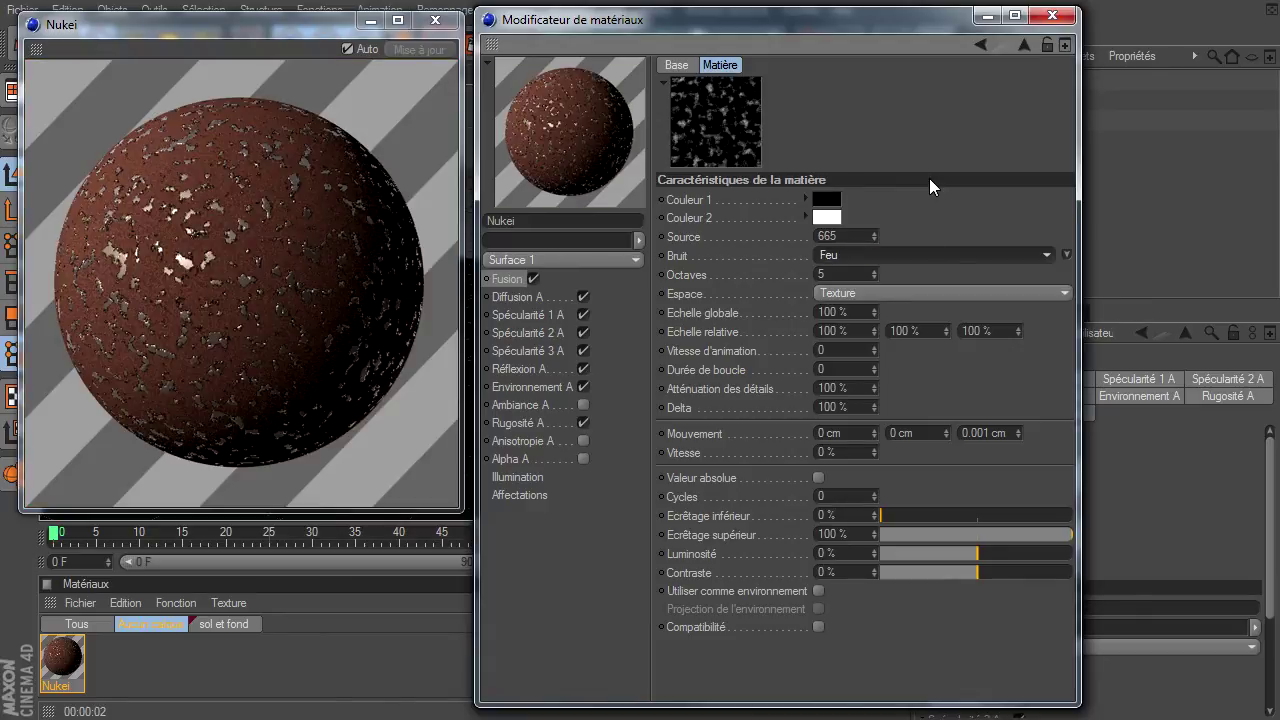
pyautogui.press('Down')
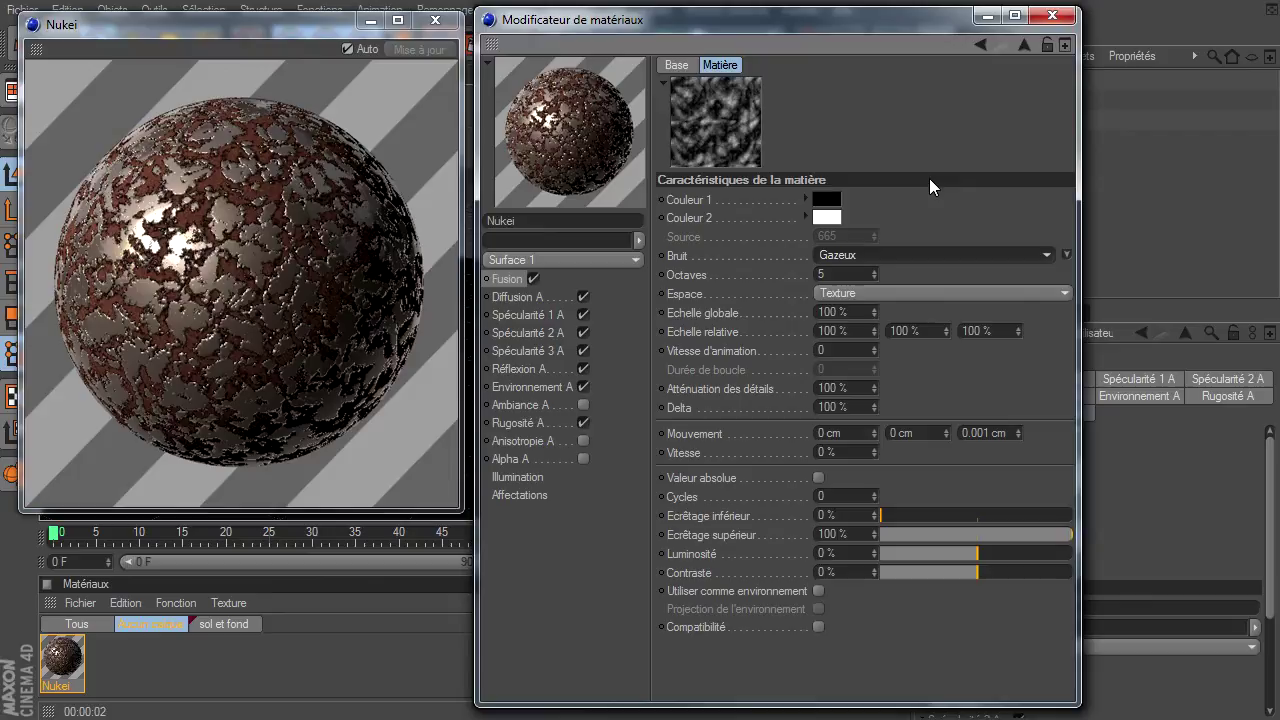
pyautogui.press('Down')
pyautogui.press('Down')
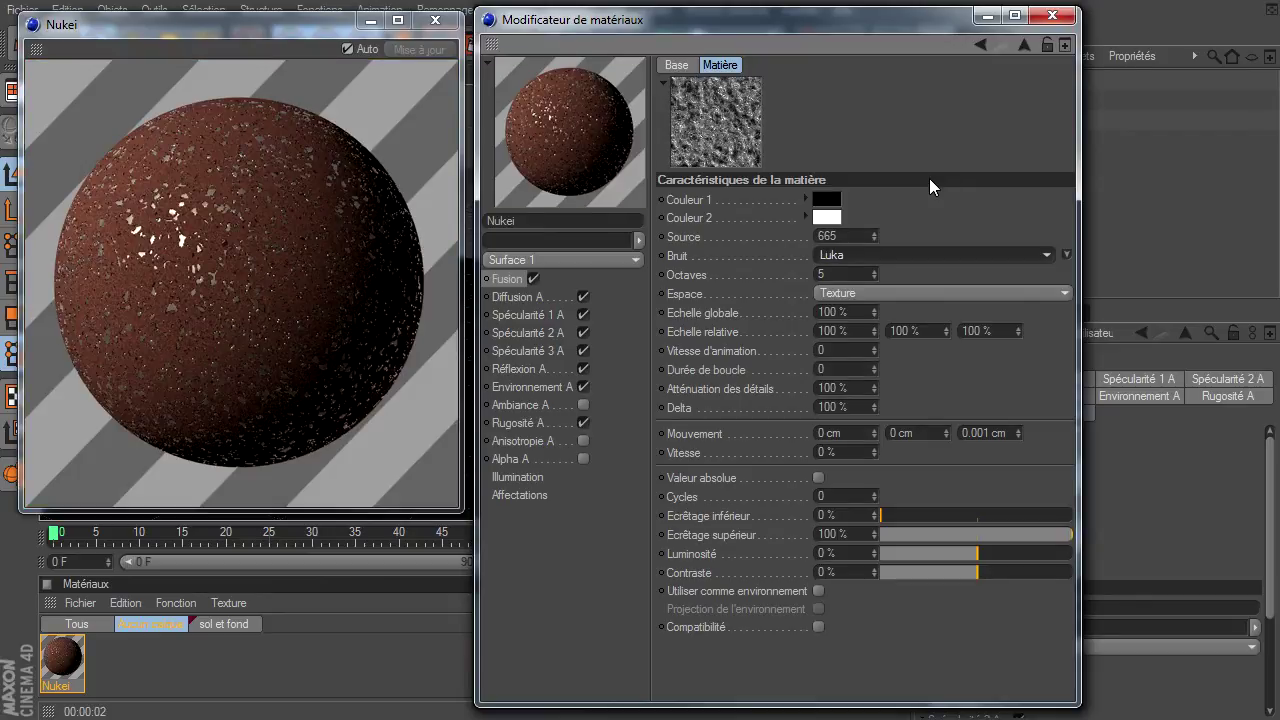
pyautogui.press('Down')
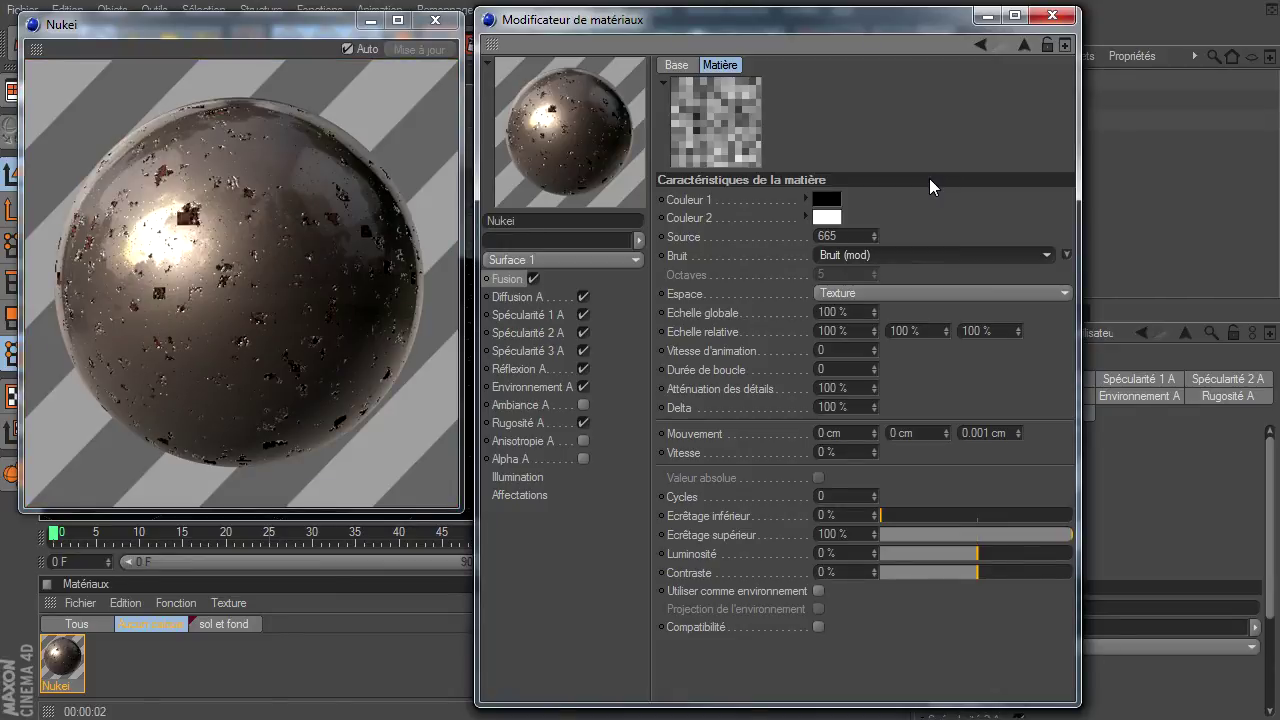
pyautogui.press('Down')
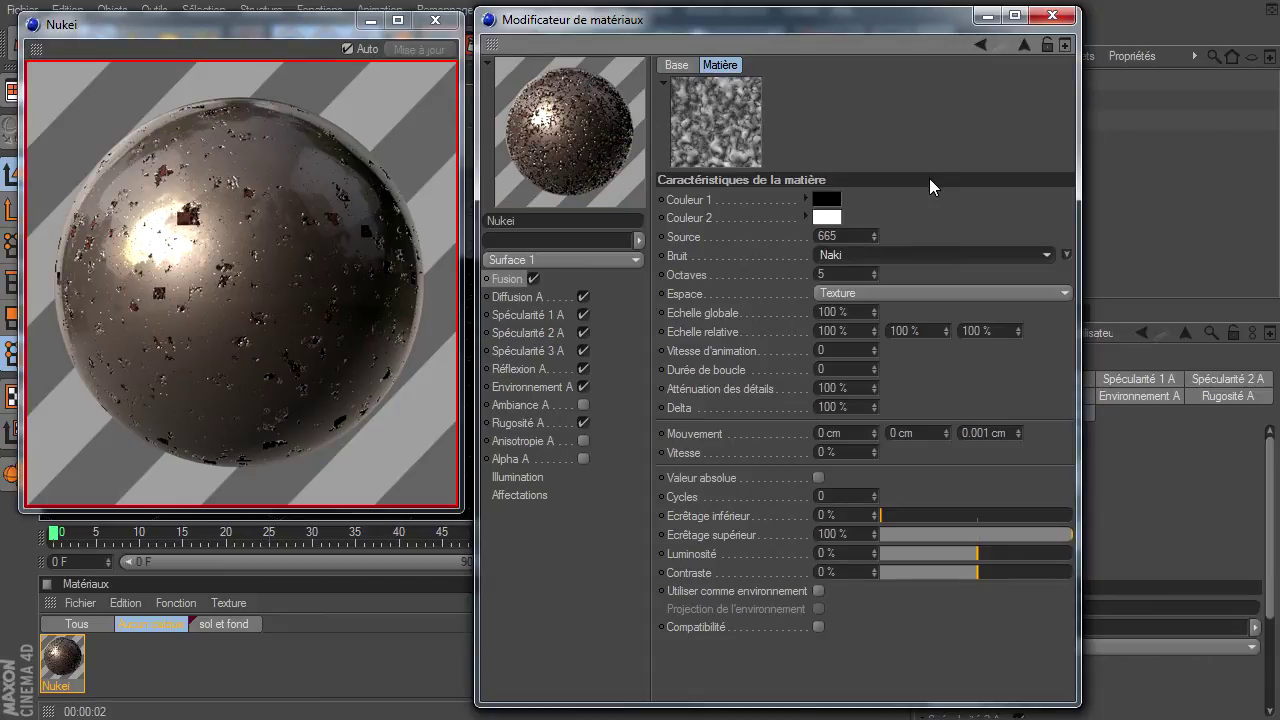
pyautogui.press('Down')
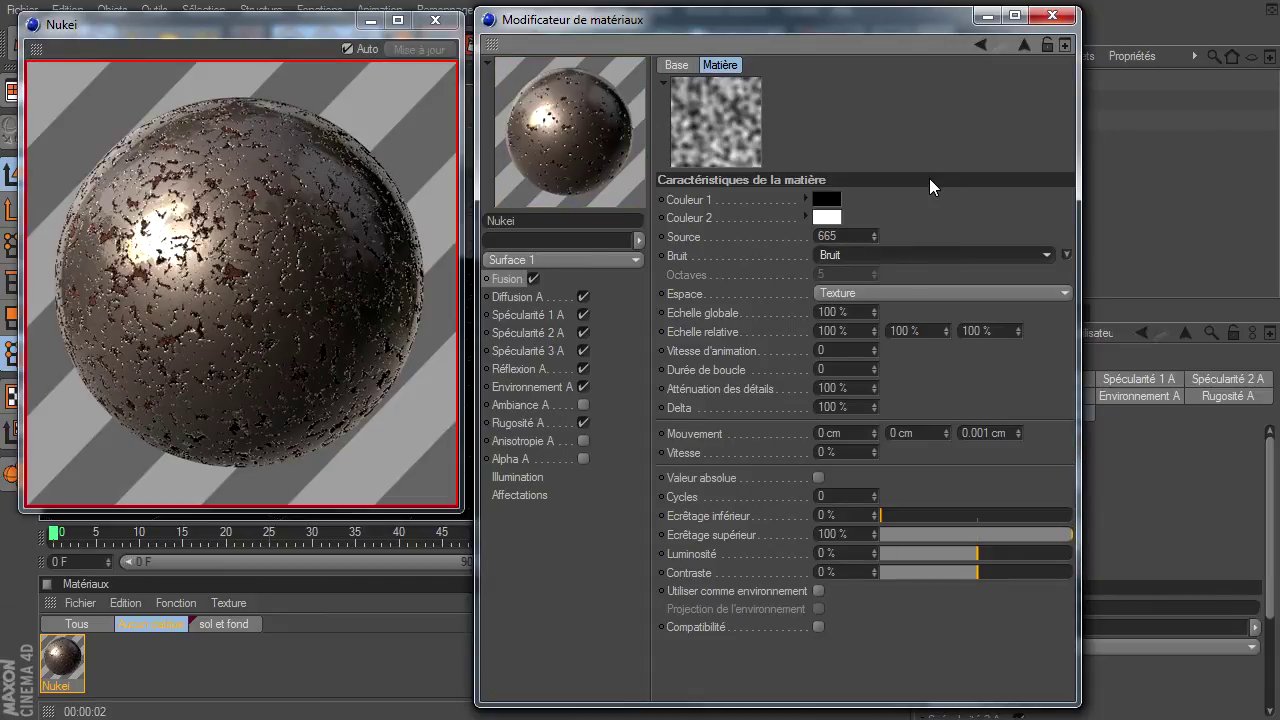
pyautogui.press('Down')
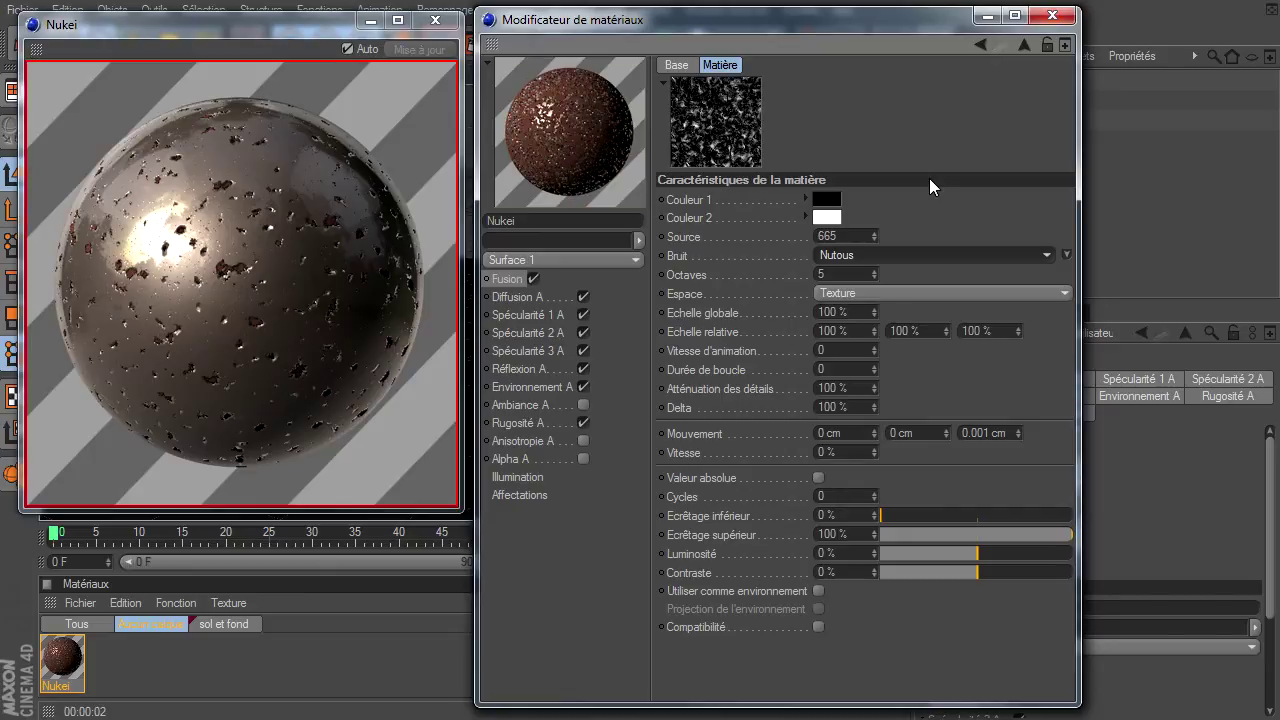
pyautogui.press('Down')
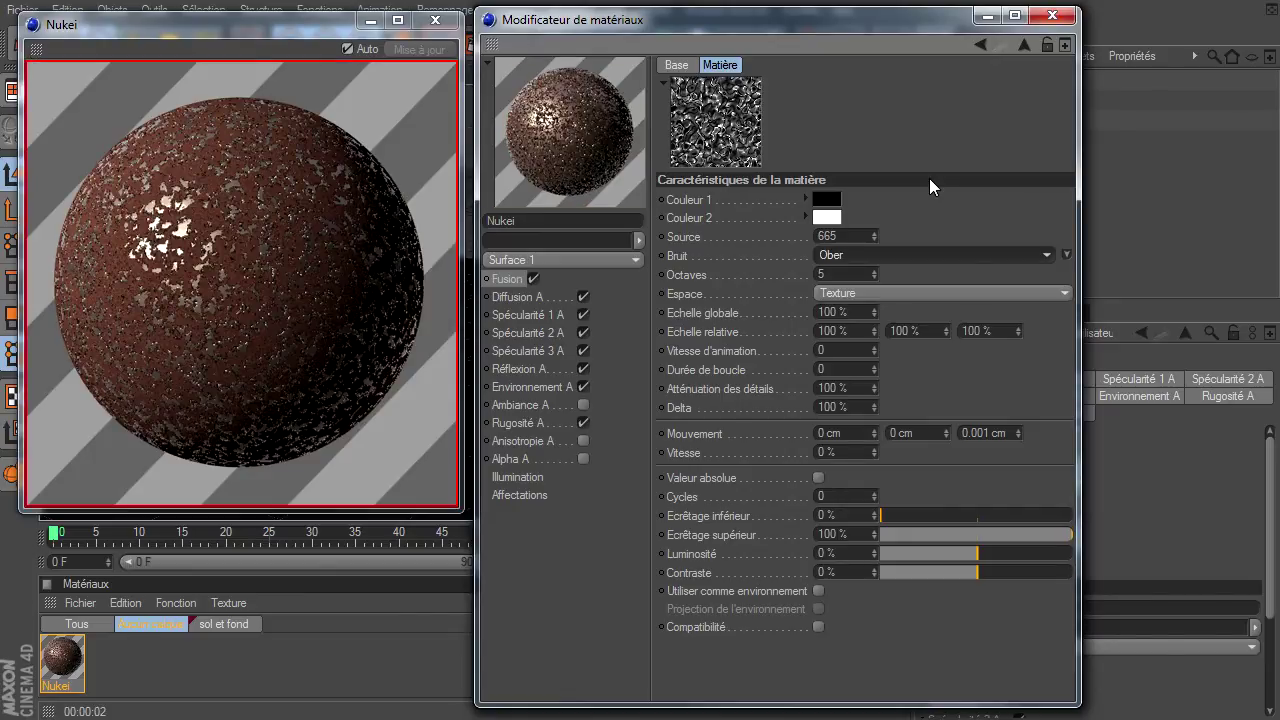
pyautogui.press('Down')
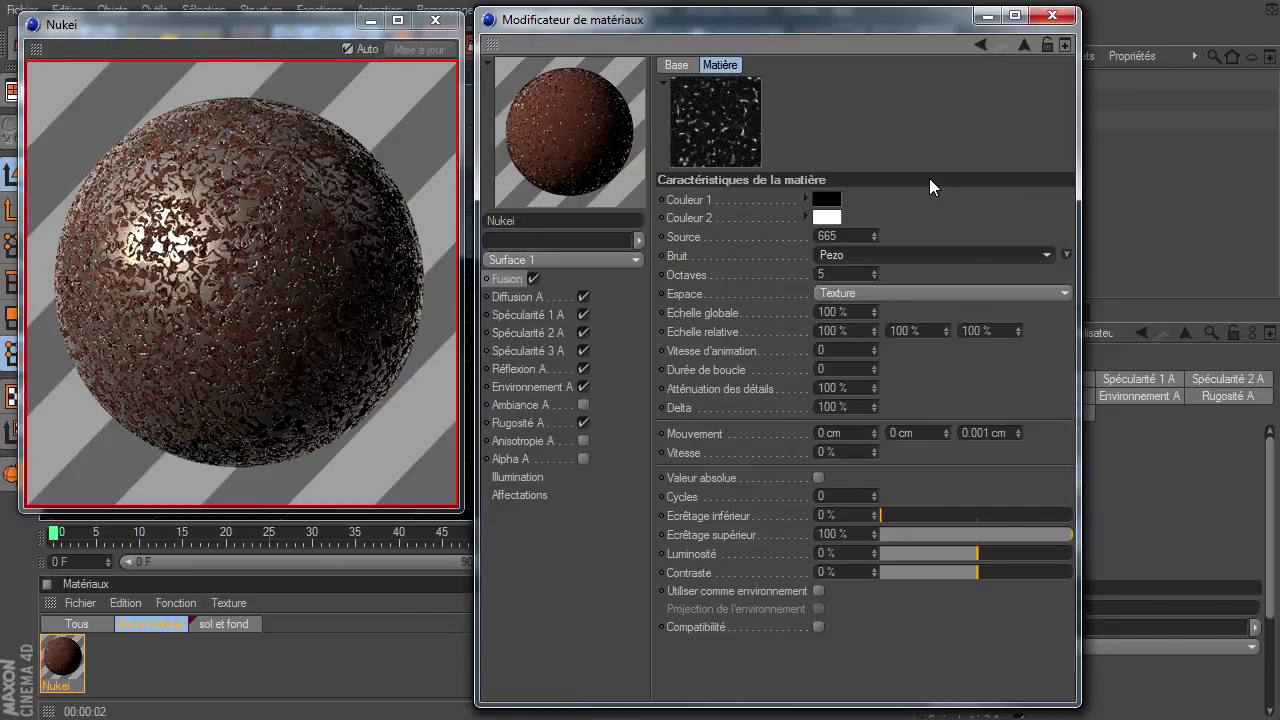
pyautogui.press('Down')
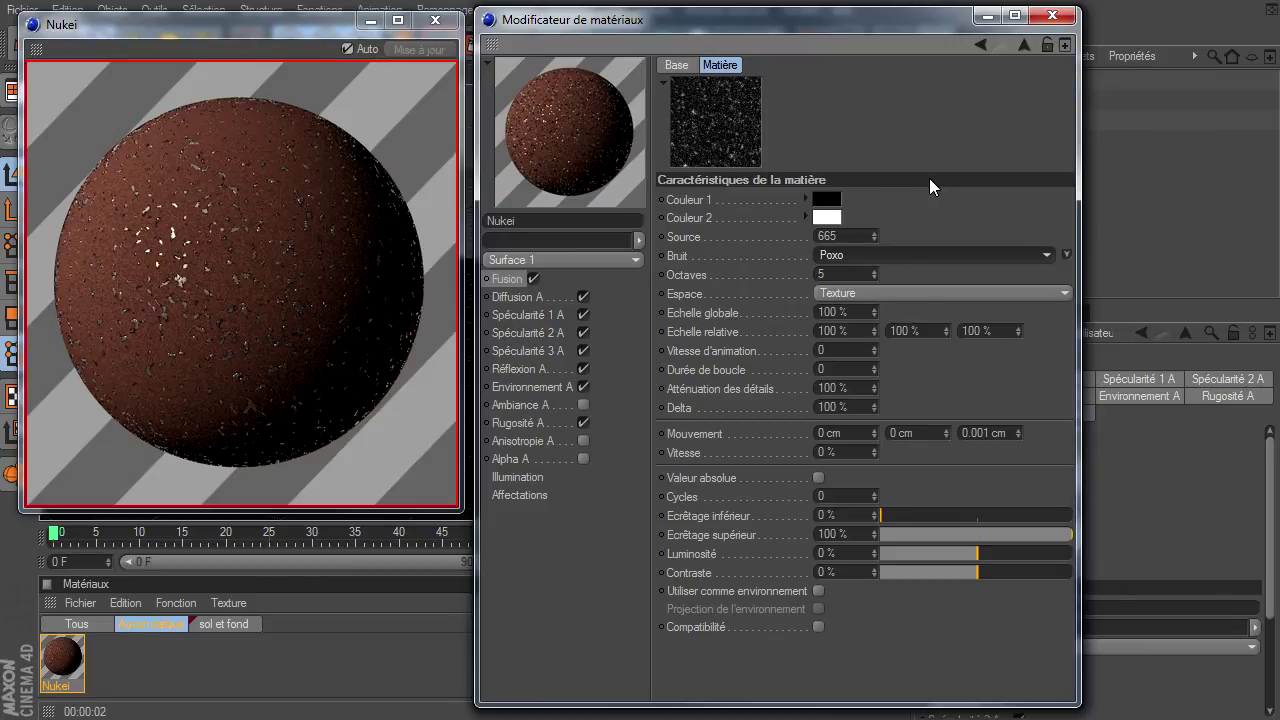
pyautogui.press('Down')
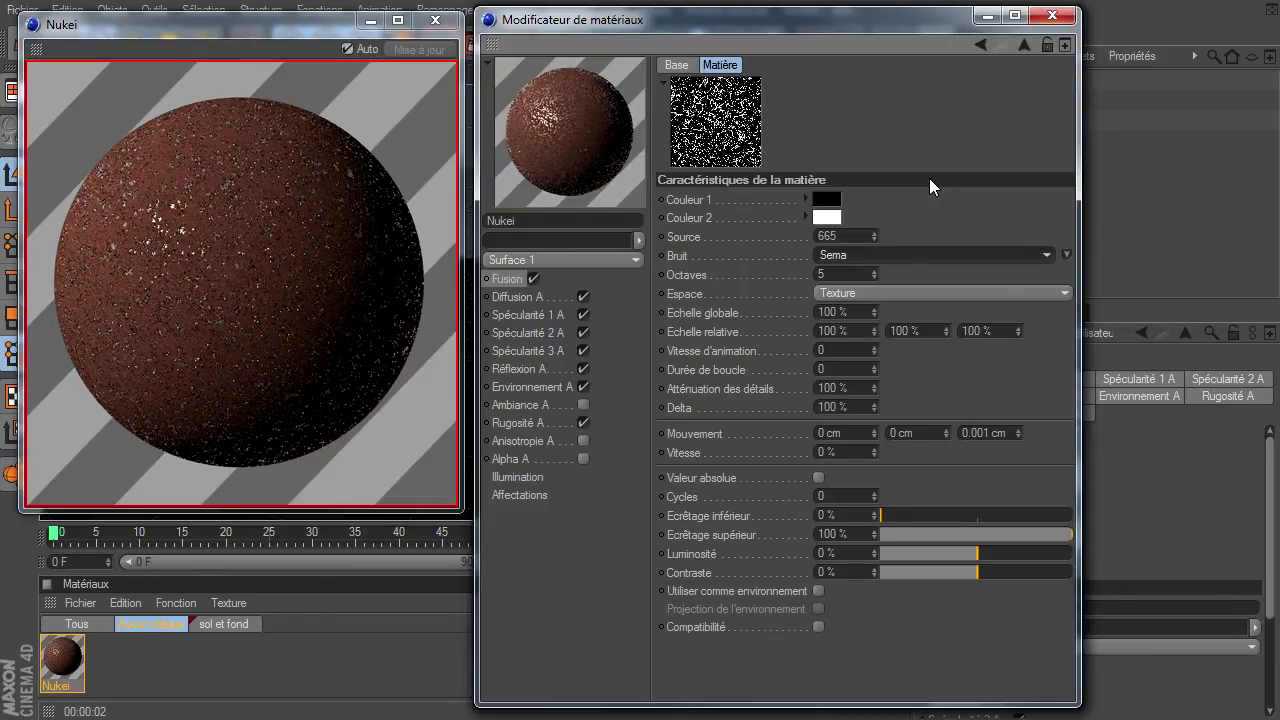
# - Raise the base noise's global scale to 1000% and switch its noise type, ending on Gazeux
pyautogui.click(861, 318)
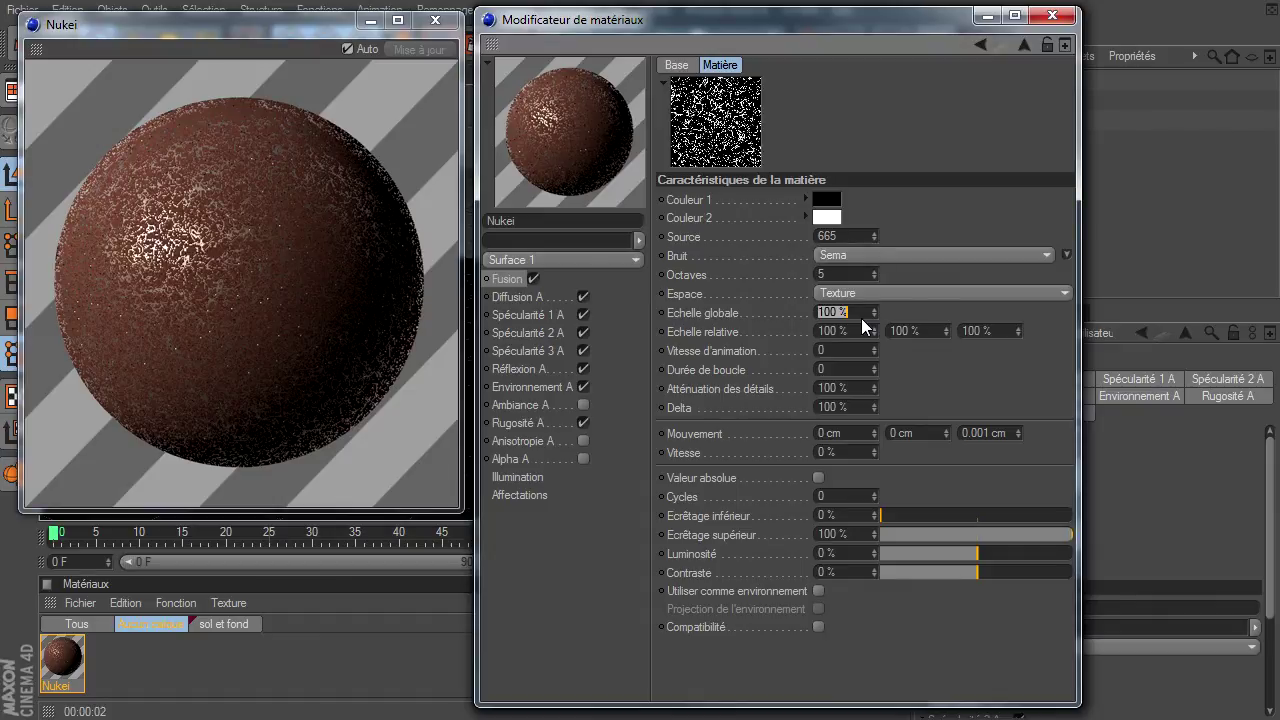
pyautogui.write('1000')
pyautogui.click(867, 402)
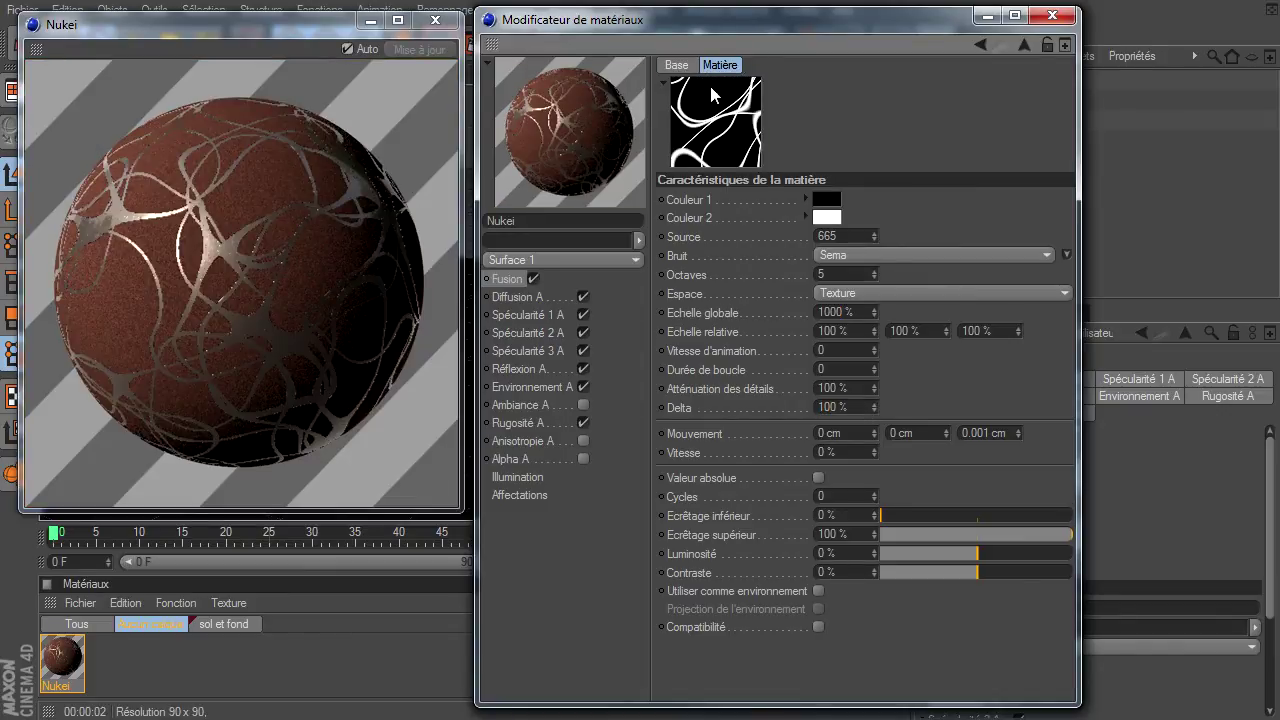
pyautogui.click(878, 255)
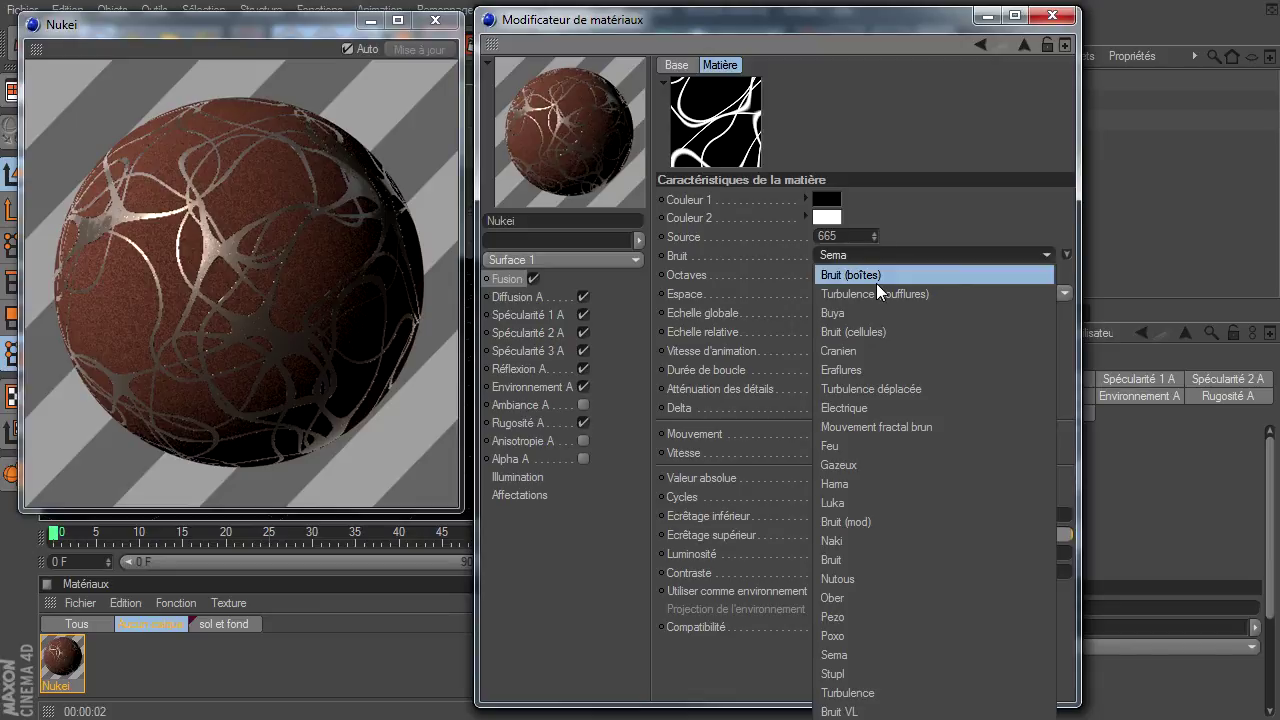
pyautogui.click(876, 282)
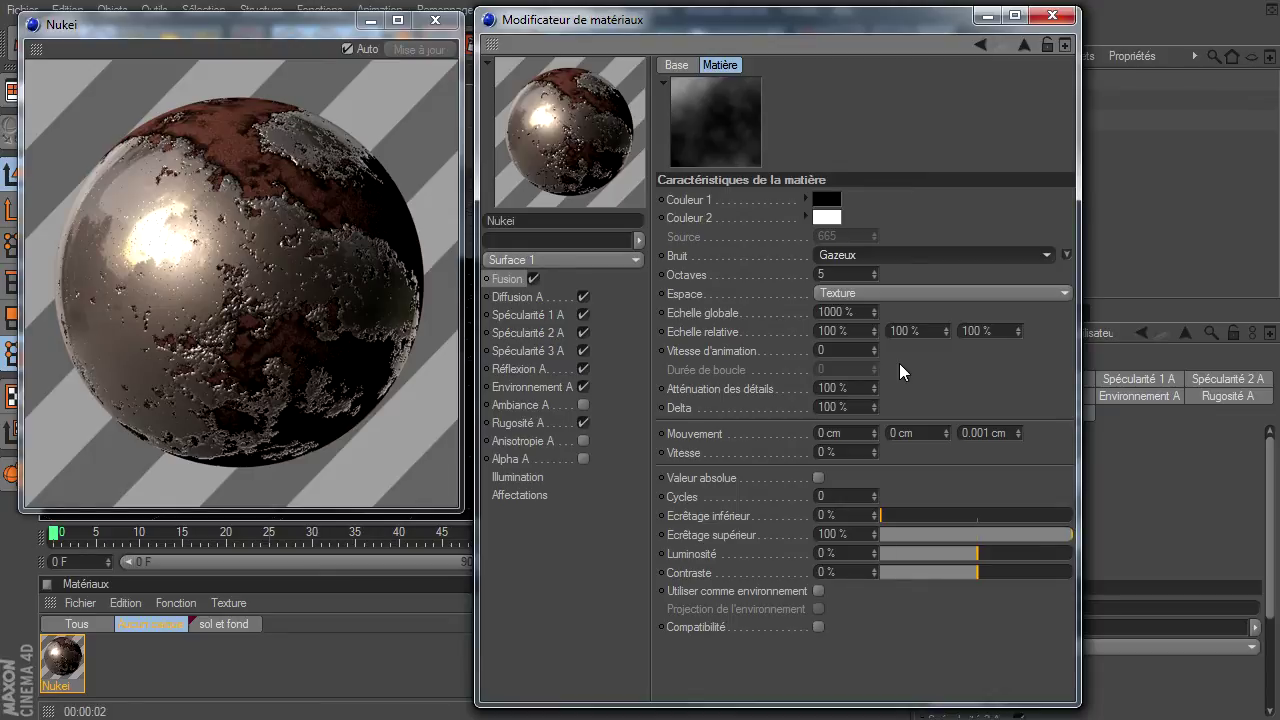
# - Close the Material Editor and Nukei preview, zoom onto the objects, and render the view
pyautogui.click(1052, 16)
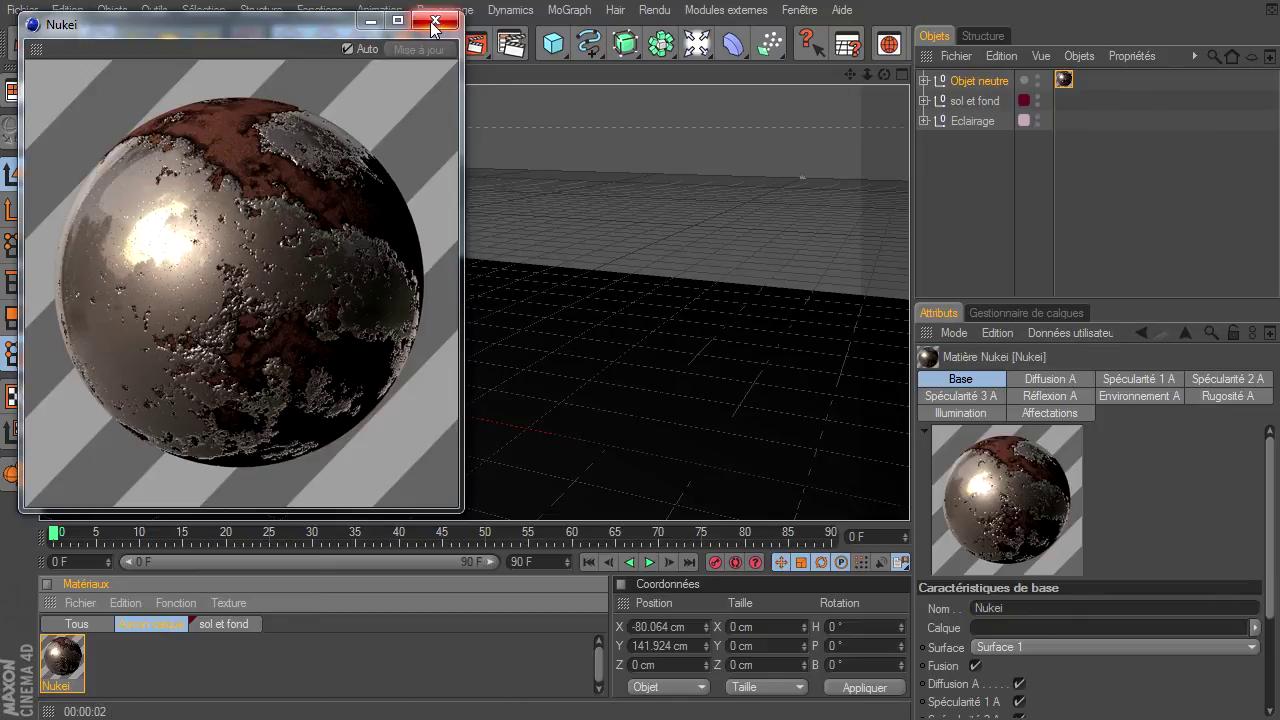
pyautogui.click(435, 21)
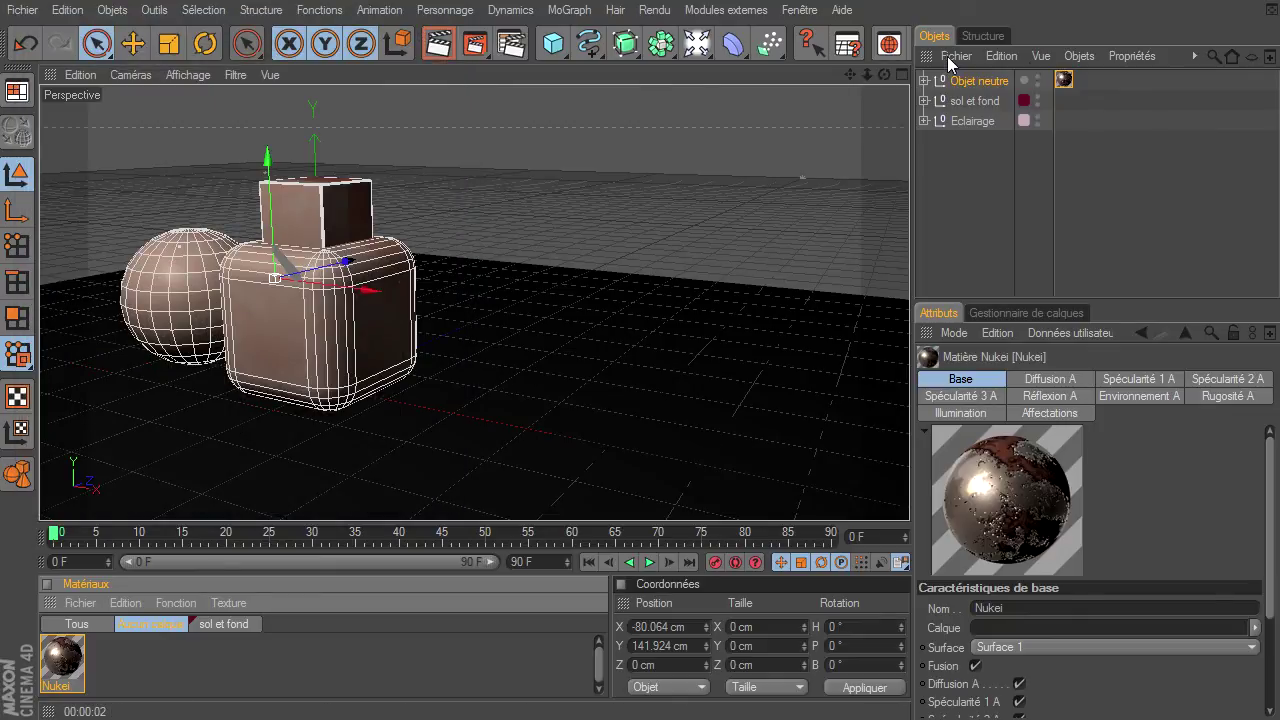
pyautogui.moveTo(849, 74); pyautogui.dragTo(914, 496)
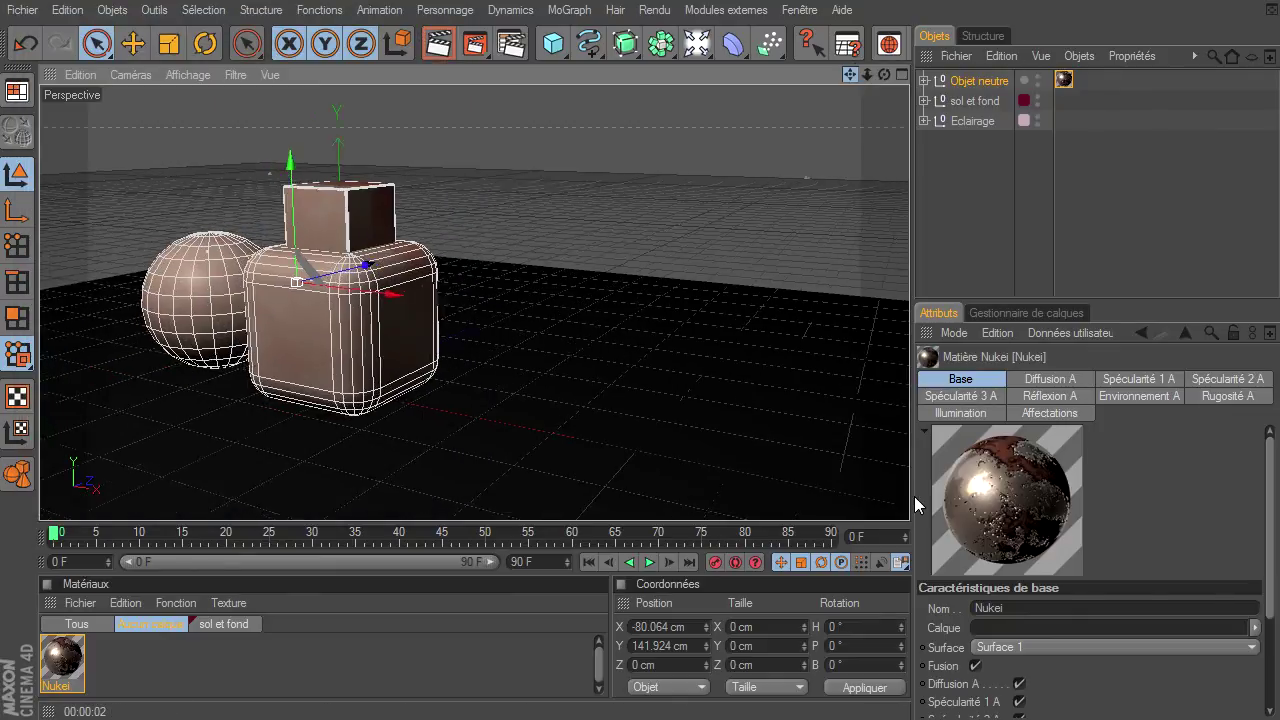
pyautogui.moveTo(867, 74); pyautogui.dragTo(912, 504)
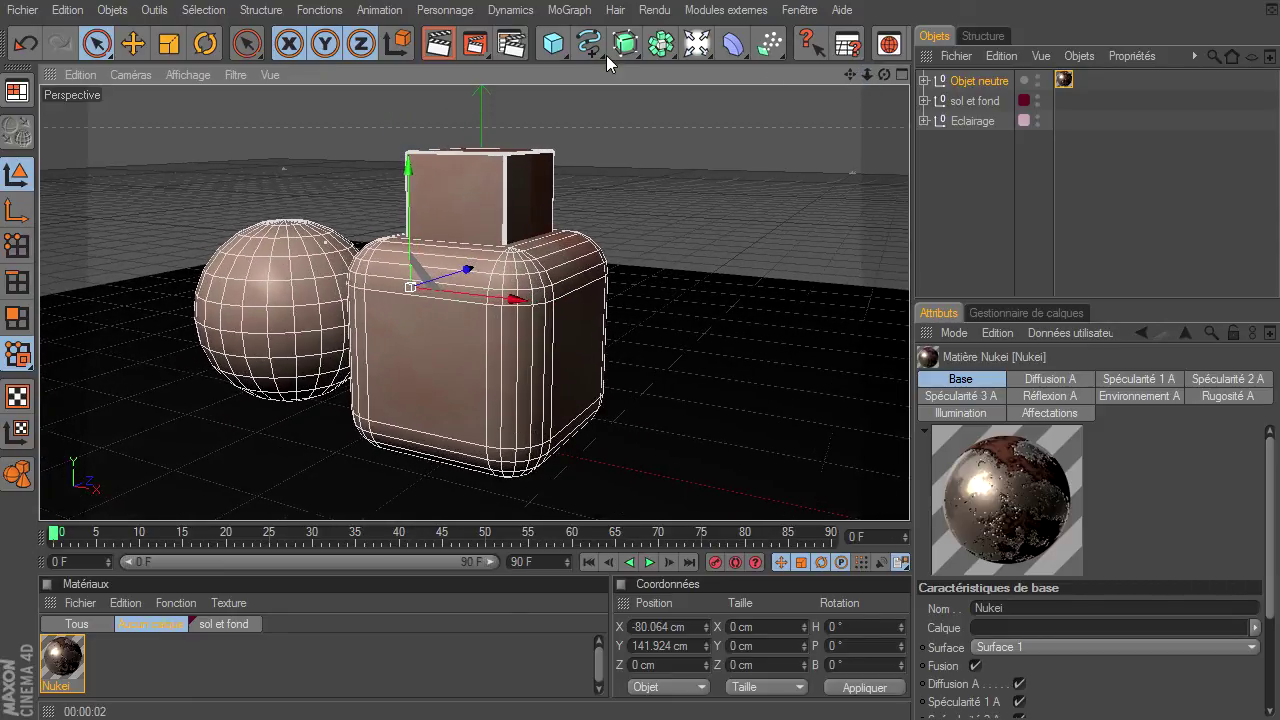
pyautogui.click(438, 43)
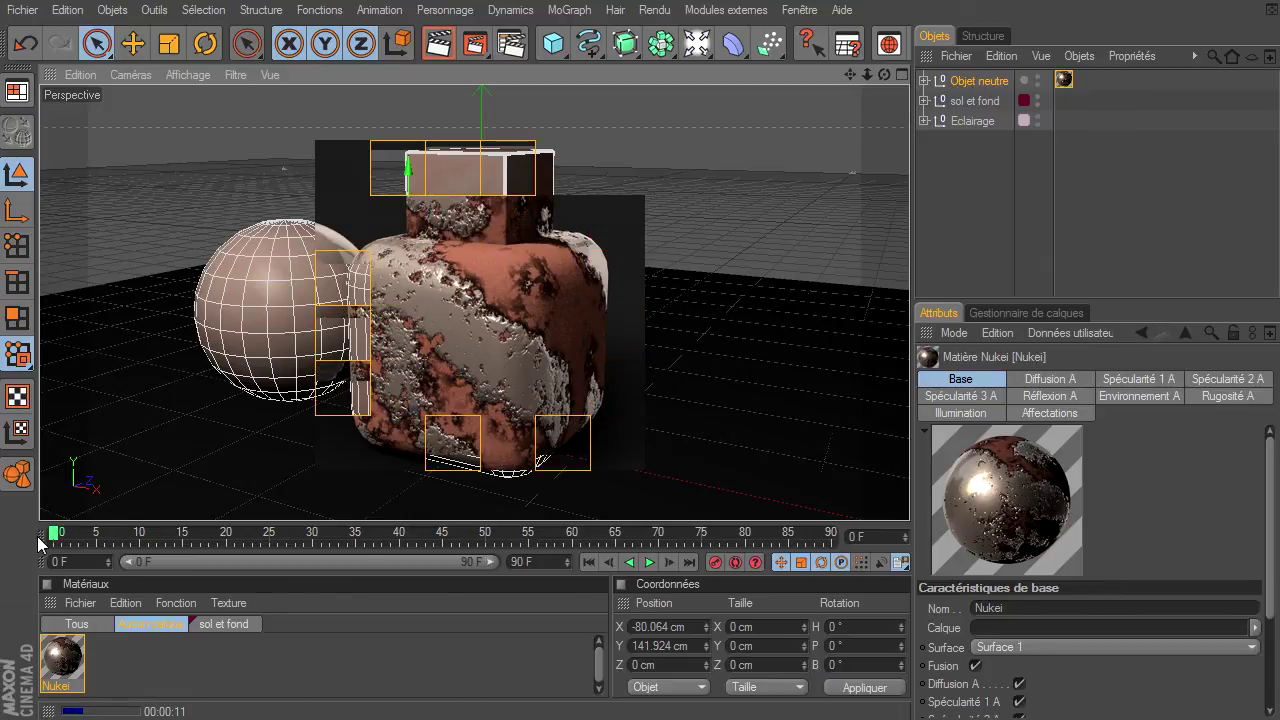
# - Reopen the Nukei material and go to the base-channel noise inside the Fusion shader
pyautogui.doubleClick(54, 675)
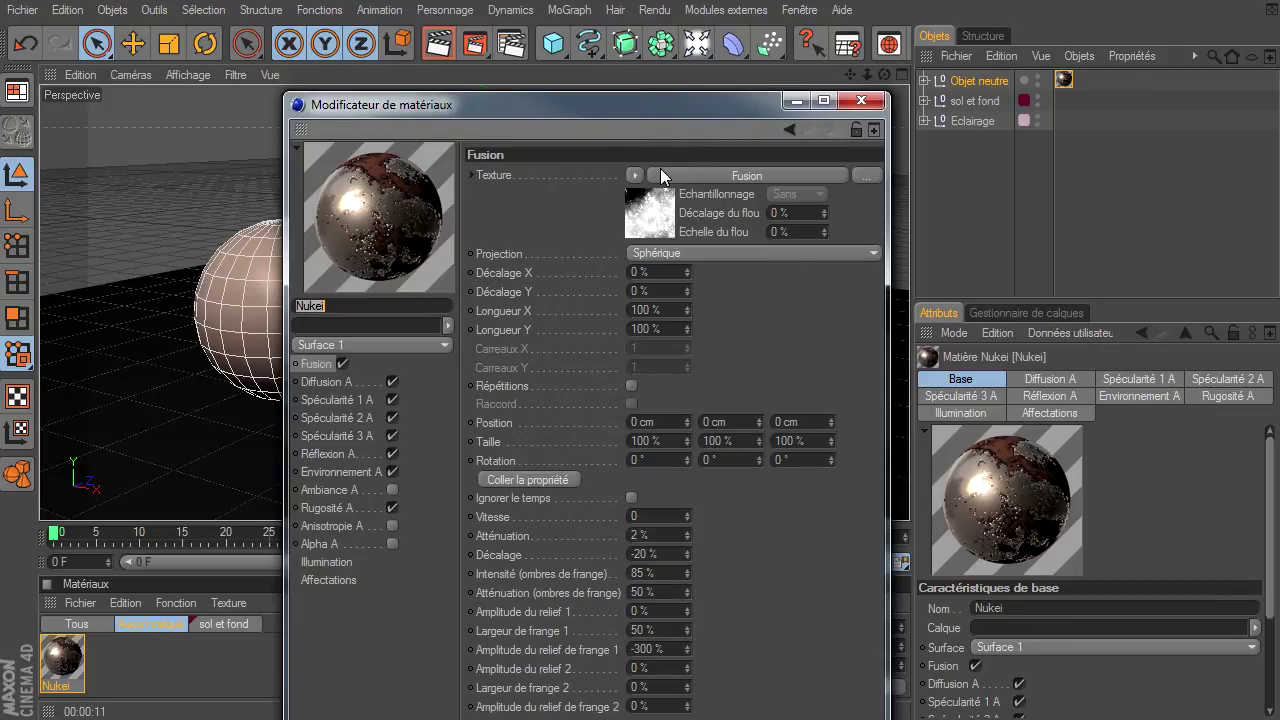
pyautogui.moveTo(669, 105); pyautogui.dragTo(813, 15)
pyautogui.click(450, 274)
pyautogui.click(912, 90)
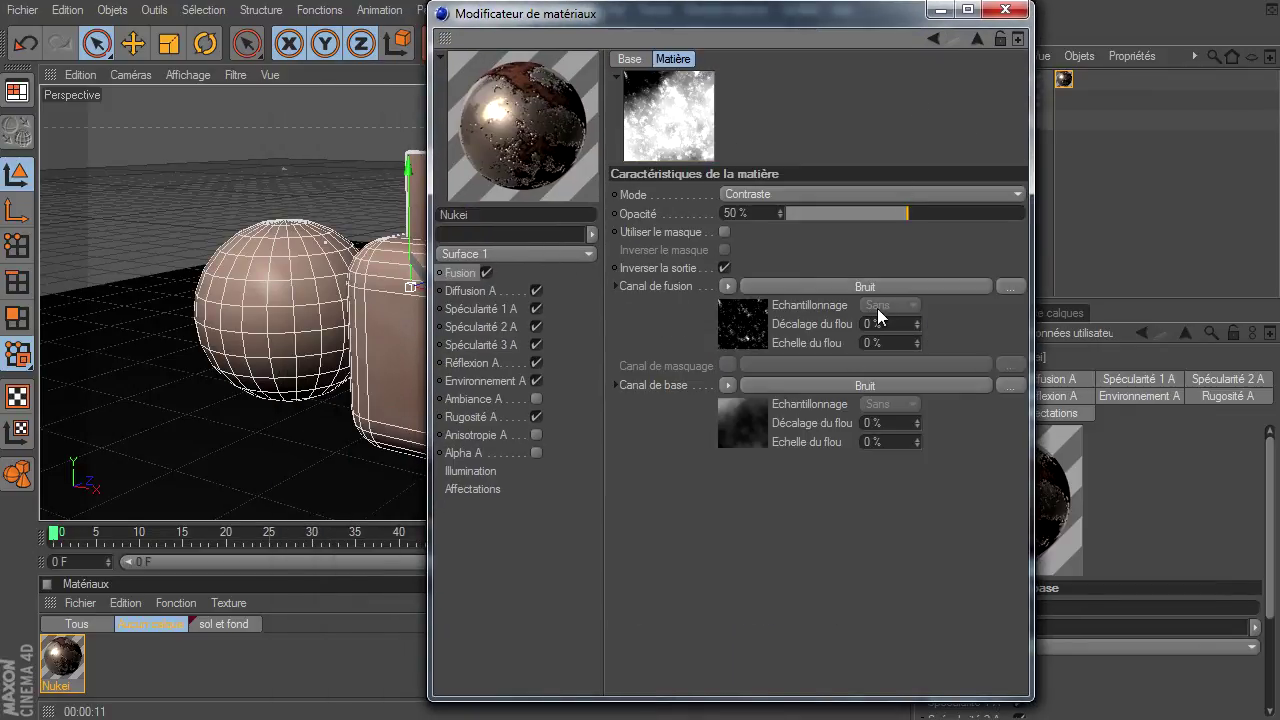
pyautogui.click(842, 389)
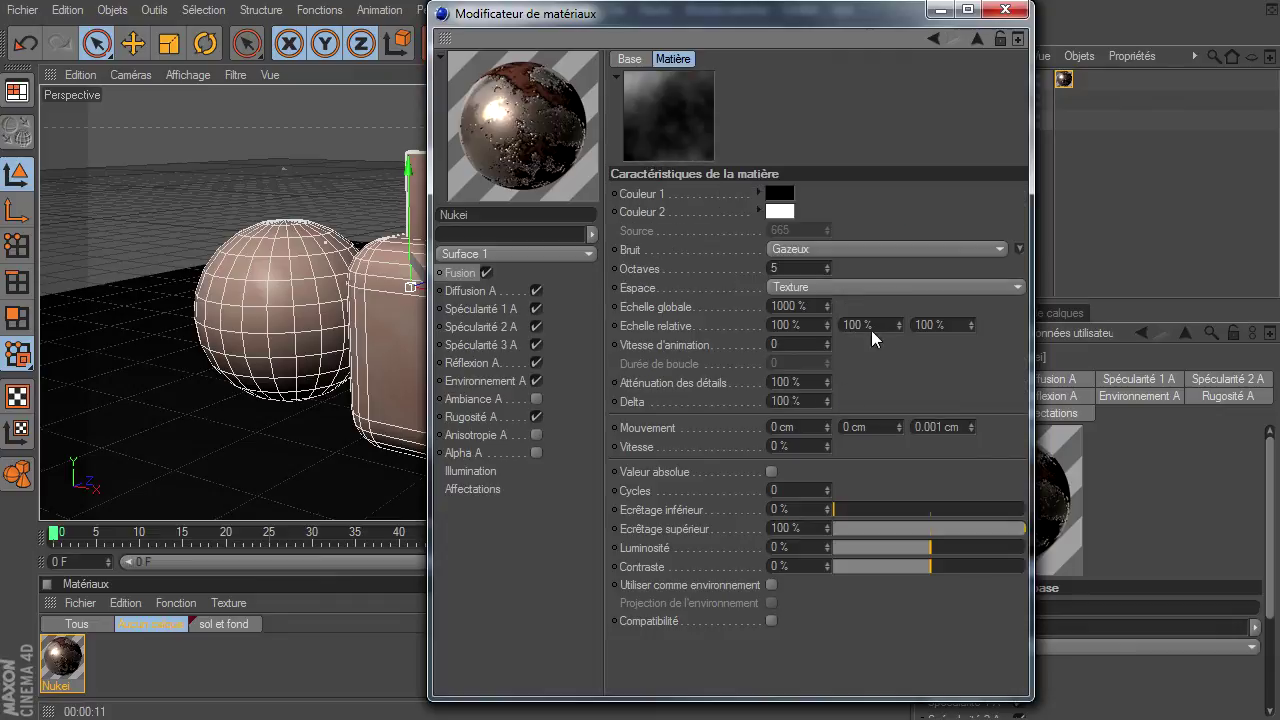
# - Change the noise type from Gazeux to Luka and close the material editor
pyautogui.click(1020, 250)
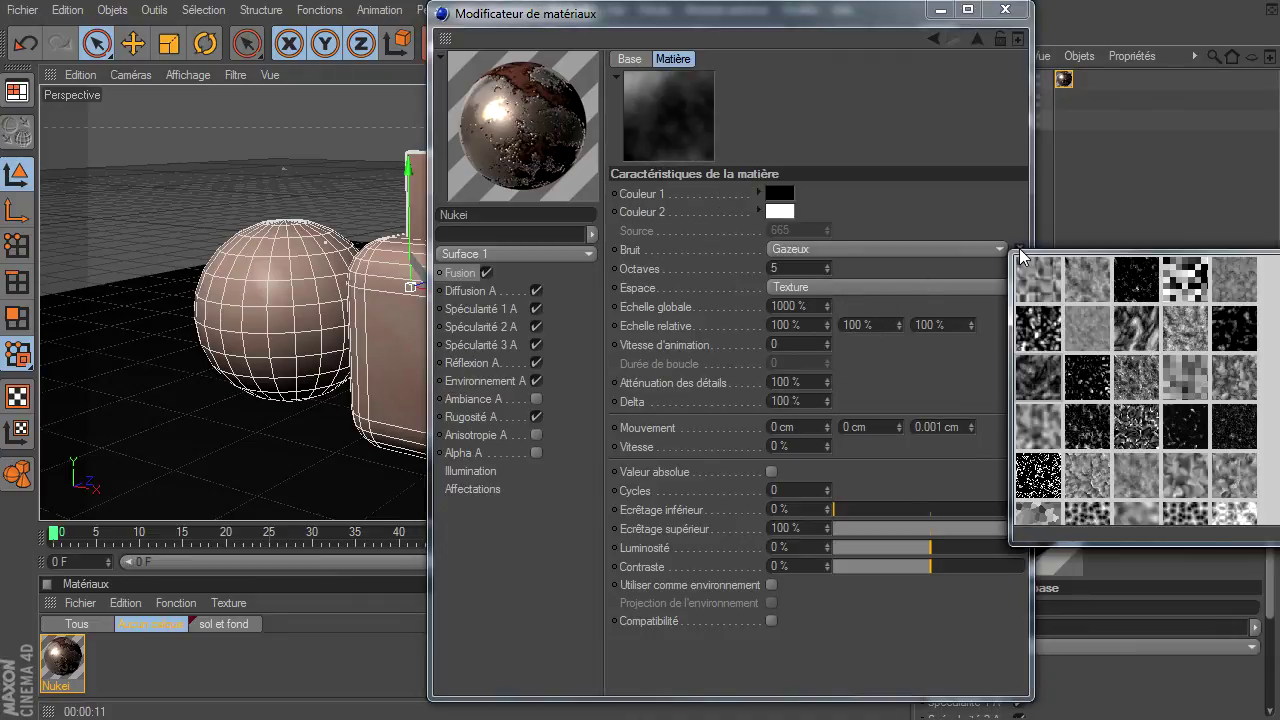
pyautogui.click(971, 210)
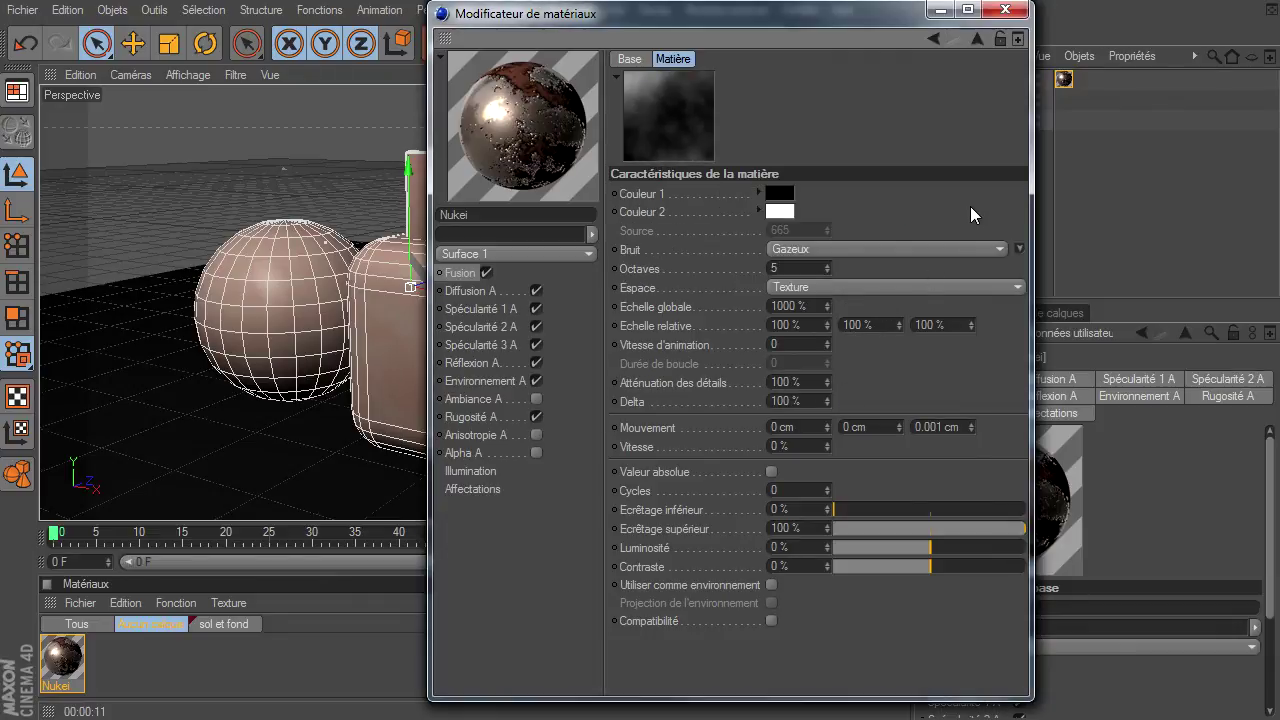
pyautogui.click(933, 248)
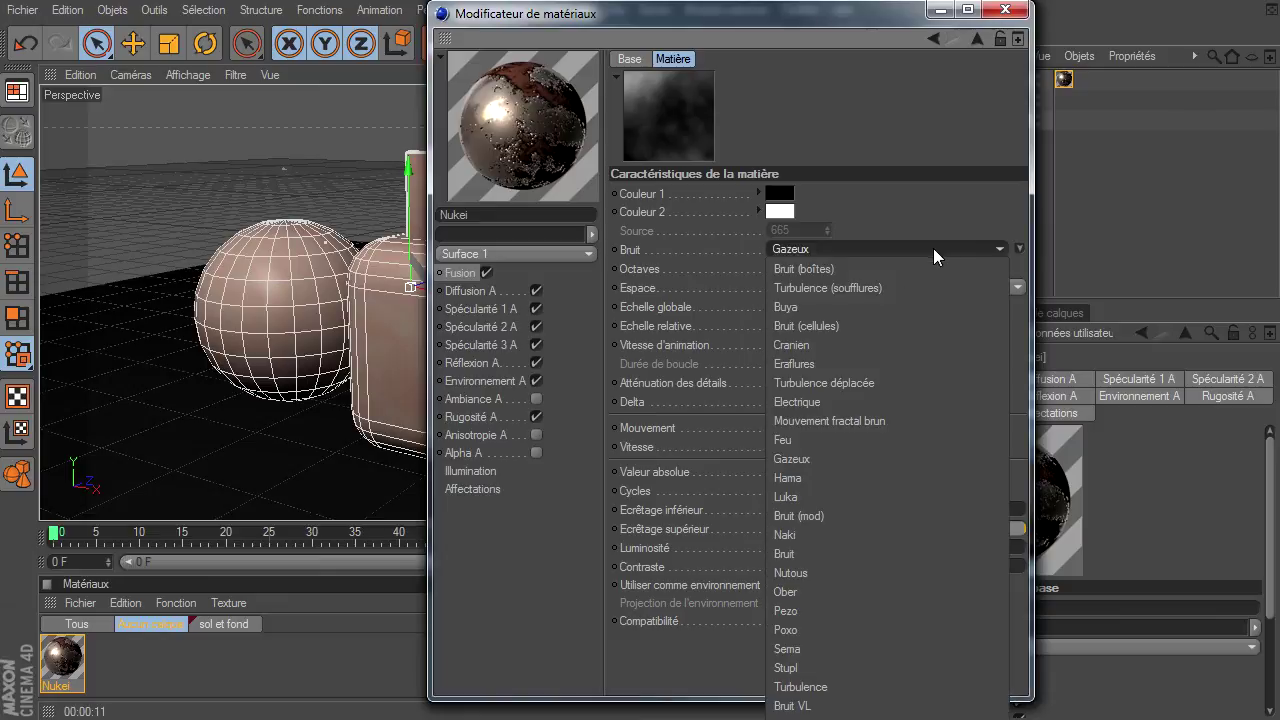
pyautogui.click(859, 453)
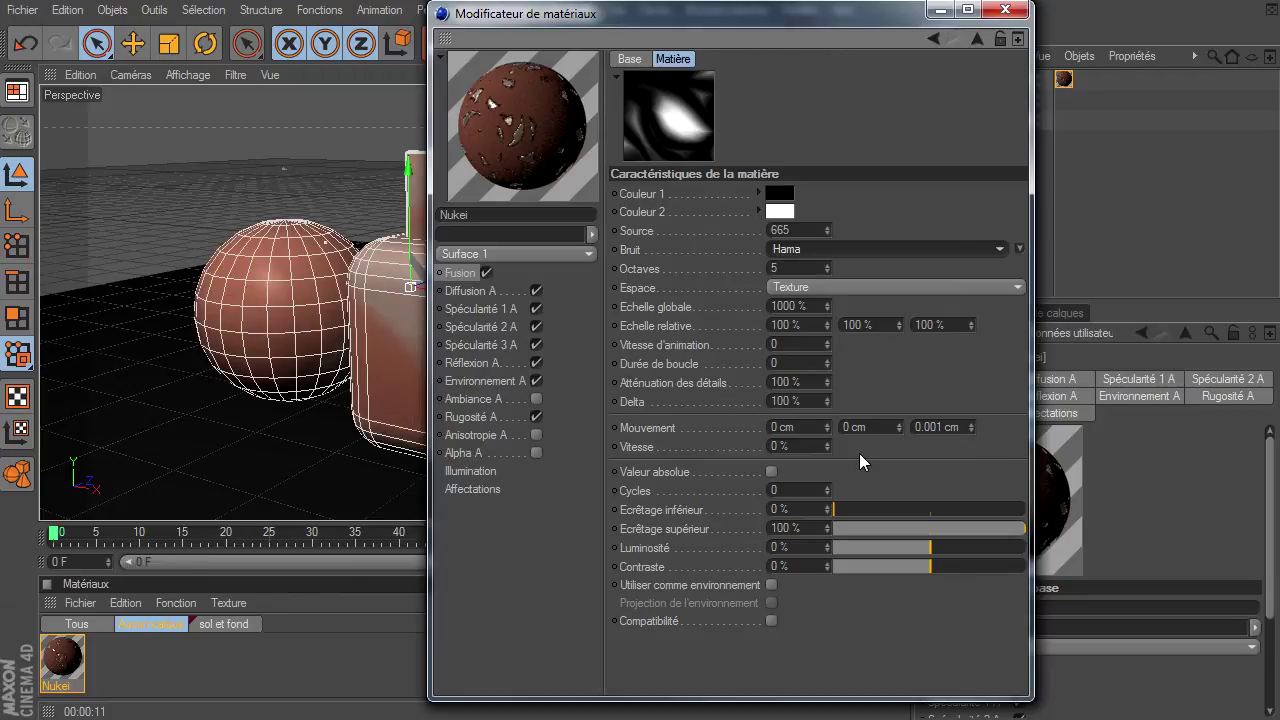
pyautogui.press('Down')
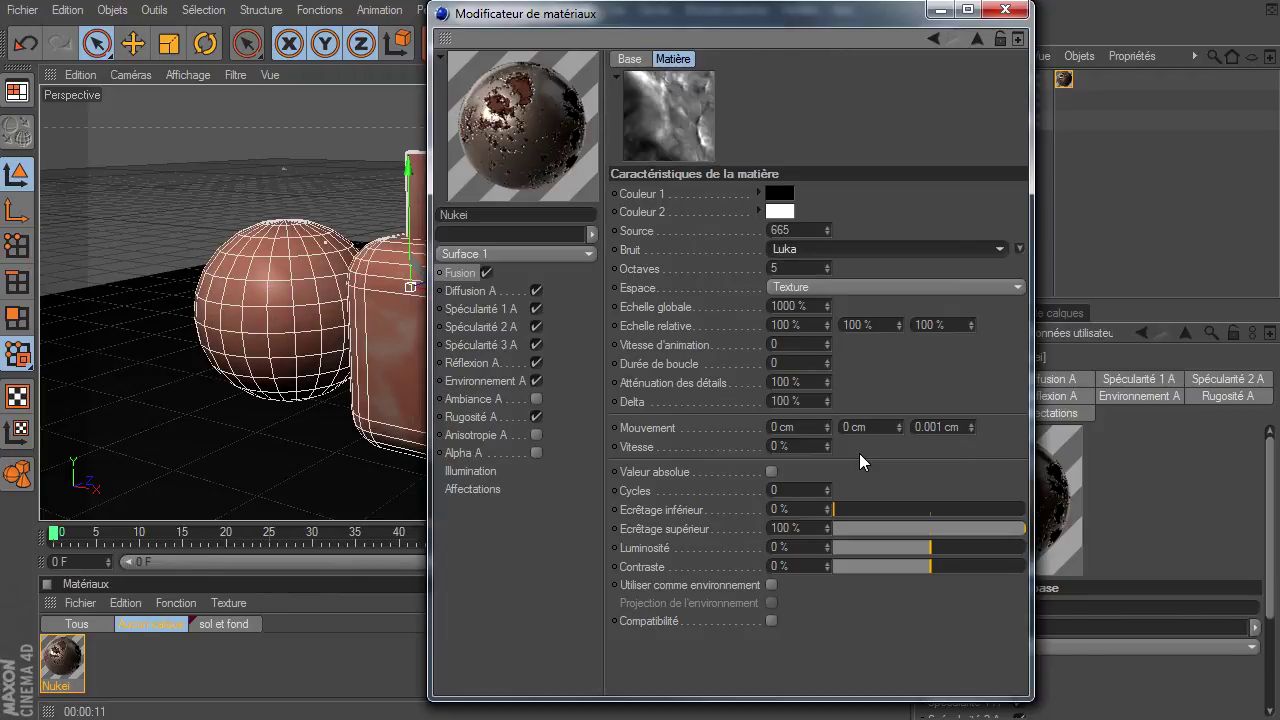
pyautogui.click(1005, 10)
# - Render the active view, clear it, and render again to show the rust patches
pyautogui.click(438, 43)
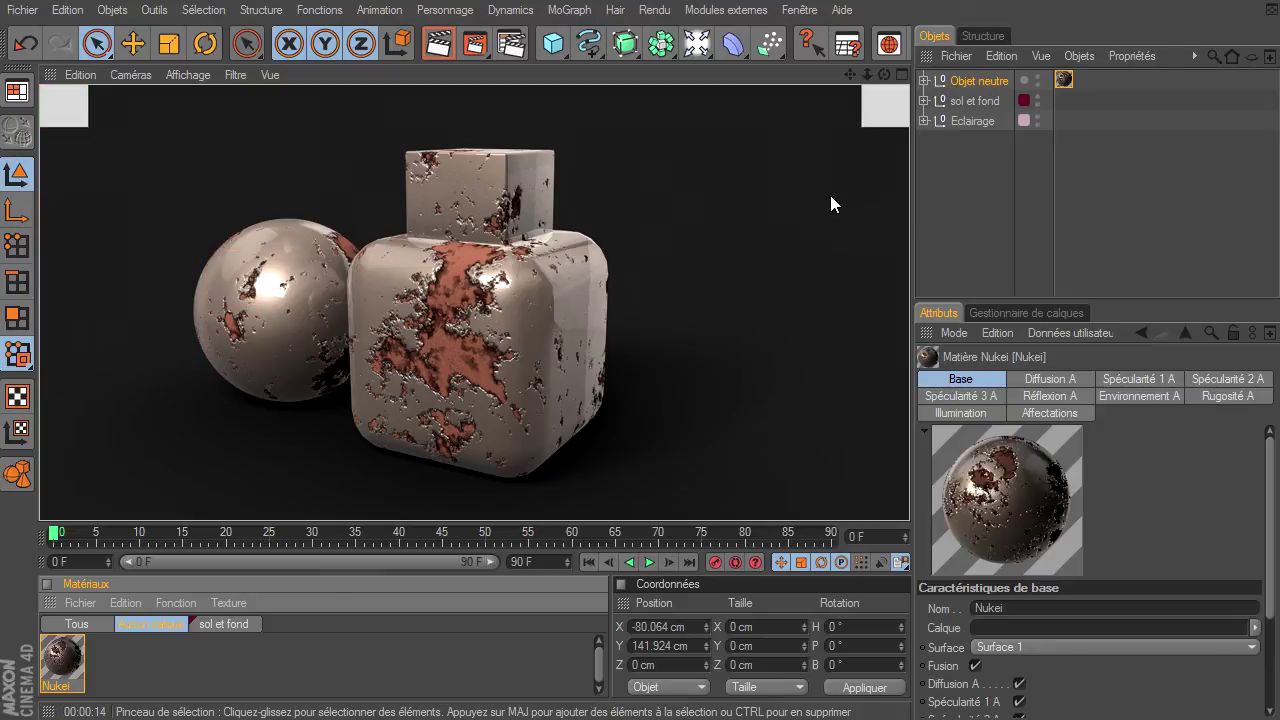
pyautogui.click(884, 75)
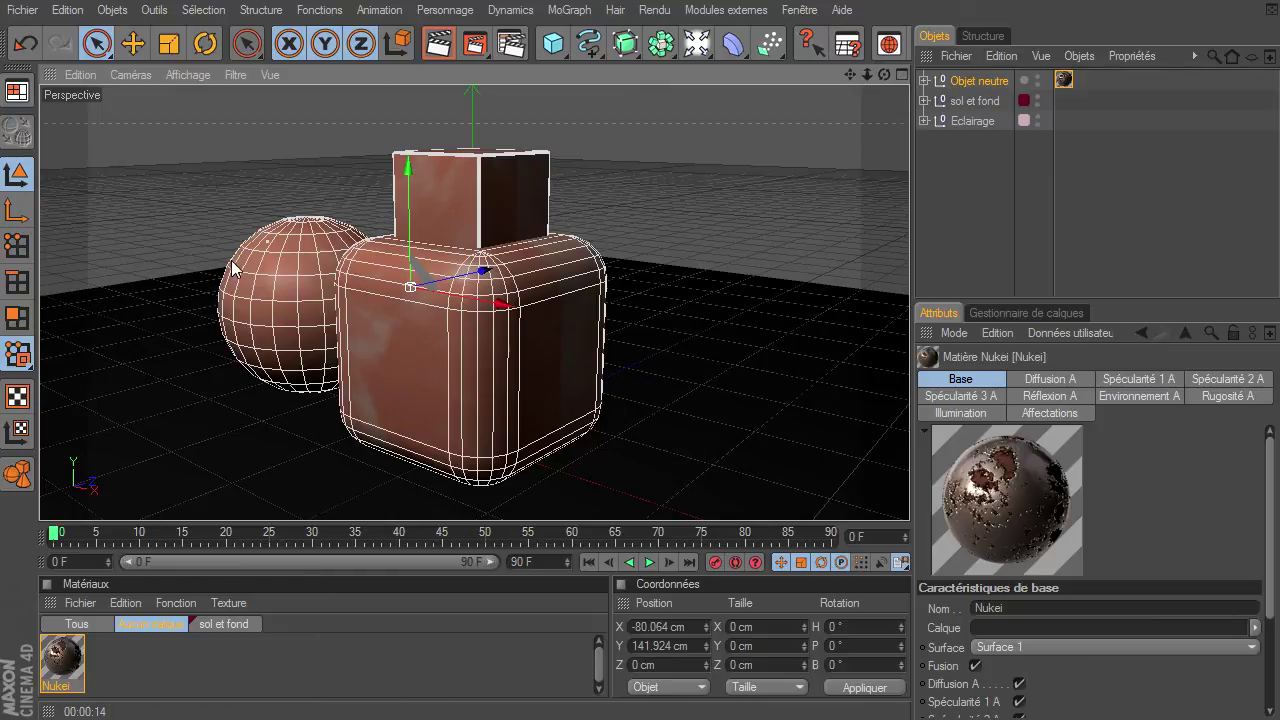
pyautogui.click(438, 44)
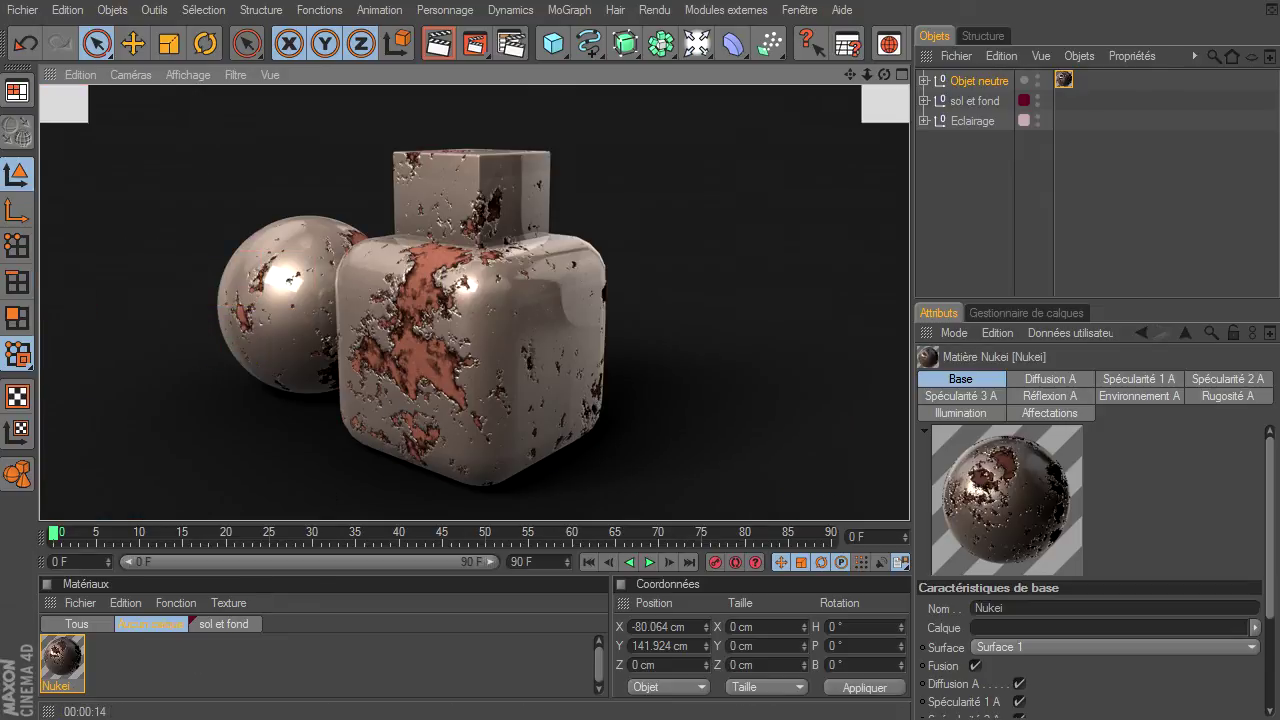
# - Rename the Nukei material to 'metal rouillé' and deselect the null object
pyautogui.doubleClick(58, 686)
pyautogui.write('metal rouillé')
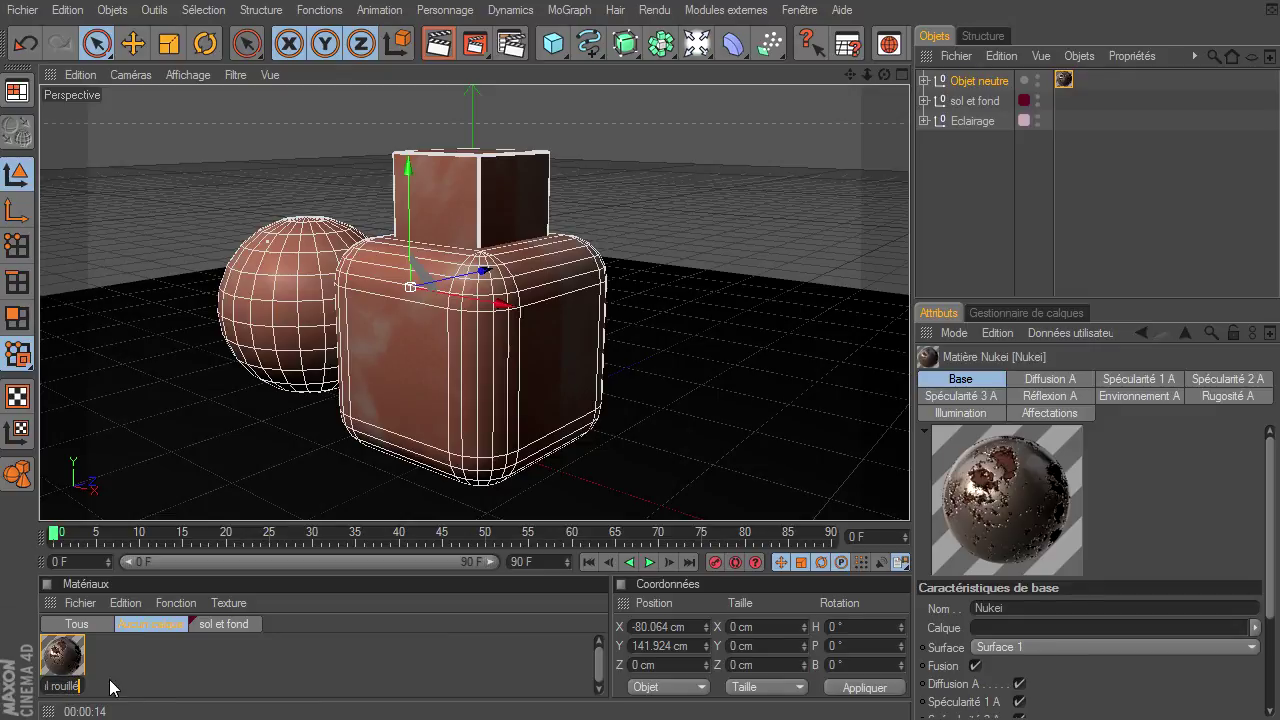
pyautogui.press('Return')
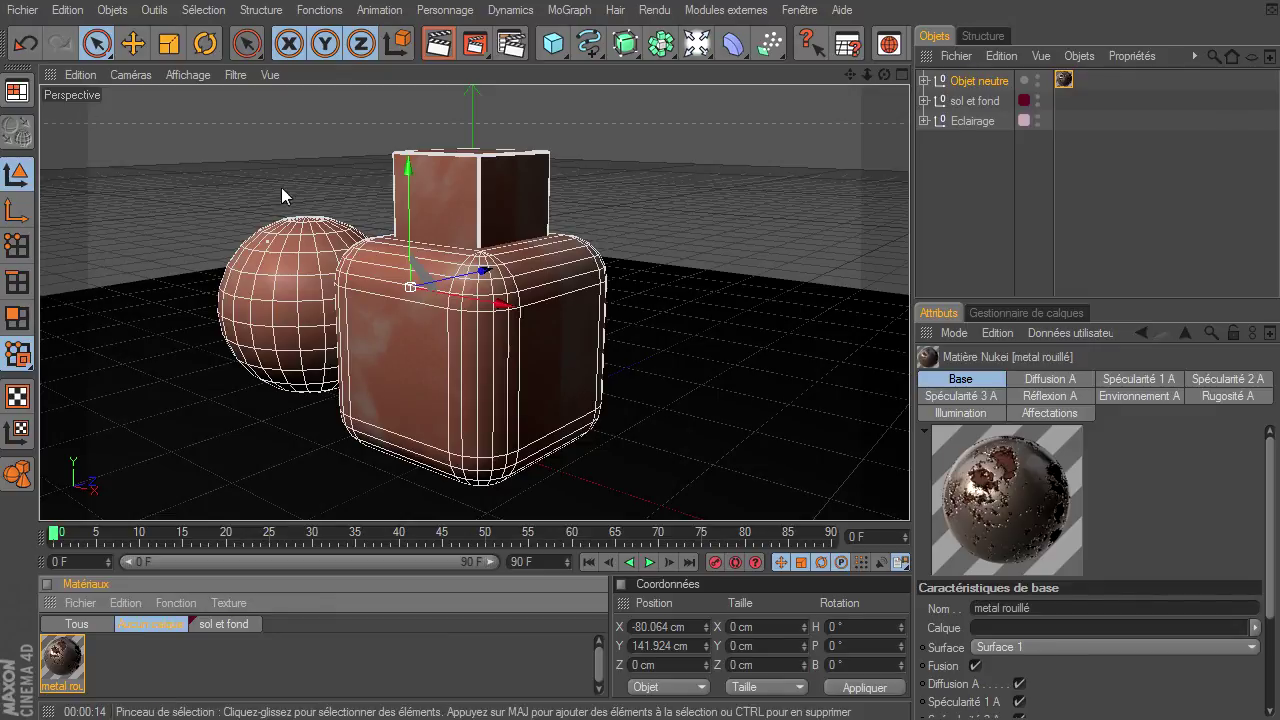
pyautogui.click(311, 429)
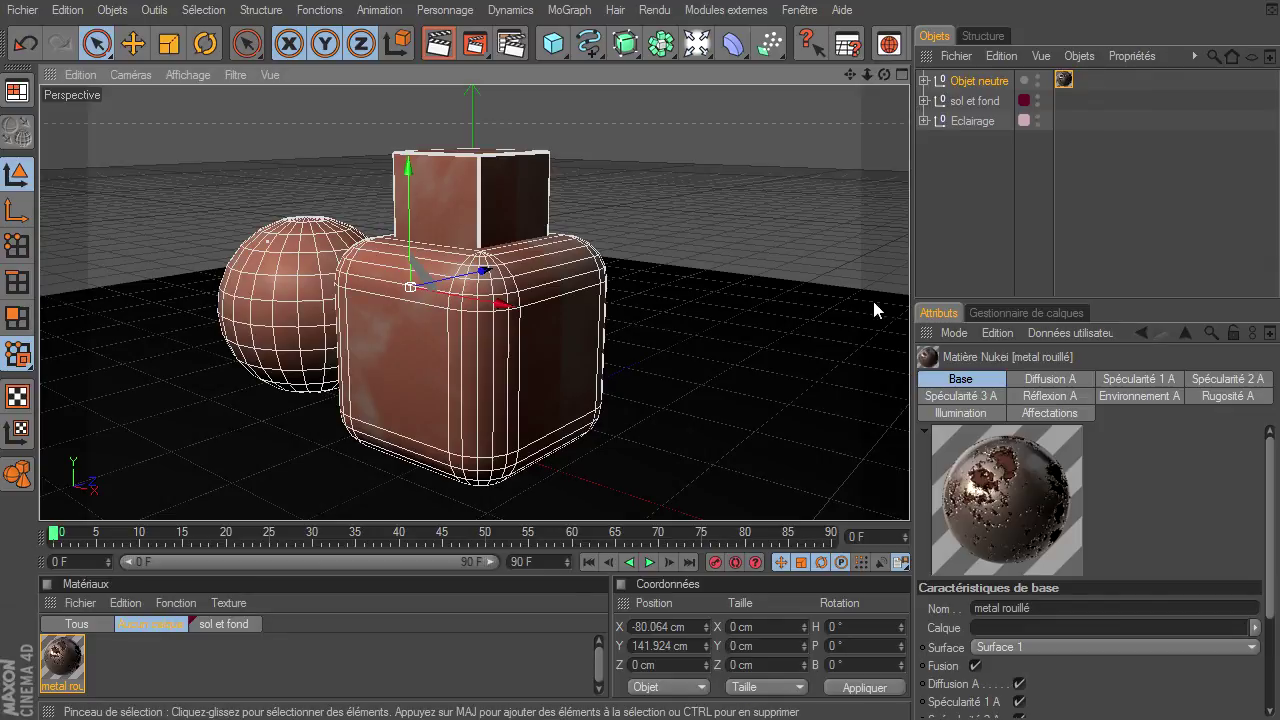
pyautogui.click(967, 226)
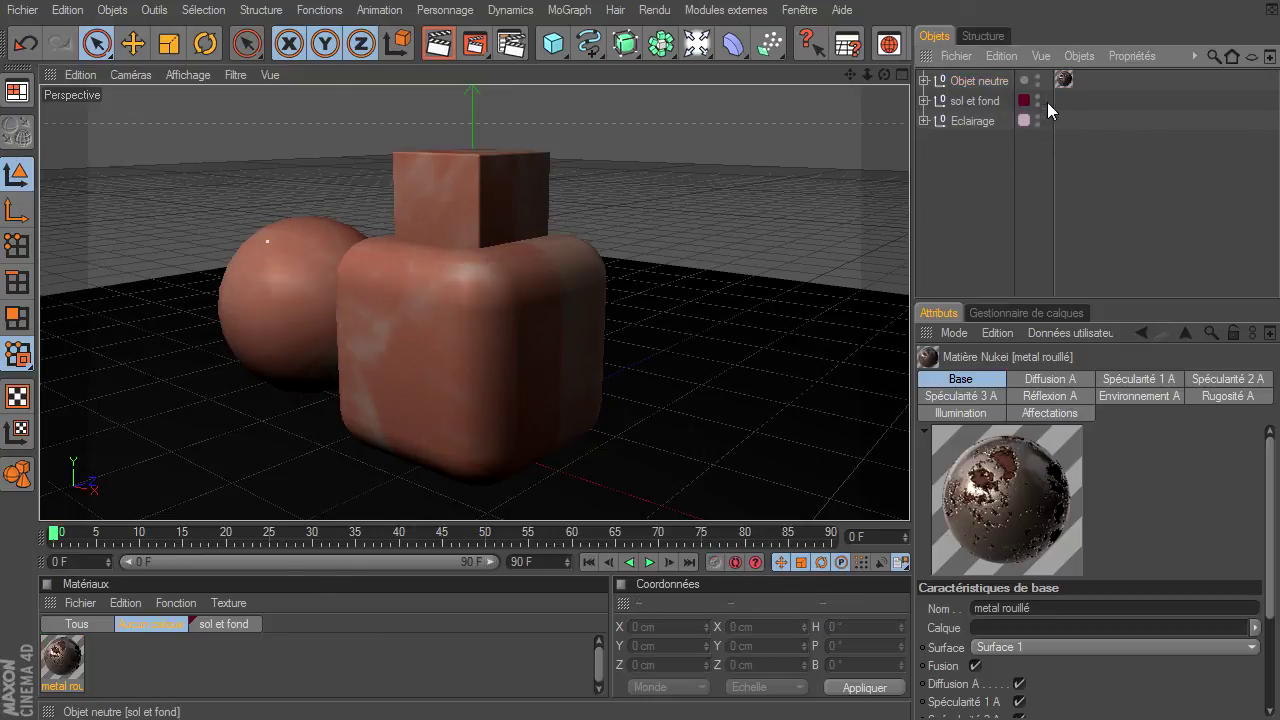
pyautogui.click(75, 603)
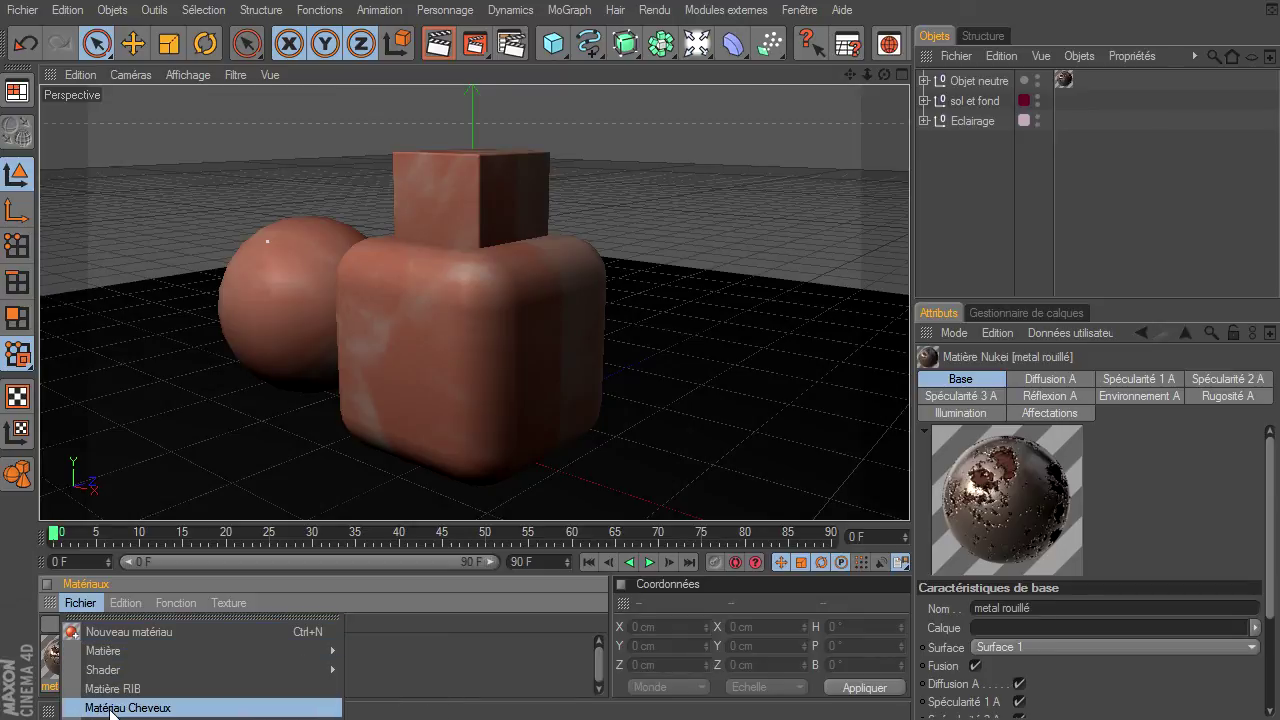
pyautogui.click(383, 668)
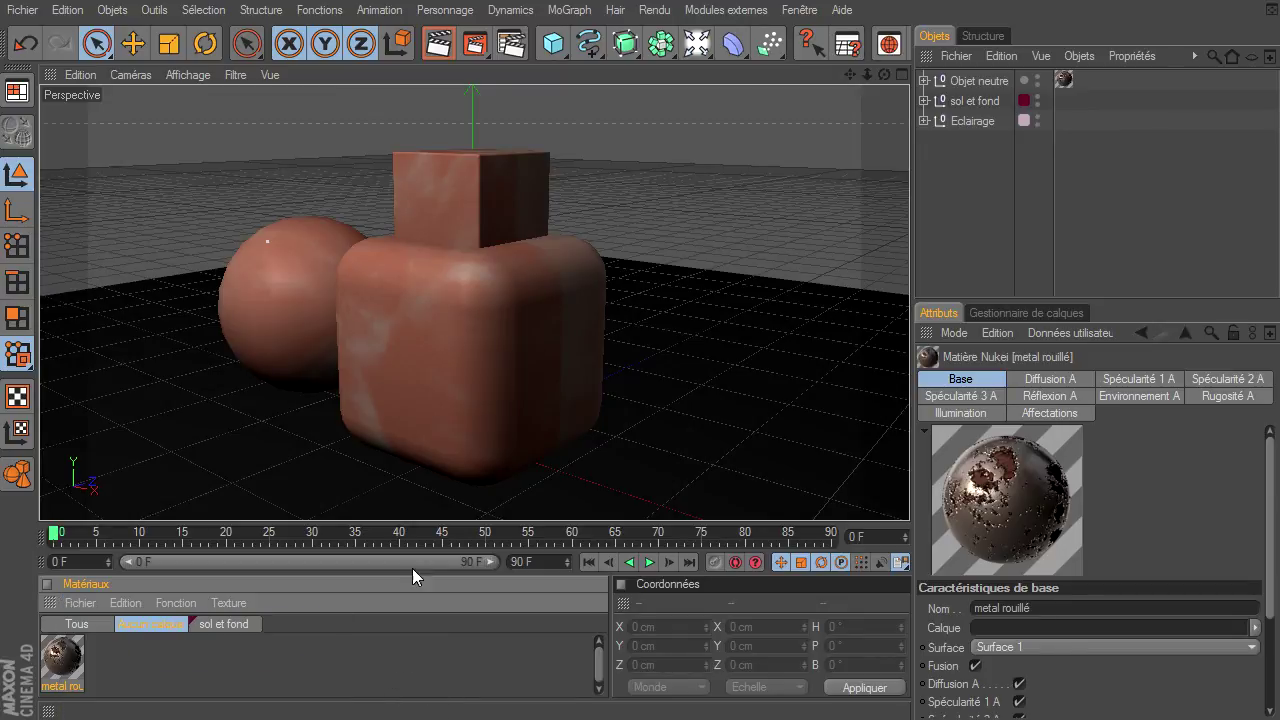
pyautogui.moveTo(430, 522); pyautogui.dragTo(434, 390)
pyautogui.click(80, 470)
pyautogui.click(439, 638)
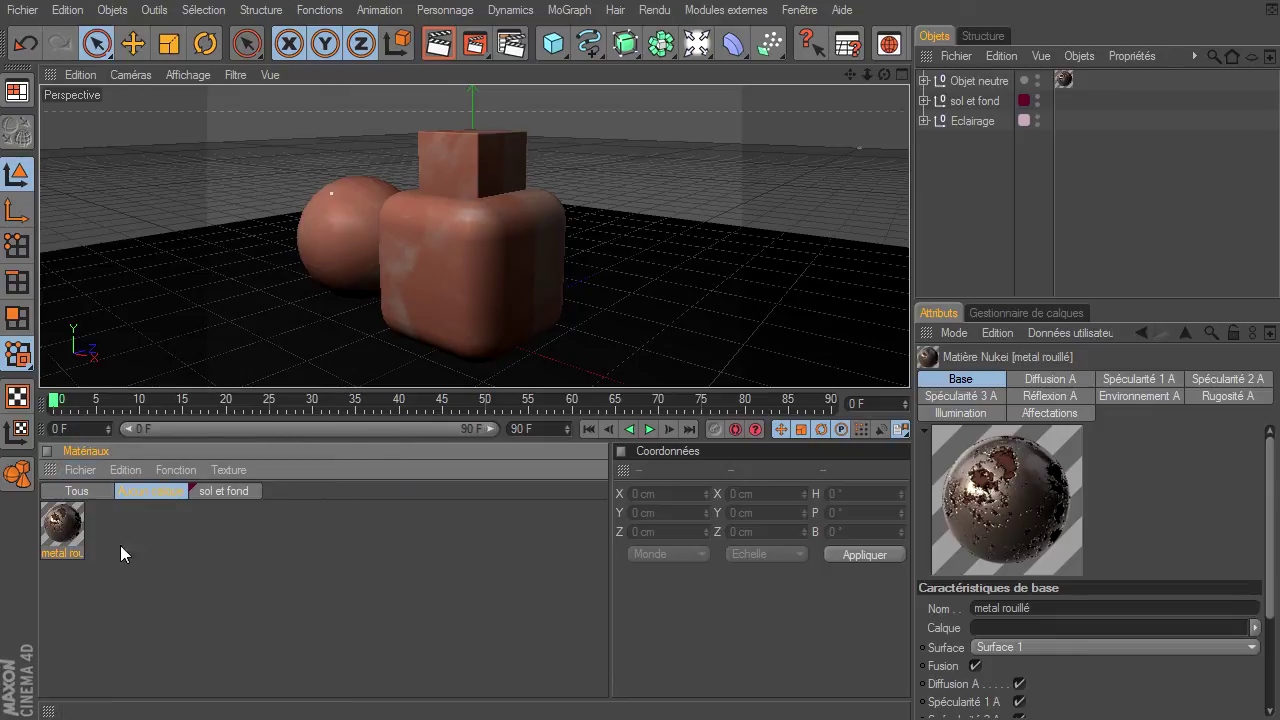
pyautogui.click(80, 470)
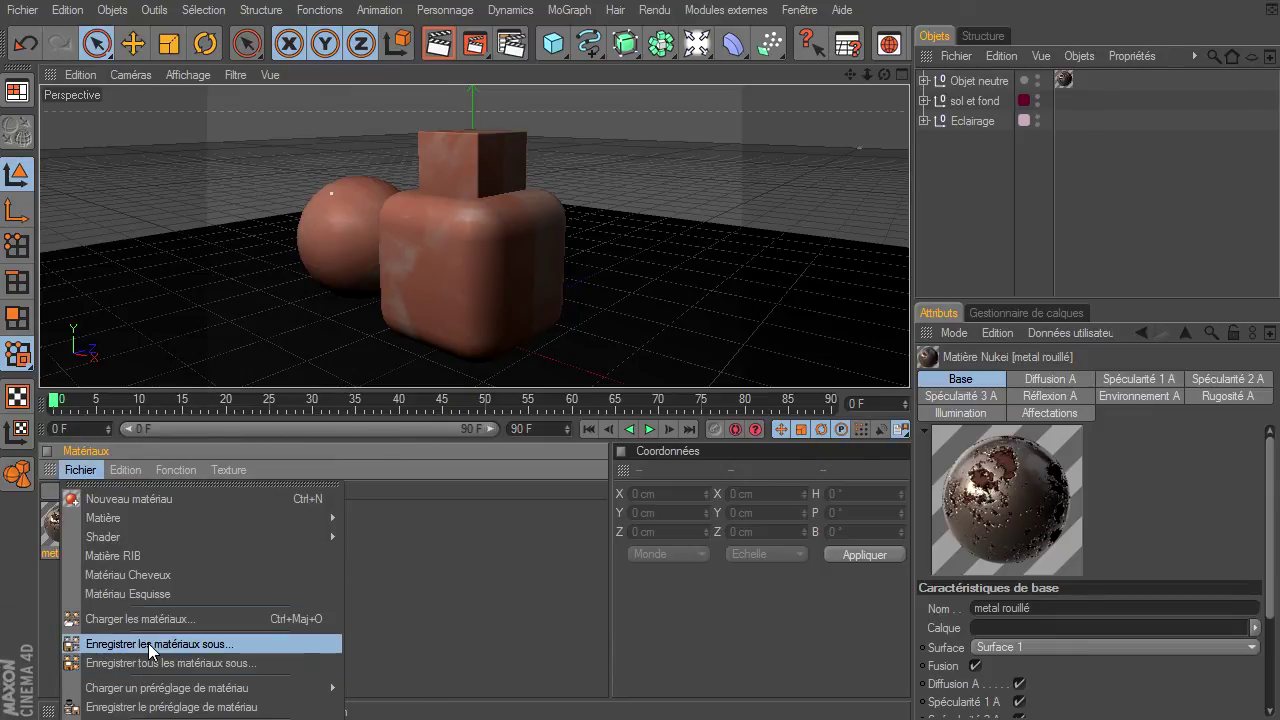
pyautogui.click(454, 641)
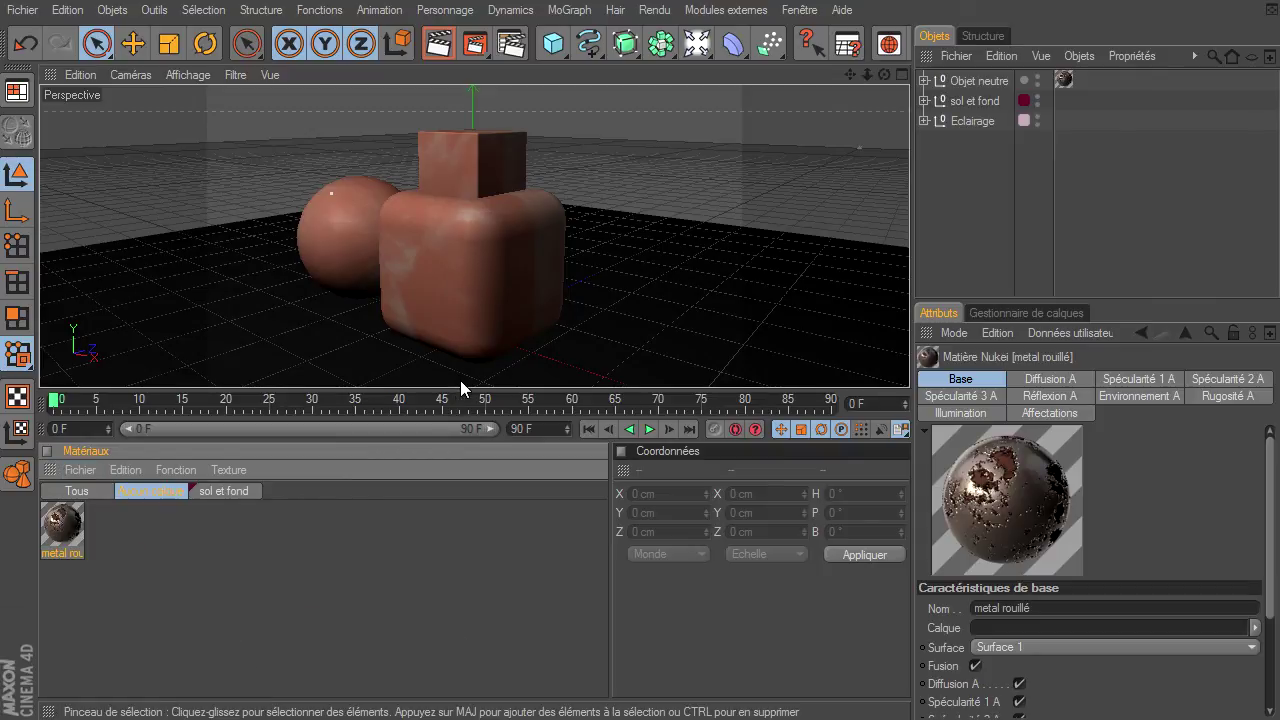
pyautogui.moveTo(457, 389); pyautogui.dragTo(457, 611)
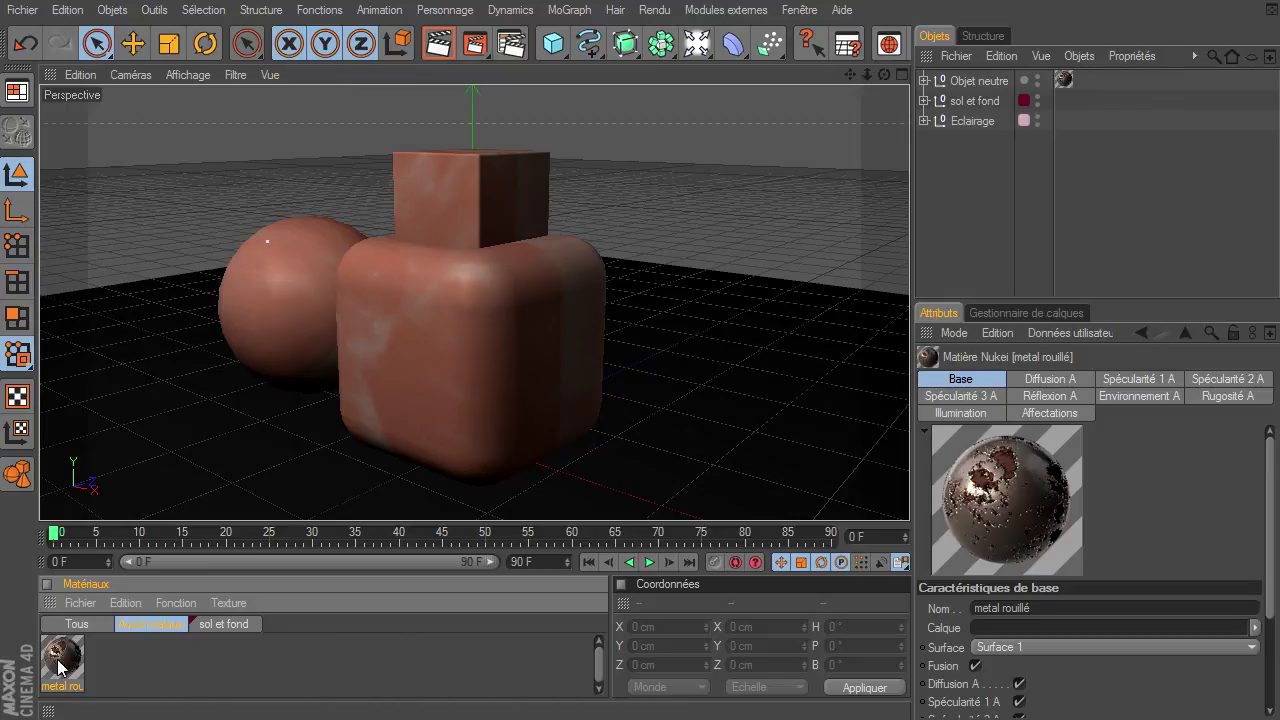
# - Shrink the viewport to give the material manager more room
pyautogui.click(83, 604)
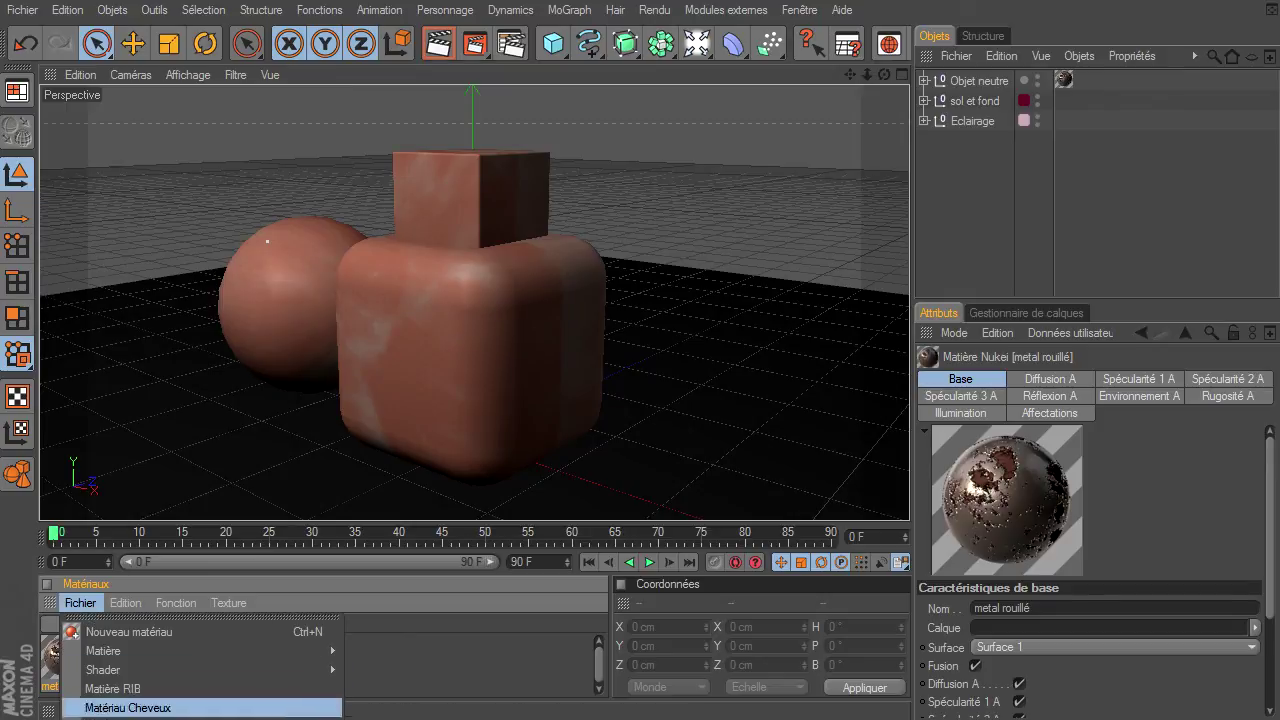
pyautogui.click(460, 673)
pyautogui.moveTo(460, 522); pyautogui.dragTo(460, 409)
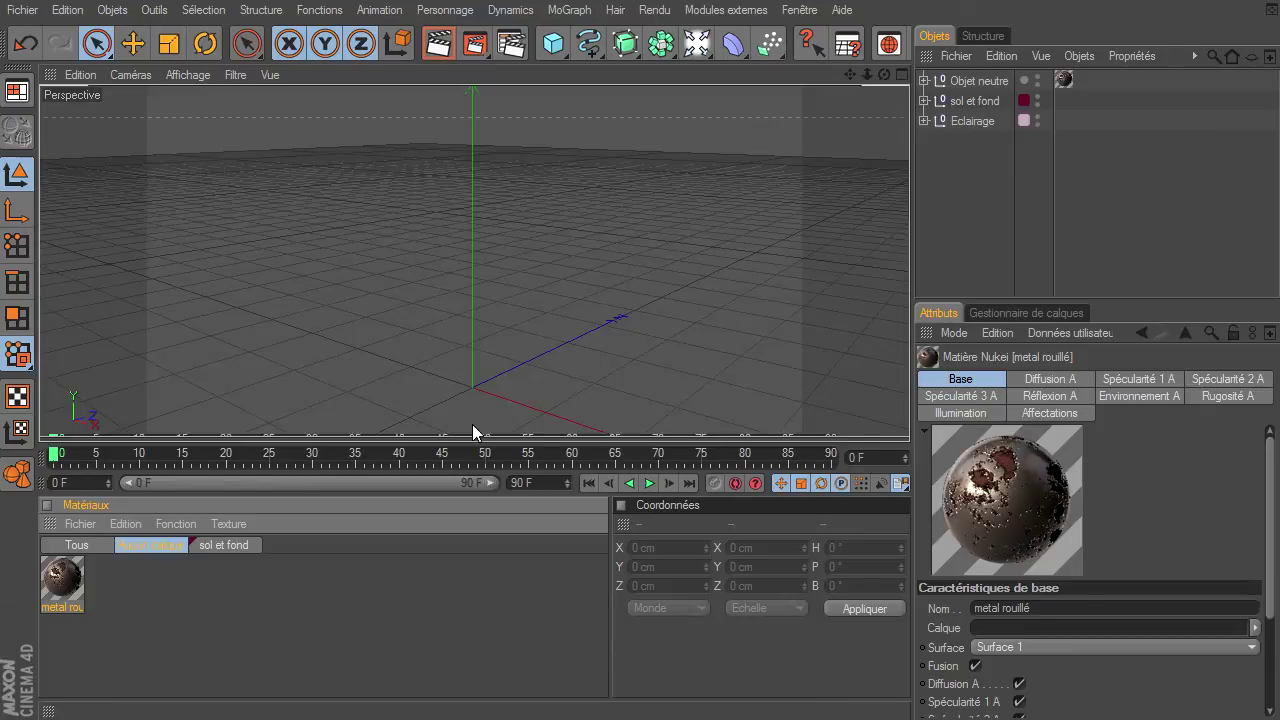
# - Deselect the metal rouillé material, then drag the divider down to enlarge the viewport again
pyautogui.click(97, 490)
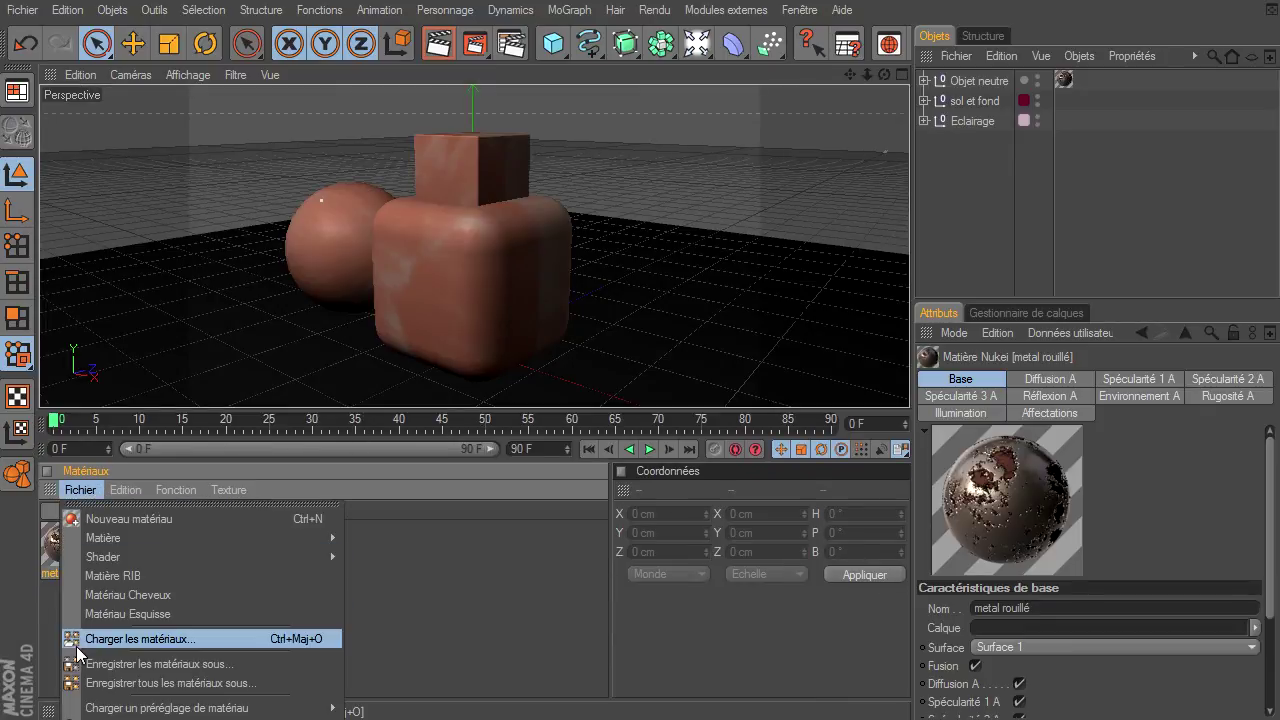
pyautogui.click(544, 635)
pyautogui.click(449, 630)
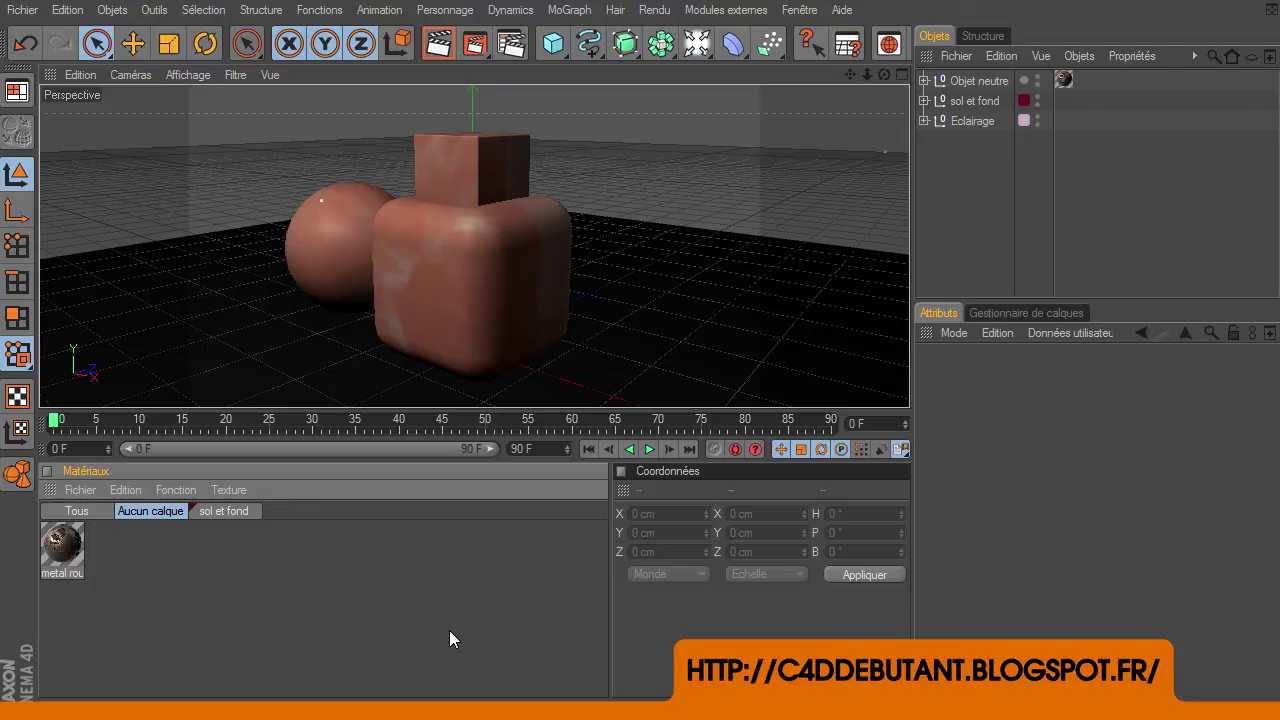
pyautogui.moveTo(400, 408); pyautogui.dragTo(393, 522)
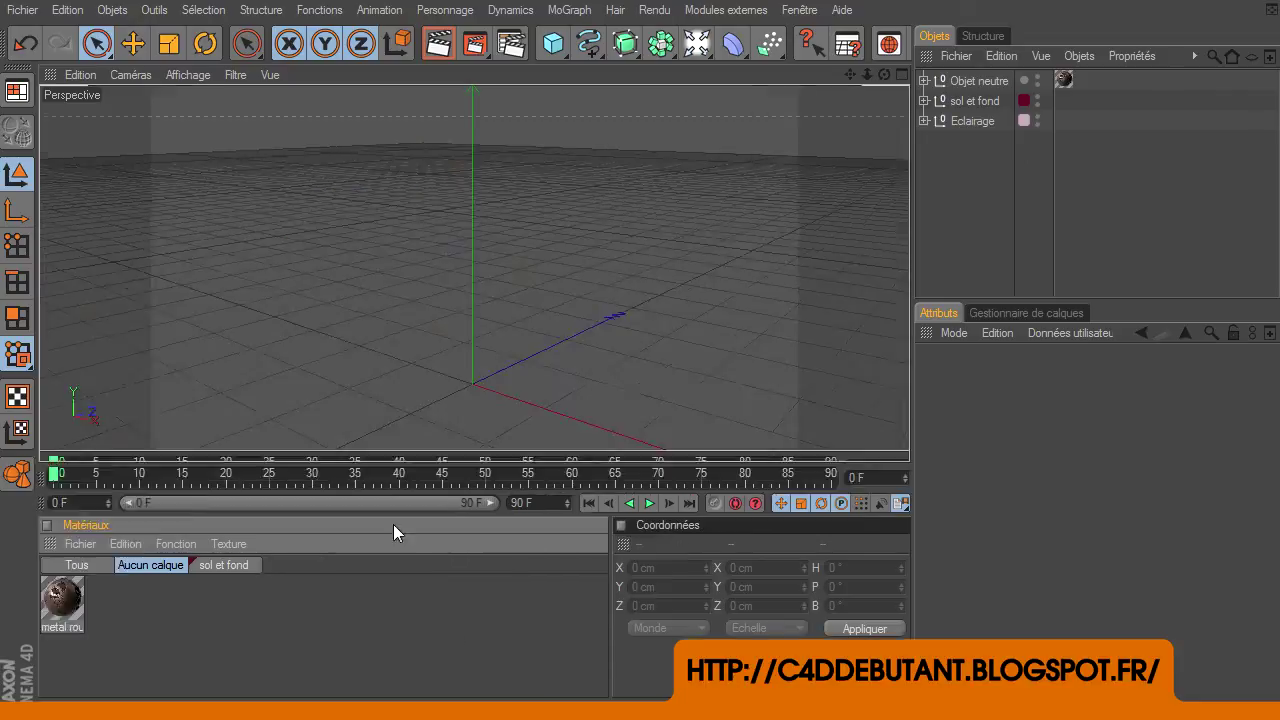